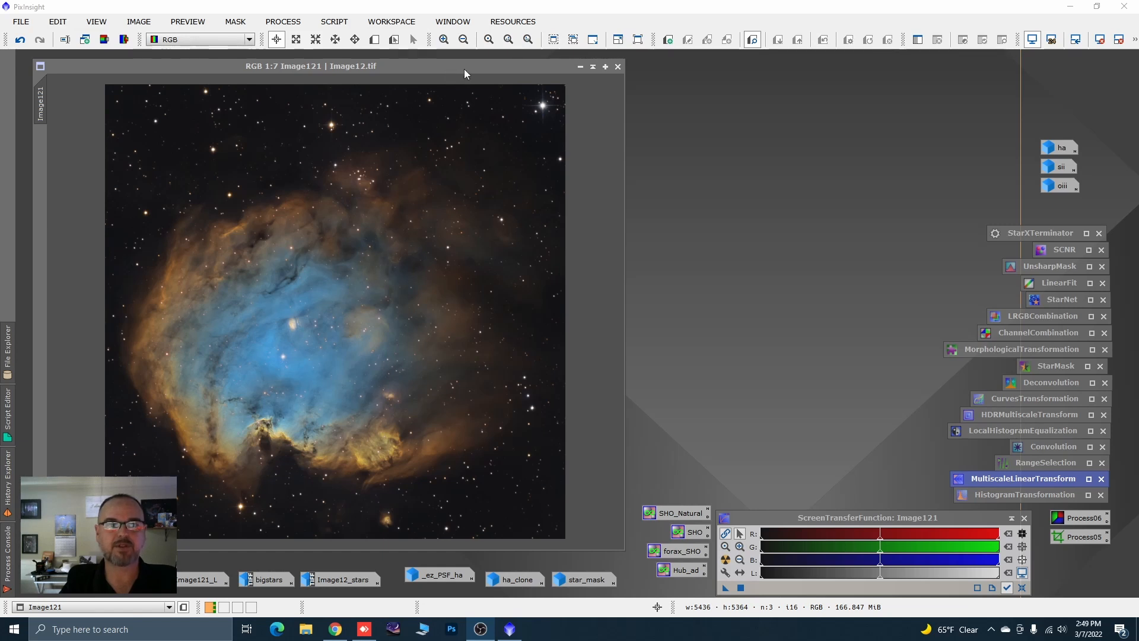
# Minimise the Image121 window and place its icon in the row with the other minimised images.
pyautogui.click(580, 66)
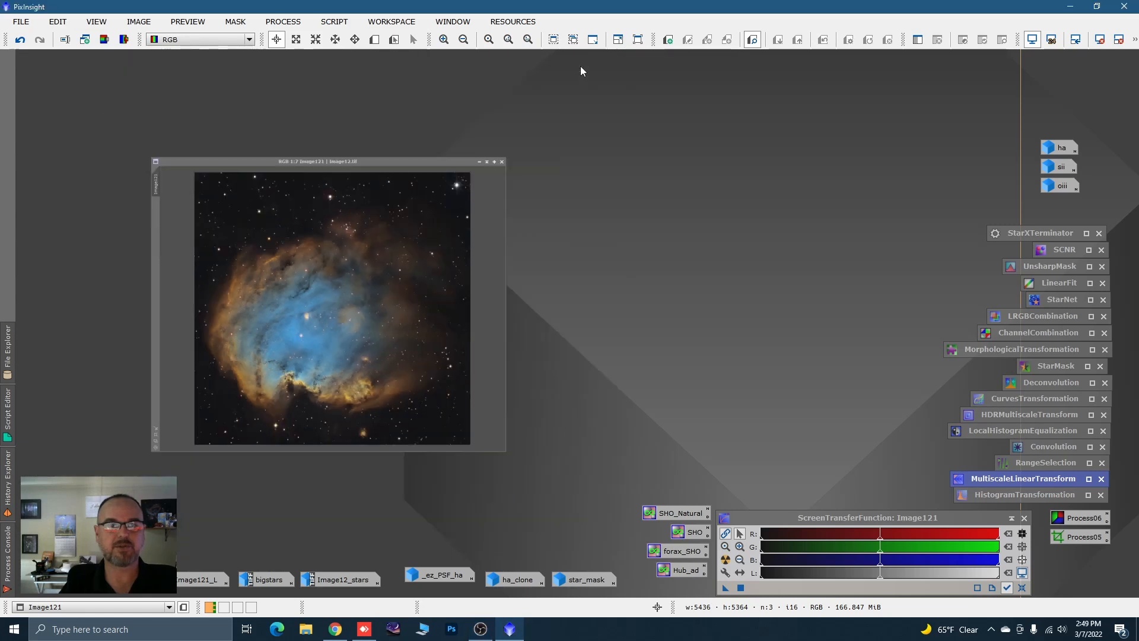
pyautogui.moveTo(358, 317)
pyautogui.moveTo(357, 313); pyautogui.dragTo(112, 572)
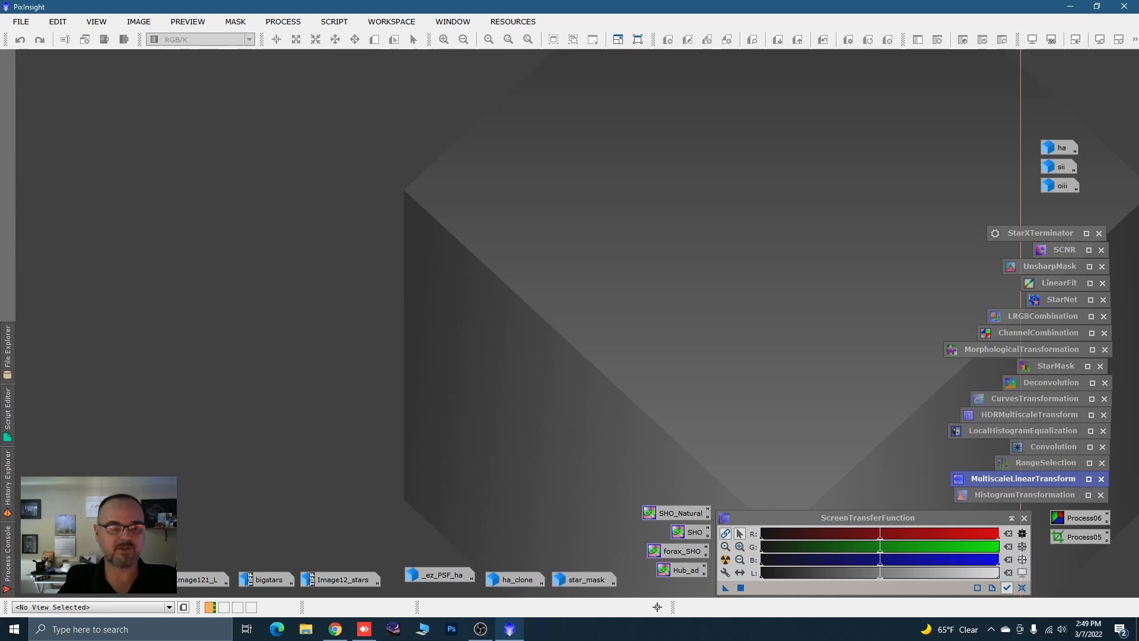
# Reopen Image121, change its identifier to pix_ps, and minimise it again.
pyautogui.doubleClick(119, 574)
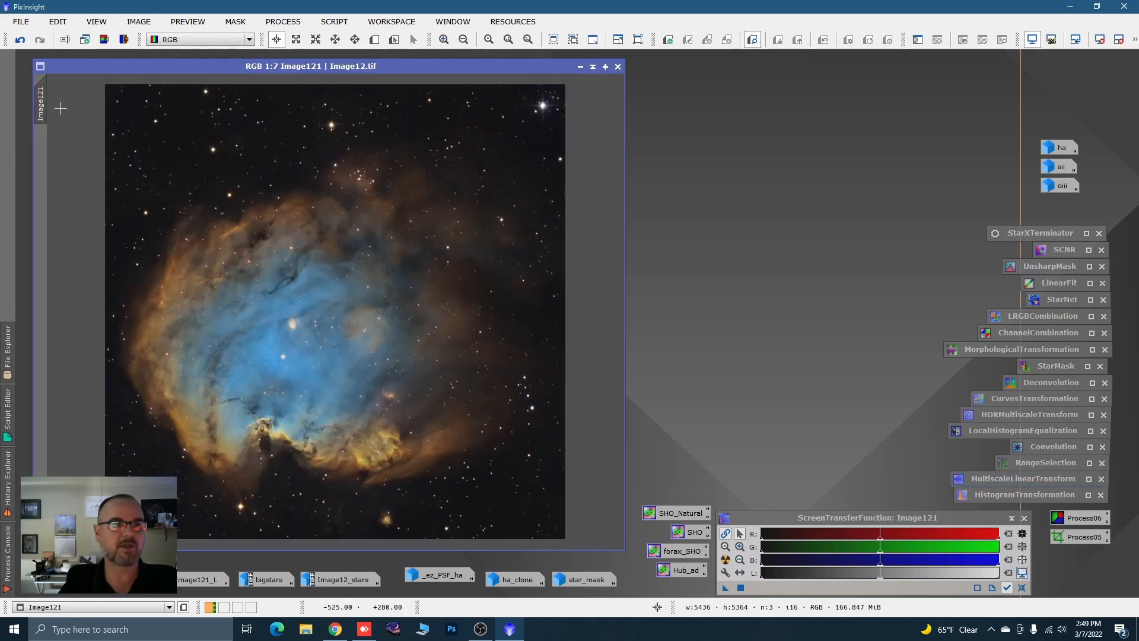
pyautogui.doubleClick(41, 104)
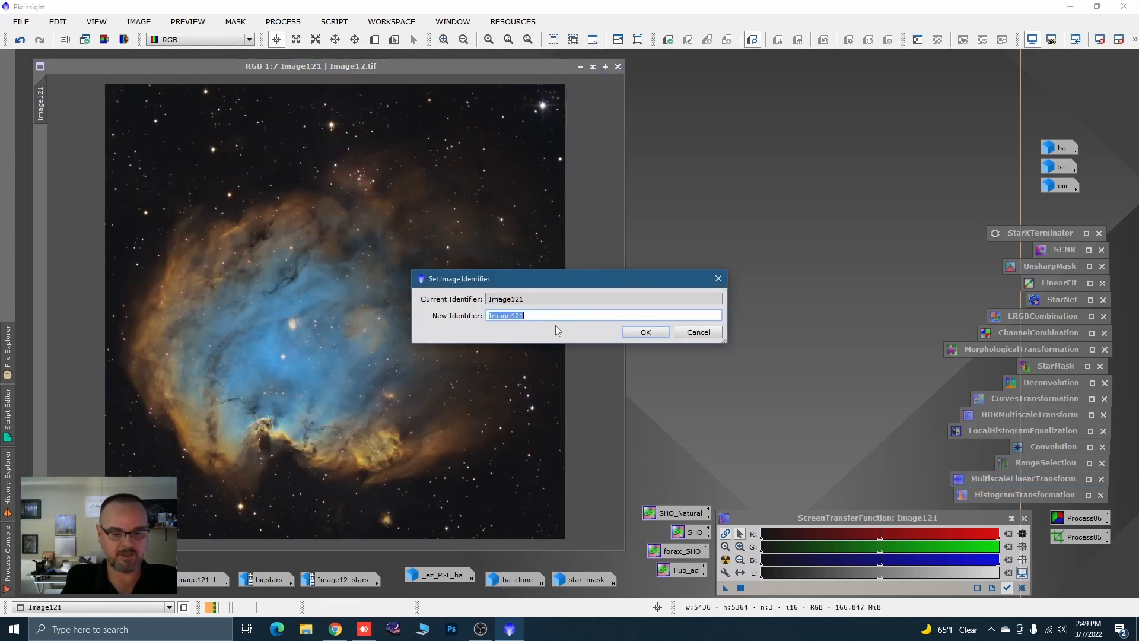
pyautogui.write('pix')
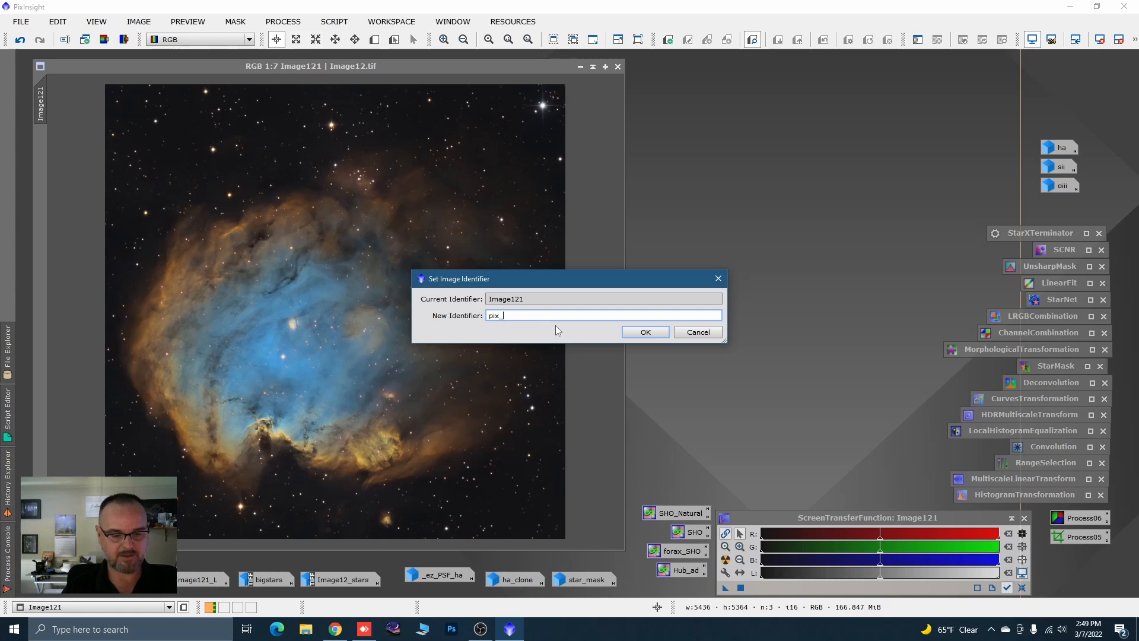
pyautogui.write('_ps')
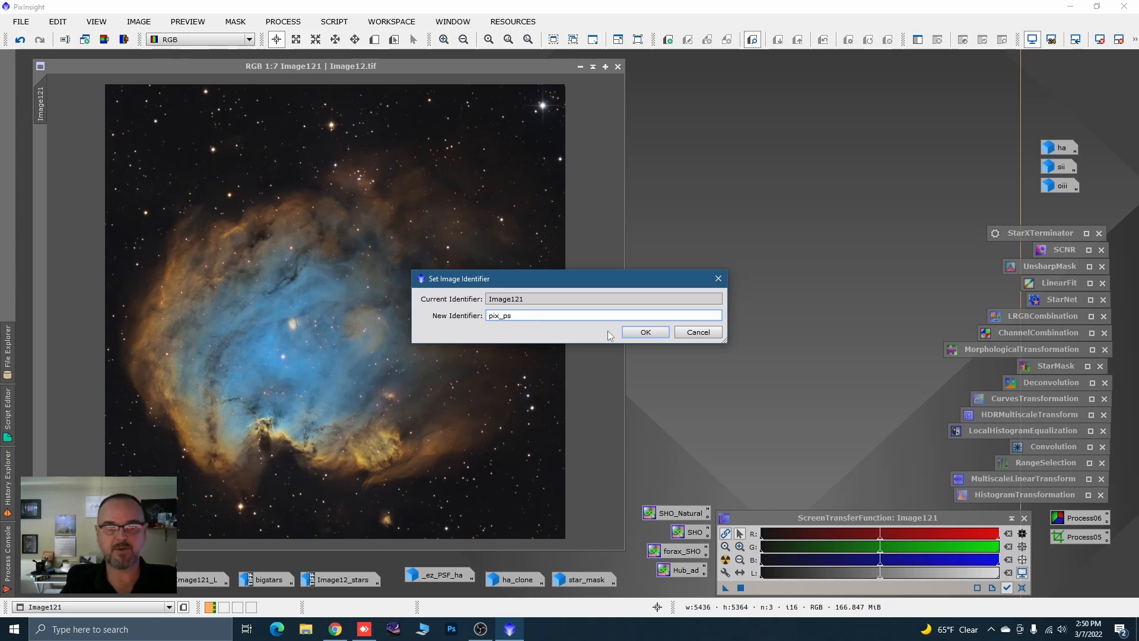
pyautogui.click(631, 332)
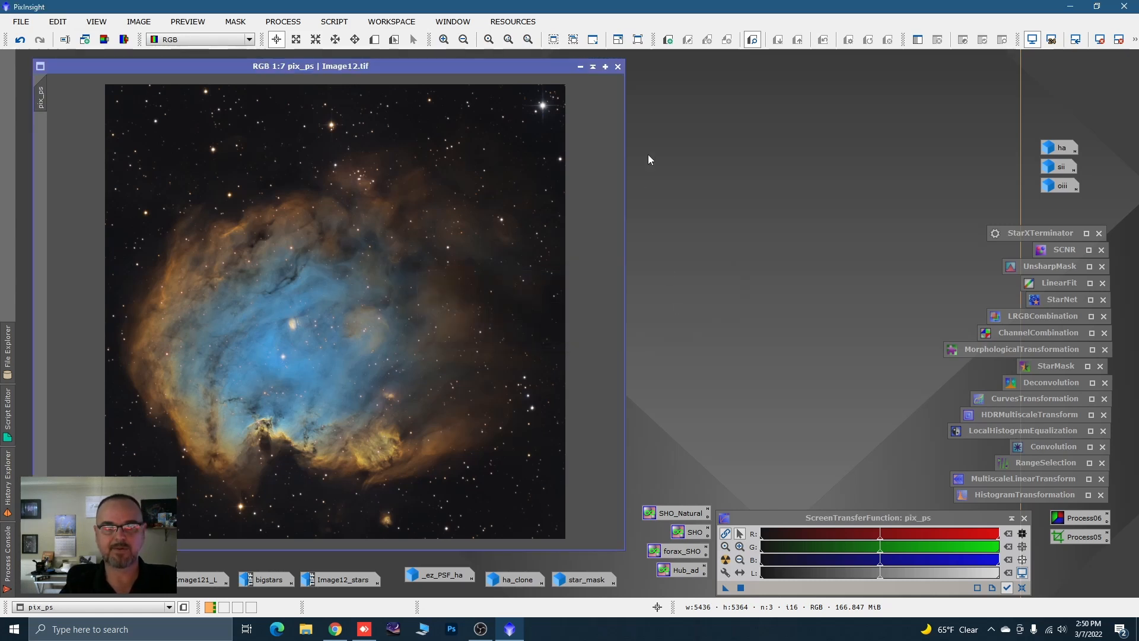
pyautogui.click(580, 66)
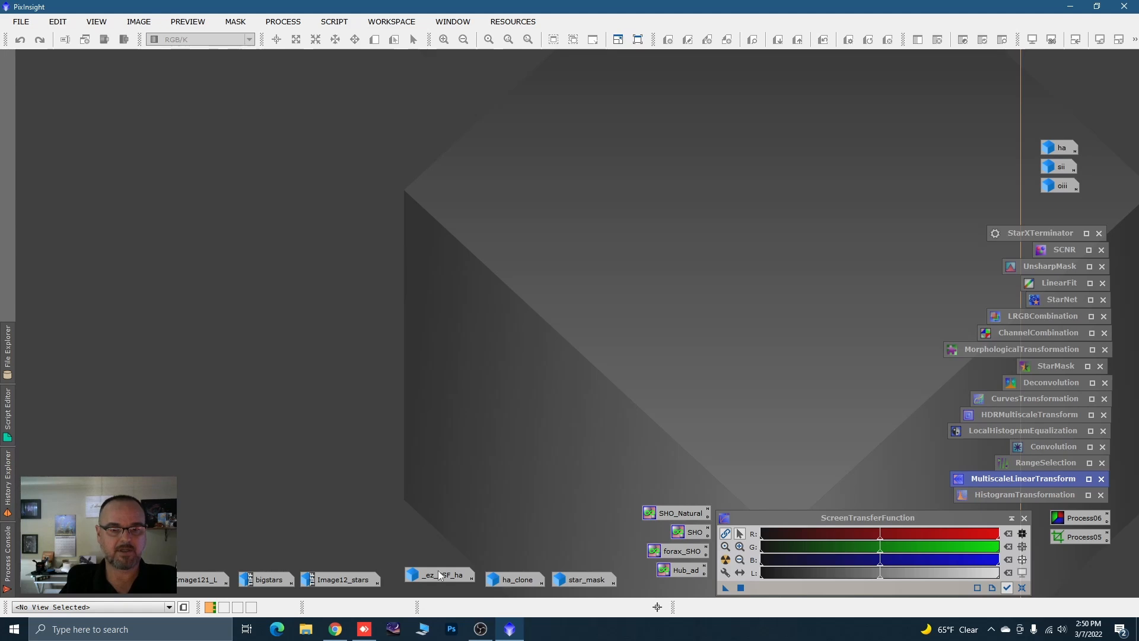
# Open the Image12_stars and bigstars images, then close bigstars.
pyautogui.doubleClick(330, 578)
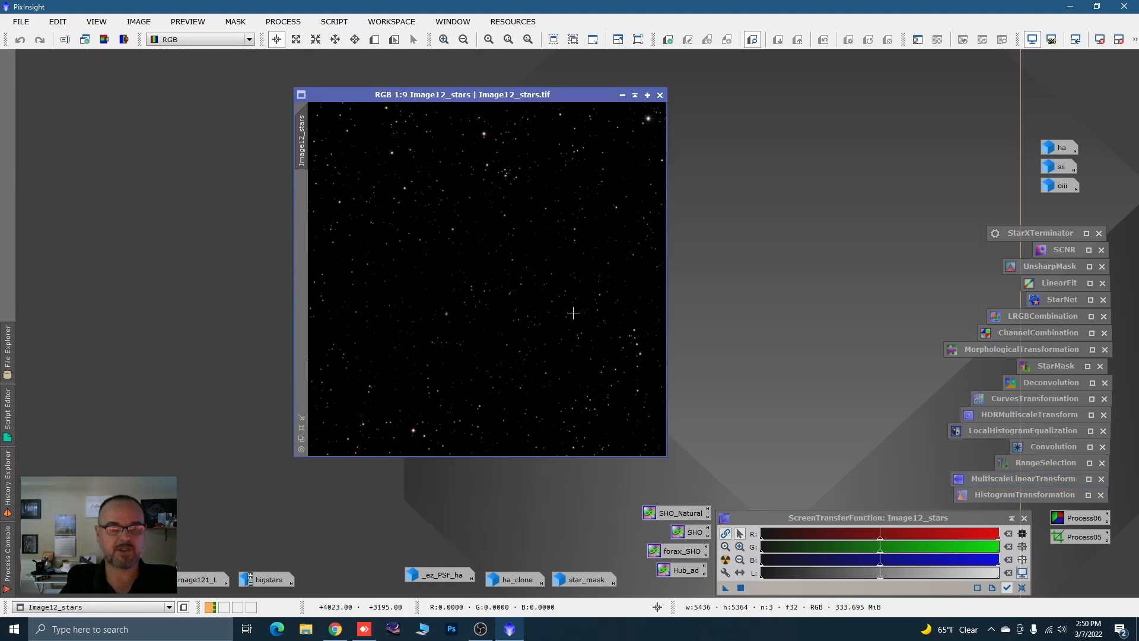
pyautogui.doubleClick(254, 581)
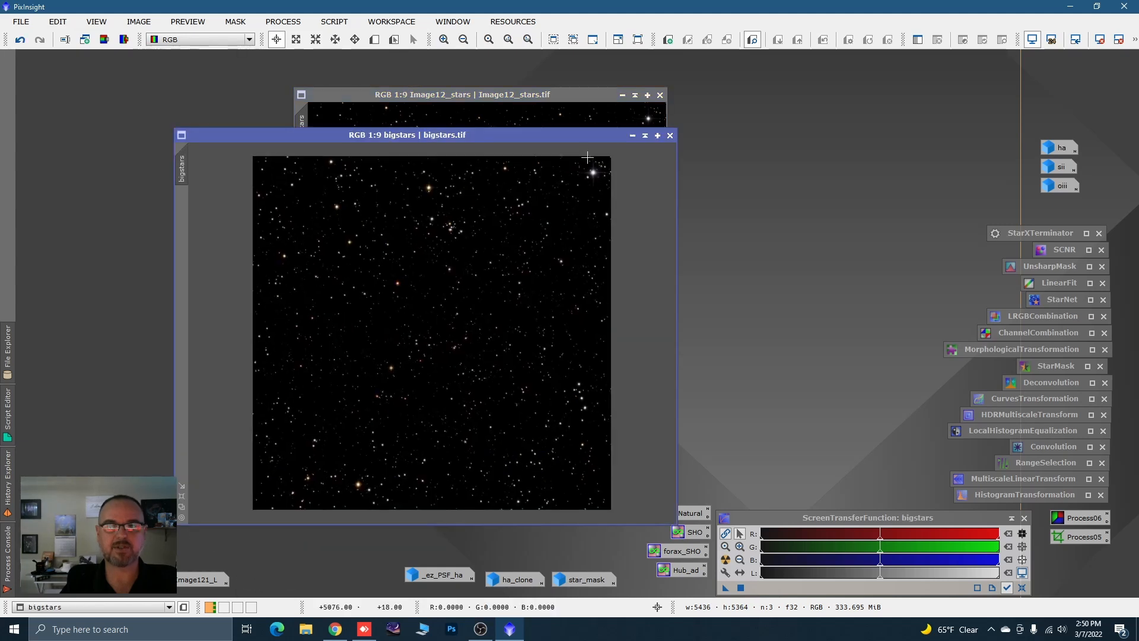
pyautogui.click(670, 136)
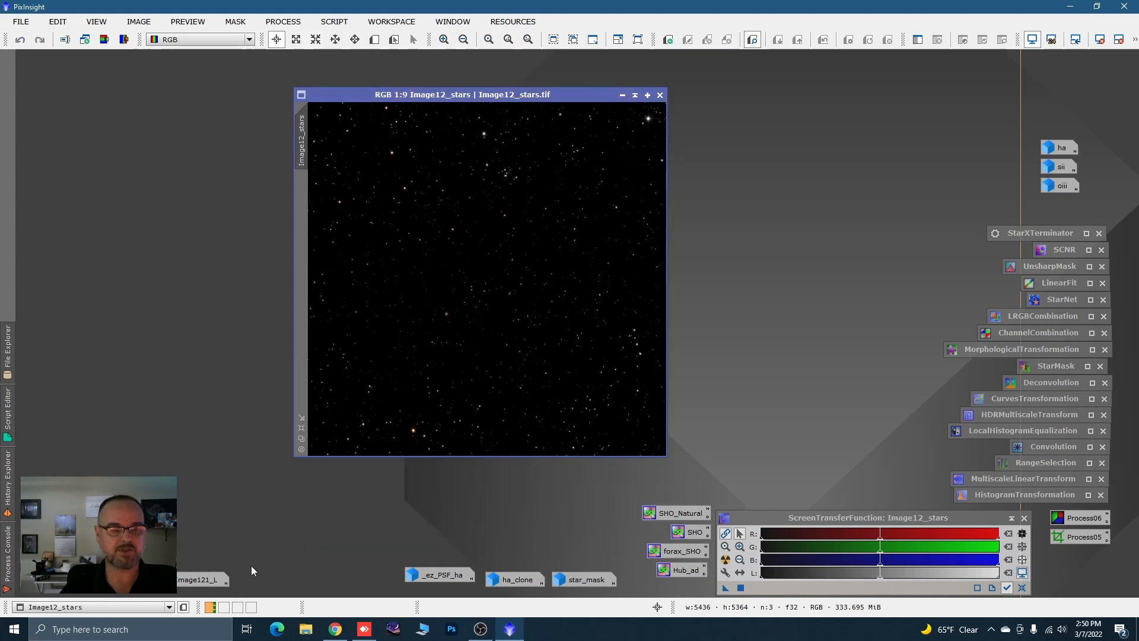
# Open the starless Image12, place Image12_stars beside it to compare them, and minimise Image12_stars.
pyautogui.moveTo(225, 586)
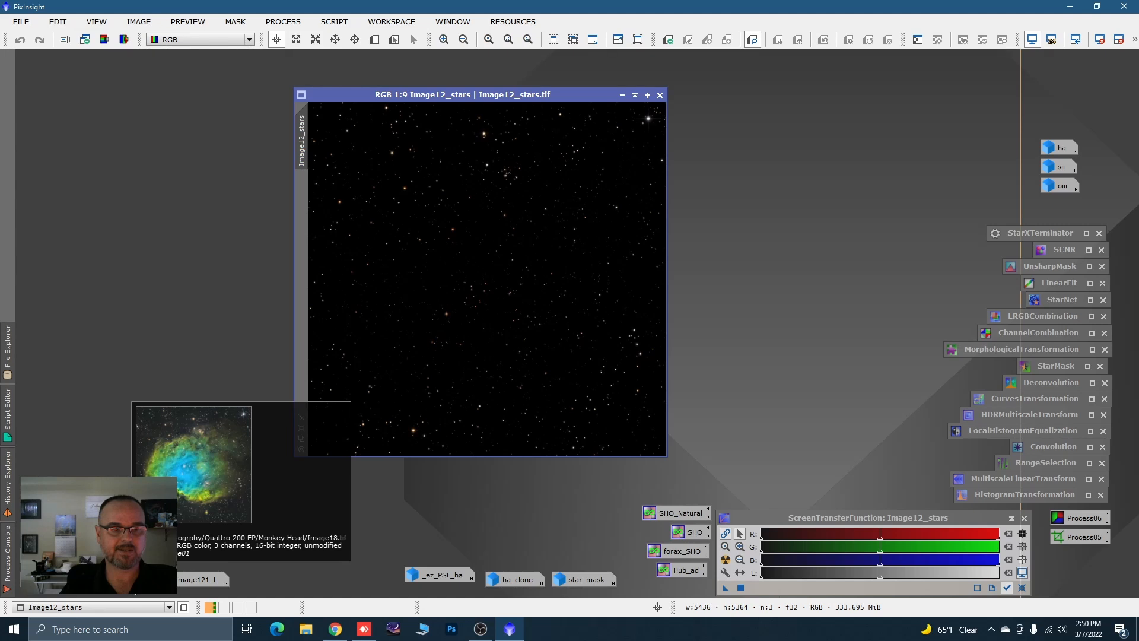
pyautogui.doubleClick(201, 581)
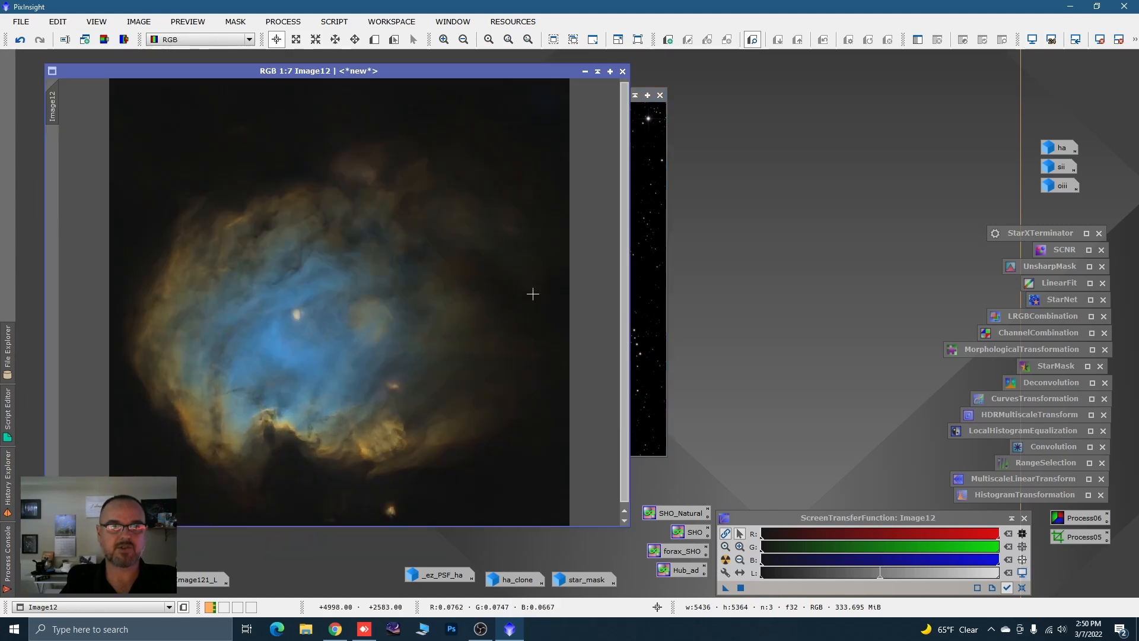
pyautogui.moveTo(525, 70); pyautogui.dragTo(488, 78)
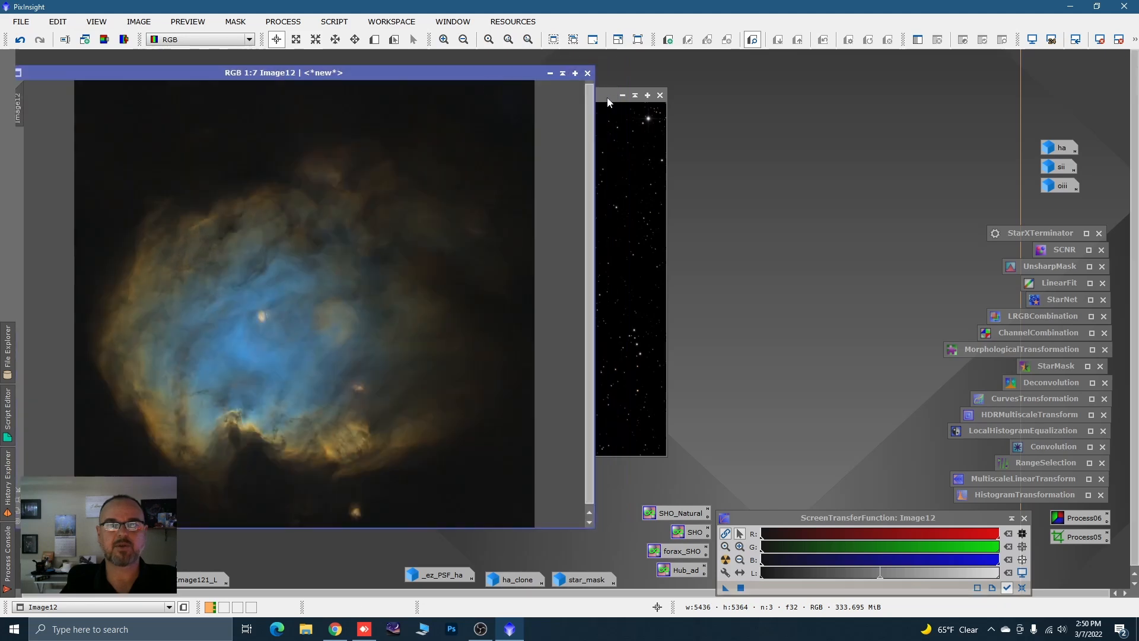
pyautogui.moveTo(608, 102); pyautogui.dragTo(916, 111)
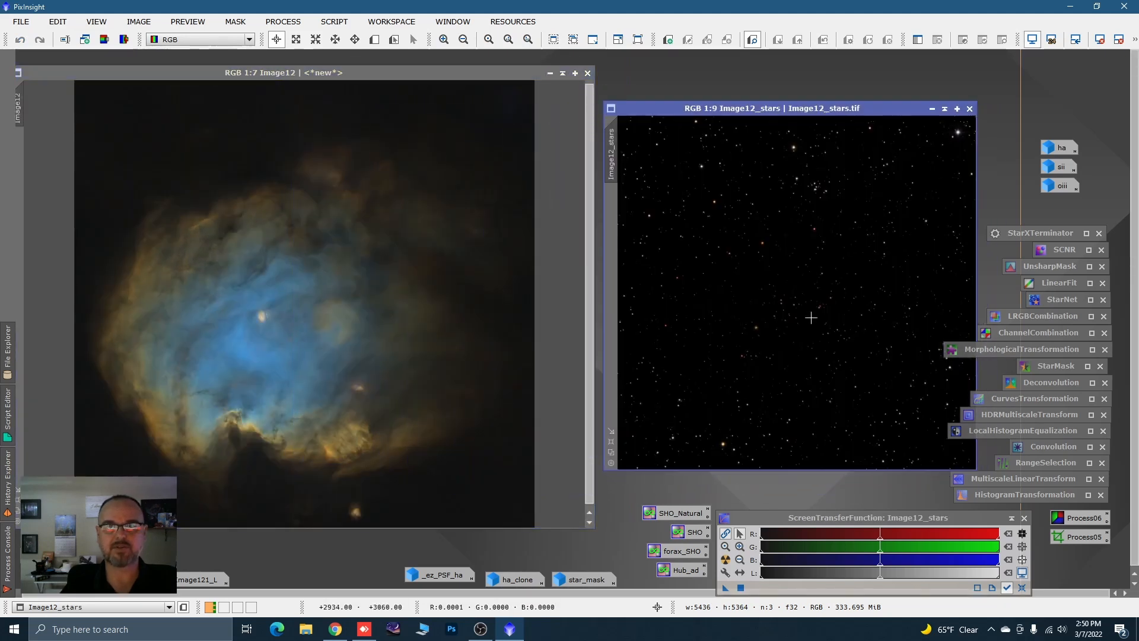
pyautogui.click(932, 109)
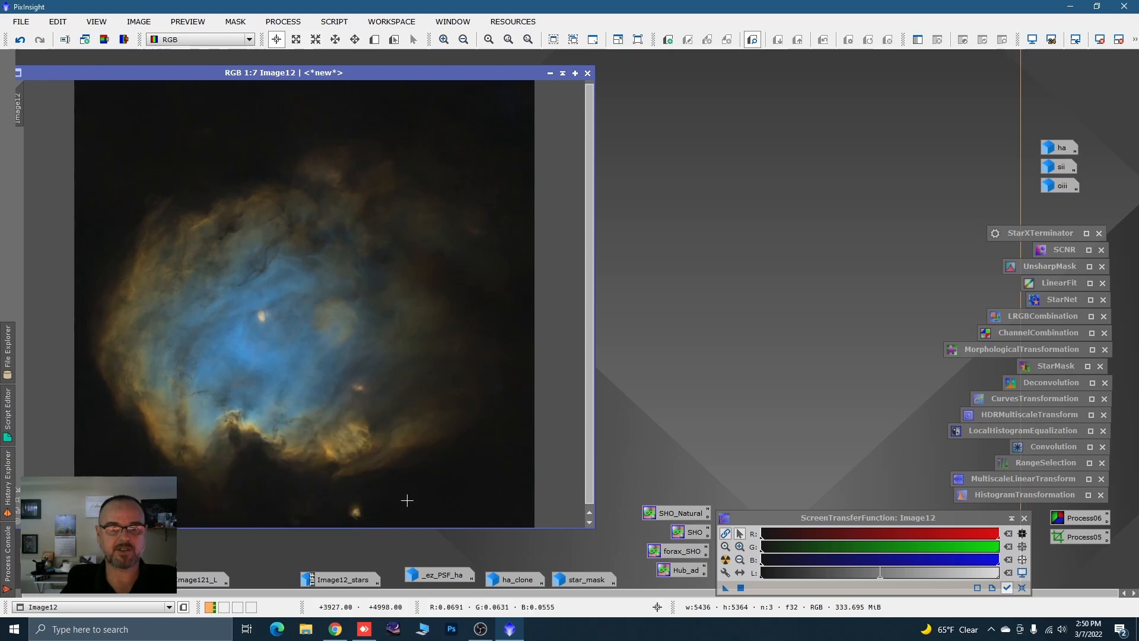
# Reposition and shrink the Image12 window, showing the whole starless nebula at 1:8.
pyautogui.moveTo(491, 77); pyautogui.dragTo(562, 68)
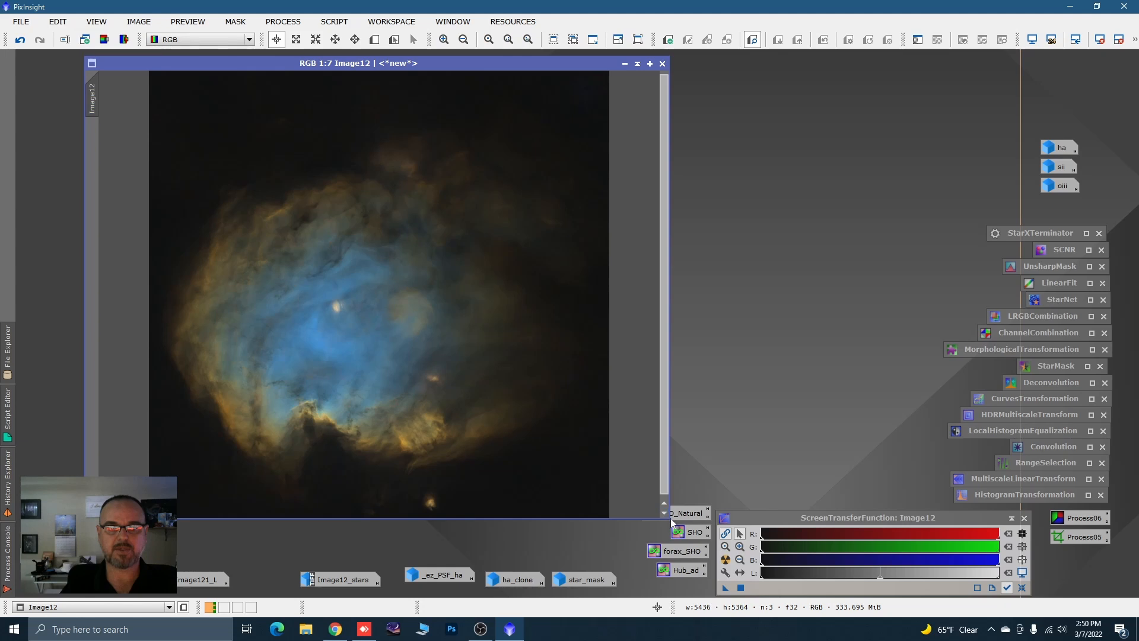
pyautogui.moveTo(671, 520); pyautogui.dragTo(612, 471)
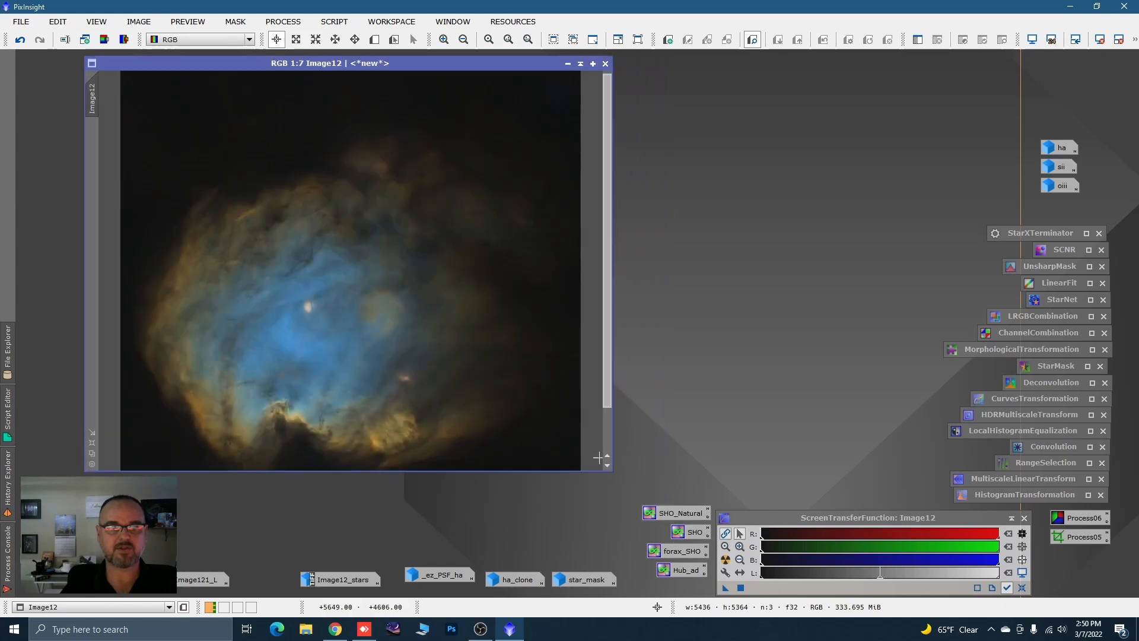
pyautogui.scroll(2, 530, 415)
pyautogui.scroll(-2, 425, 410)
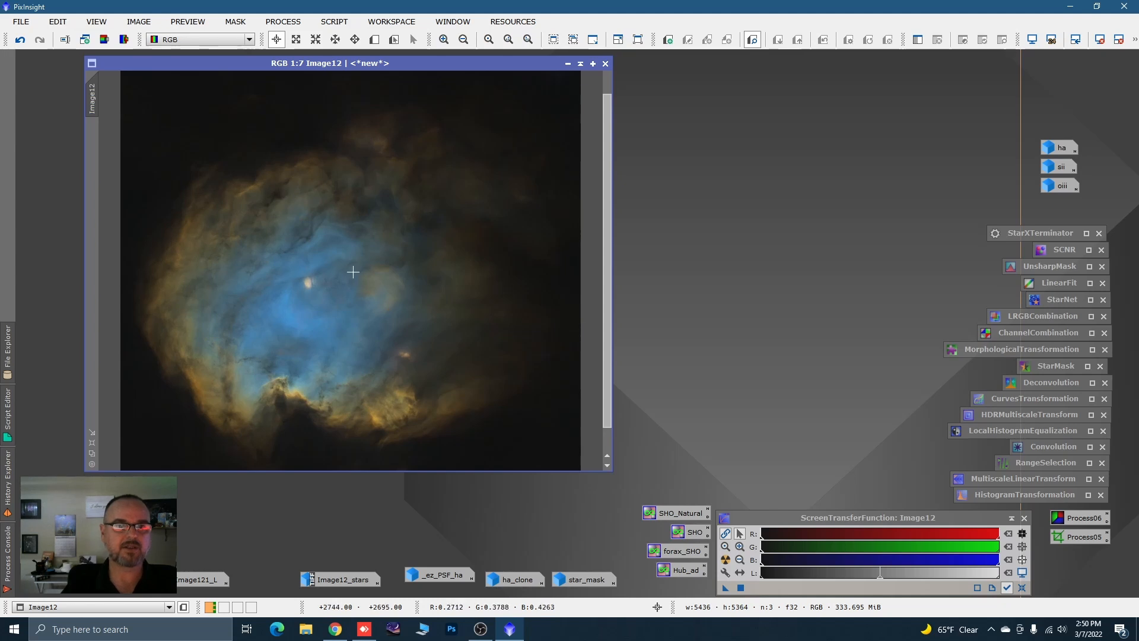
pyautogui.scroll(1, 288, 340)
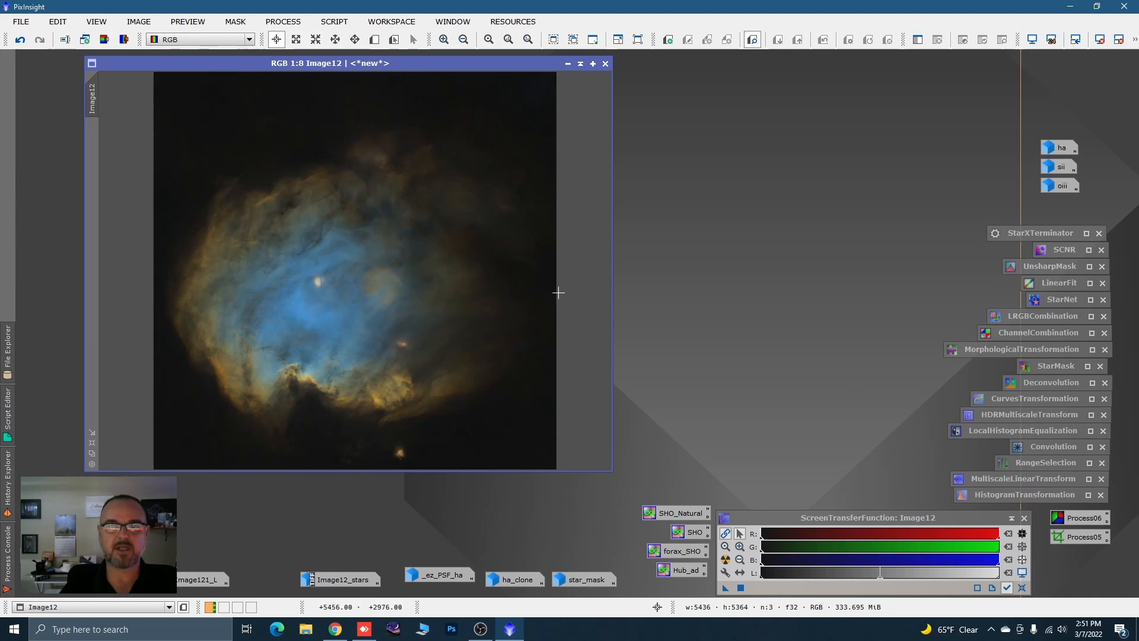
# Open RangeSelection, reset it to its defaults, and start its real-time preview on Image12.
pyautogui.doubleClick(1019, 464)
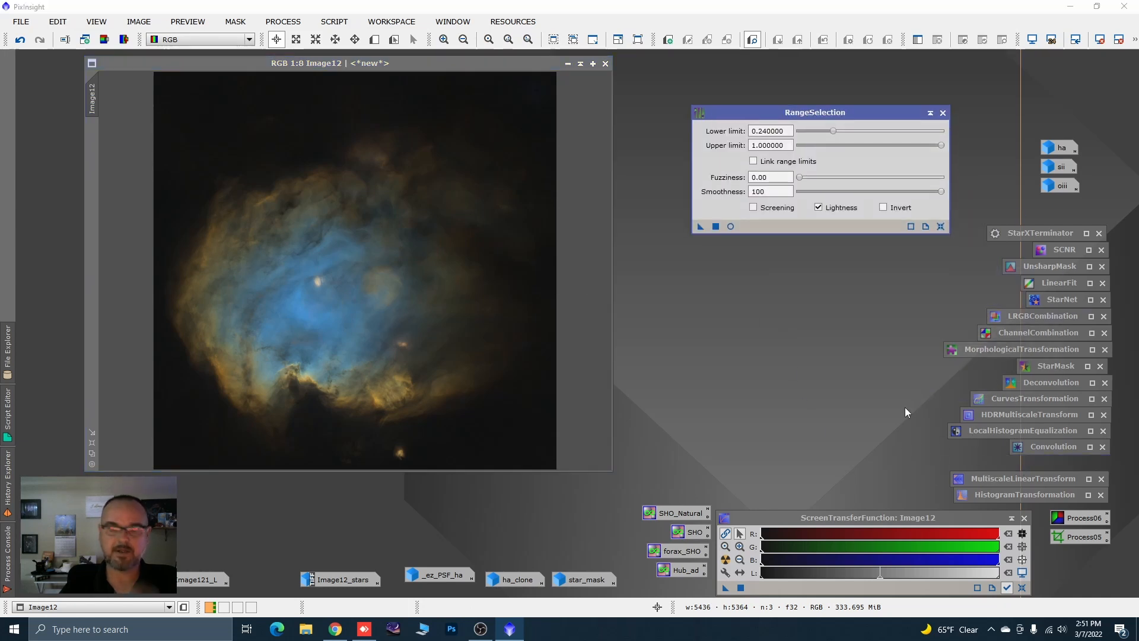
pyautogui.click(941, 226)
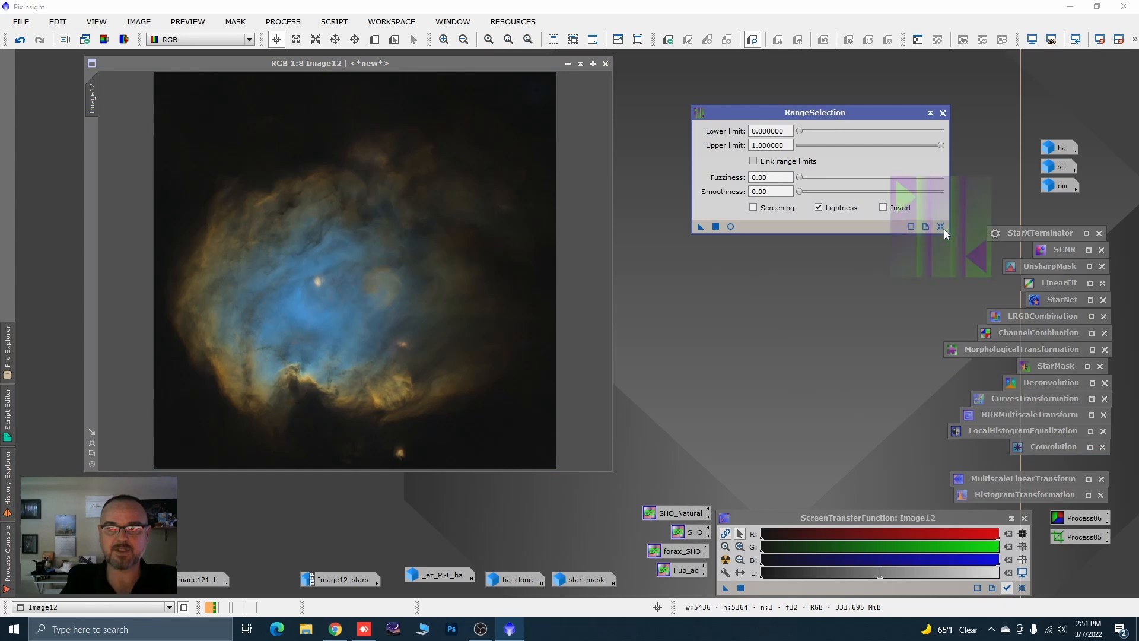
pyautogui.click(731, 227)
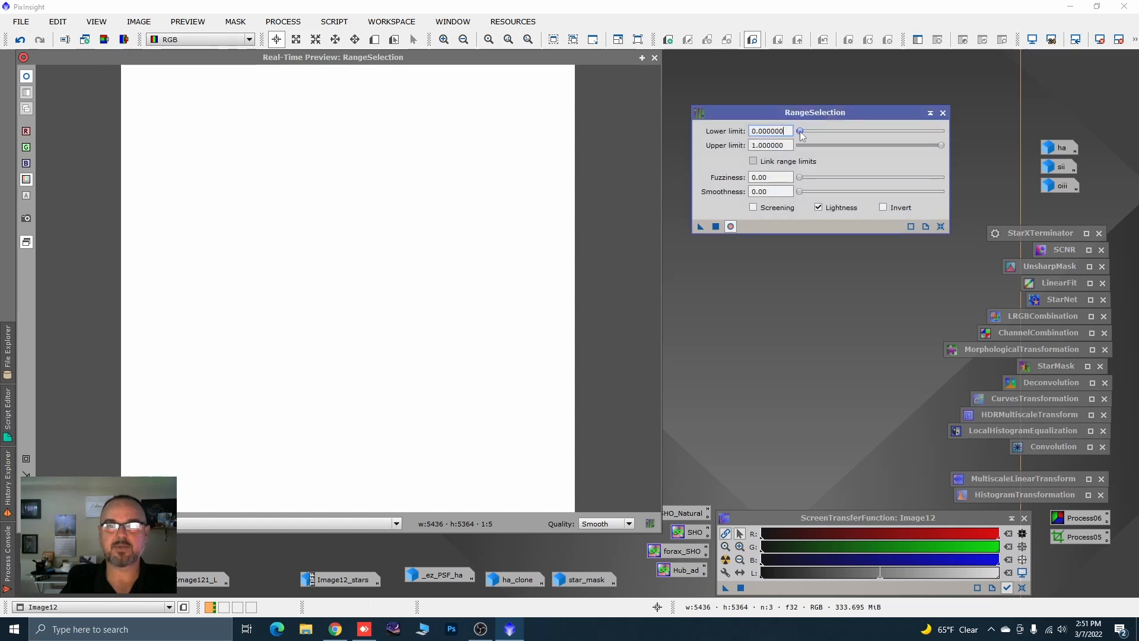
# Set the lower limit to 0.22, smoothness to 66.5 and fuzziness to 0.04, and generate the range mask.
pyautogui.moveTo(799, 136); pyautogui.dragTo(832, 141)
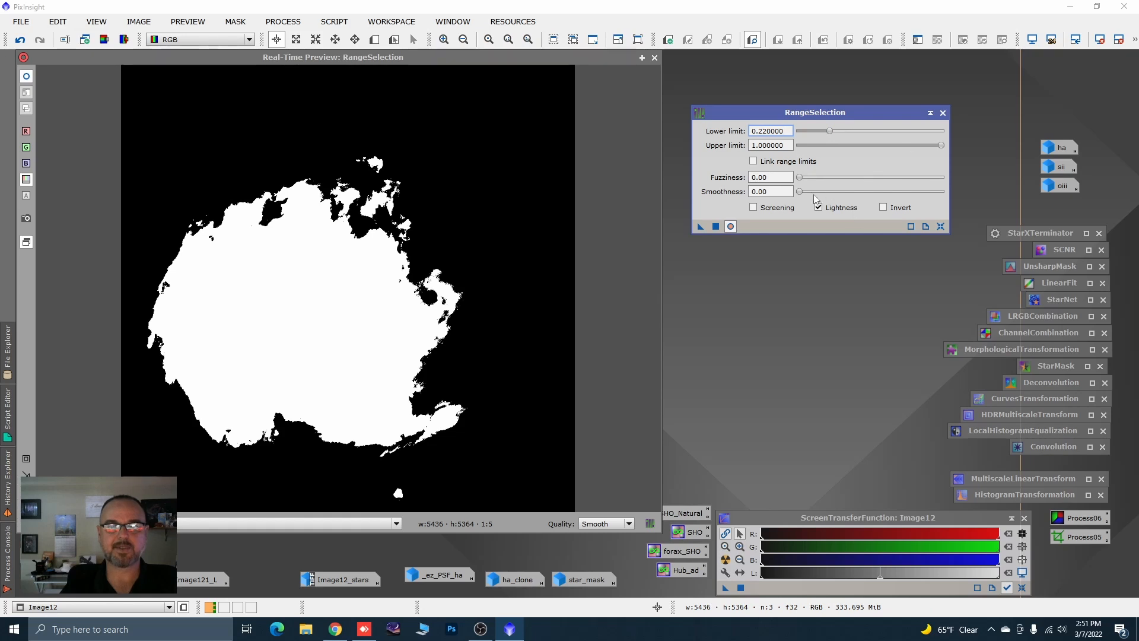
pyautogui.moveTo(801, 194); pyautogui.dragTo(895, 194)
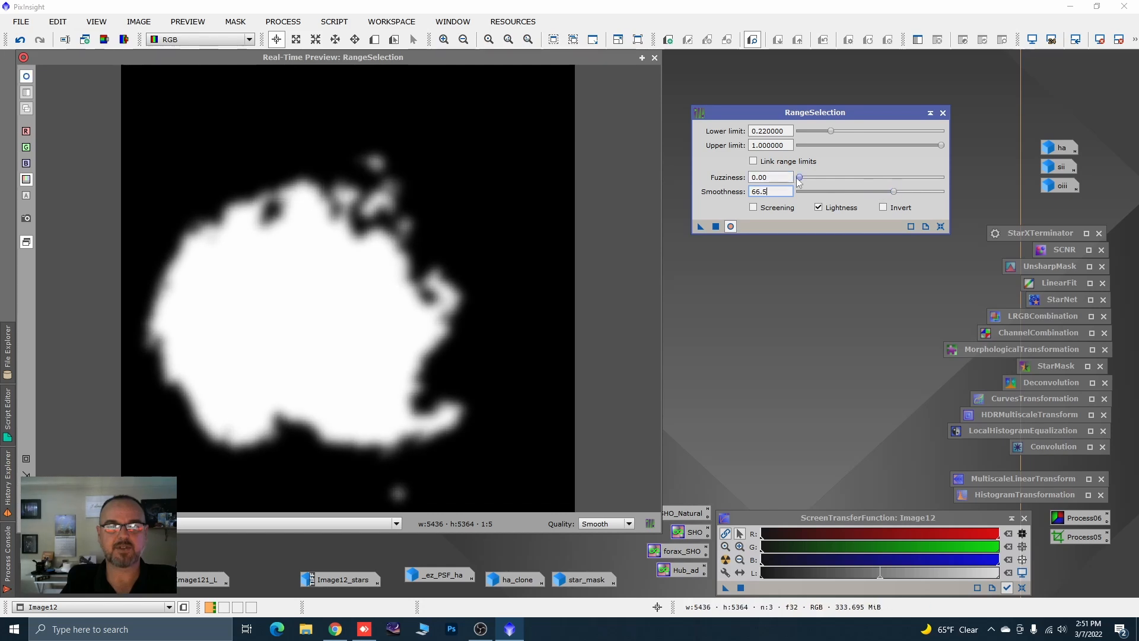
pyautogui.moveTo(799, 177); pyautogui.dragTo(803, 178)
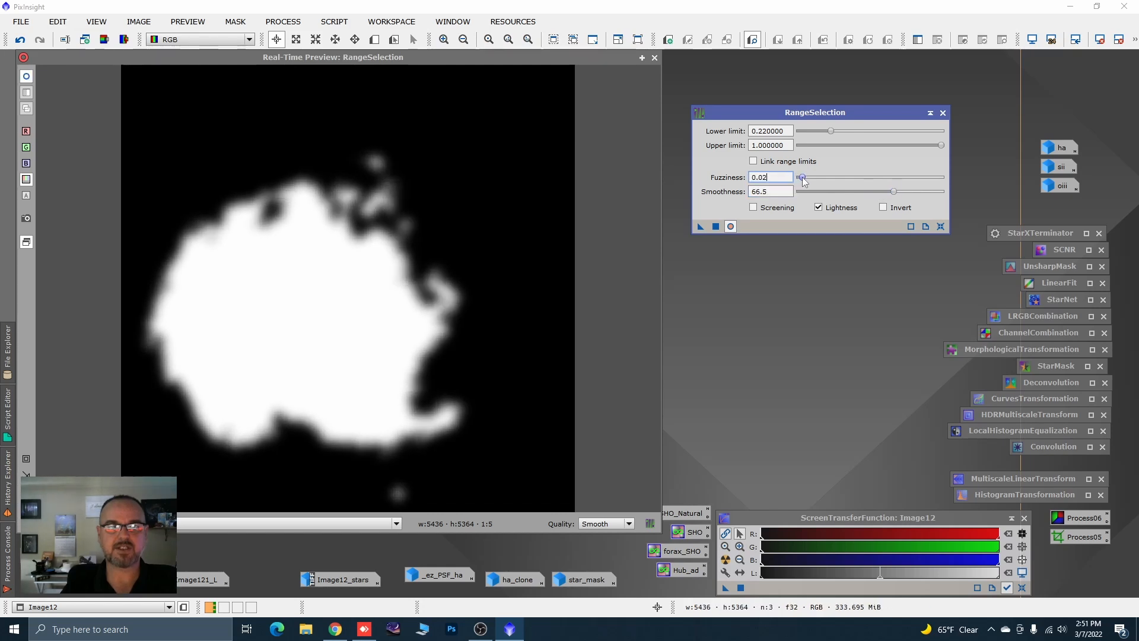
pyautogui.moveTo(803, 178); pyautogui.dragTo(806, 178)
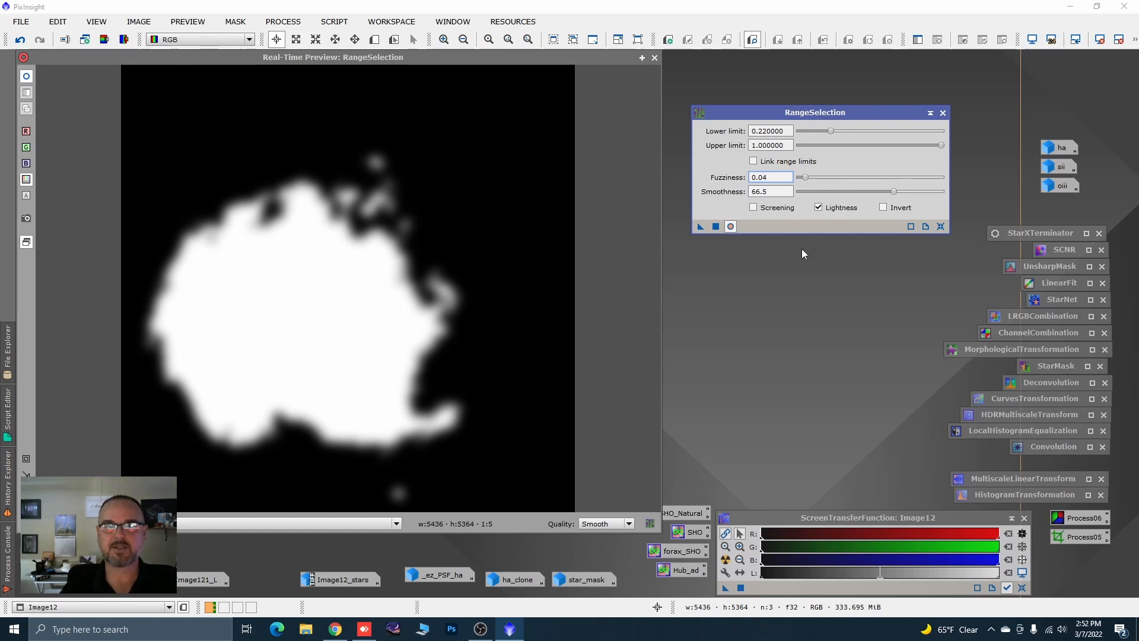
pyautogui.click(717, 227)
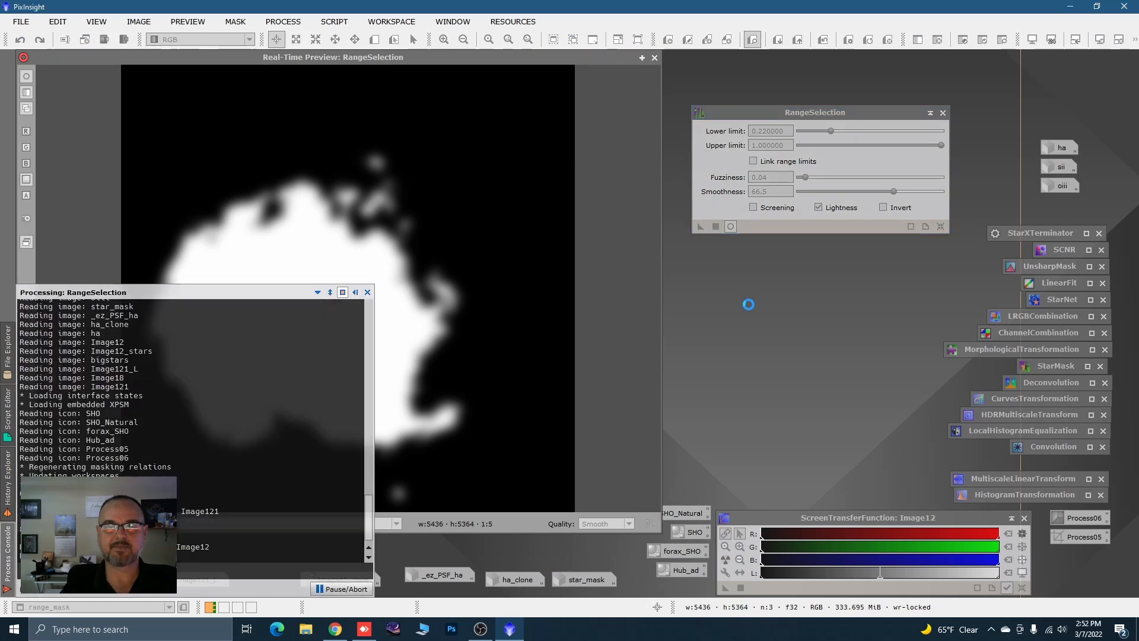
# Put away RangeSelection, close the real-time preview, and move the range_mask window off Image12.
pyautogui.click(929, 113)
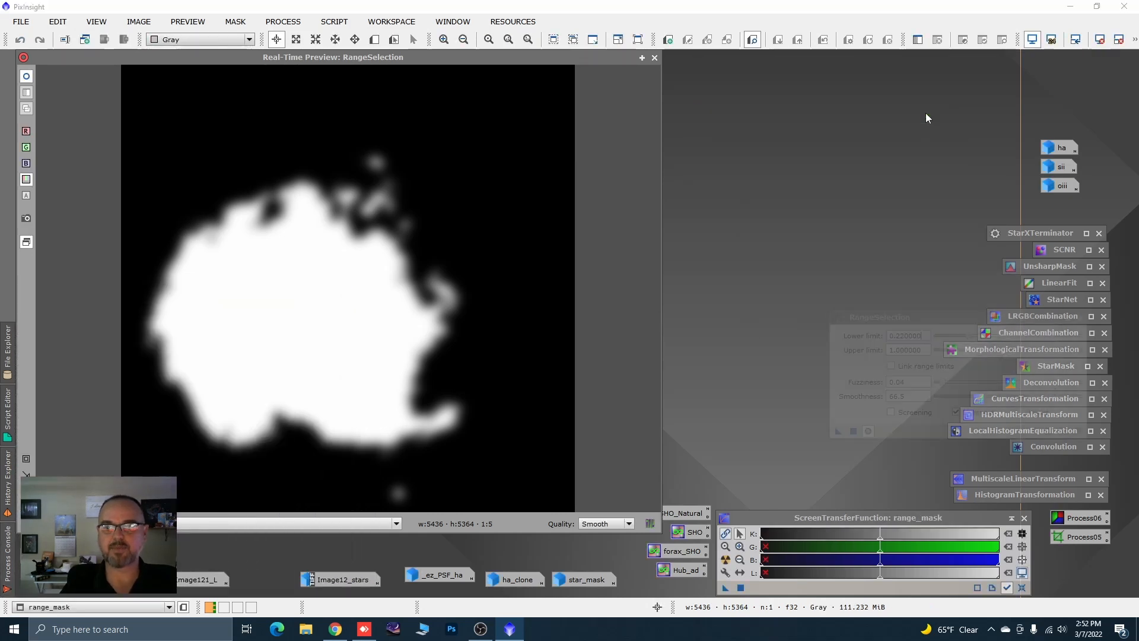
pyautogui.click(656, 59)
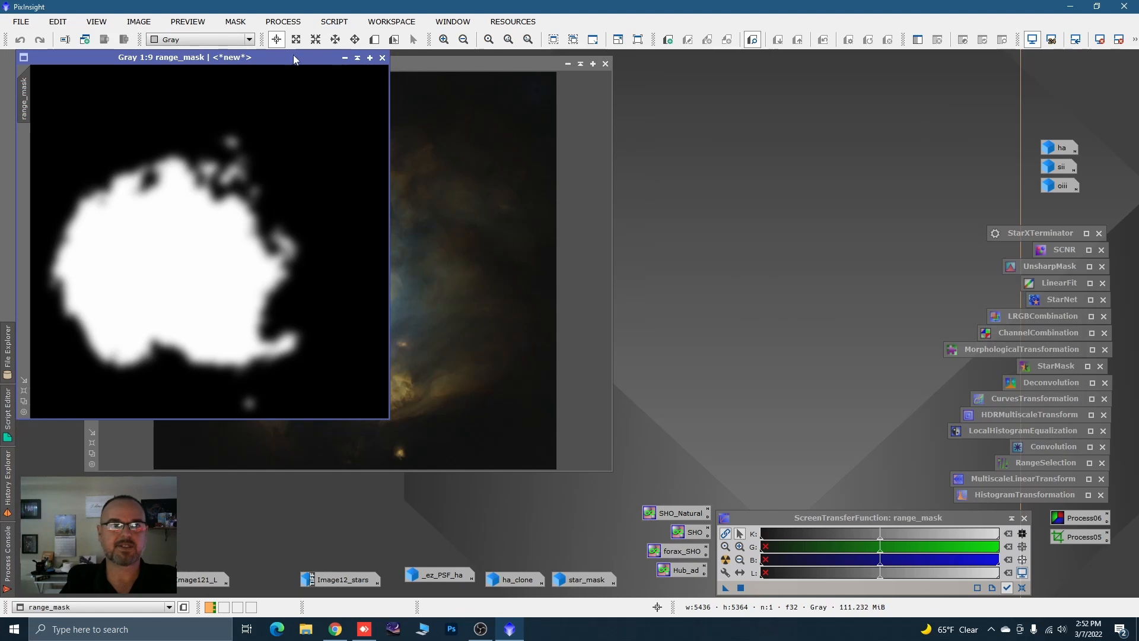
pyautogui.moveTo(294, 60); pyautogui.dragTo(727, 124)
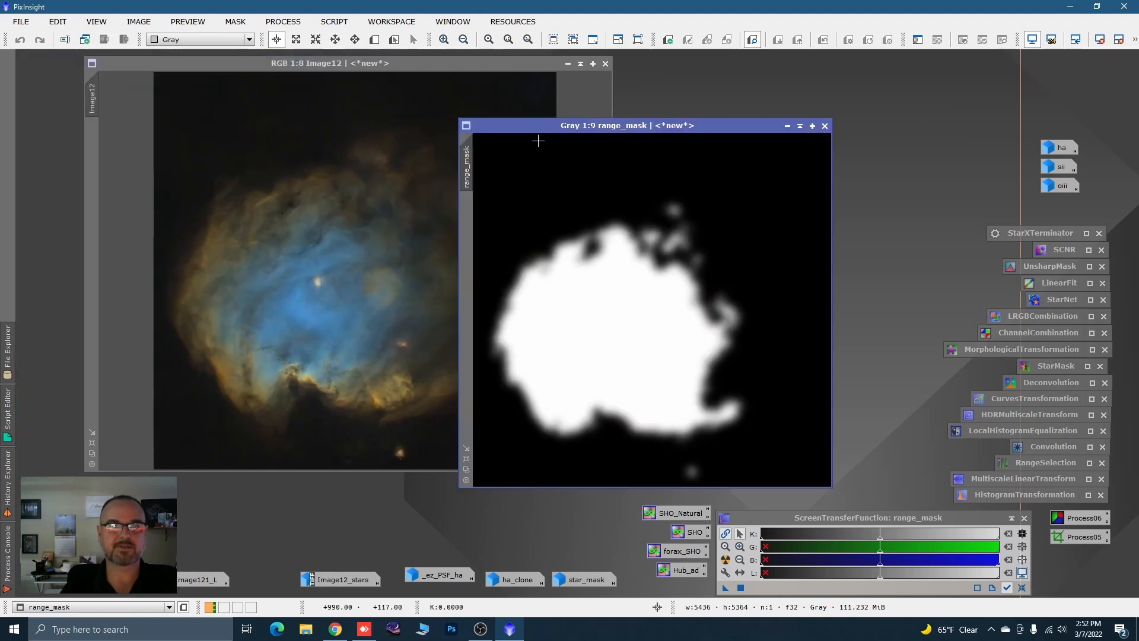
# Fit the Image12 and range_mask windows to their images and apply range_mask as the mask on Image12.
pyautogui.moveTo(469, 163)
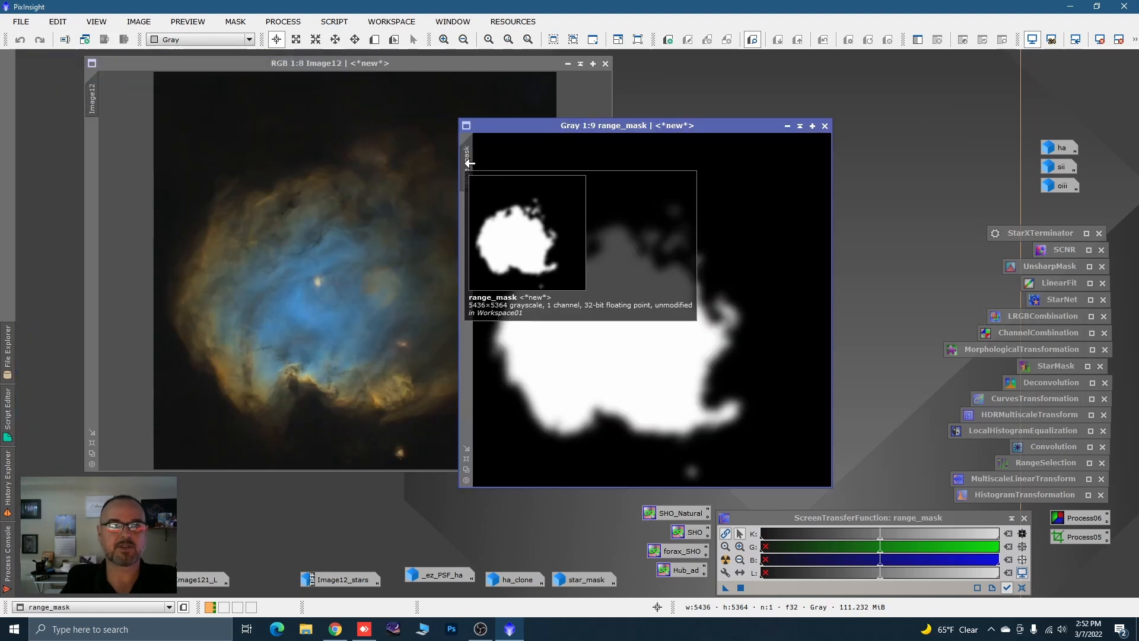
pyautogui.click(92, 451)
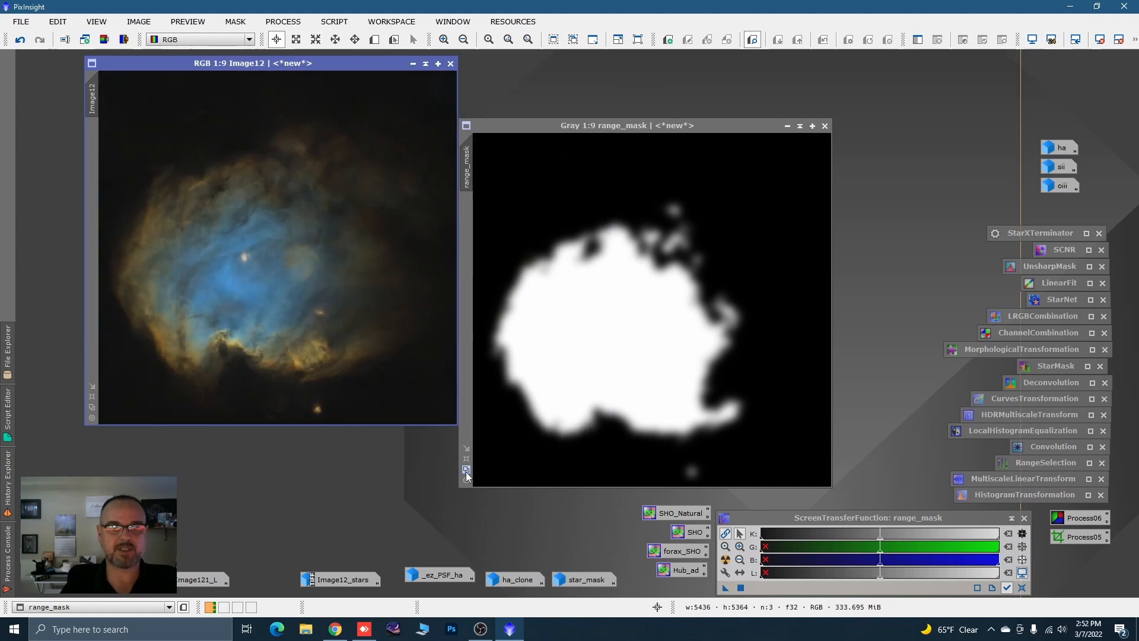
pyautogui.click(468, 475)
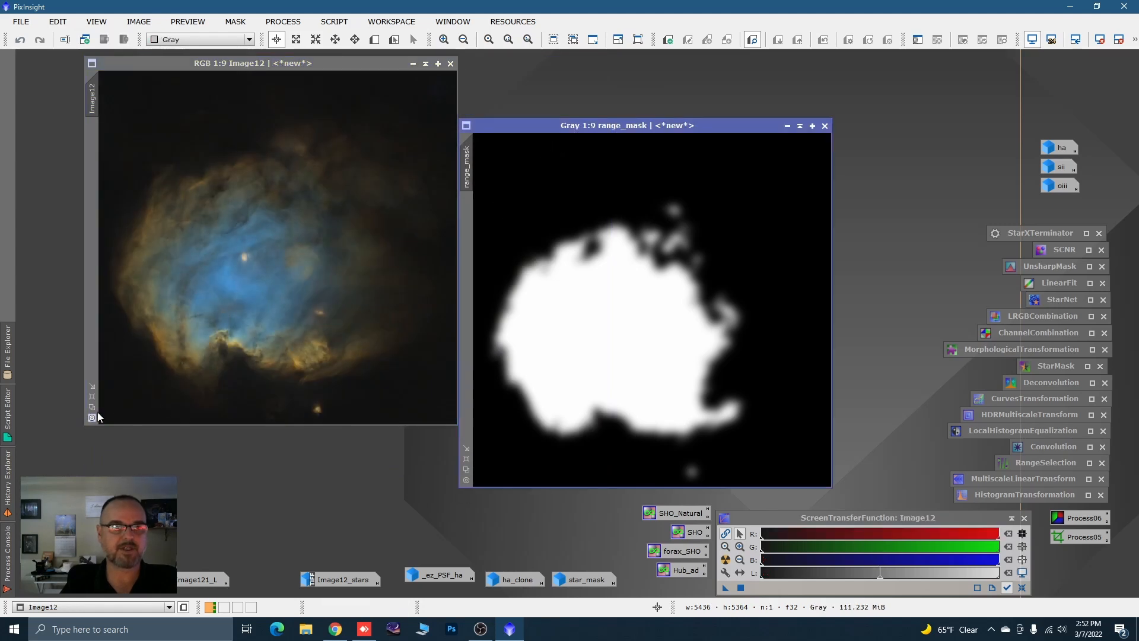
pyautogui.moveTo(545, 137); pyautogui.dragTo(492, 113)
pyautogui.moveTo(415, 144); pyautogui.dragTo(94, 160)
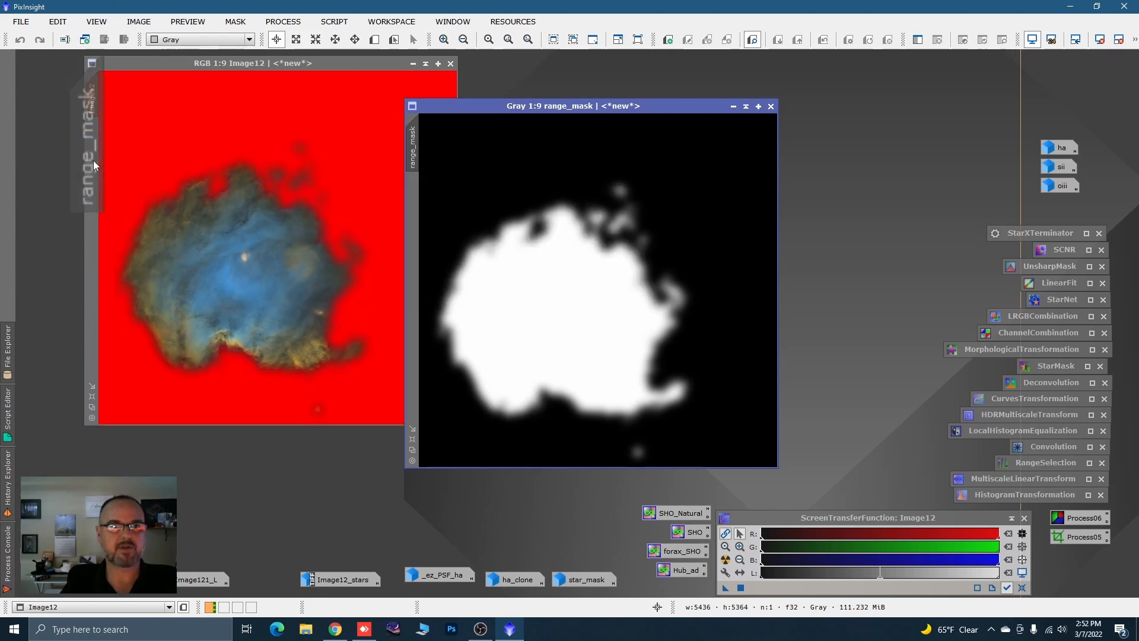
# Iconize range_mask, park its icon just above star_mask, and hide the mask overlay on Image12.
pyautogui.click(732, 106)
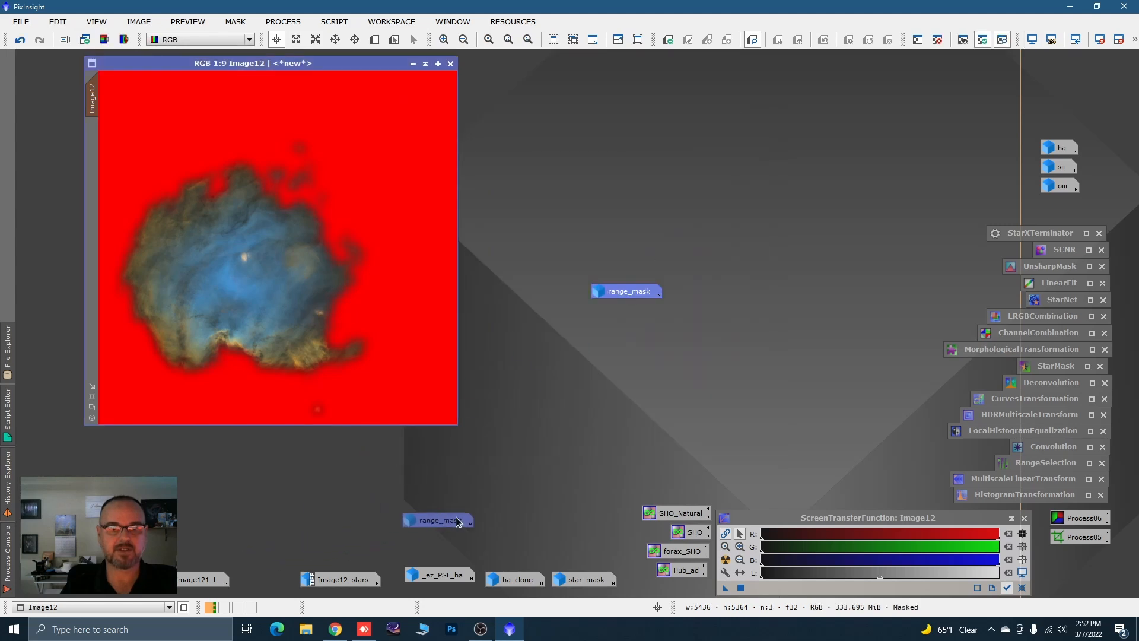
pyautogui.moveTo(582, 535); pyautogui.dragTo(584, 556)
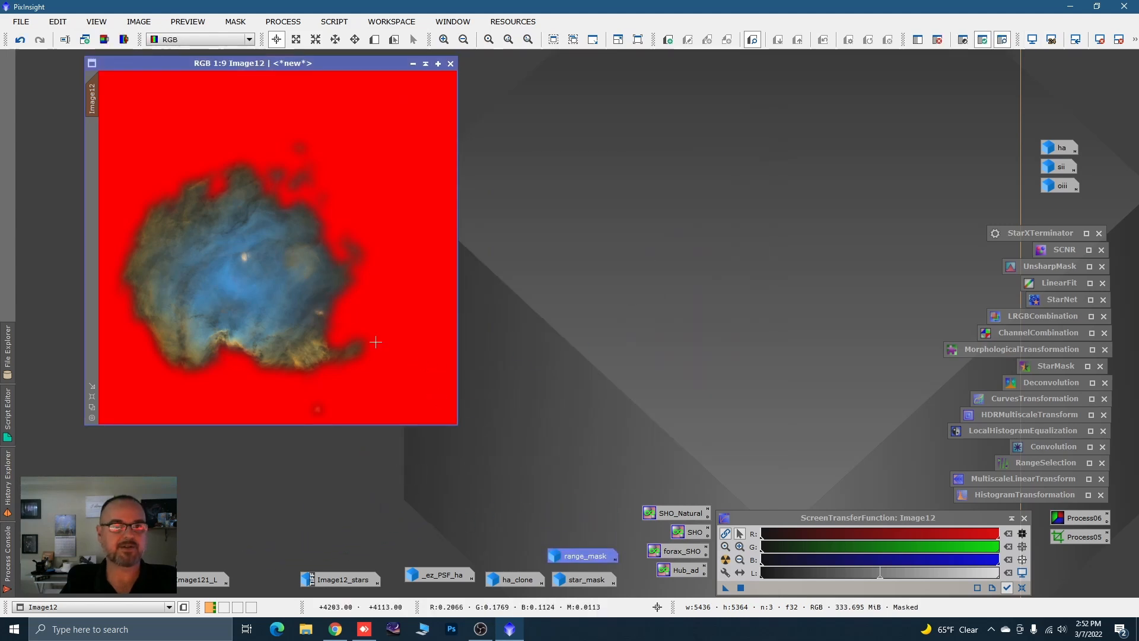
pyautogui.rightClick(325, 339)
pyautogui.moveTo(380, 427)
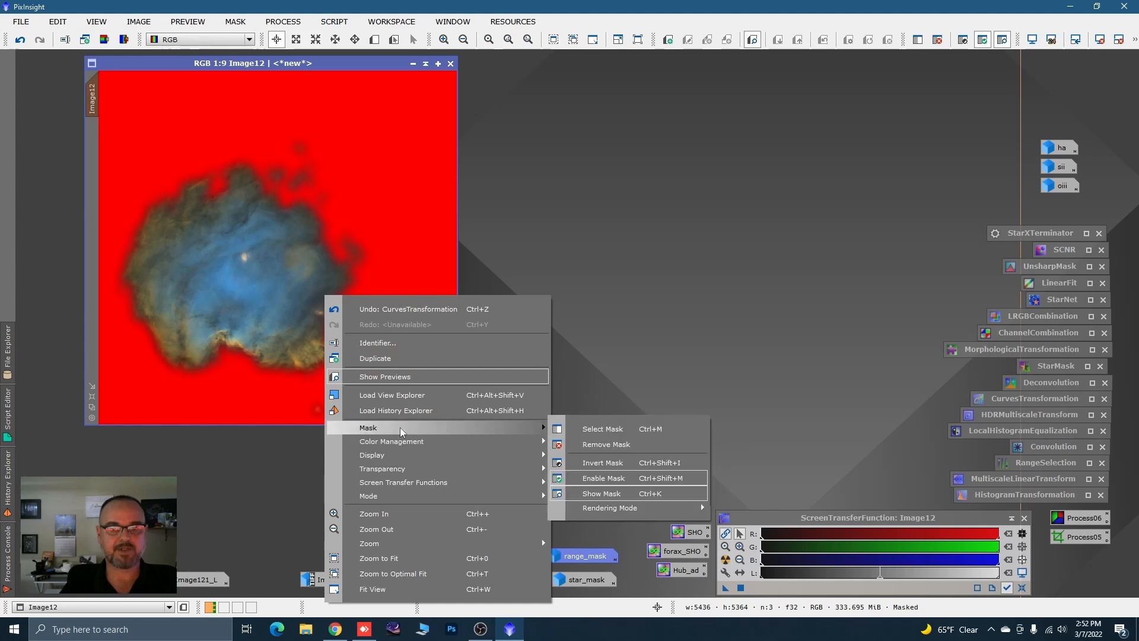
pyautogui.click(604, 493)
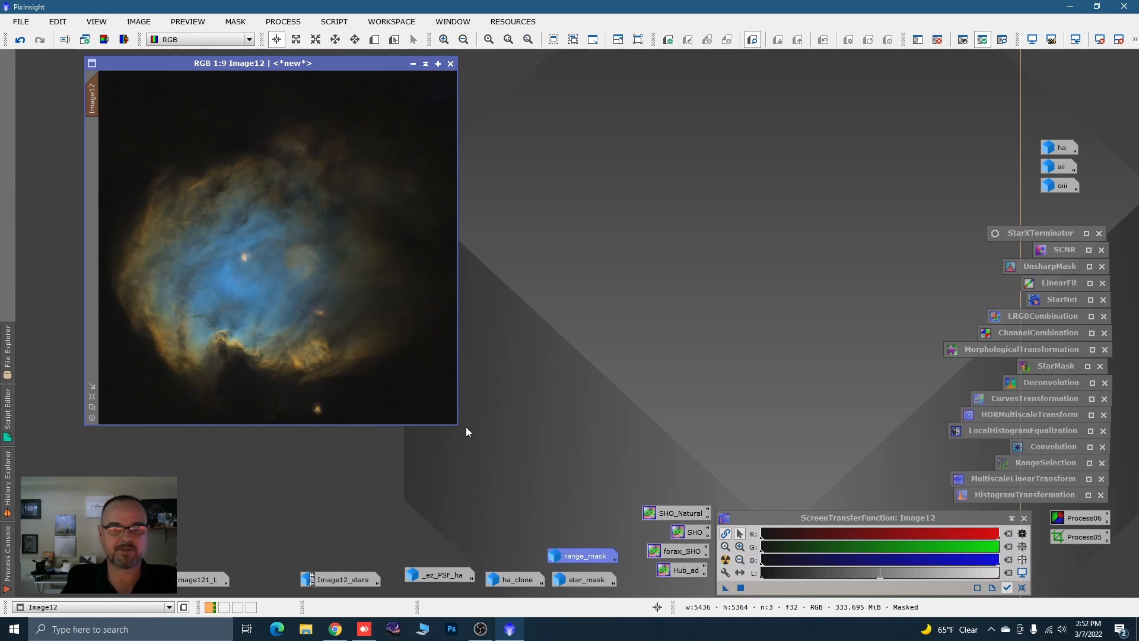
# Enlarge the Image12 window and define two previews, one over the nebula's upper-left part and one along its lower edge.
pyautogui.moveTo(456, 424); pyautogui.dragTo(534, 469)
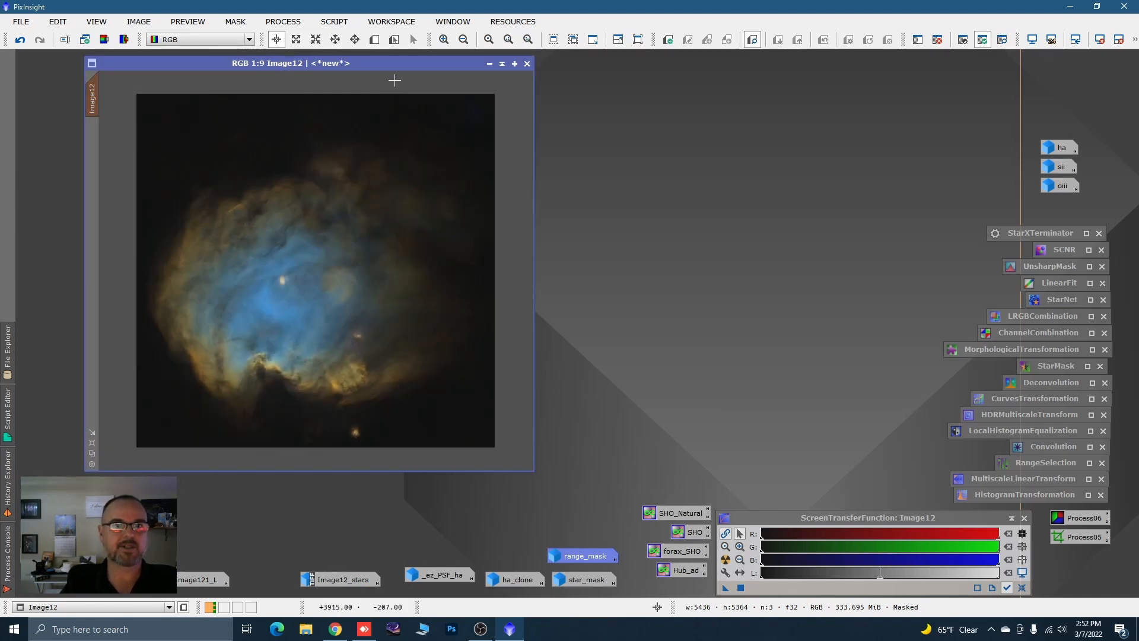
pyautogui.click(374, 43)
pyautogui.moveTo(177, 175); pyautogui.dragTo(342, 268)
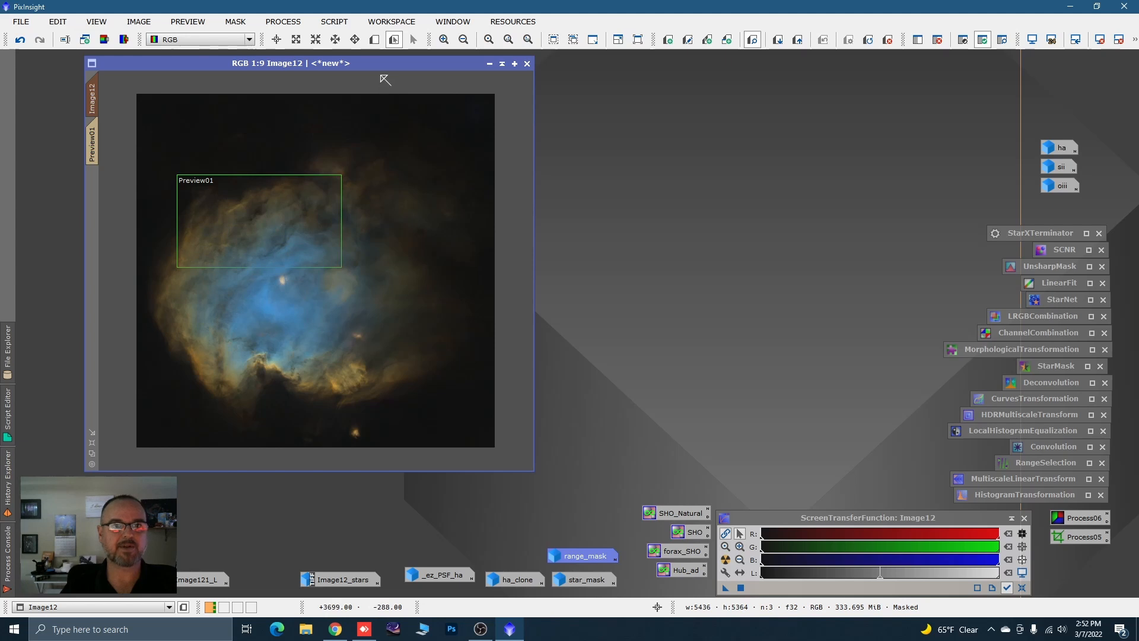
pyautogui.click(374, 40)
pyautogui.moveTo(216, 340); pyautogui.dragTo(359, 394)
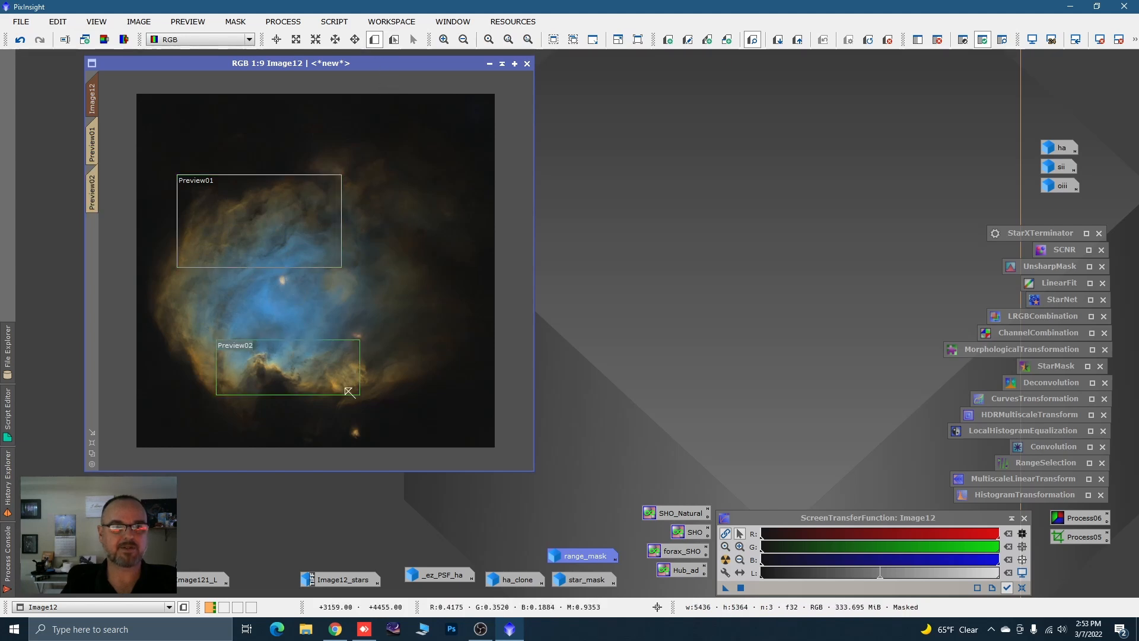
# Display Preview01, reset LocalHistogramEqualization to its defaults, and set its kernel radius to 144 and amount to 0.260.
pyautogui.click(100, 152)
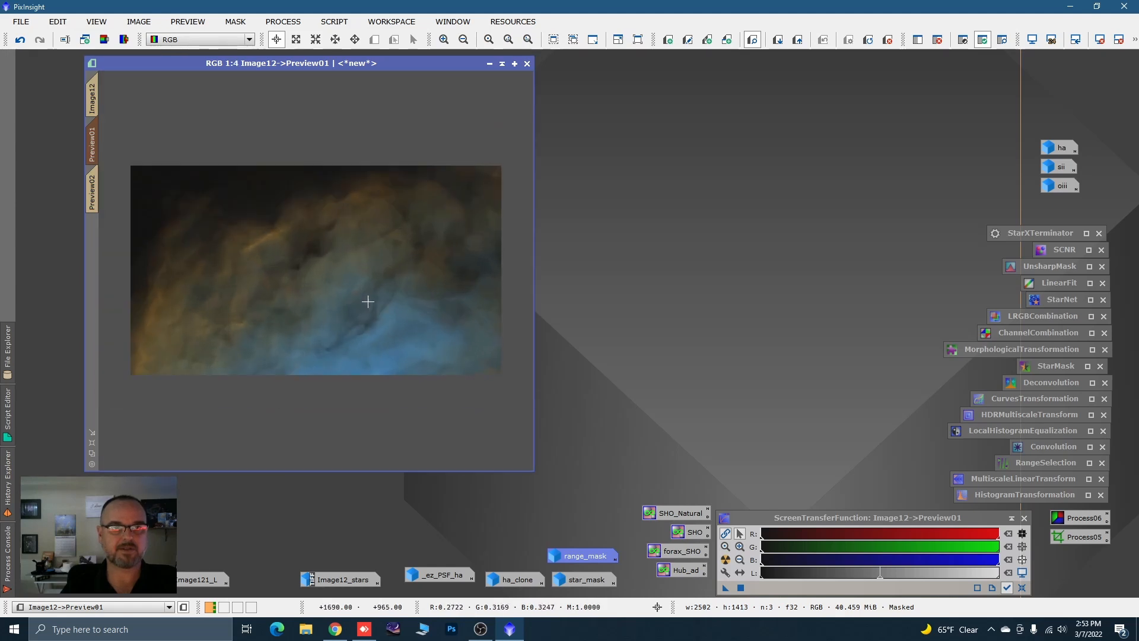
pyautogui.doubleClick(990, 432)
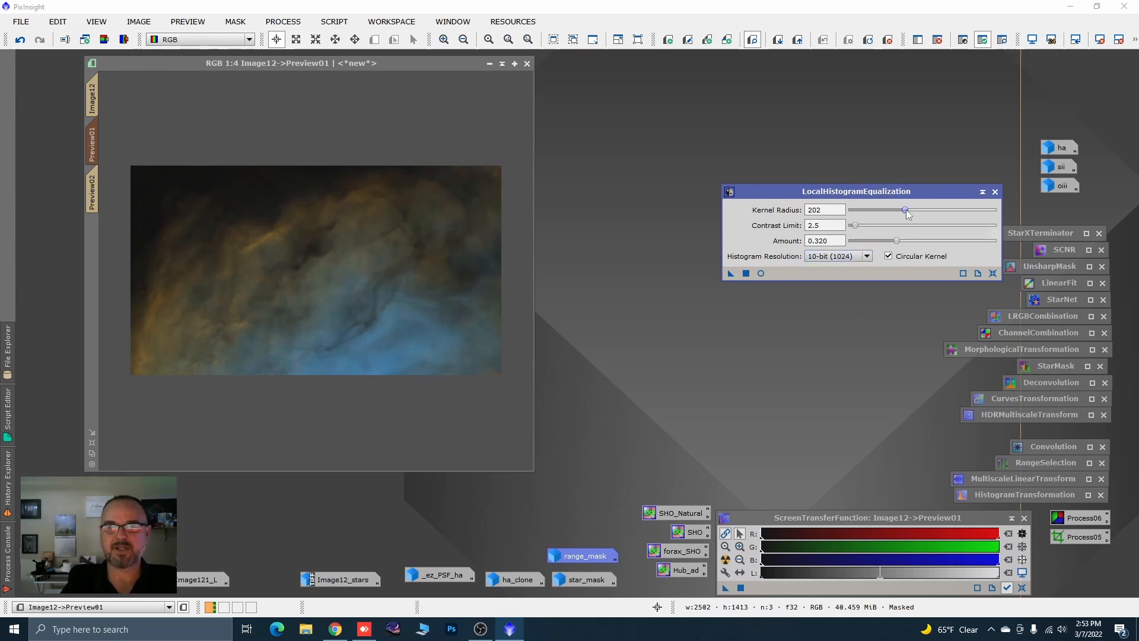
pyautogui.moveTo(907, 214); pyautogui.dragTo(906, 215)
pyautogui.click(991, 274)
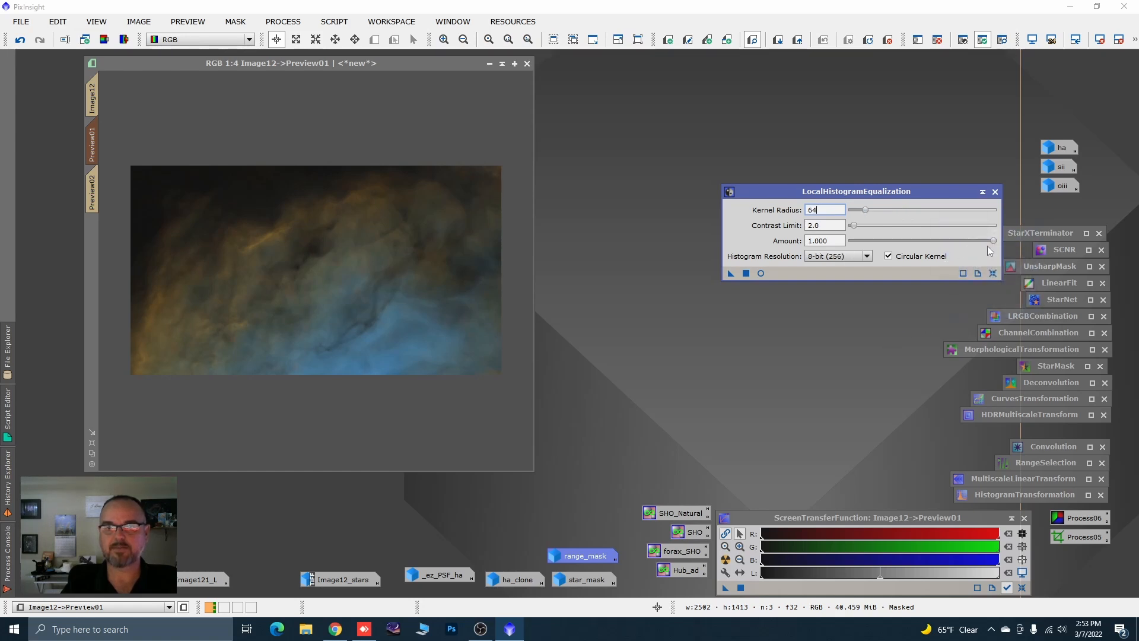
pyautogui.moveTo(994, 241); pyautogui.dragTo(874, 211)
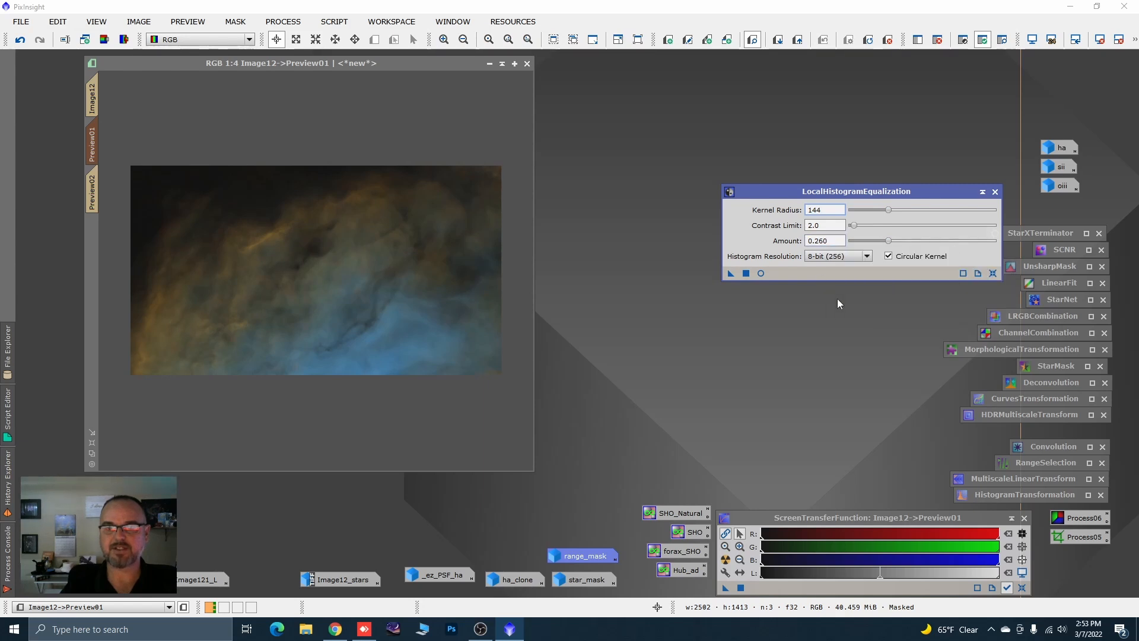
# Test LocalHistogramEqualization on Preview01 with a before-and-after comparison, and try it on Preview02 as well.
pyautogui.moveTo(731, 273); pyautogui.dragTo(449, 319)
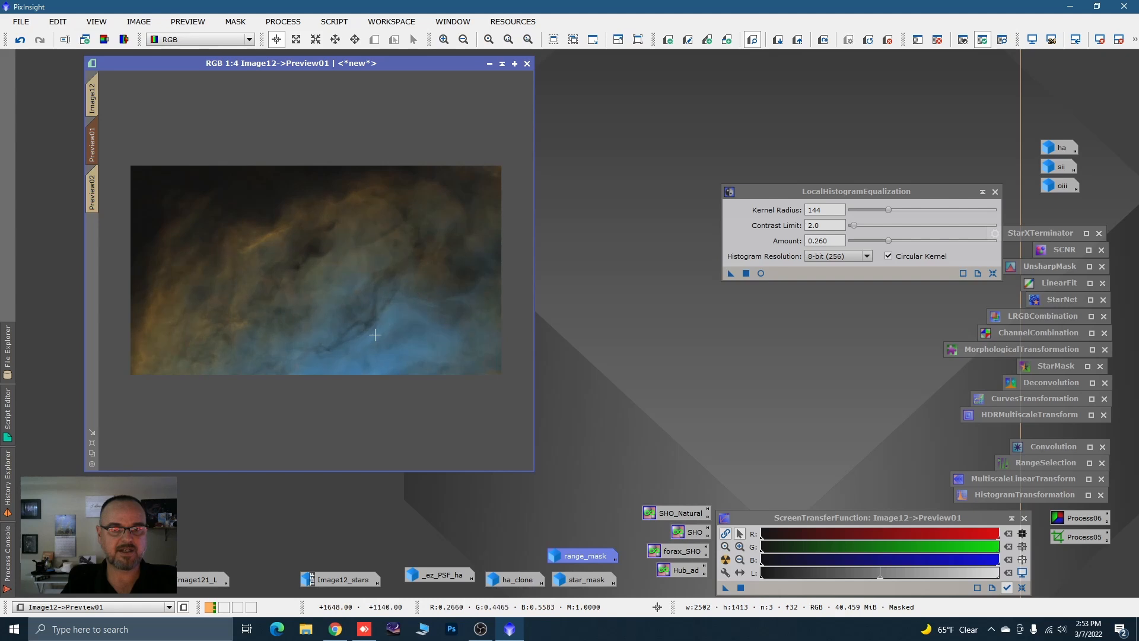
pyautogui.hotkey('ctrl', 'shift', 'z')
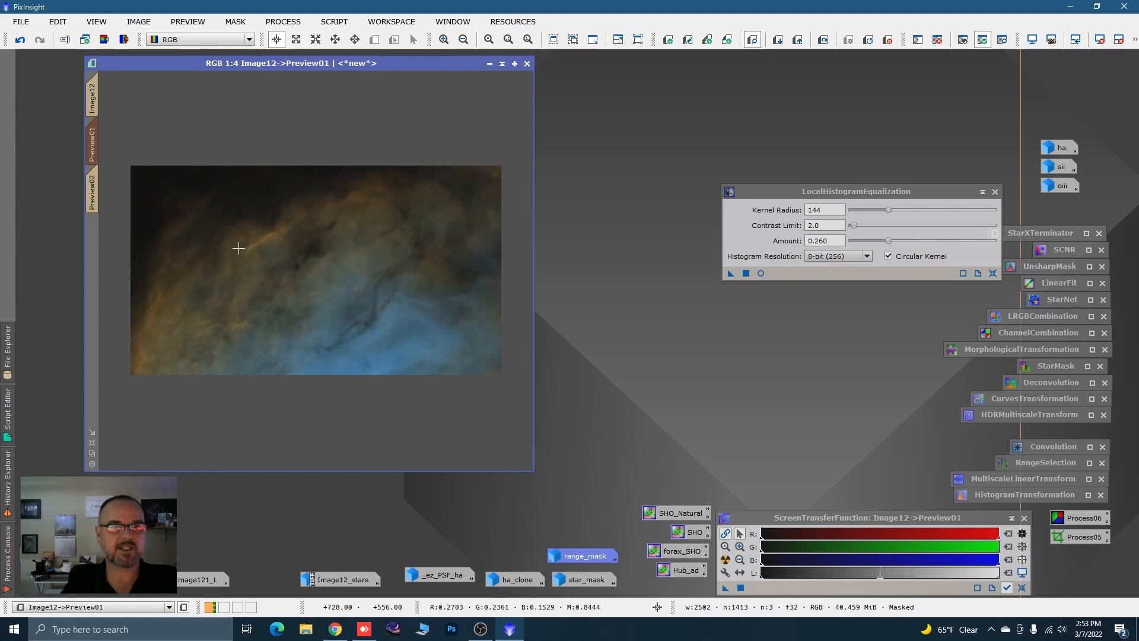
pyautogui.click(93, 190)
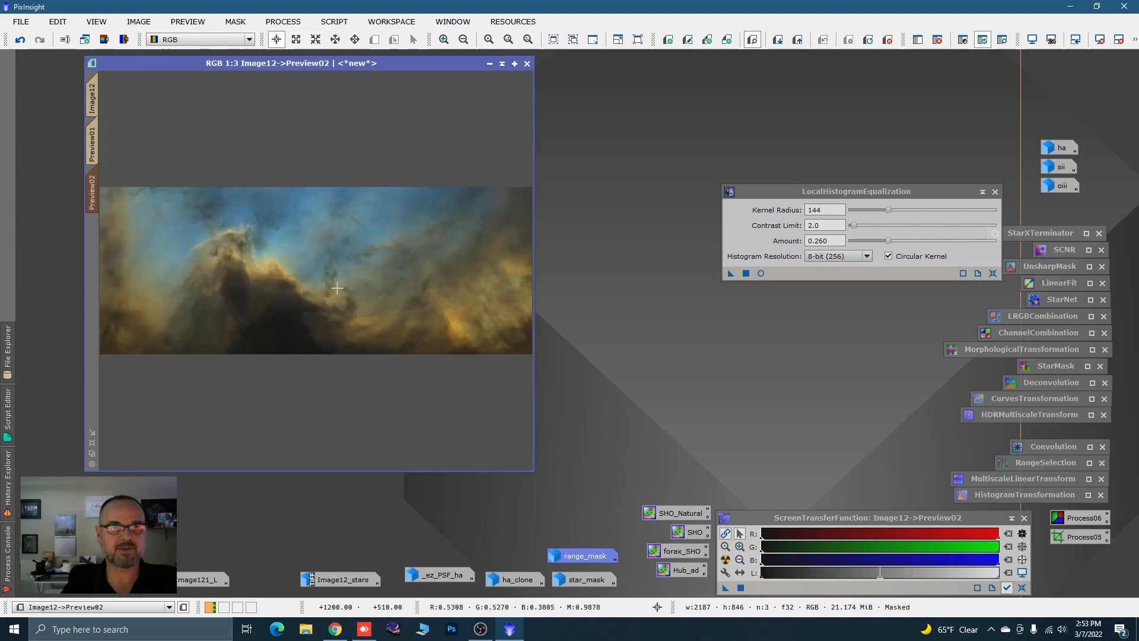
pyautogui.moveTo(731, 273); pyautogui.dragTo(491, 286)
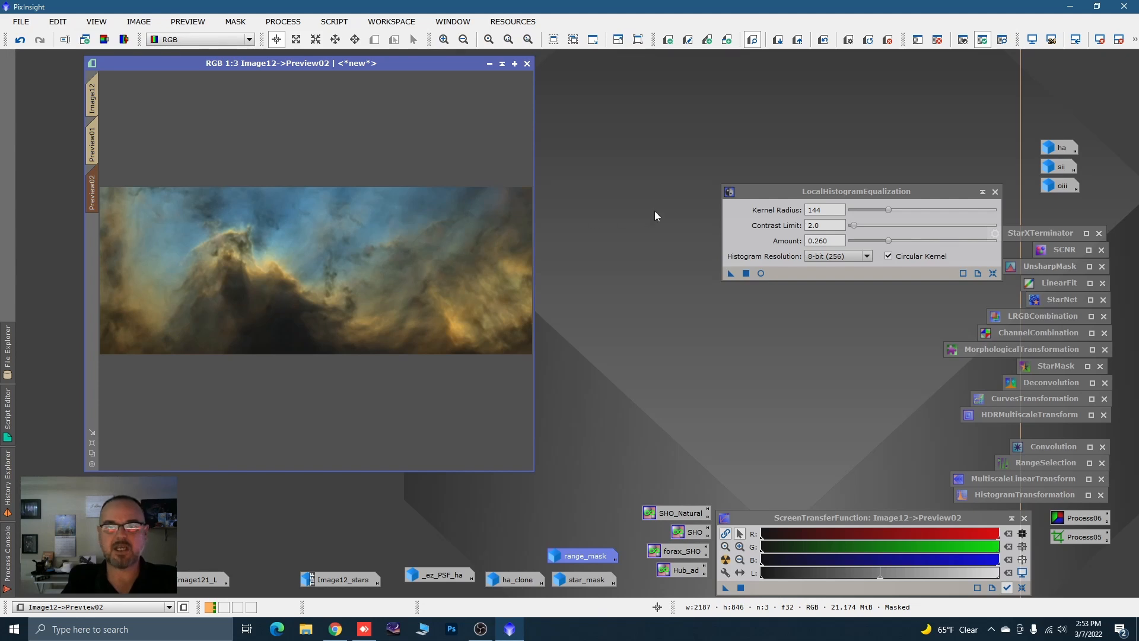
# Apply LocalHistogramEqualization to the full Image12 and delete all of its previews.
pyautogui.click(94, 104)
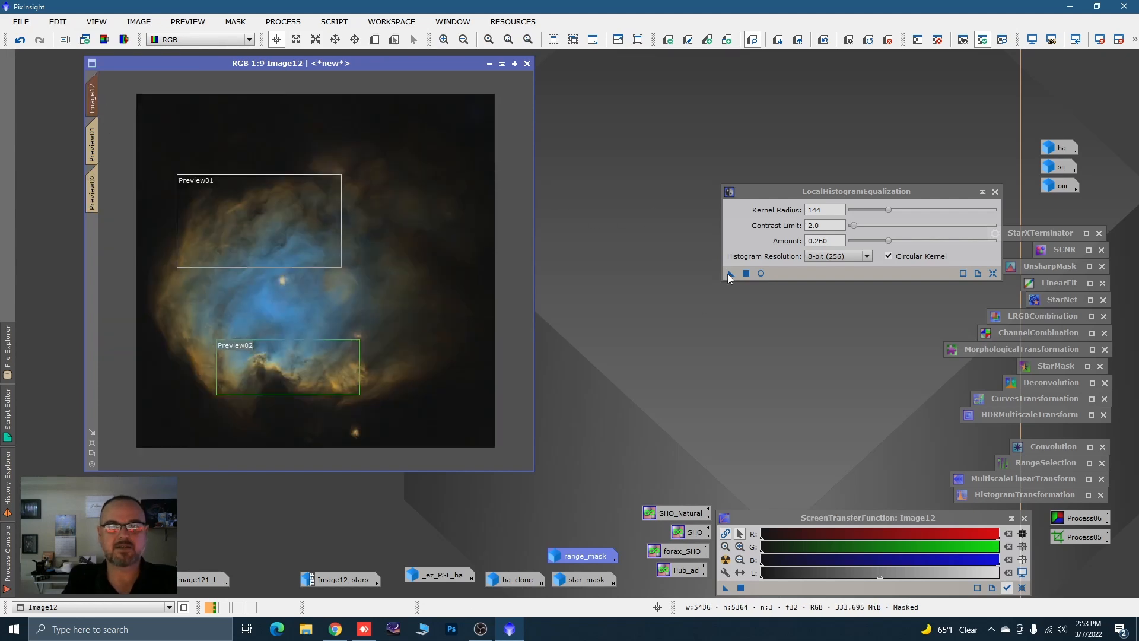
pyautogui.moveTo(730, 274); pyautogui.dragTo(379, 369)
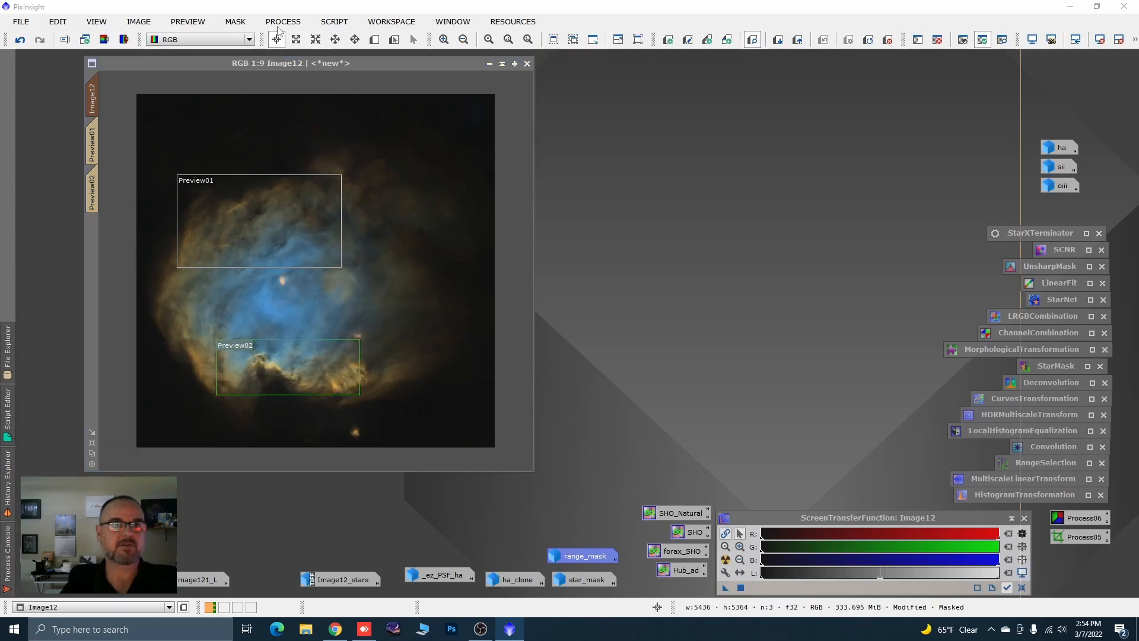
pyautogui.click(188, 22)
pyautogui.click(214, 247)
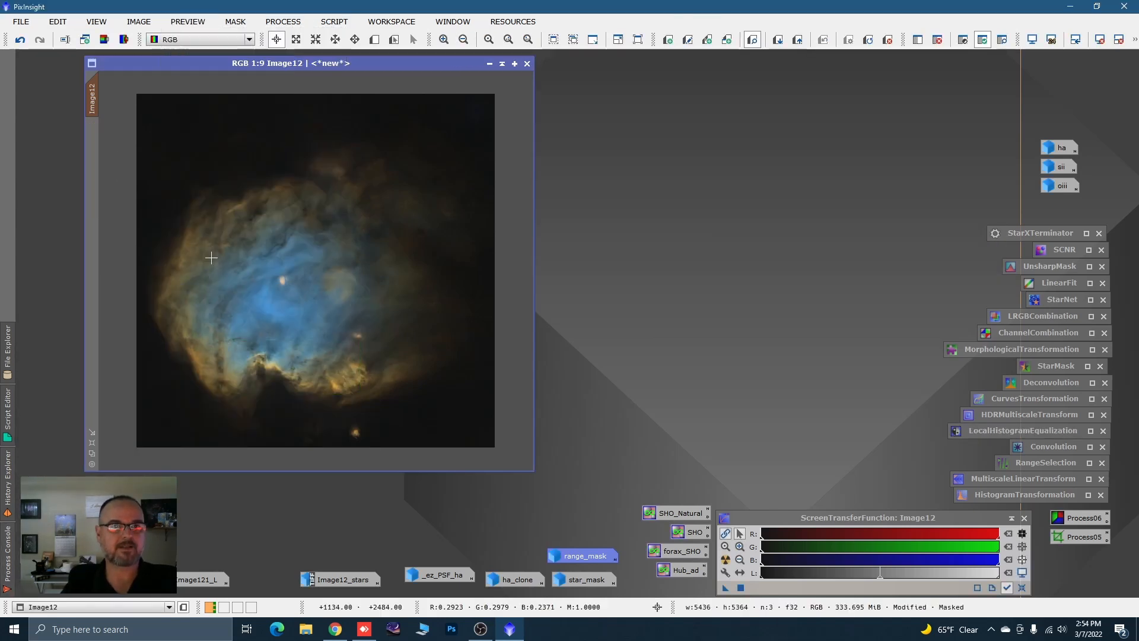
# Compare Image12 before and after LocalHistogramEqualization by undoing and redoing it, examining the nebula up close.
pyautogui.click(22, 40)
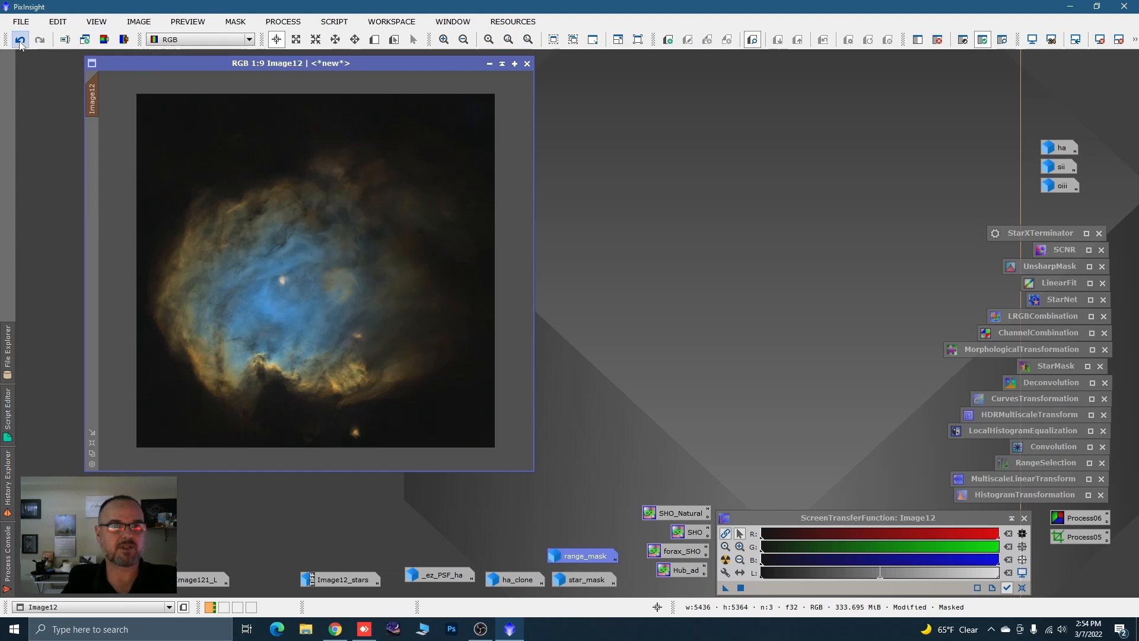
pyautogui.click(21, 40)
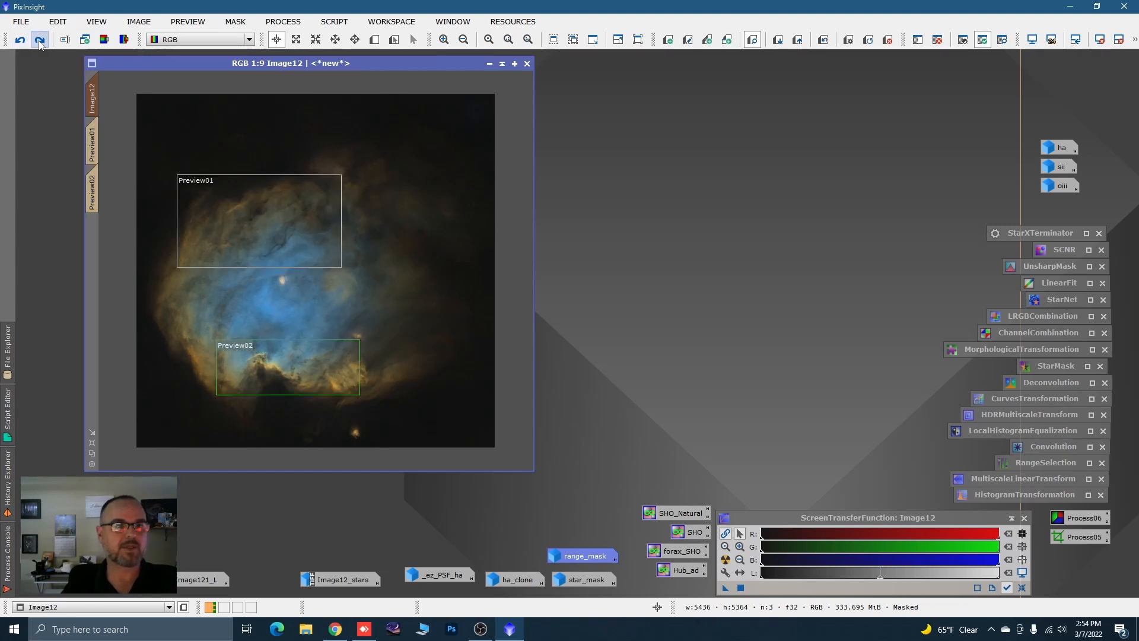
pyautogui.click(40, 40)
pyautogui.scroll(2, 350, 326)
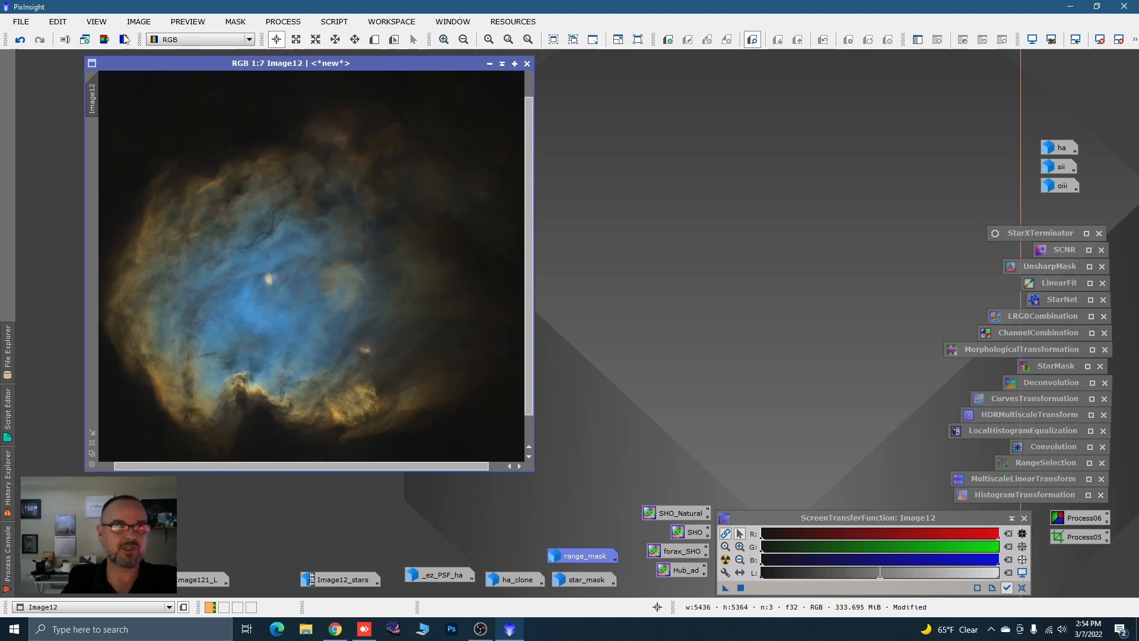
pyautogui.click(20, 40)
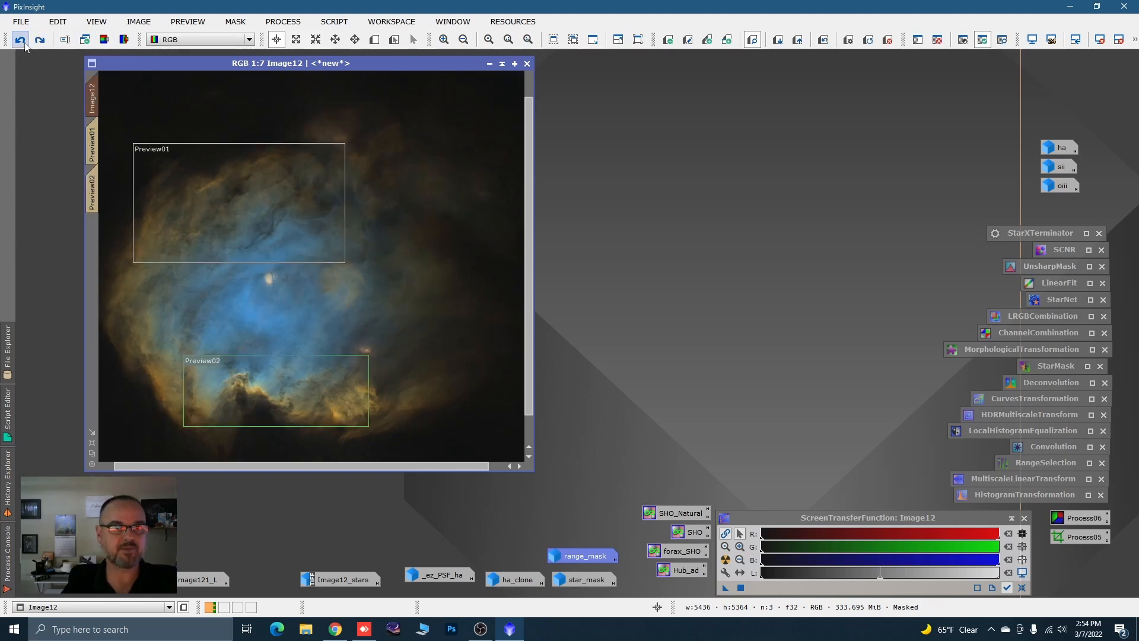
pyautogui.click(39, 40)
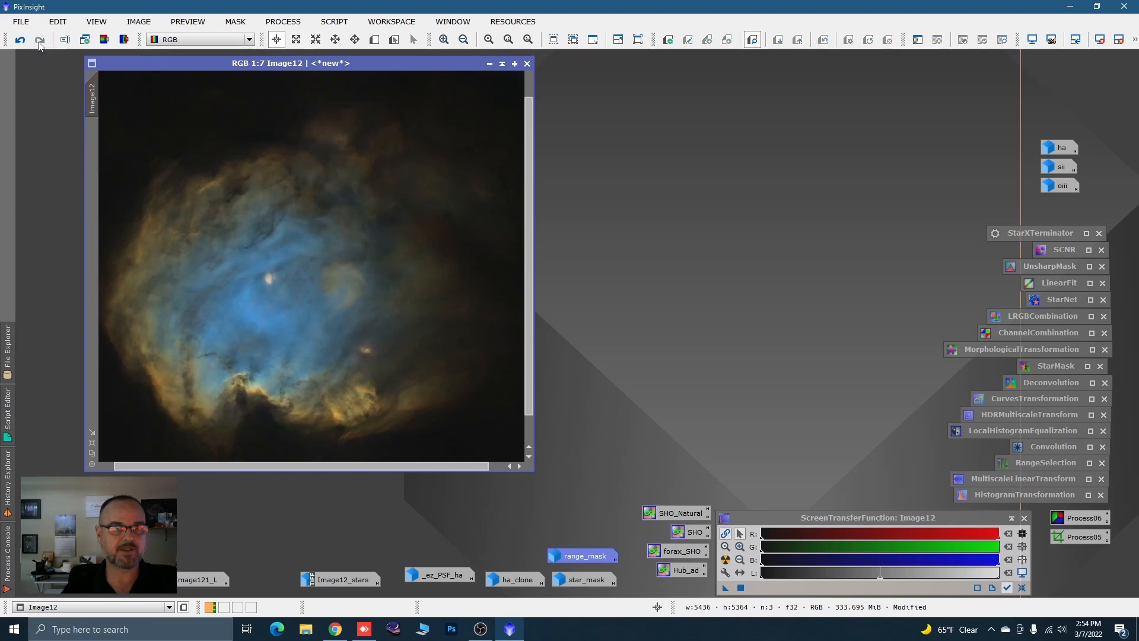
pyautogui.scroll(2, 361, 181)
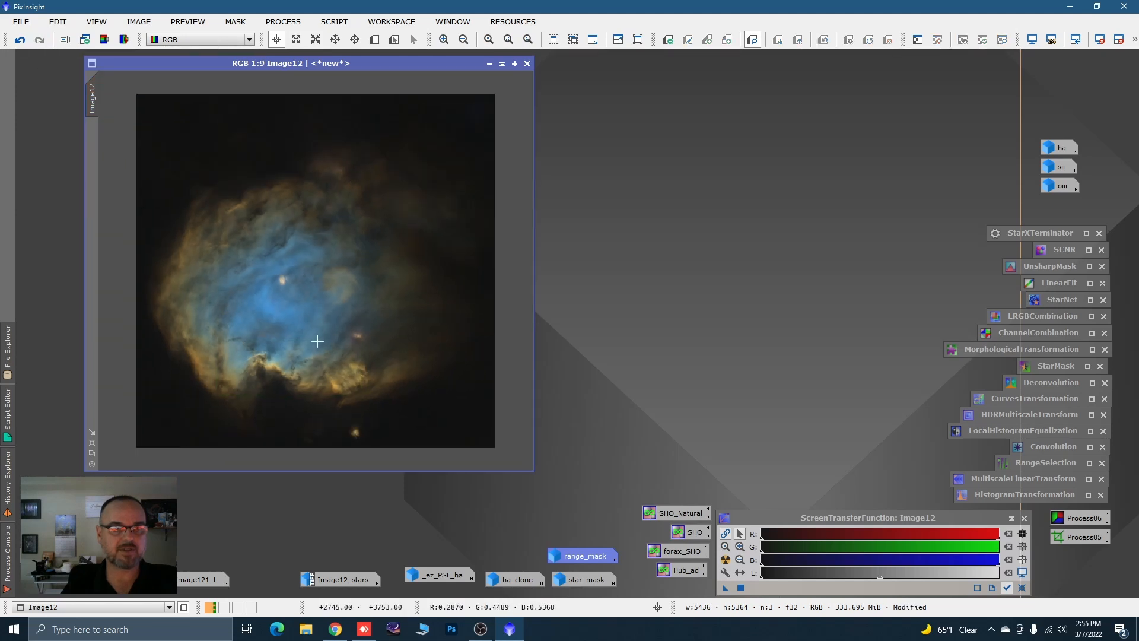
pyautogui.scroll(-2, 309, 356)
pyautogui.scroll(2, 315, 158)
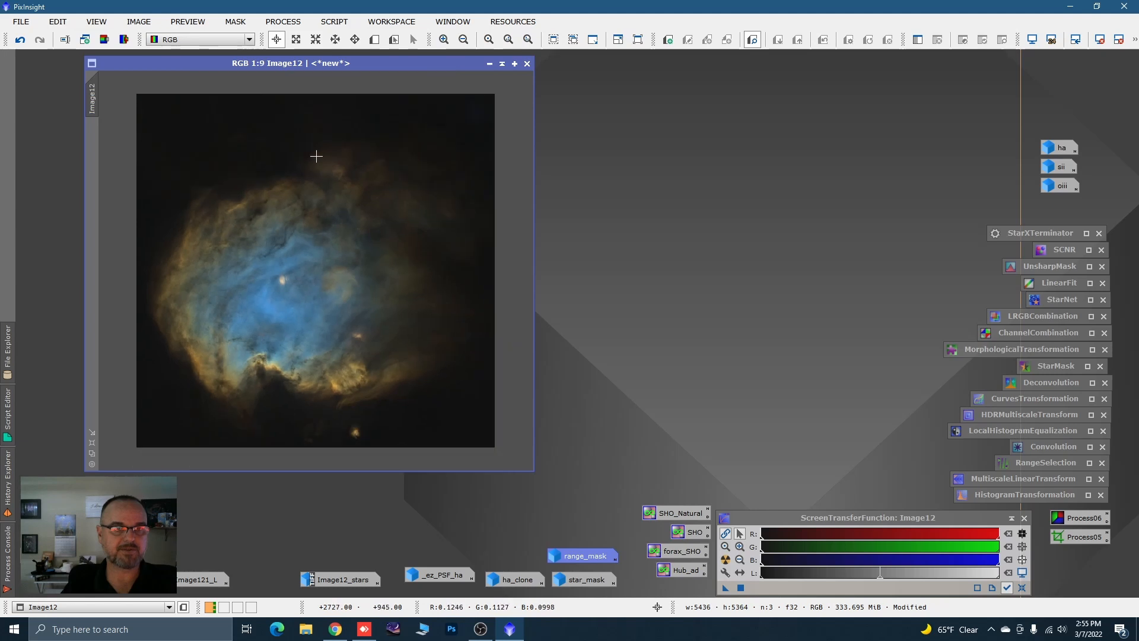
# Open the ColorMask script for Image12 and move its dialog clear of the image.
pyautogui.click(289, 24)
pyautogui.click(526, 101)
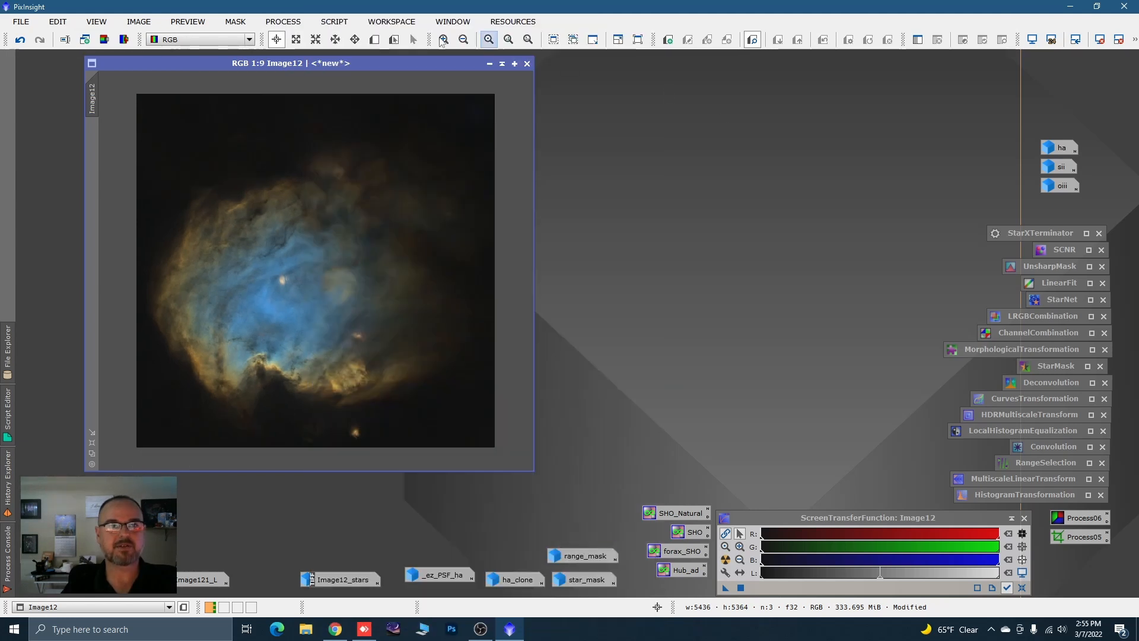
pyautogui.click(336, 25)
pyautogui.moveTo(365, 190)
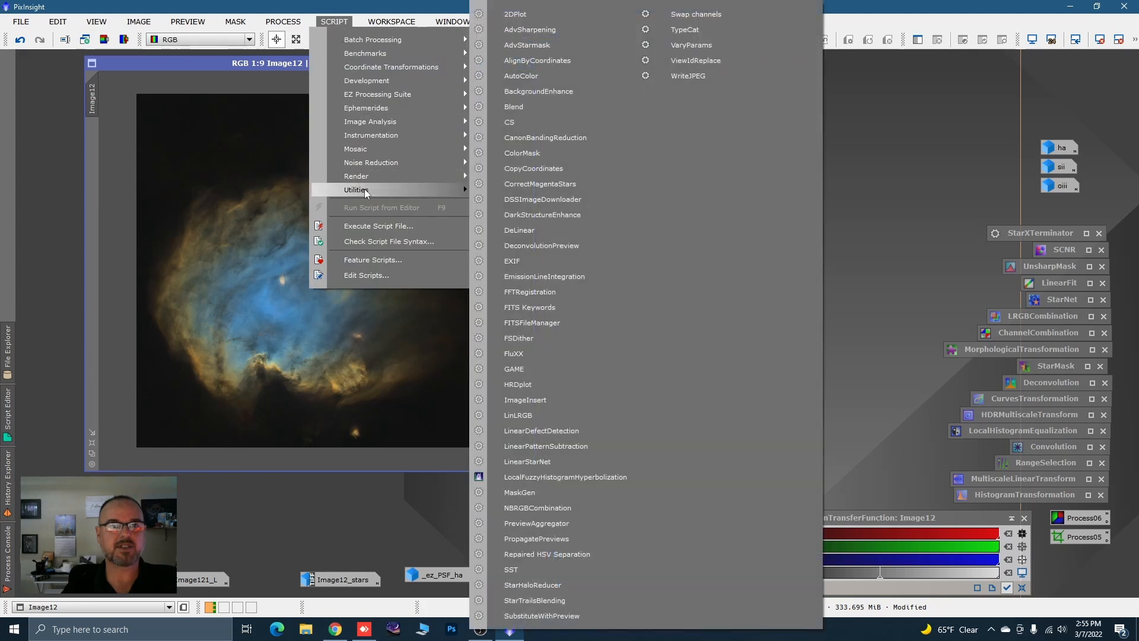
pyautogui.click(530, 154)
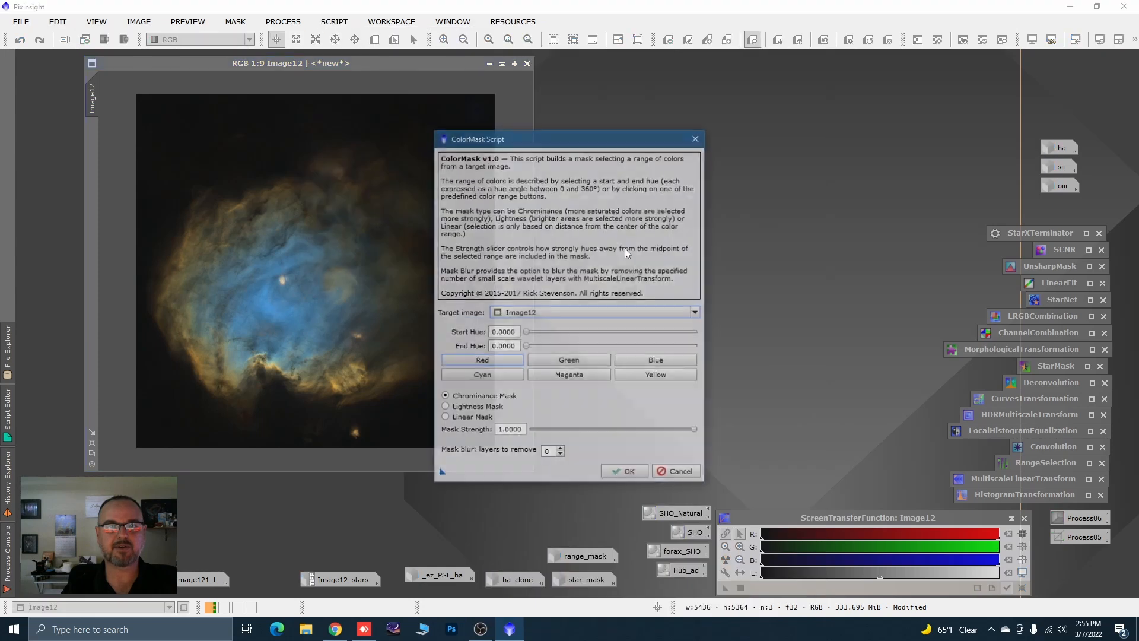
pyautogui.moveTo(612, 144); pyautogui.dragTo(789, 90)
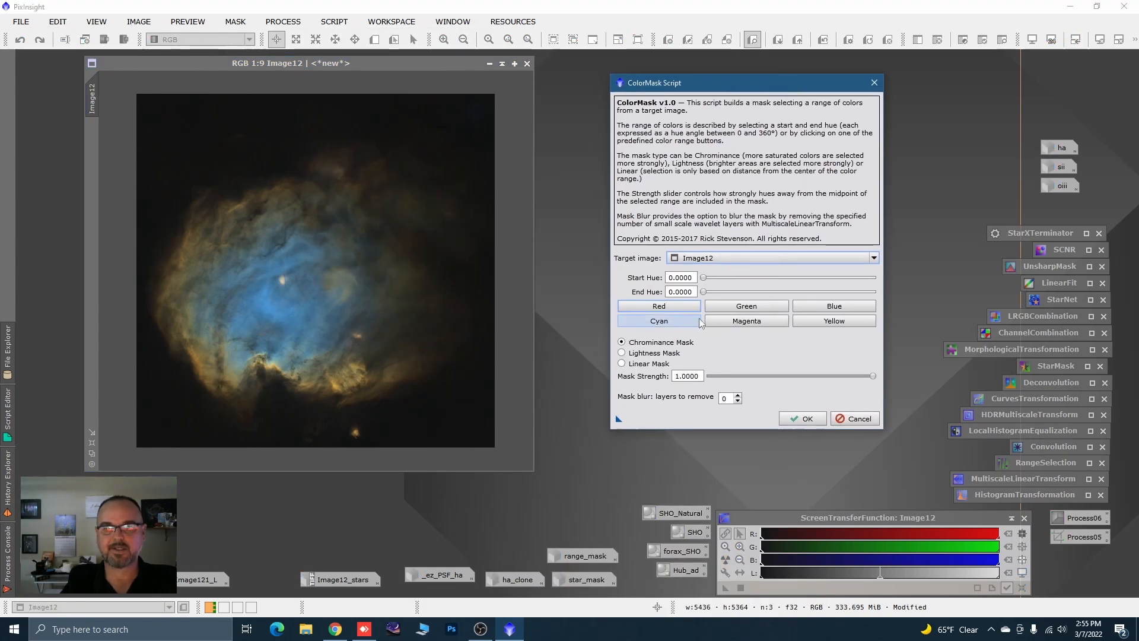
# Generate a green chrominance mask of Image12 with hues from 60 to 180 and the mask blur increased.
pyautogui.click(738, 308)
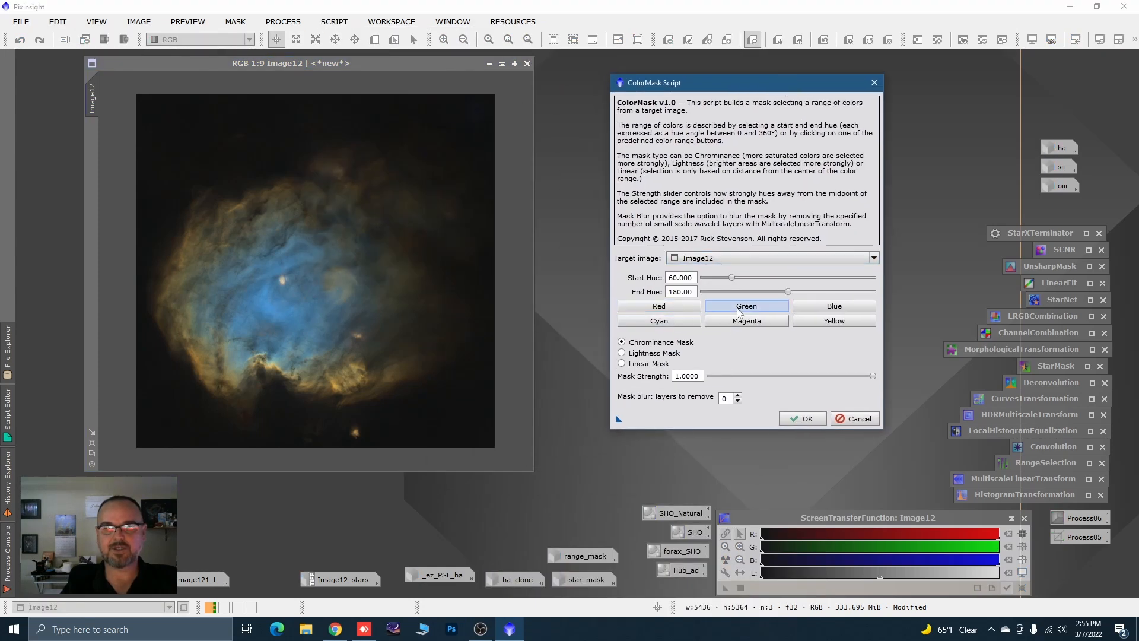
pyautogui.click(738, 396)
pyautogui.click(738, 396)
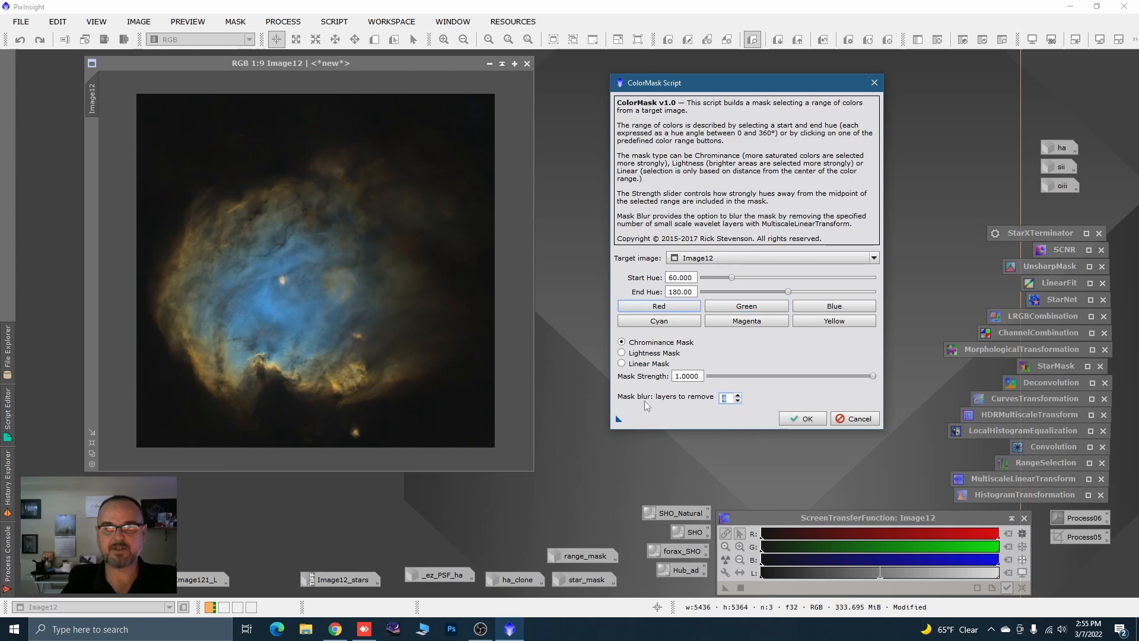
pyautogui.press('Return')
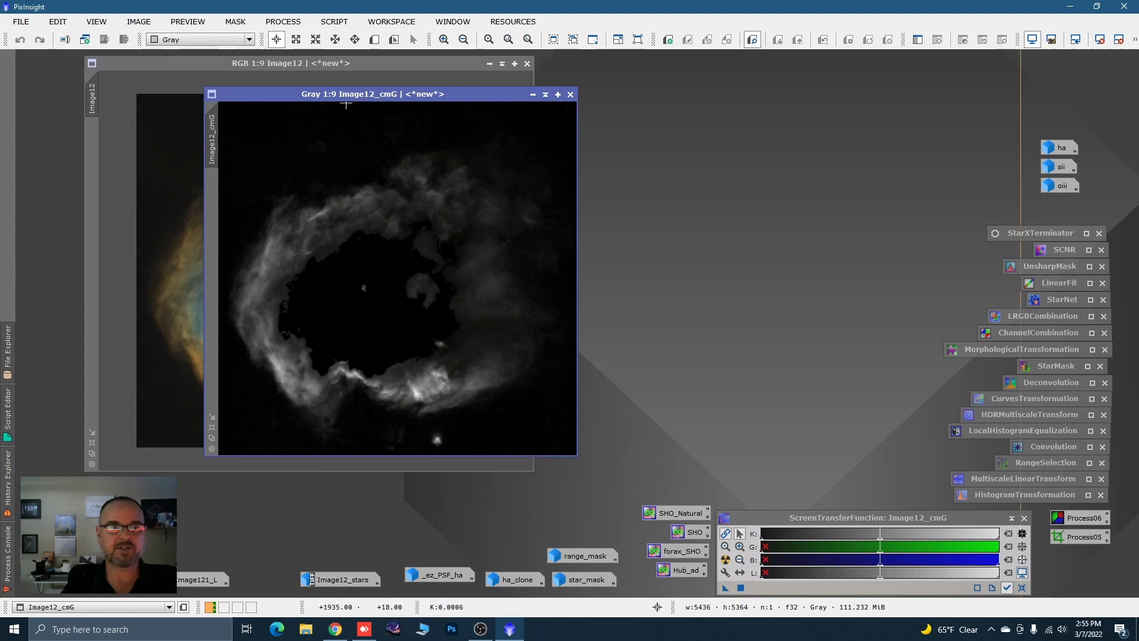
# Move the new green color mask window aside to uncover part of the Image12 nebula.
pyautogui.moveTo(346, 99); pyautogui.dragTo(505, 96)
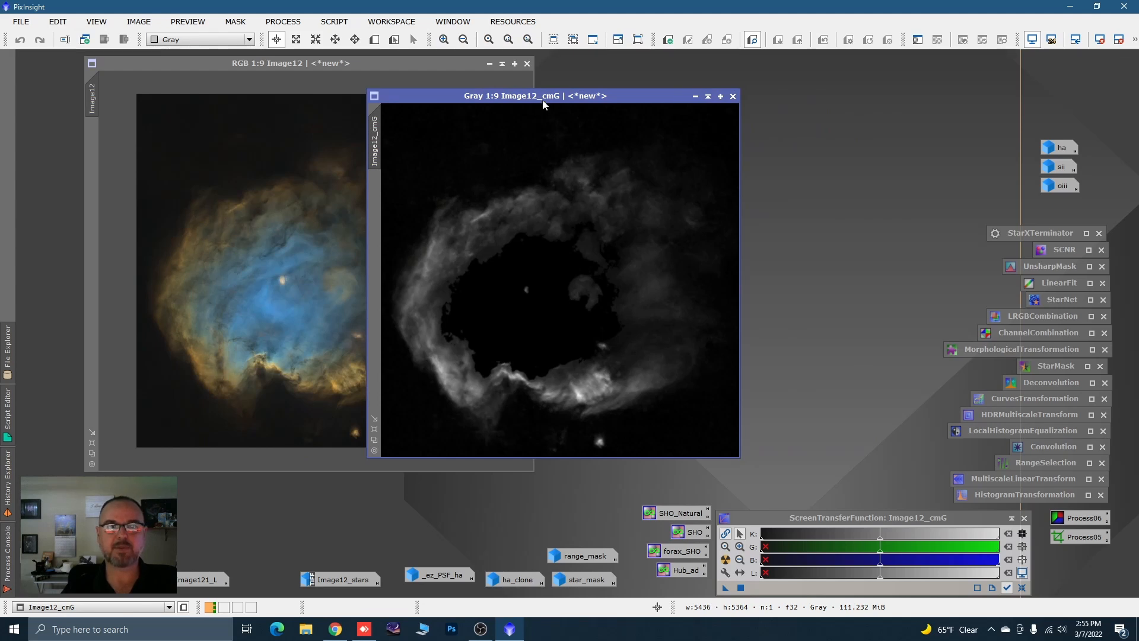
pyautogui.moveTo(543, 102); pyautogui.dragTo(541, 95)
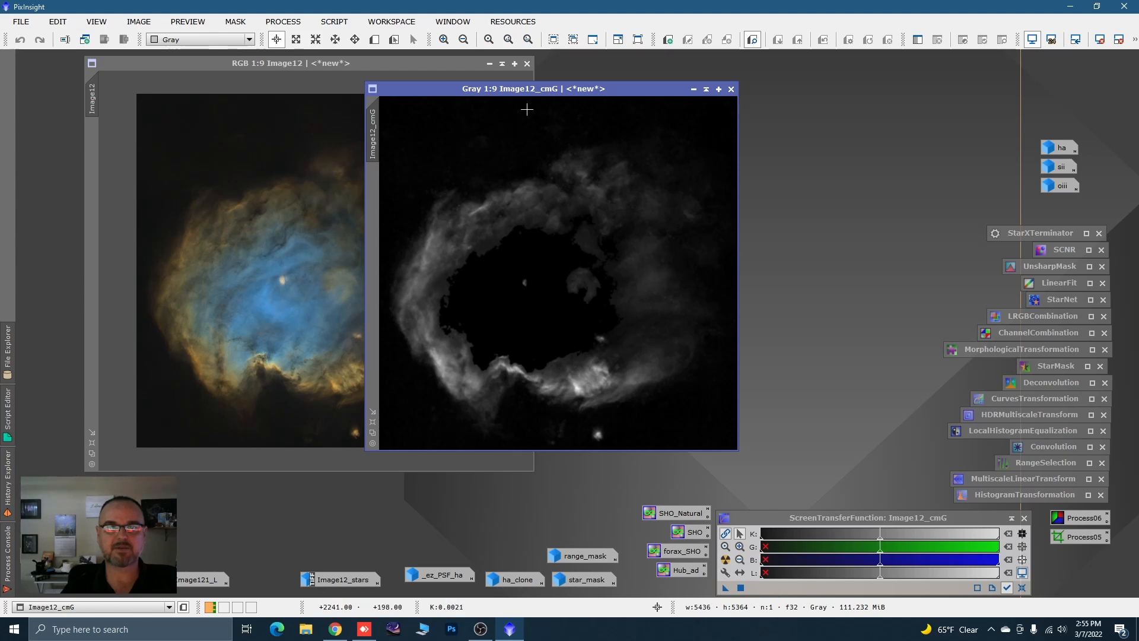
pyautogui.moveTo(532, 92); pyautogui.dragTo(496, 90)
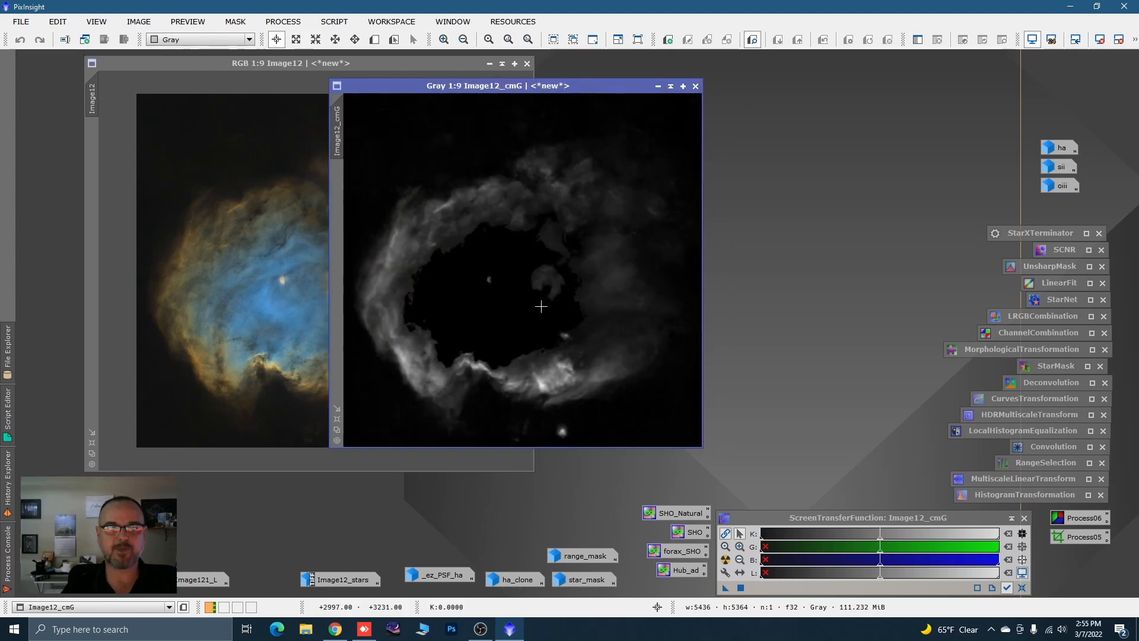
# Soften the green color mask with a Convolution of StdDev 37, checking it in a real-time preview, and close the tool and preview.
pyautogui.doubleClick(1041, 448)
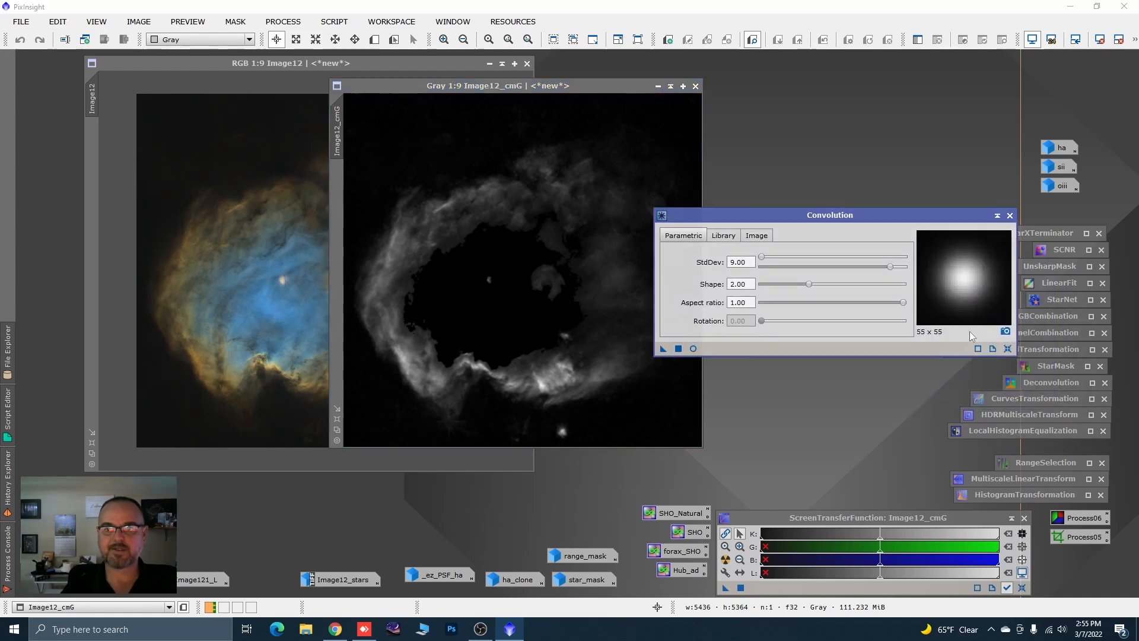
pyautogui.click(1008, 348)
pyautogui.click(693, 348)
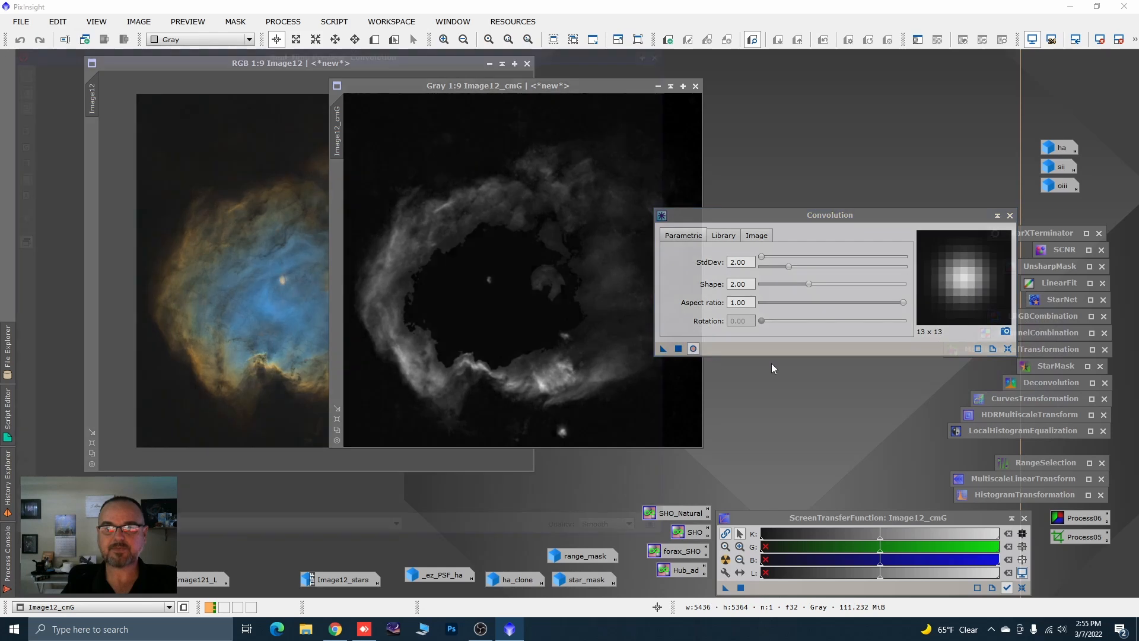
pyautogui.moveTo(789, 266); pyautogui.dragTo(836, 267)
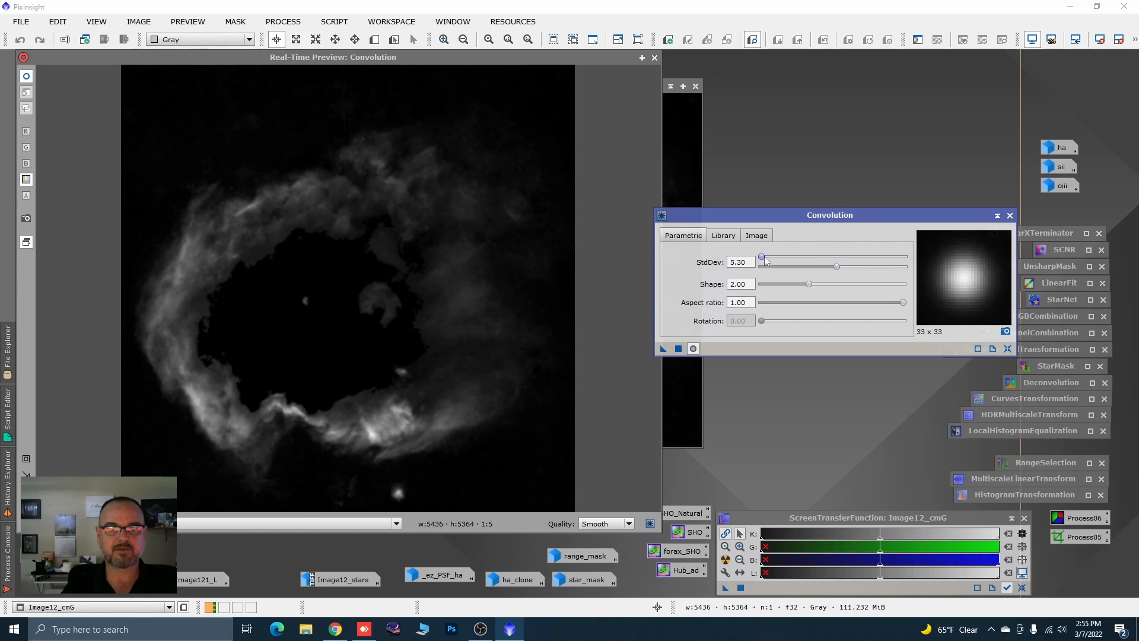
pyautogui.moveTo(765, 261); pyautogui.dragTo(776, 264)
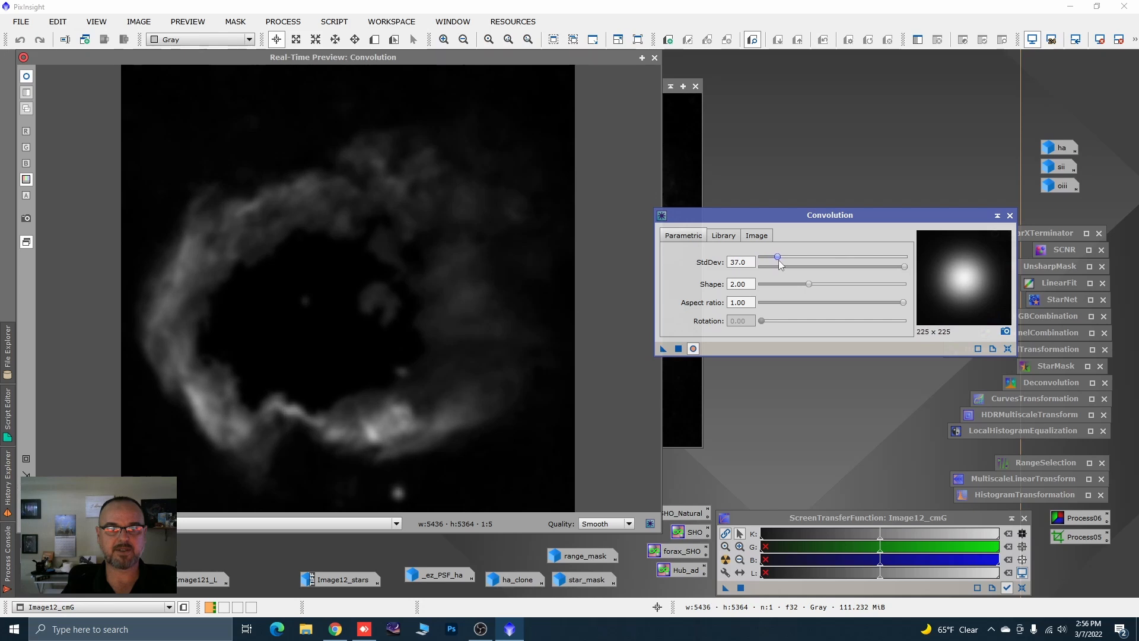
pyautogui.click(678, 349)
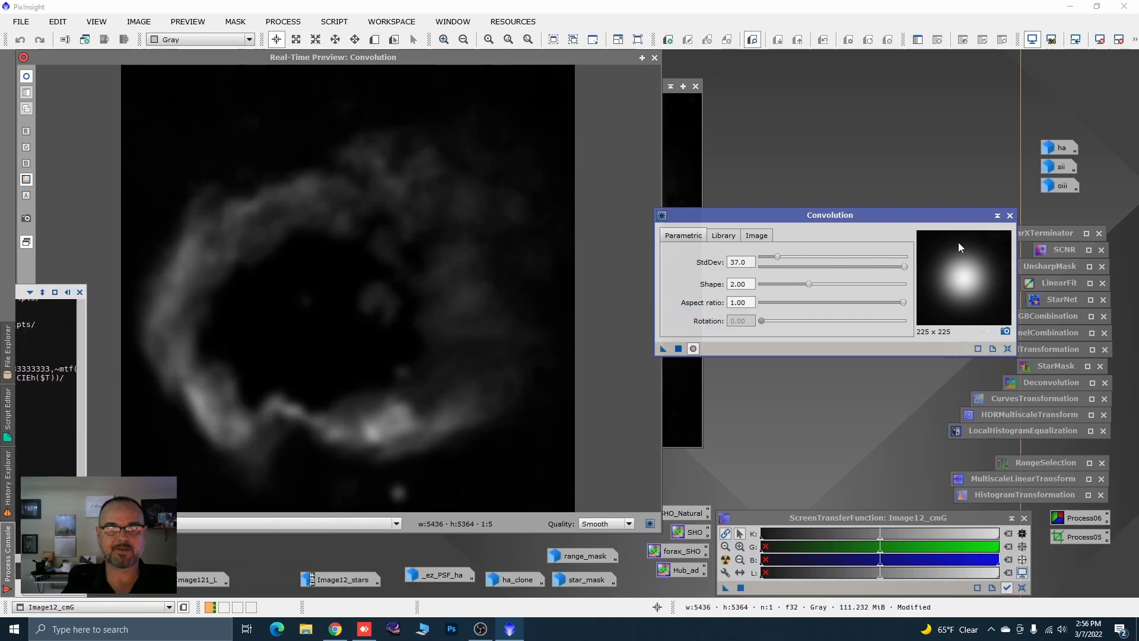
pyautogui.click(998, 214)
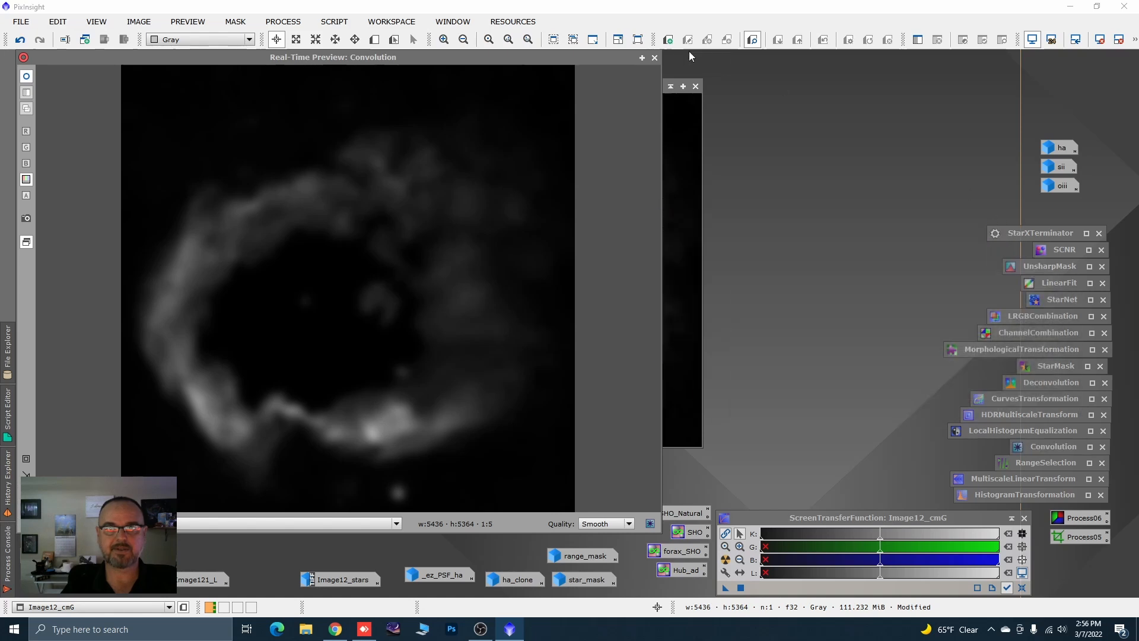
pyautogui.click(654, 58)
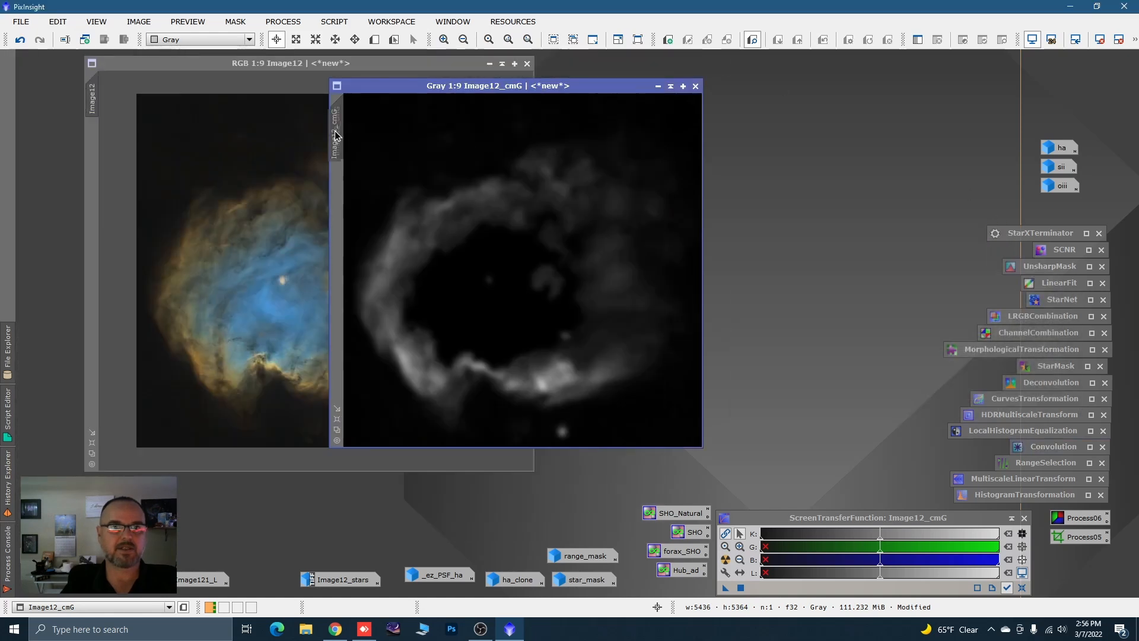
# Apply Image12_cmG as a mask to Image12, then minimize the mask window and park its icon above Image12_stars.
pyautogui.moveTo(335, 135); pyautogui.dragTo(91, 151)
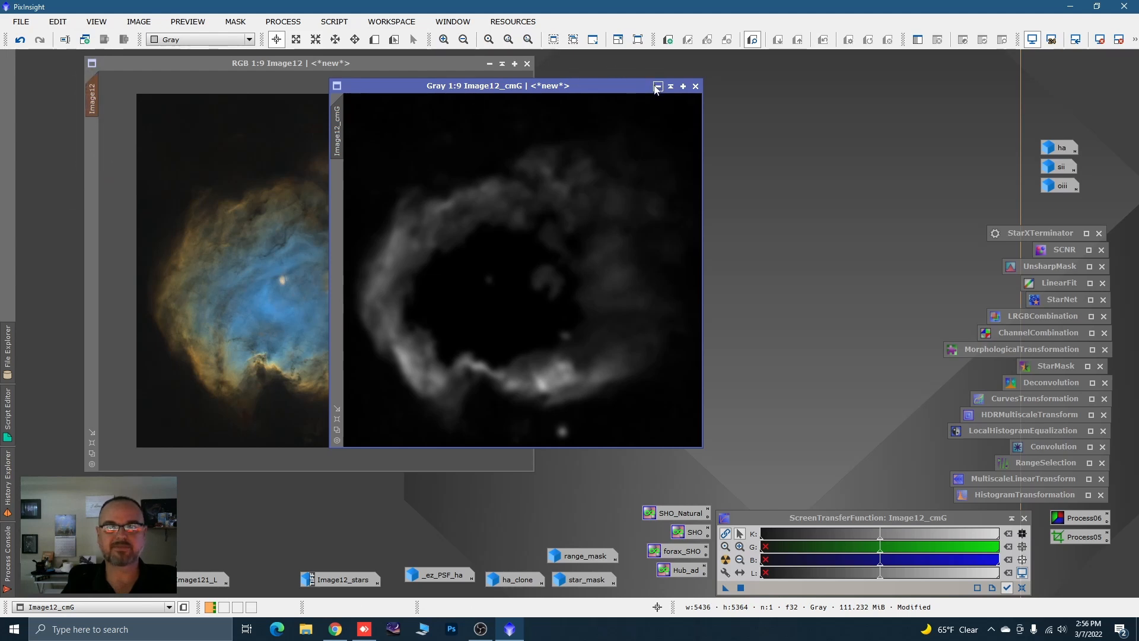
pyautogui.click(657, 87)
pyautogui.moveTo(550, 273)
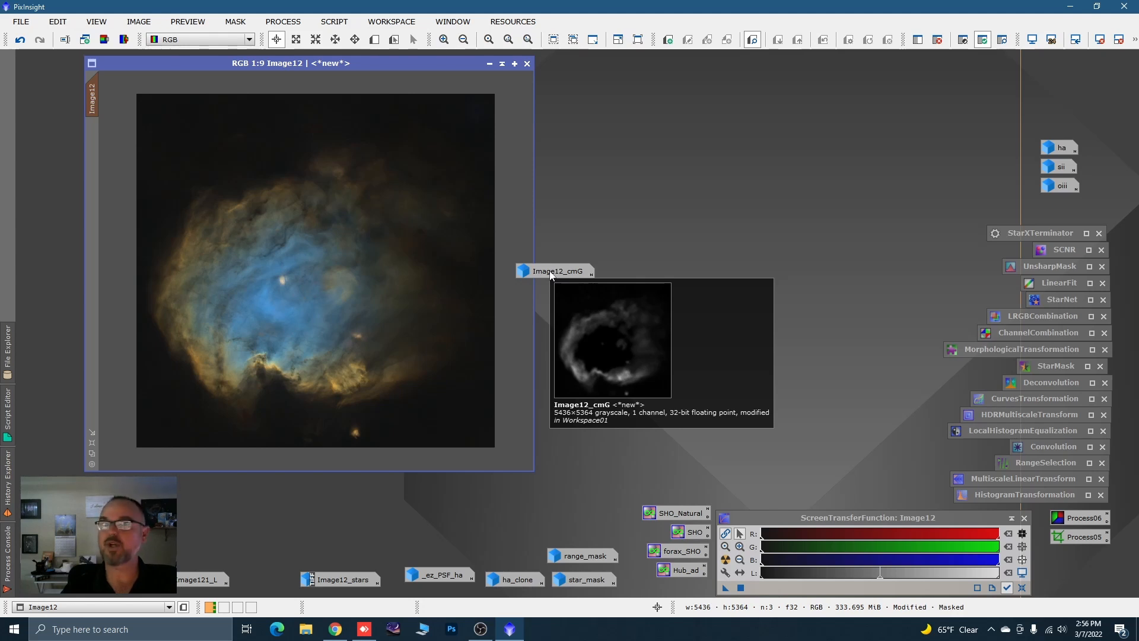
pyautogui.moveTo(556, 273); pyautogui.dragTo(341, 566)
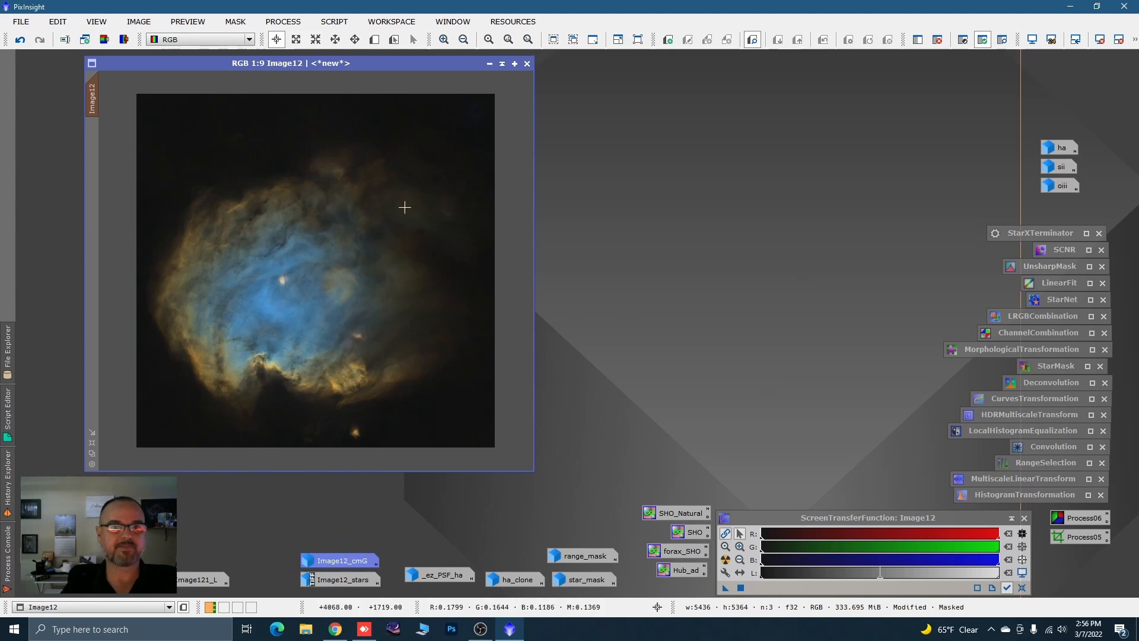
# Open CurvesTransformation with a real-time preview of Image12 and lower the green curve to about 0.345 at input 0.426.
pyautogui.doubleClick(992, 401)
pyautogui.click(753, 414)
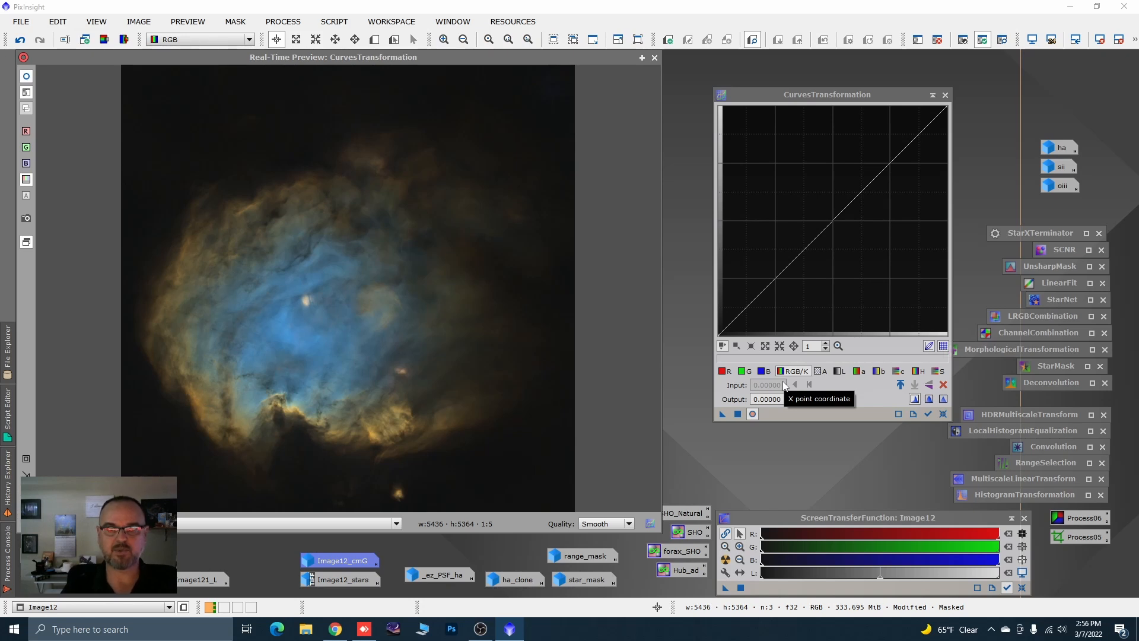
pyautogui.click(746, 373)
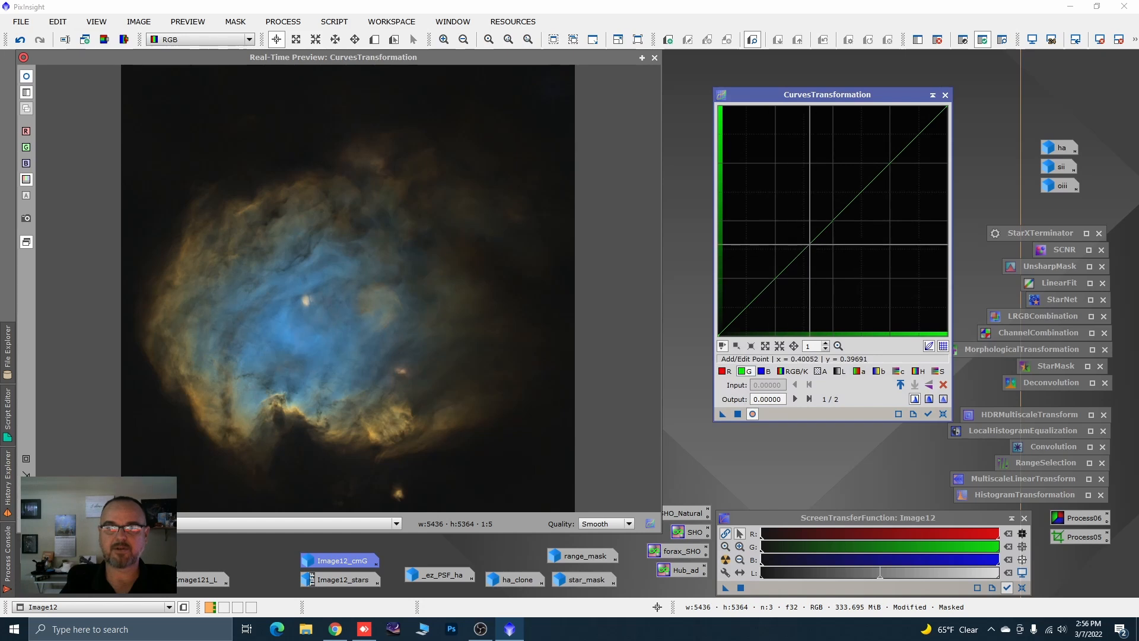
pyautogui.moveTo(810, 244); pyautogui.dragTo(816, 256)
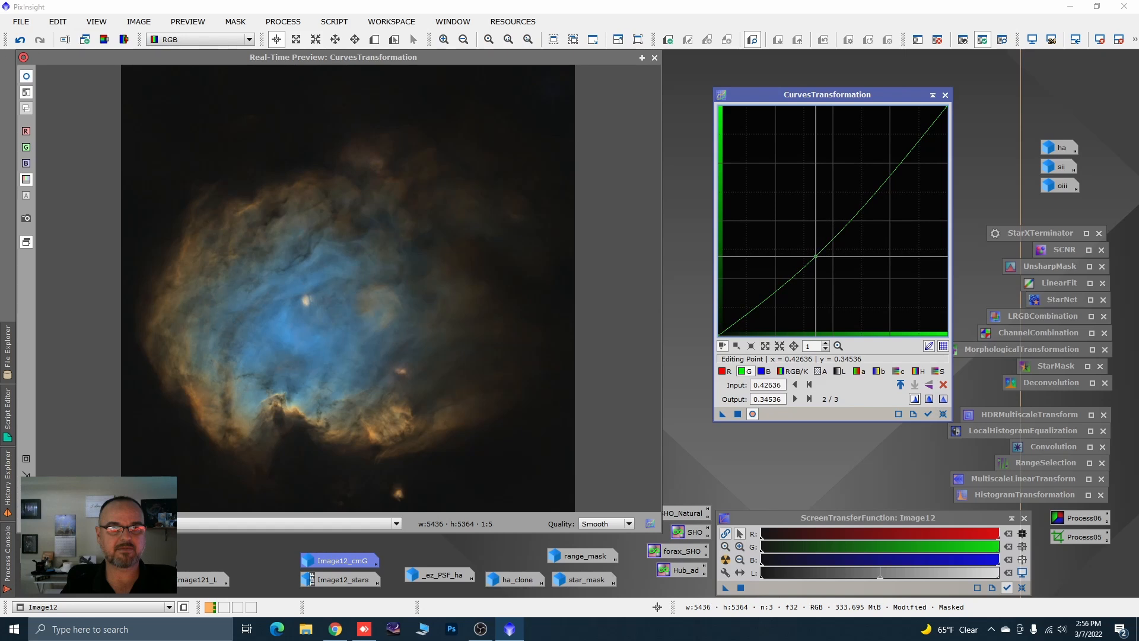
# Raise the red curve to about 0.611 at input 0.550 and lower the blue curve to about 0.479 at input 0.530.
pyautogui.click(724, 371)
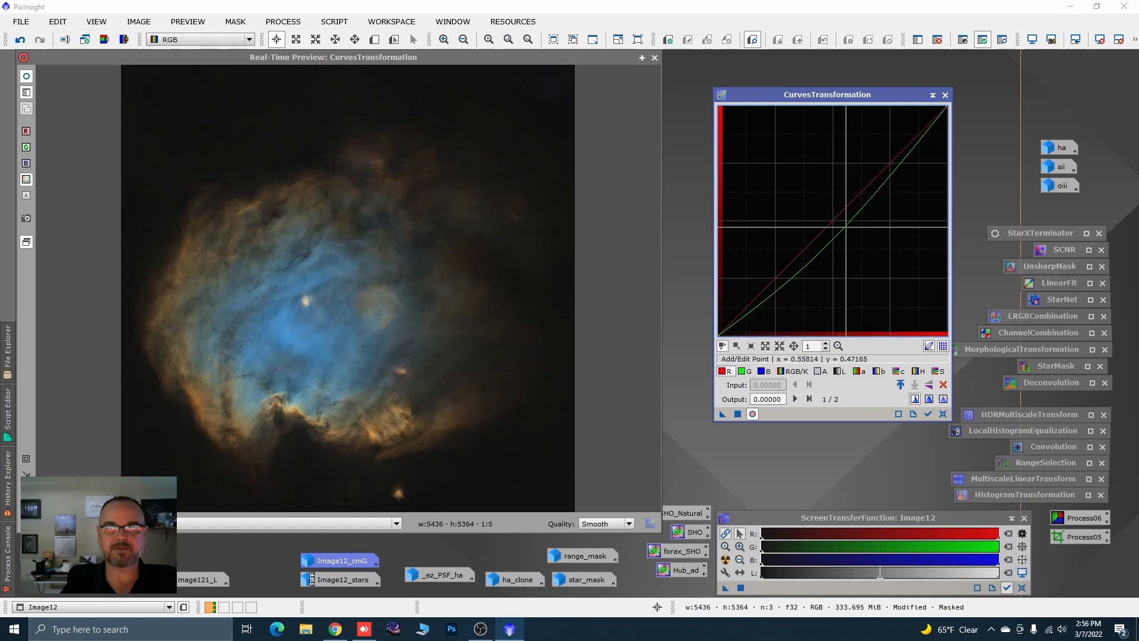
pyautogui.moveTo(848, 207); pyautogui.dragTo(844, 194)
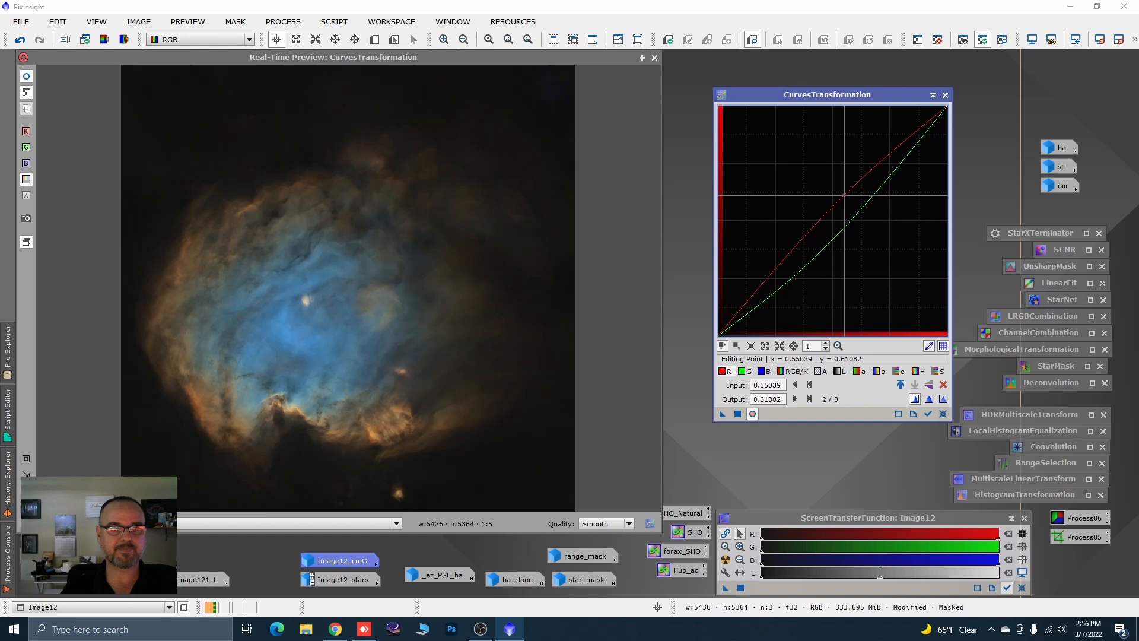
pyautogui.click(762, 372)
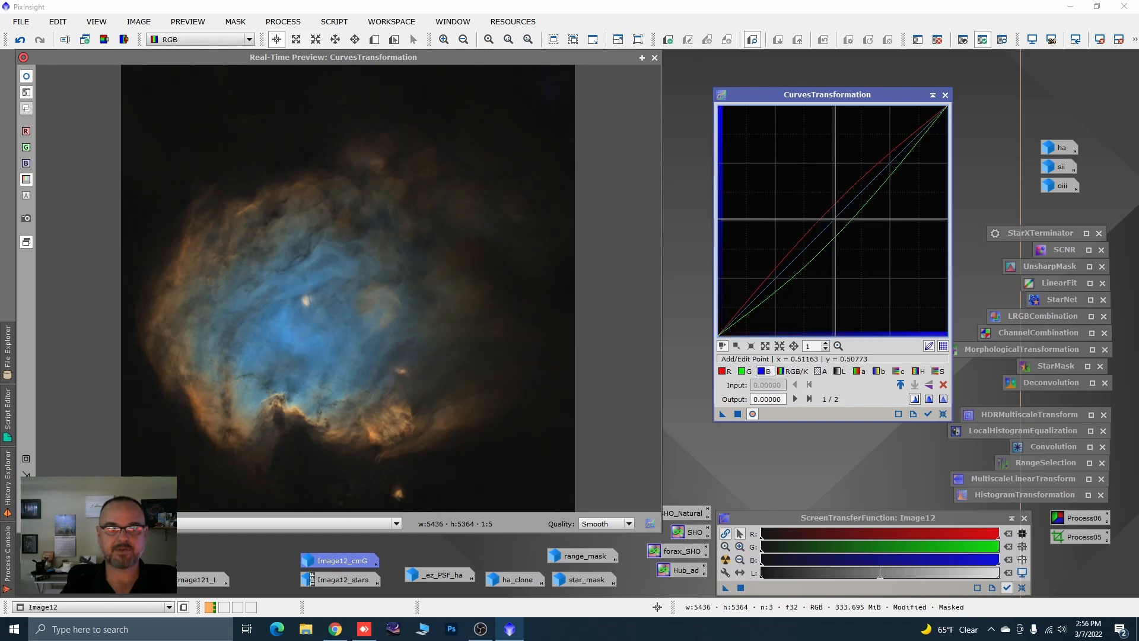
pyautogui.moveTo(835, 219); pyautogui.dragTo(840, 226)
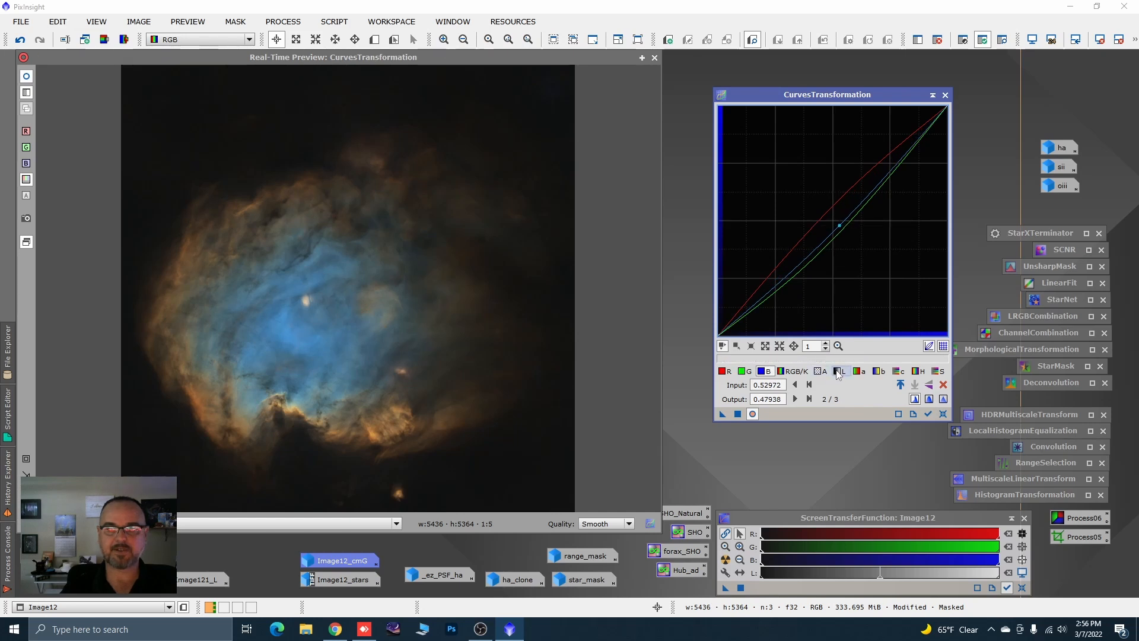
# Raise the RGB/K curve to 0.595 at 0.527 with a shadow point of 0.080 at 0.090, and the lightness curve to 0.528 at 0.488.
pyautogui.click(794, 371)
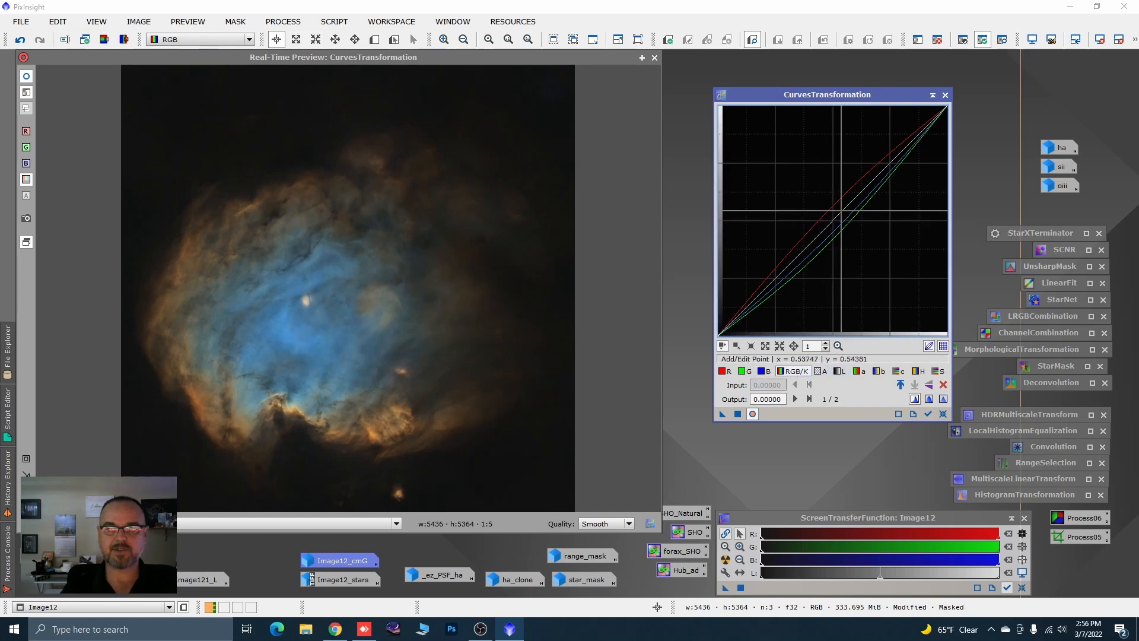
pyautogui.moveTo(841, 210); pyautogui.dragTo(839, 198)
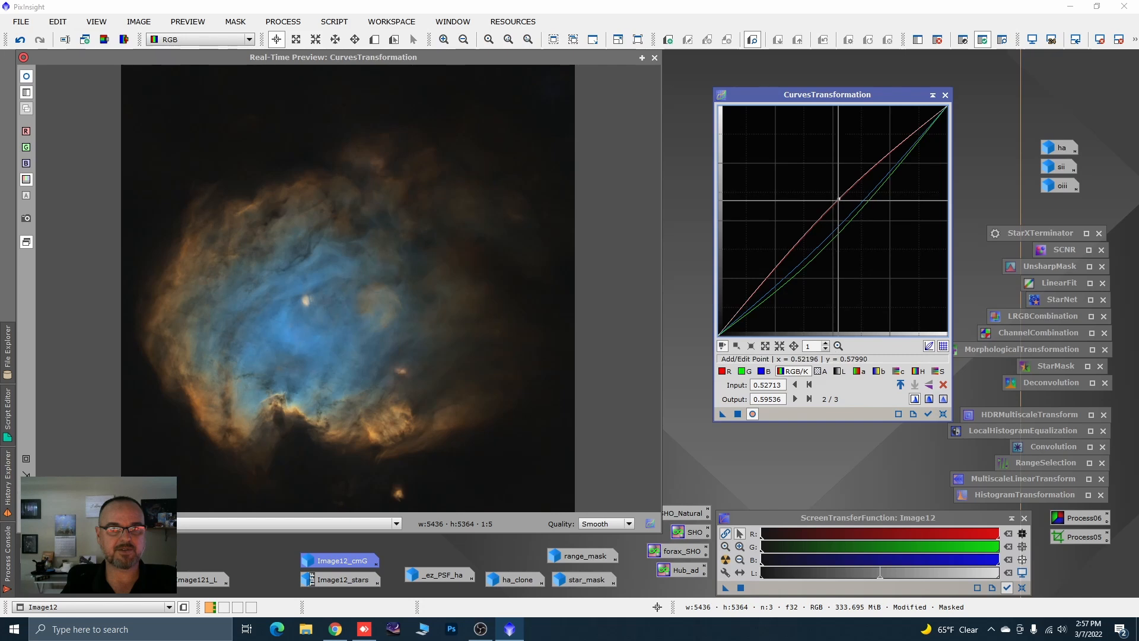
pyautogui.click(734, 316)
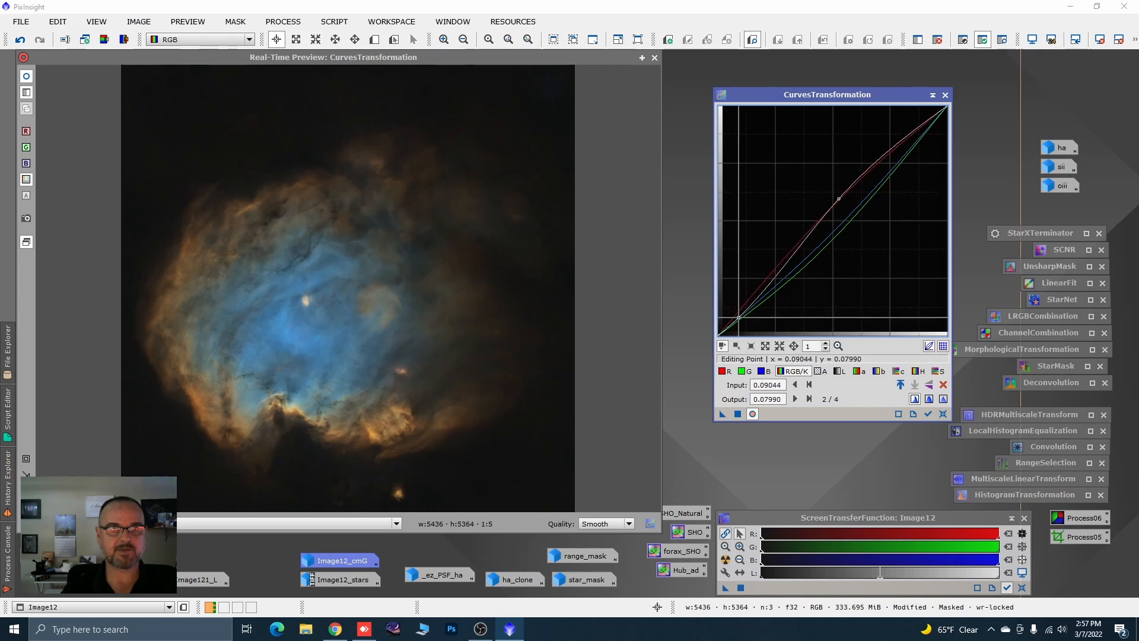
pyautogui.click(839, 370)
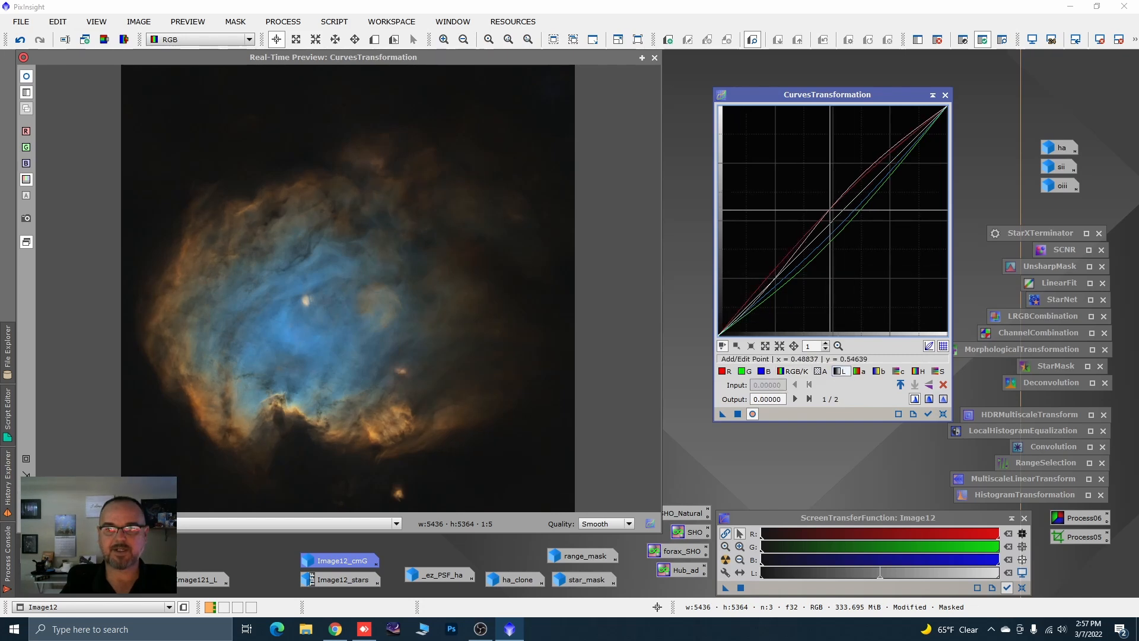
pyautogui.click(833, 219)
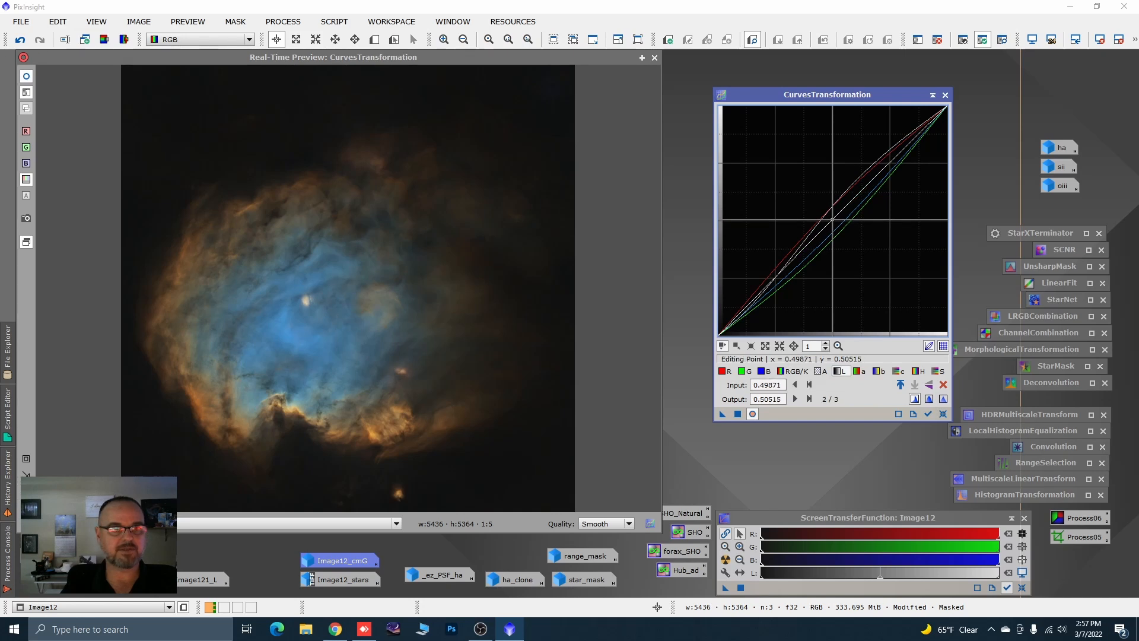
pyautogui.moveTo(832, 219); pyautogui.dragTo(830, 213)
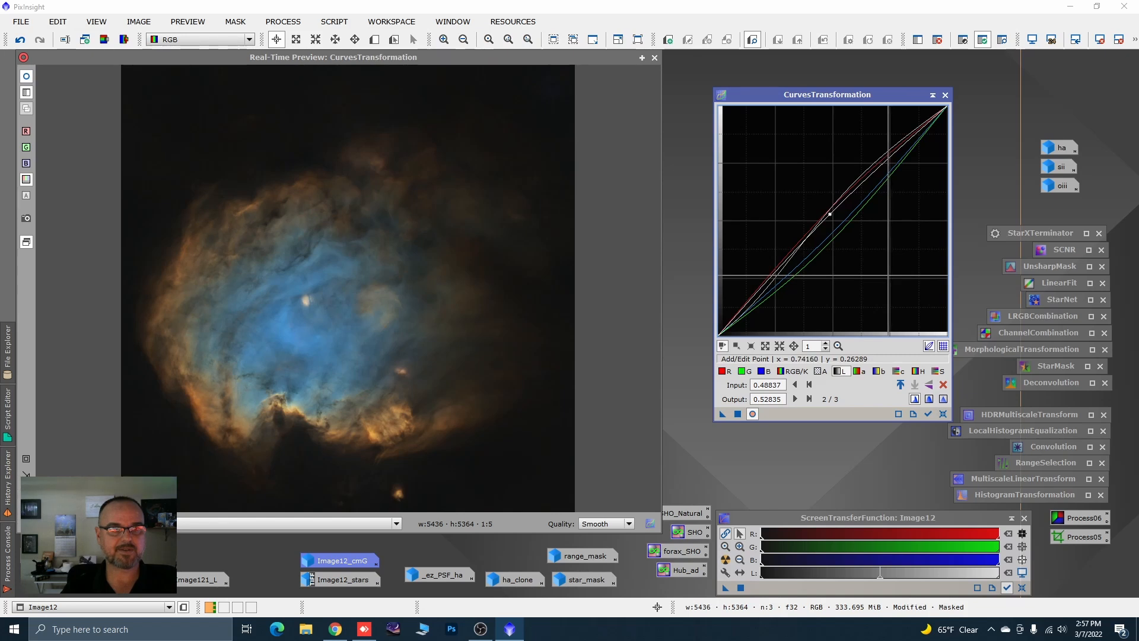
# Apply the curves to the masked Image12, reset CurvesTransformation, and put away the tool and its real-time preview.
pyautogui.click(741, 416)
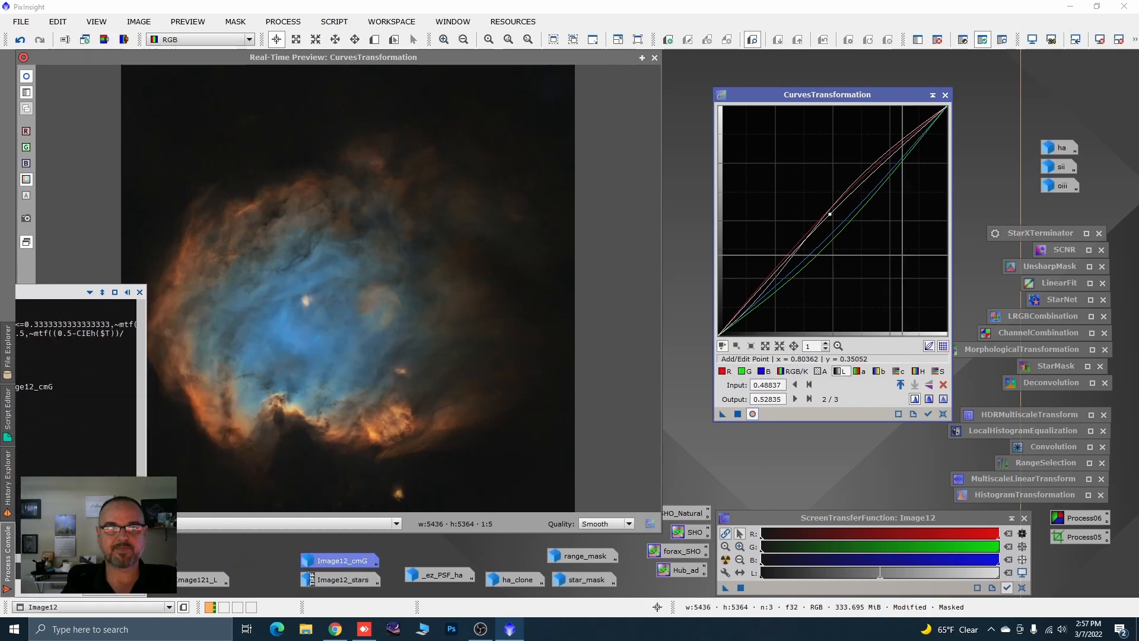
pyautogui.click(944, 414)
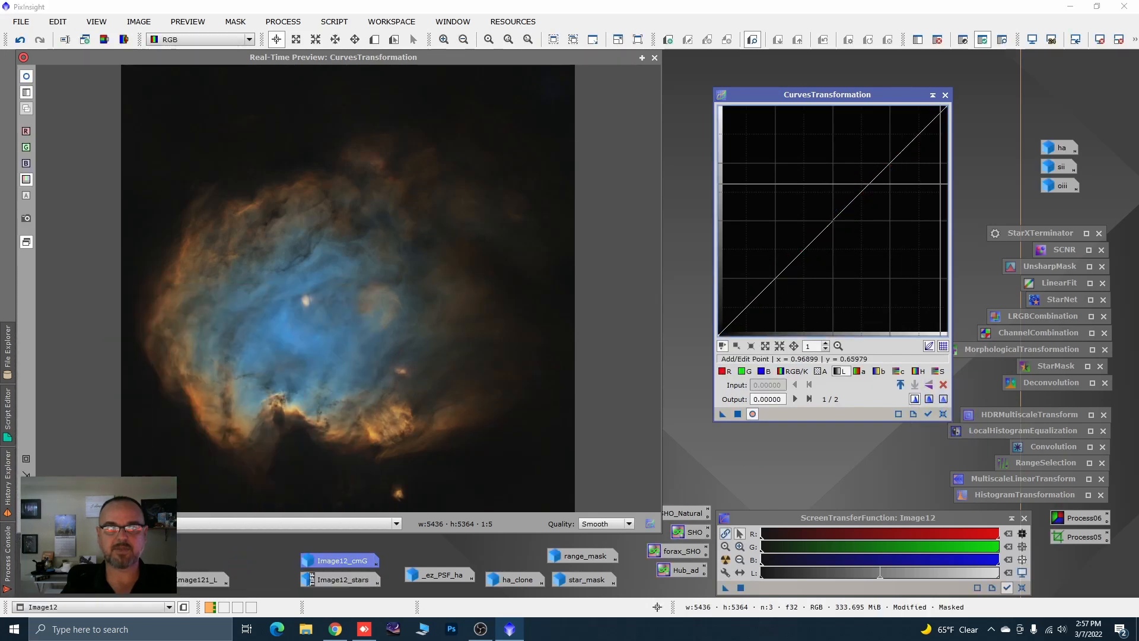
pyautogui.click(933, 95)
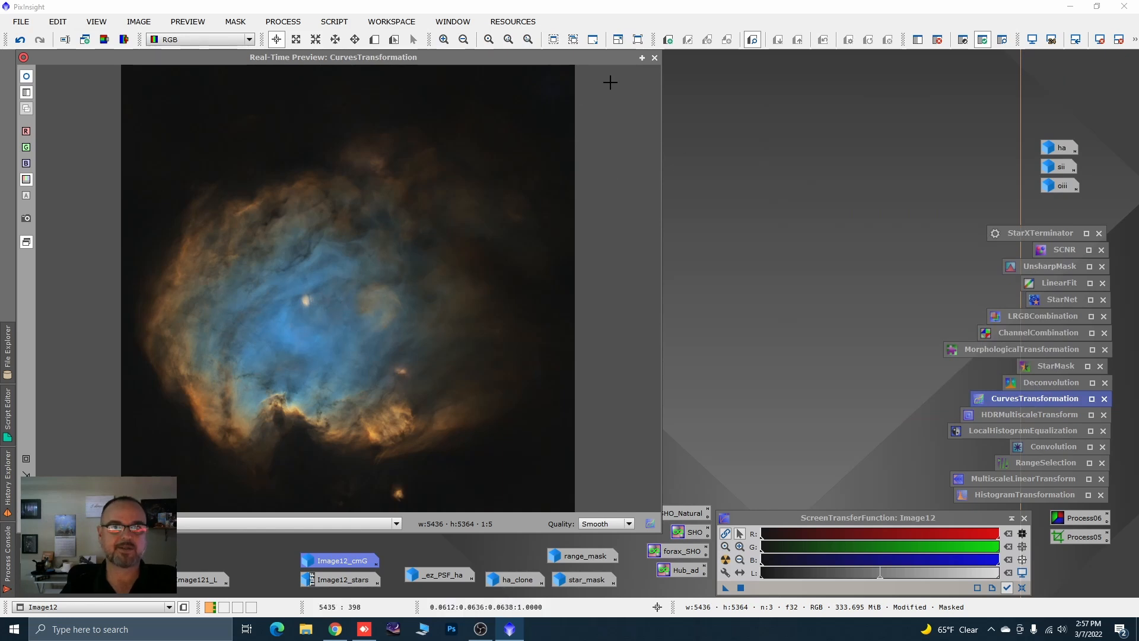
pyautogui.click(654, 58)
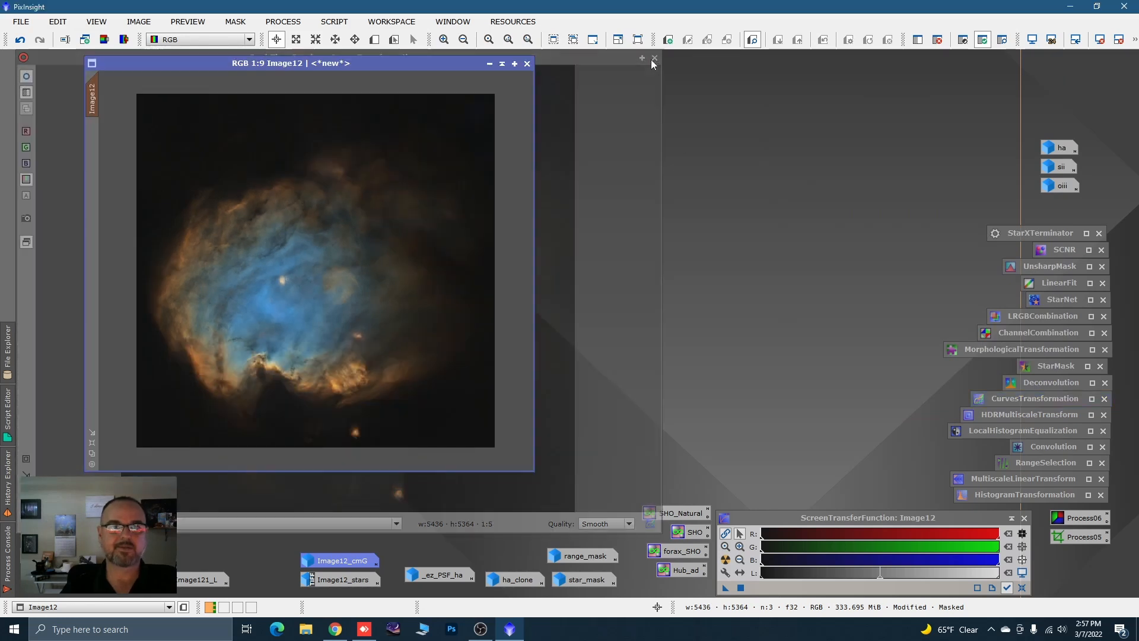
# Remove the mask from Image12 and examine the nebula's colors up close and as a whole.
pyautogui.rightClick(244, 165)
pyautogui.moveTo(357, 302)
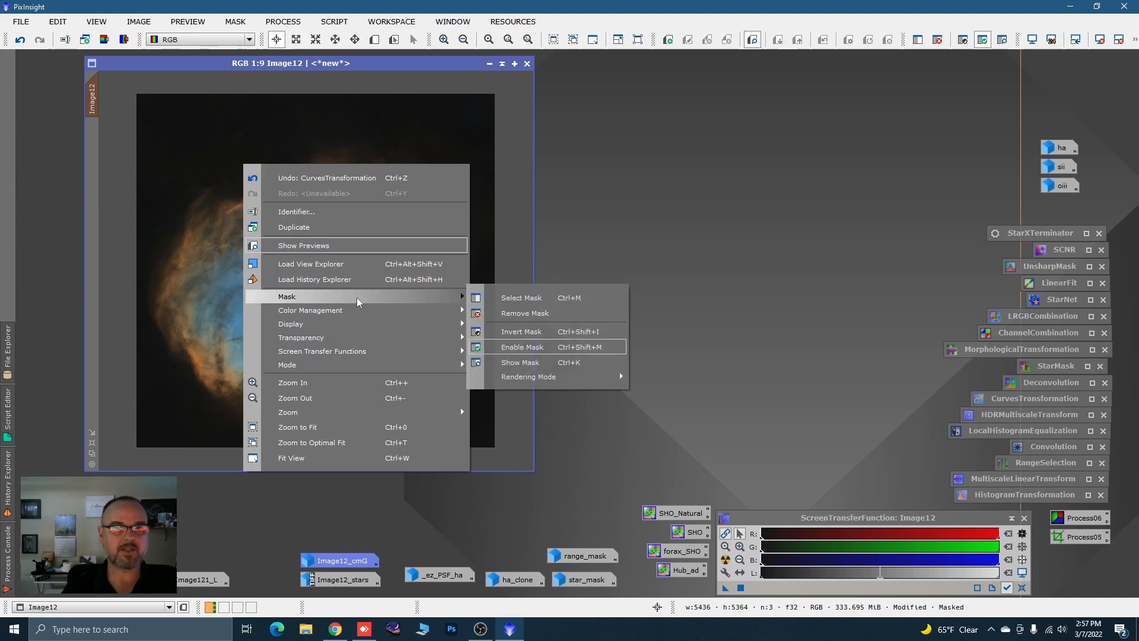
pyautogui.click(501, 315)
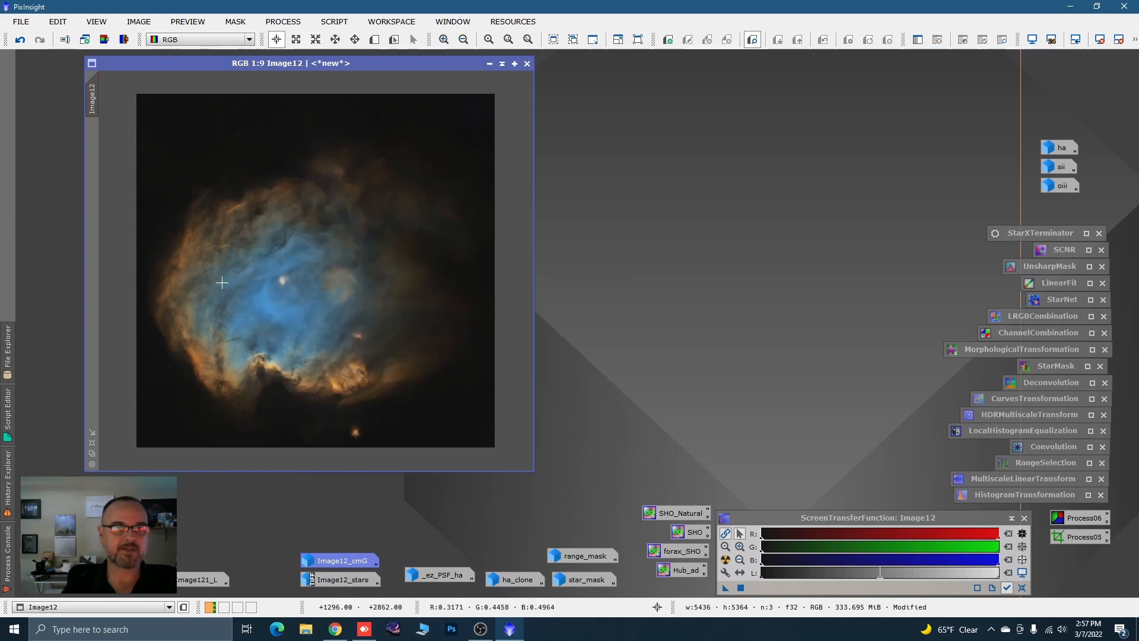
pyautogui.scroll(4, 250, 233)
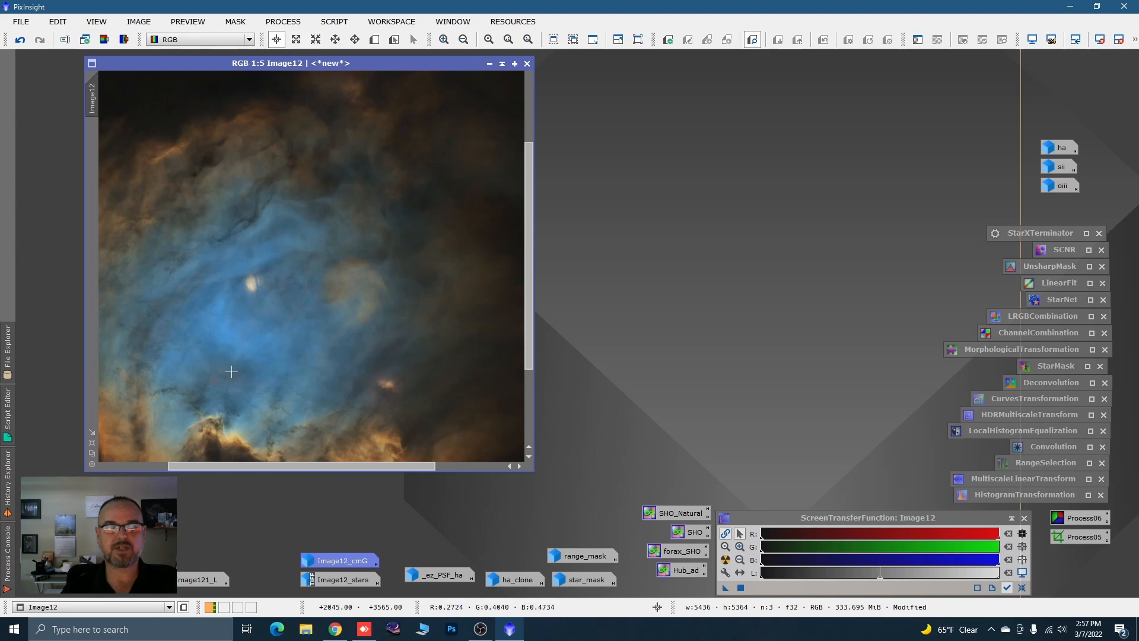
pyautogui.scroll(-2, 366, 186)
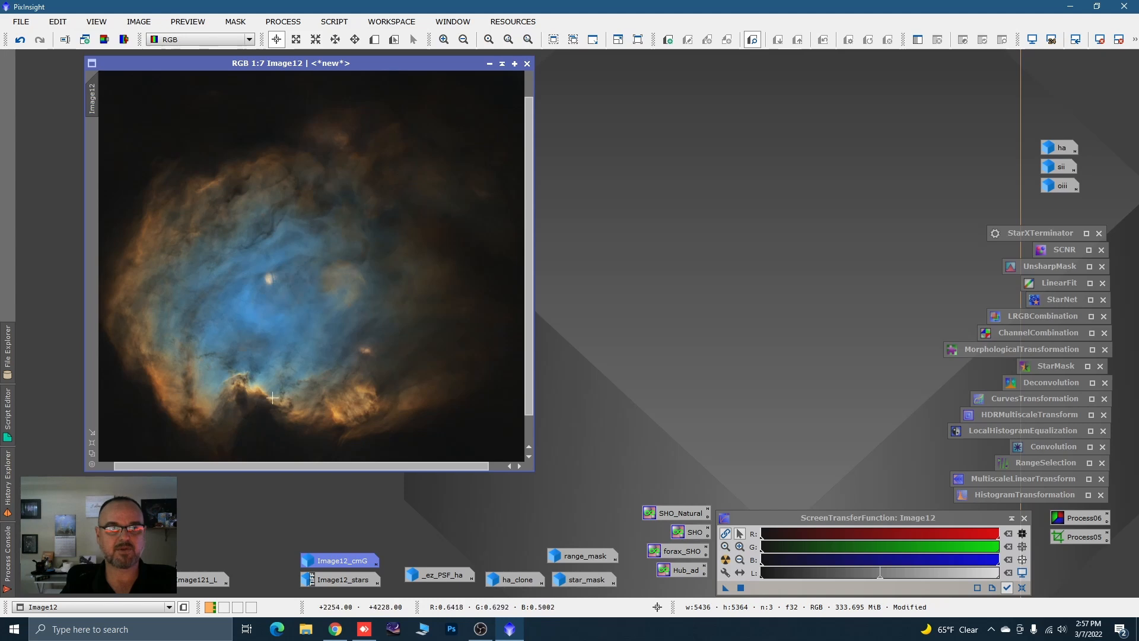
pyautogui.scroll(-1, 277, 156)
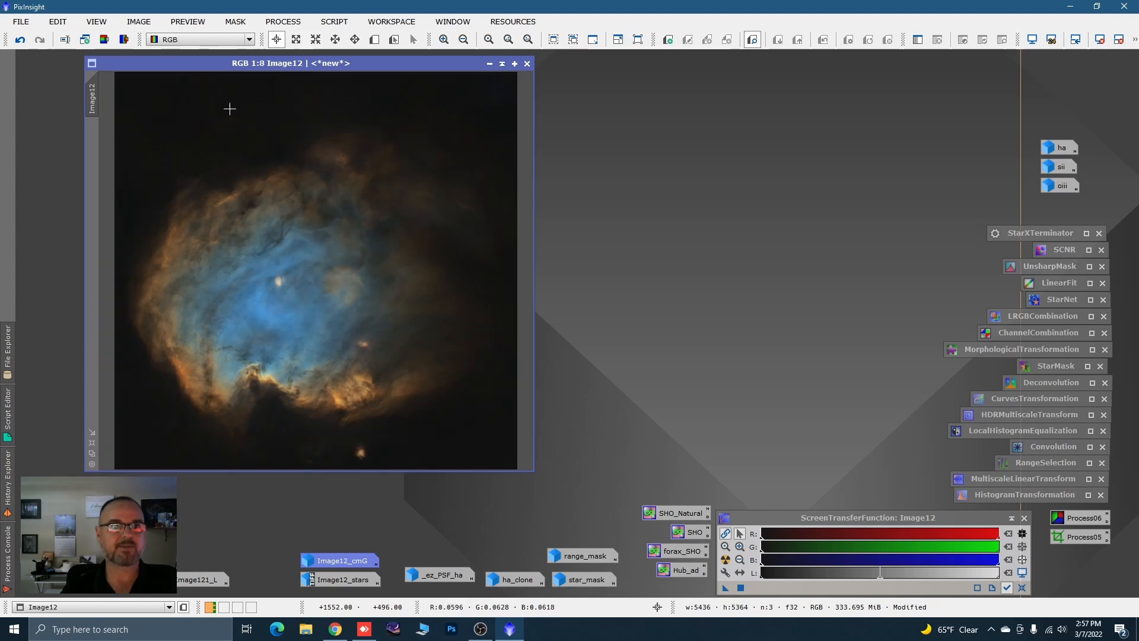
# Extract the lightness component of Image12, move the new window clear of the nebula, and apply it to Image12 as a mask.
pyautogui.click(105, 40)
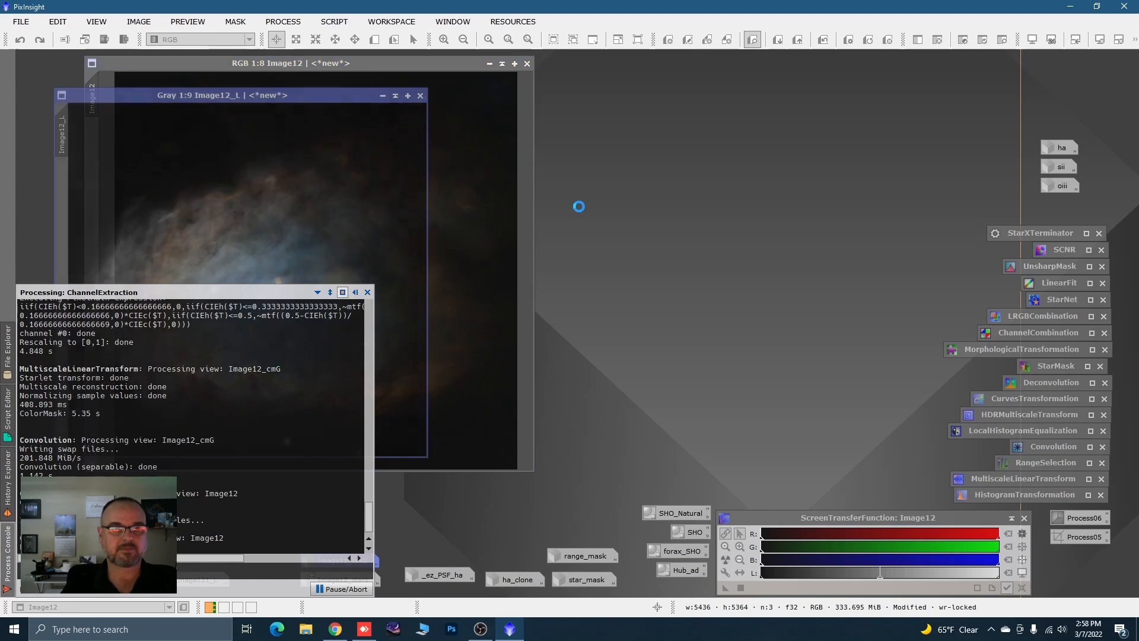
pyautogui.moveTo(347, 106); pyautogui.dragTo(644, 131)
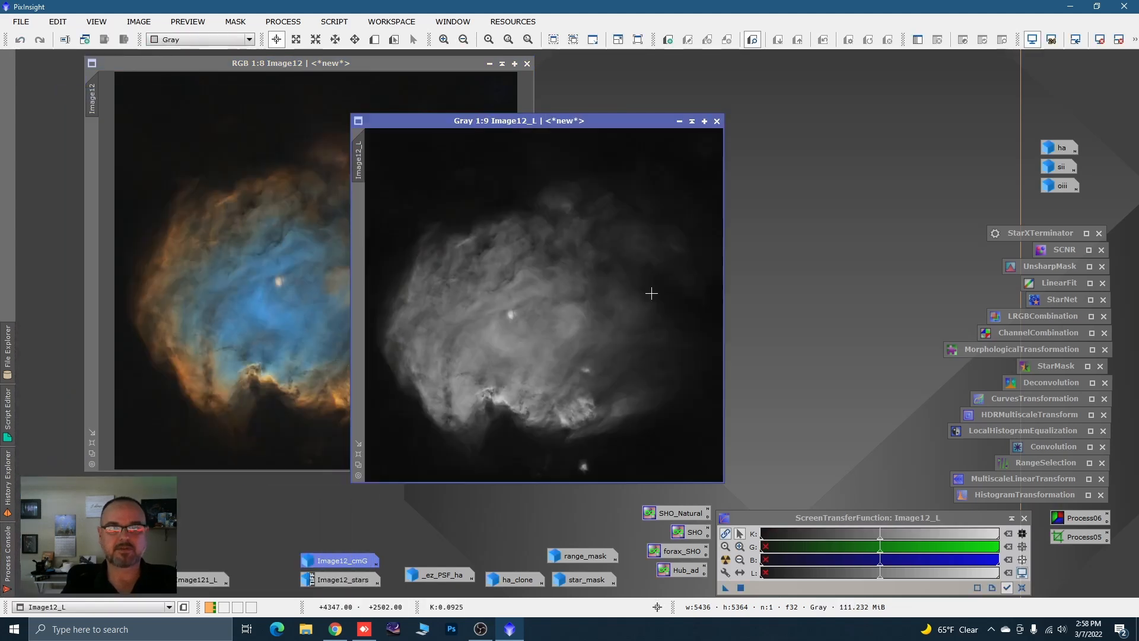
pyautogui.moveTo(358, 159); pyautogui.dragTo(93, 166)
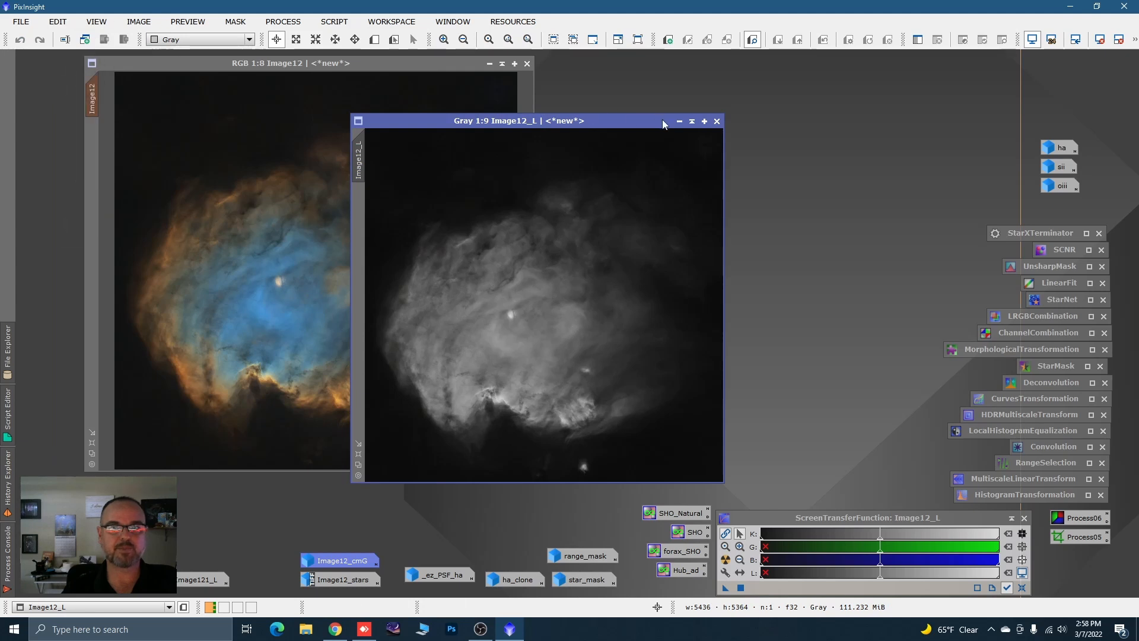
# Iconize the Image12_L mask and park it with the other image icons, and close the Image12_cmG color mask despite its mask references.
pyautogui.click(680, 120)
pyautogui.moveTo(562, 310); pyautogui.dragTo(435, 554)
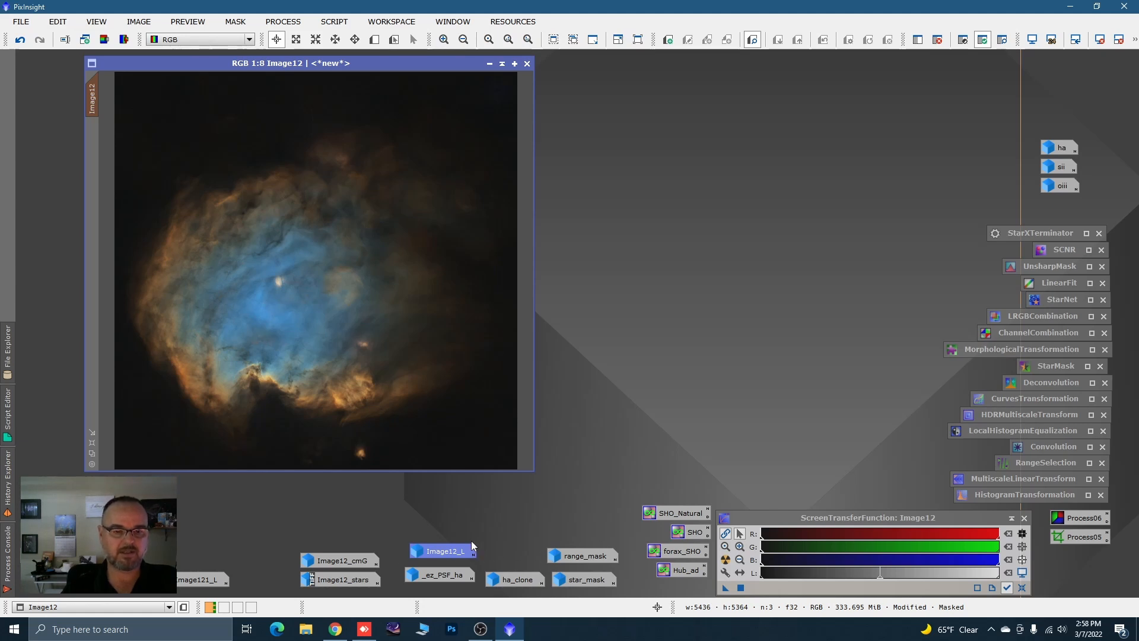
pyautogui.doubleClick(342, 560)
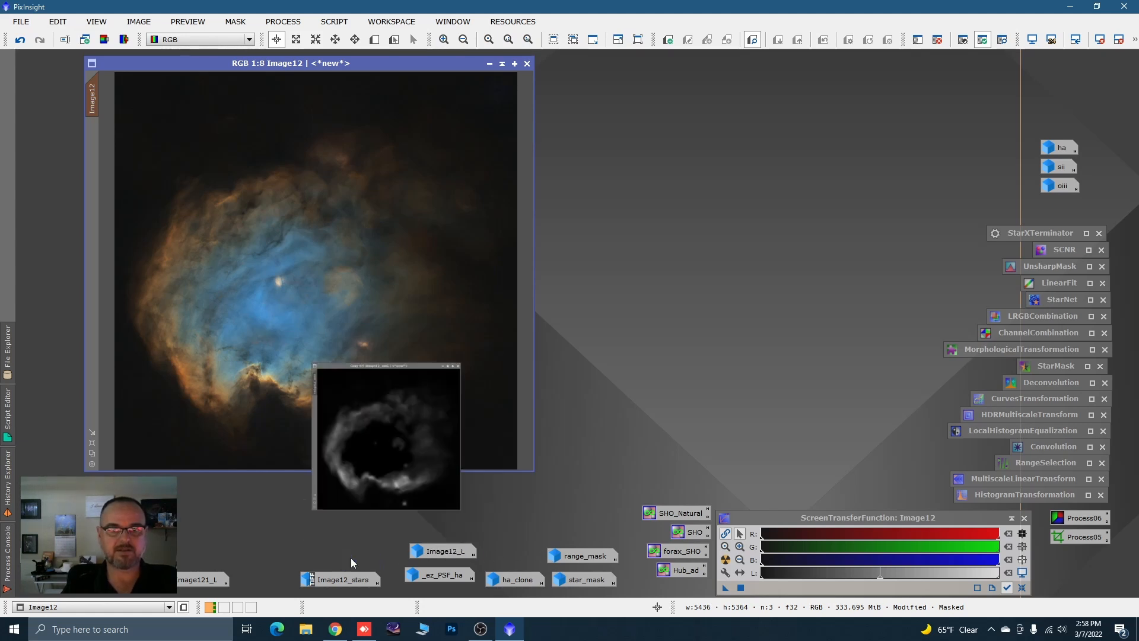
pyautogui.click(696, 86)
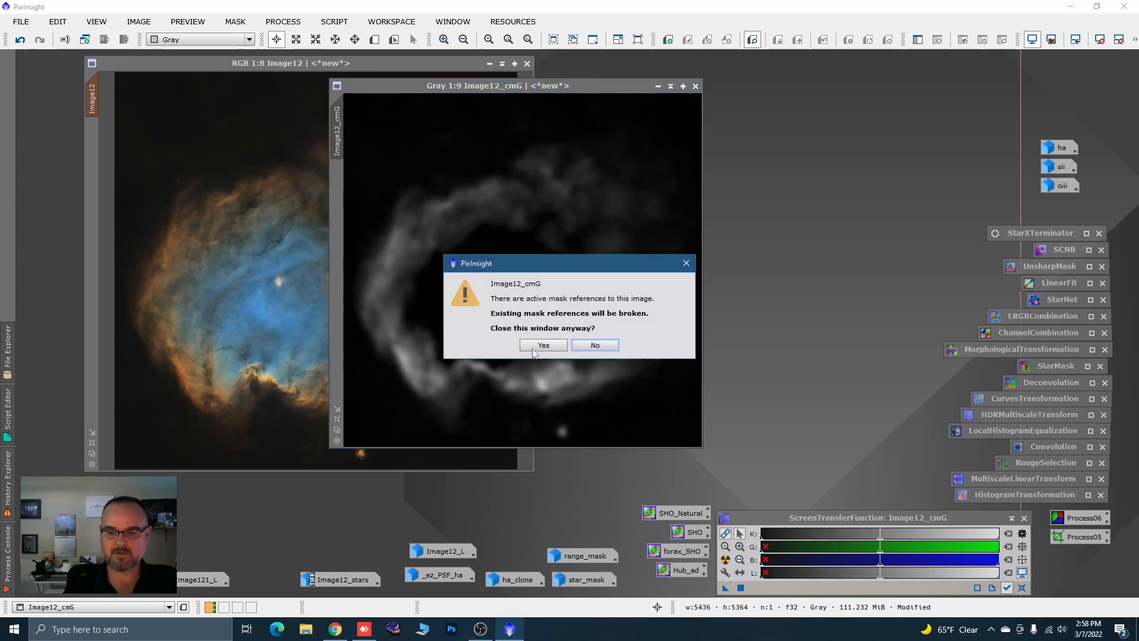
pyautogui.press('XF86AudioLowerVolume')
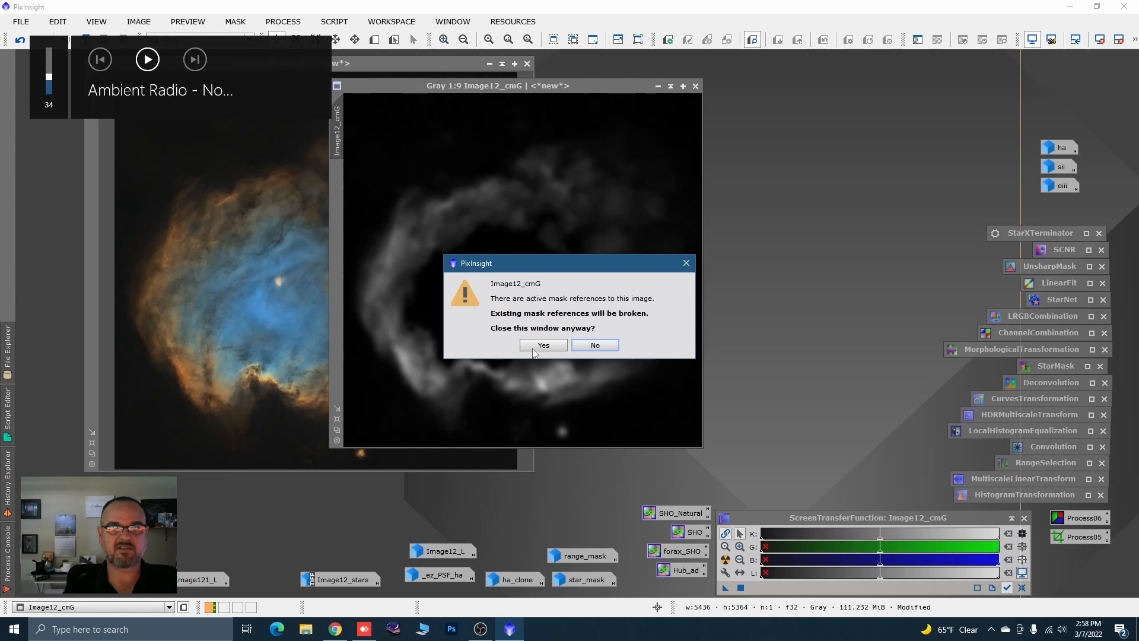
pyautogui.click(533, 350)
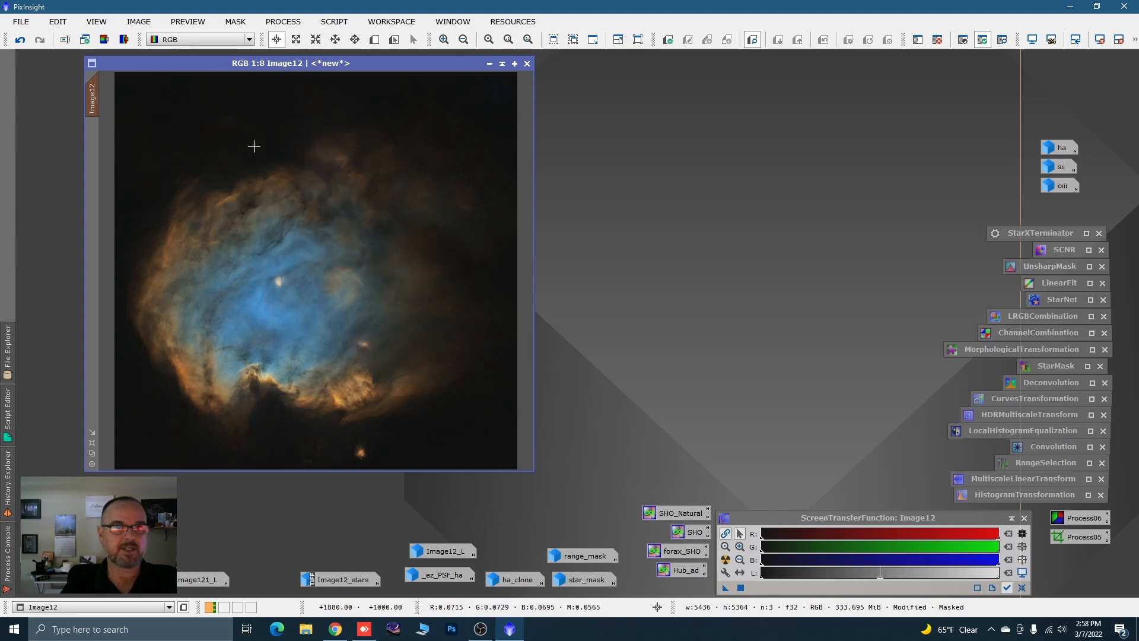
# Invert the luminance mask on Image12 so the nebula is protected, checking its coverage with the mask overlay before hiding it again.
pyautogui.rightClick(268, 263)
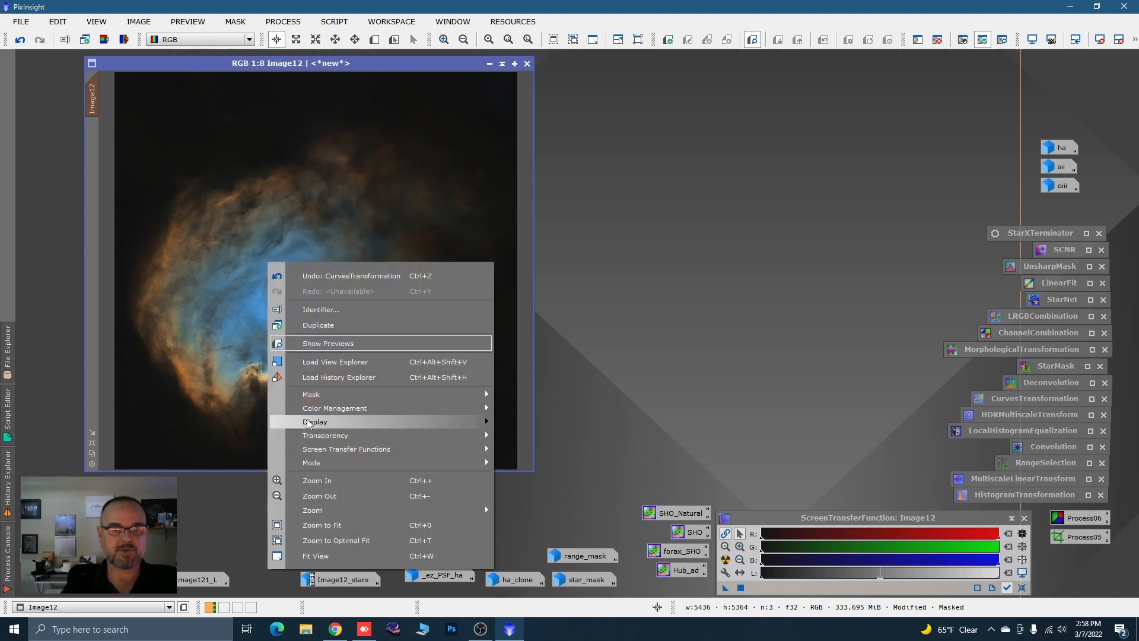
pyautogui.moveTo(353, 395)
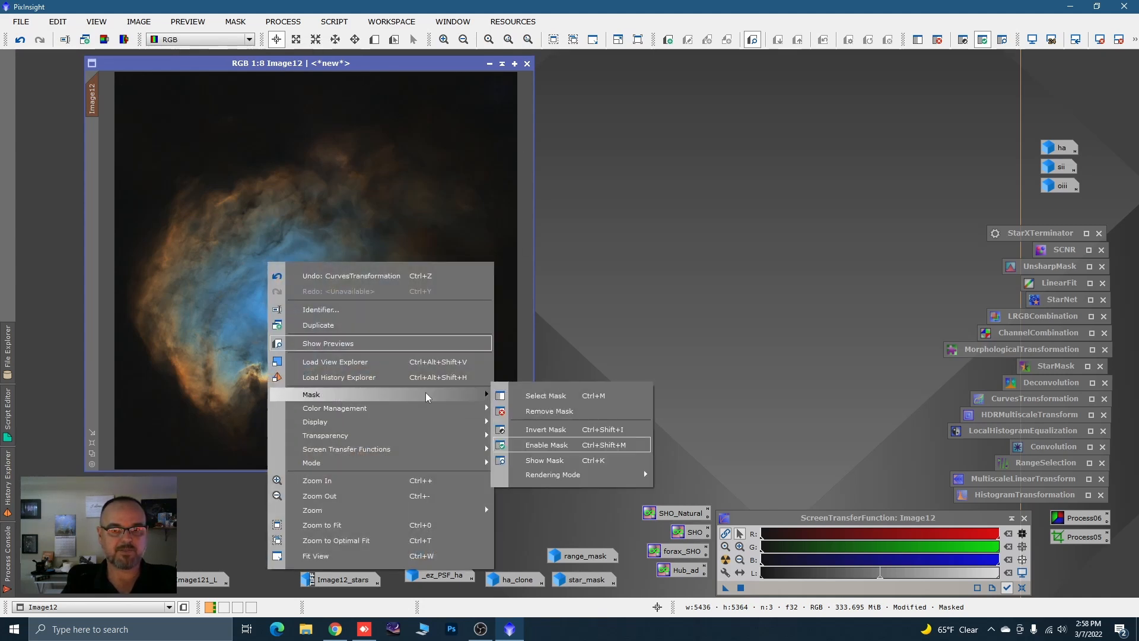
pyautogui.click(551, 461)
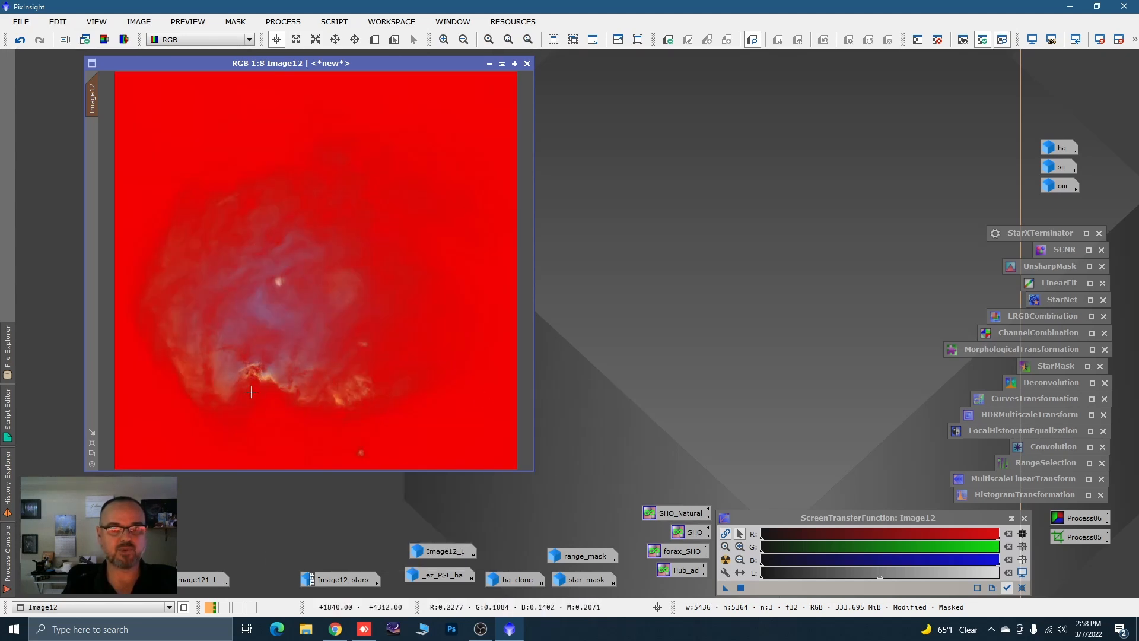
pyautogui.rightClick(314, 310)
pyautogui.moveTo(373, 449)
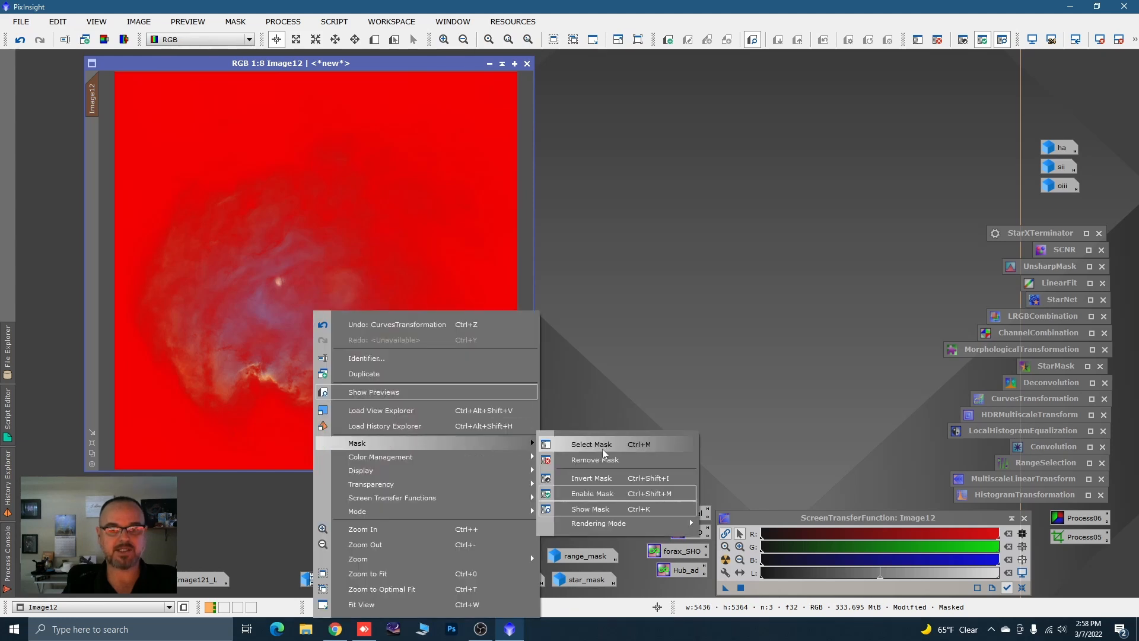
pyautogui.click(603, 479)
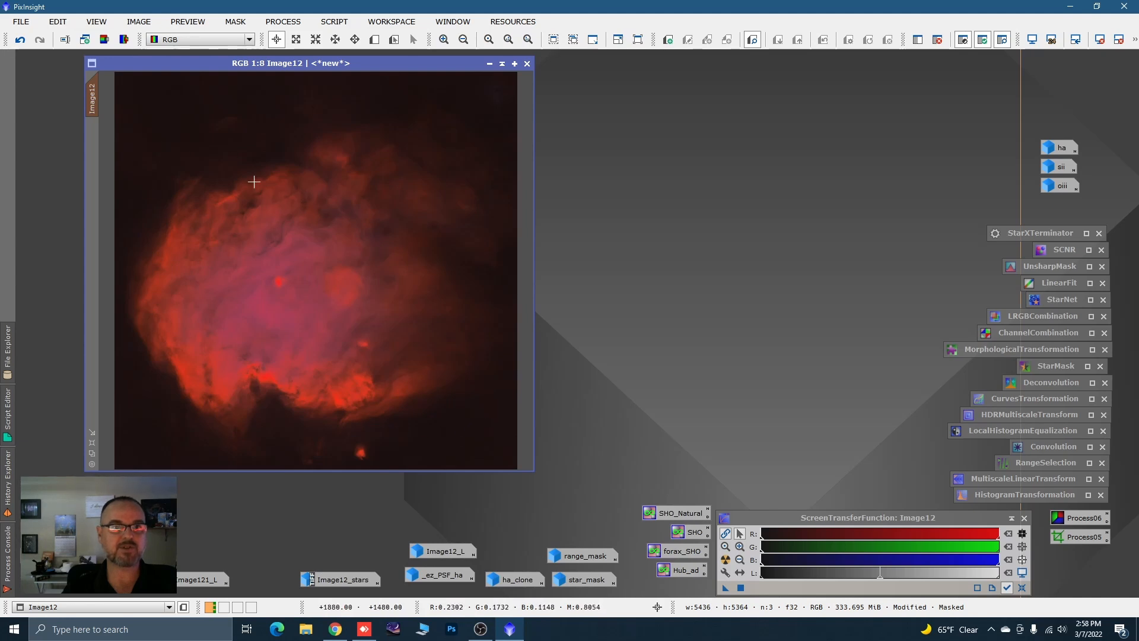
pyautogui.rightClick(287, 194)
pyautogui.moveTo(438, 325)
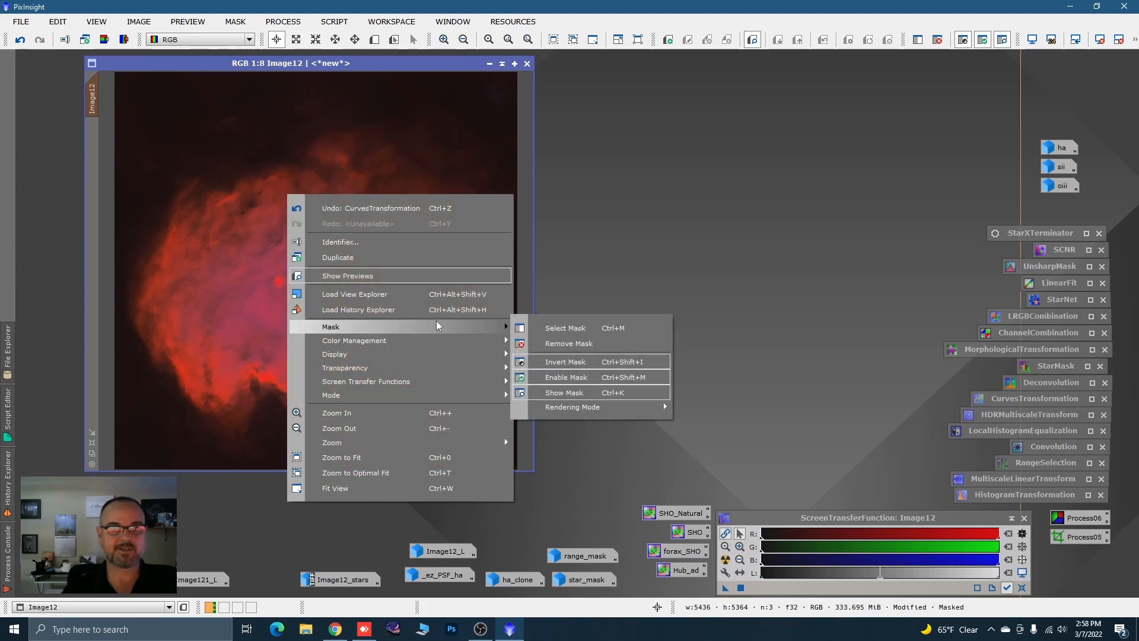
pyautogui.click(560, 391)
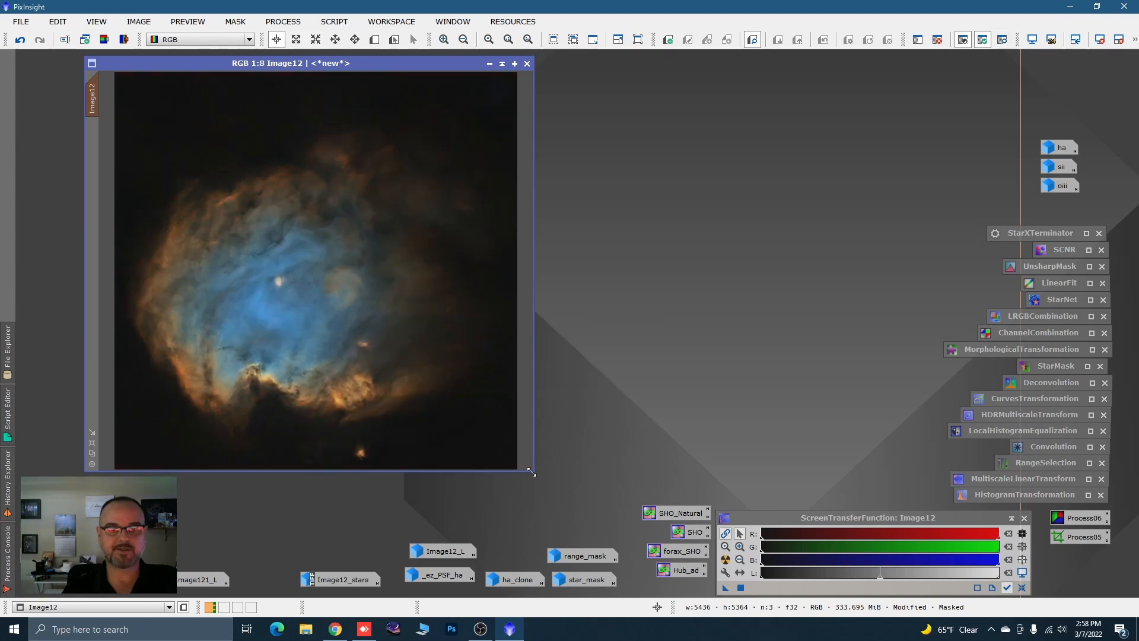
# Enlarge the Image12 window and create a preview of about 1216 × 984 pixels over the dark background at the nebula's upper left, and view it.
pyautogui.moveTo(533, 473); pyautogui.dragTo(600, 509)
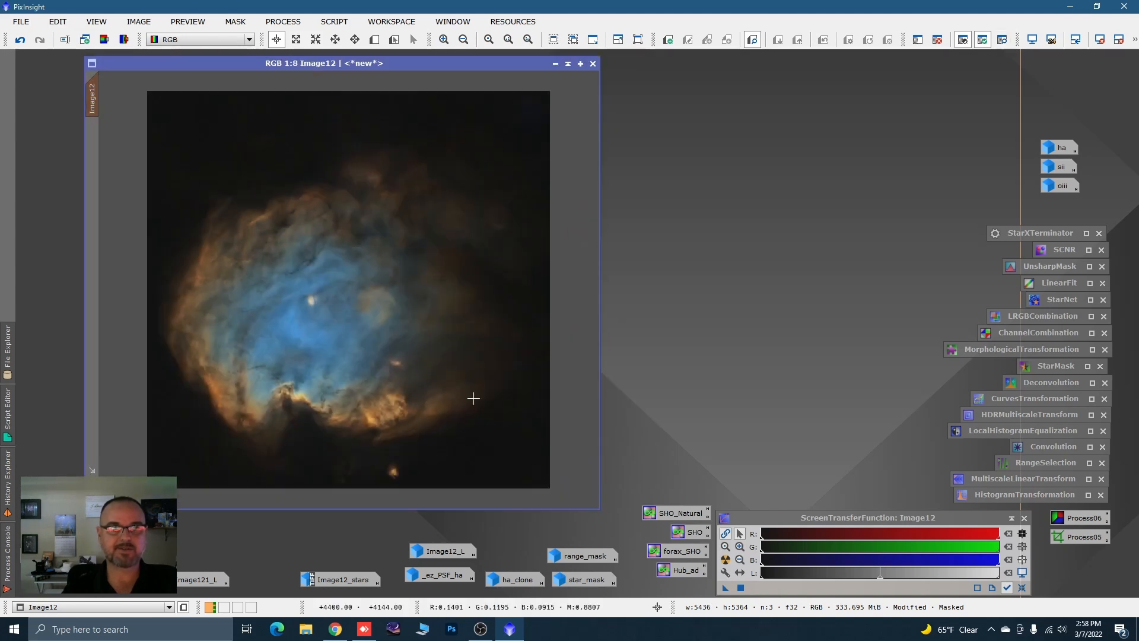
pyautogui.click(375, 41)
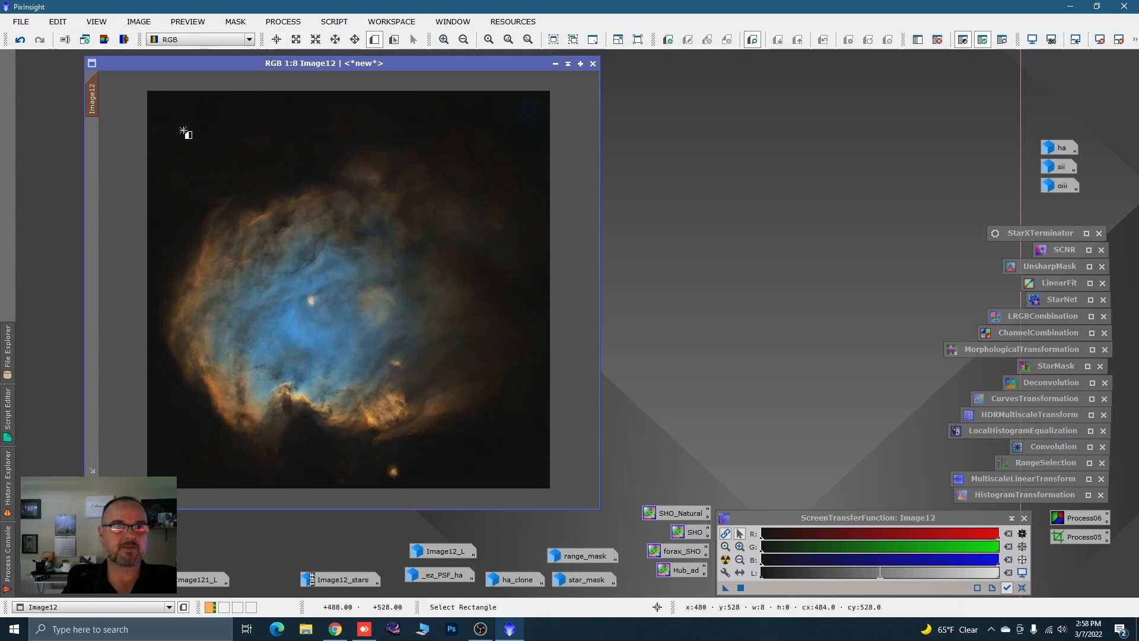
pyautogui.moveTo(184, 130); pyautogui.dragTo(273, 176)
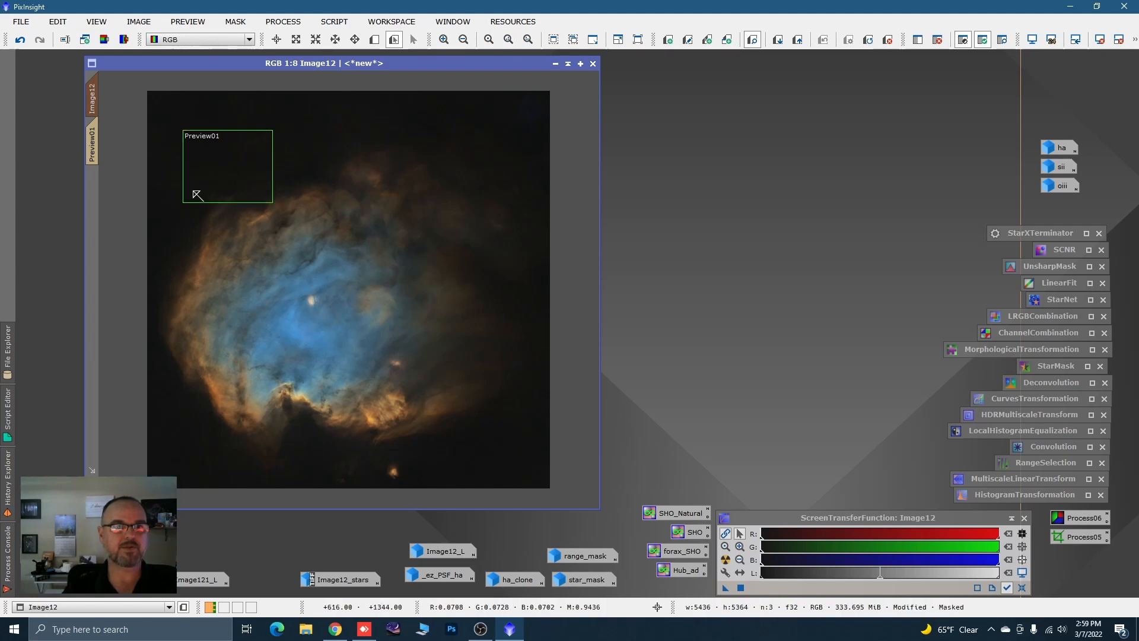
pyautogui.click(92, 151)
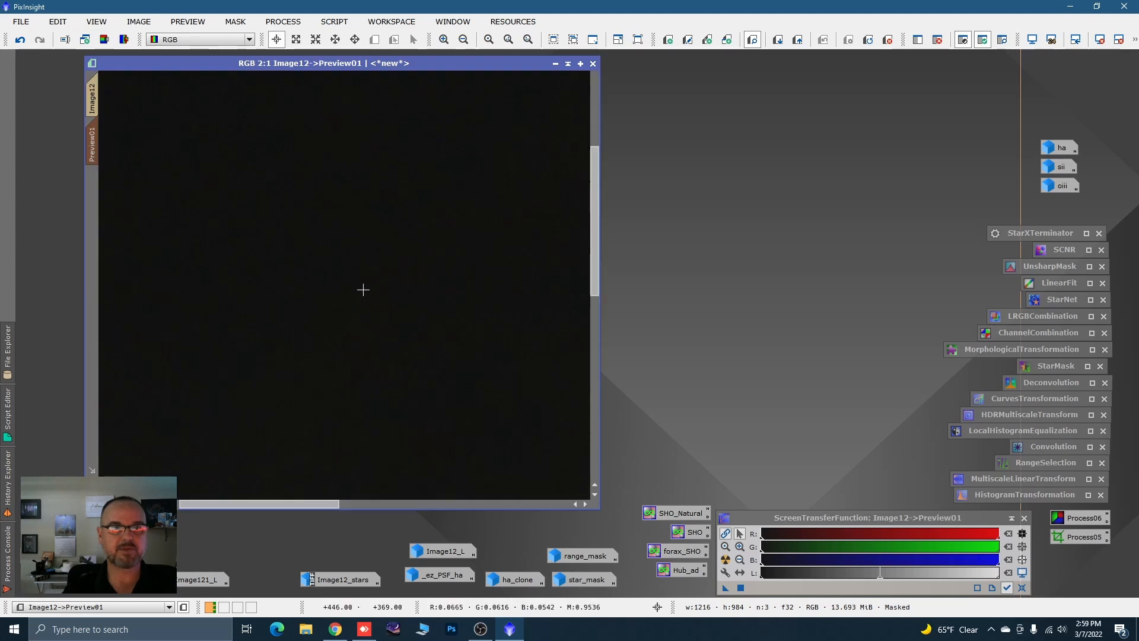
pyautogui.scroll(-3, 363, 289)
pyautogui.scroll(1, 360, 287)
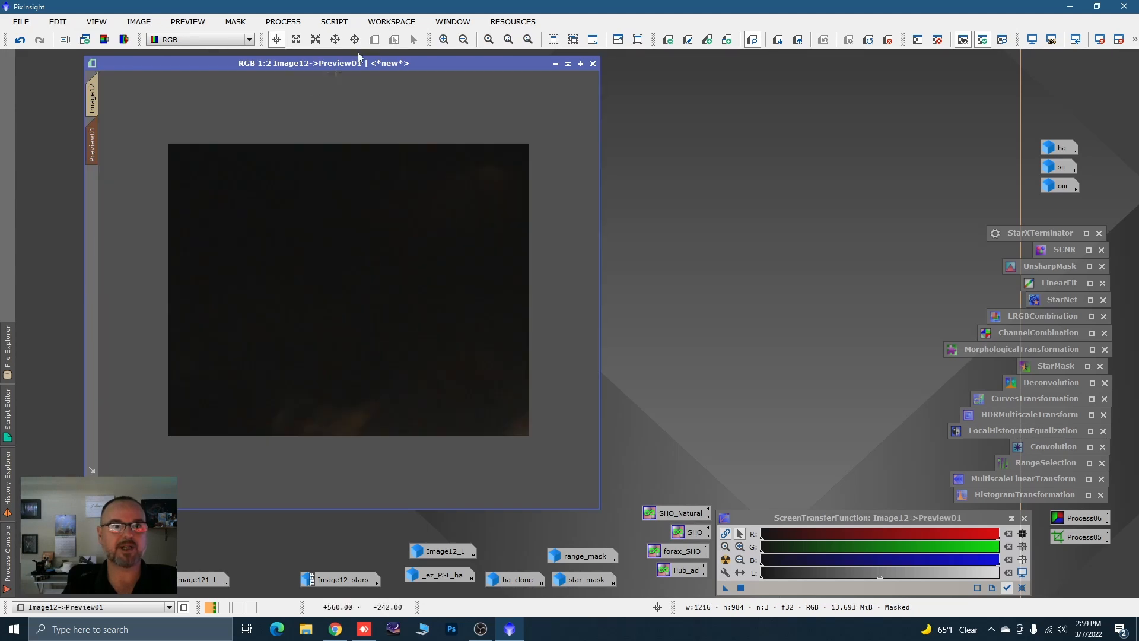
# Run TGVDenoise on the background preview in CIE L*a*b* mode with strength 5, edge protection 0.002, smoothness 2 and 100 iterations.
pyautogui.click(283, 21)
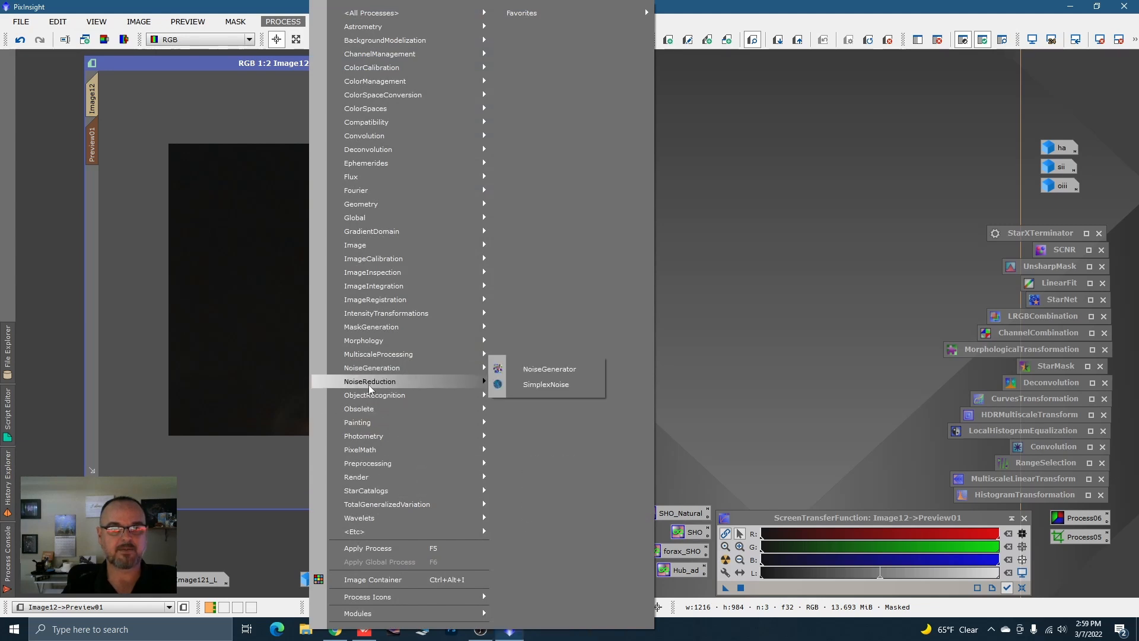
pyautogui.moveTo(369, 387)
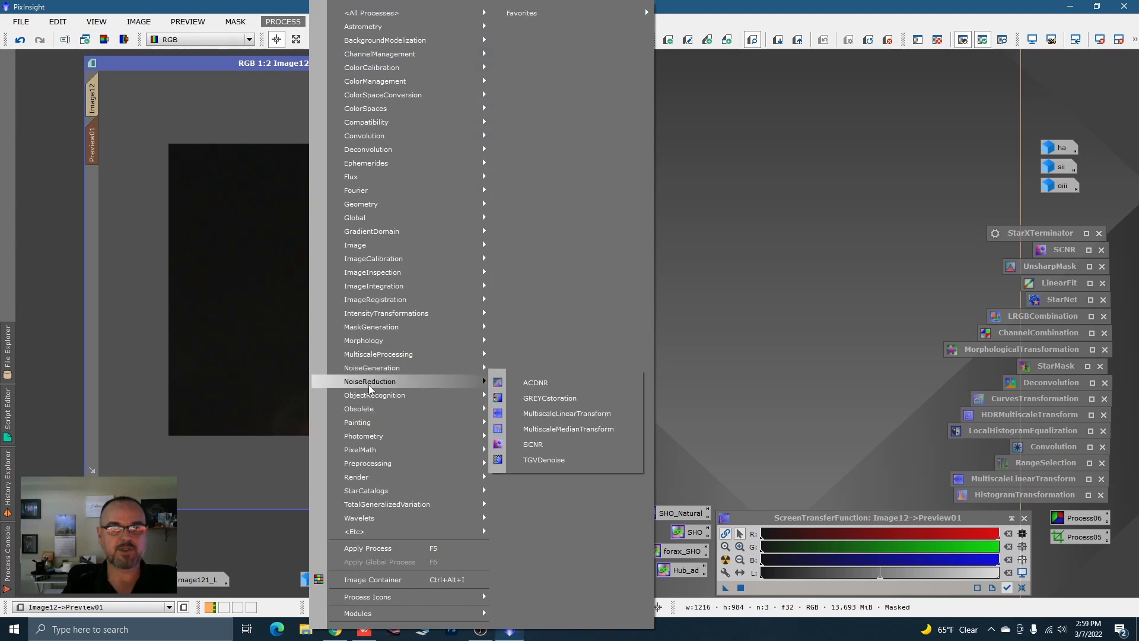
pyautogui.click(541, 460)
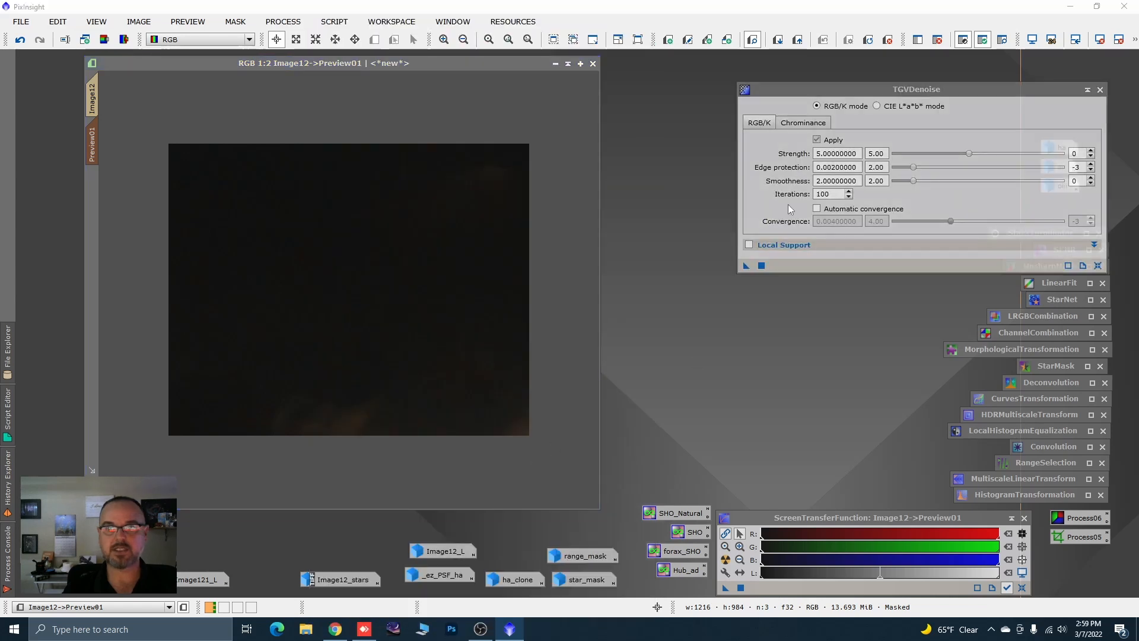
pyautogui.moveTo(839, 91); pyautogui.dragTo(812, 92)
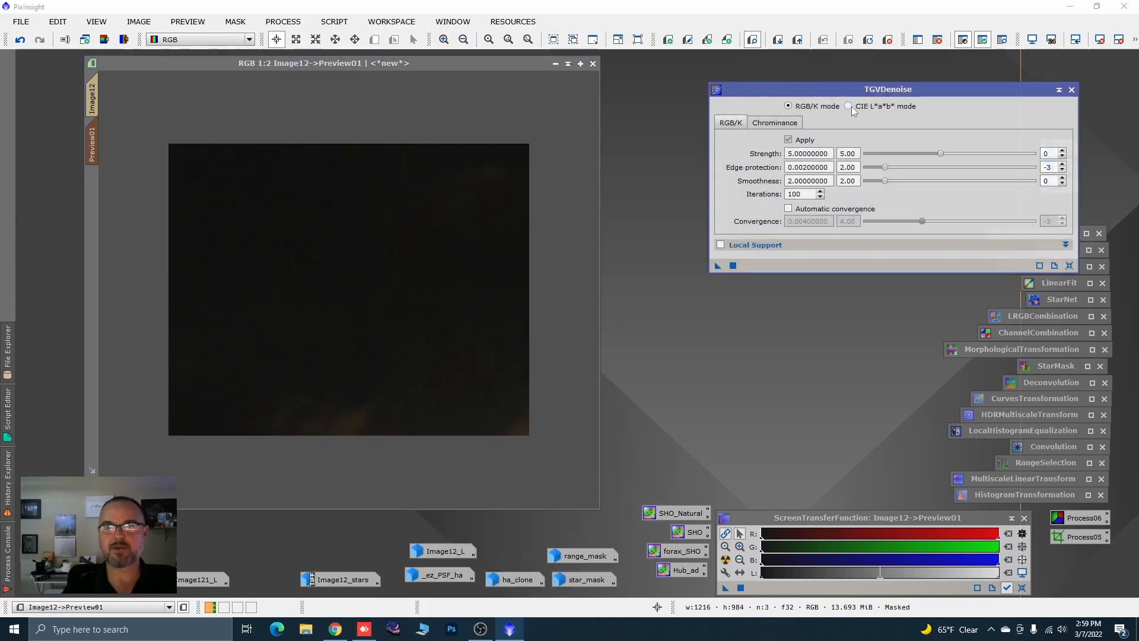
pyautogui.click(849, 106)
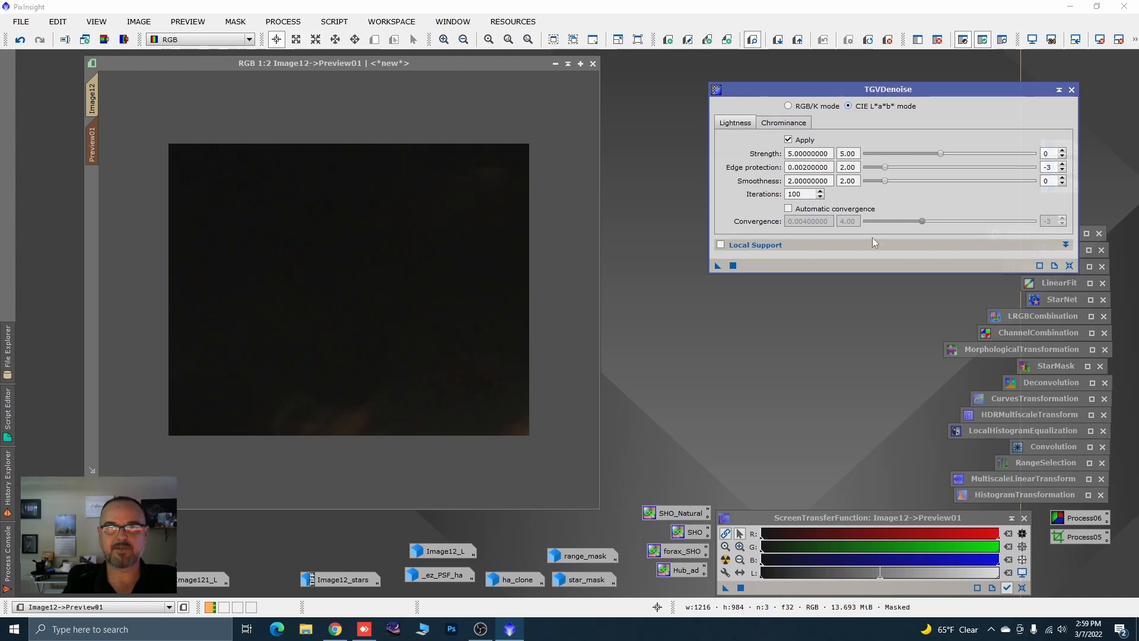
pyautogui.moveTo(717, 266); pyautogui.dragTo(430, 311)
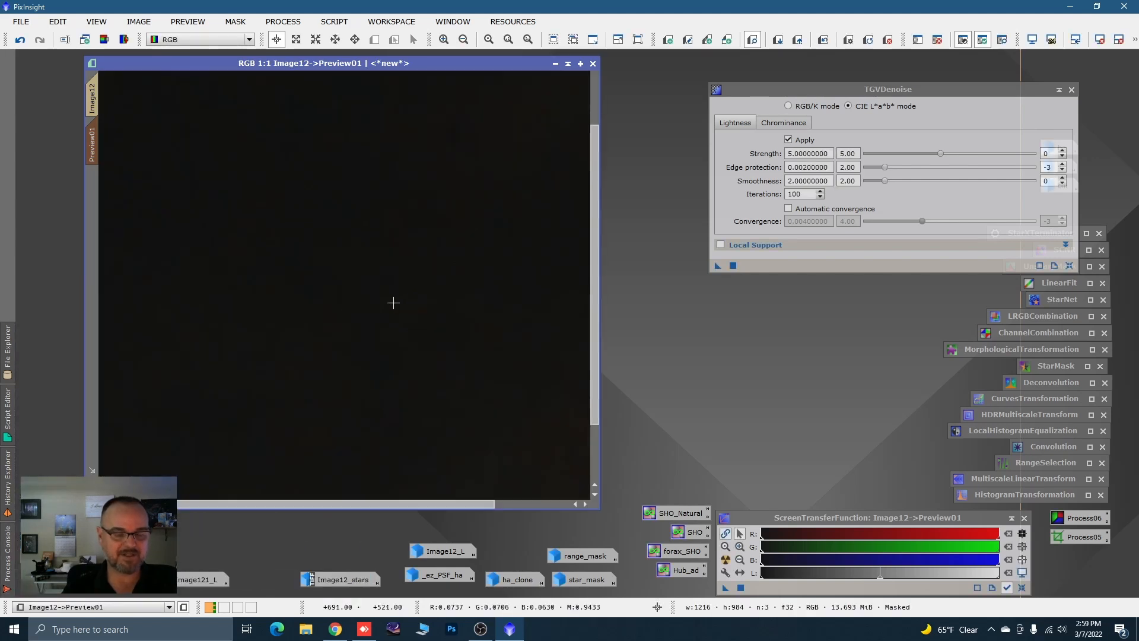
# Inspect the denoised preview at high magnification and apply the same TGVDenoise settings to the full Image12.
pyautogui.scroll(2, 393, 303)
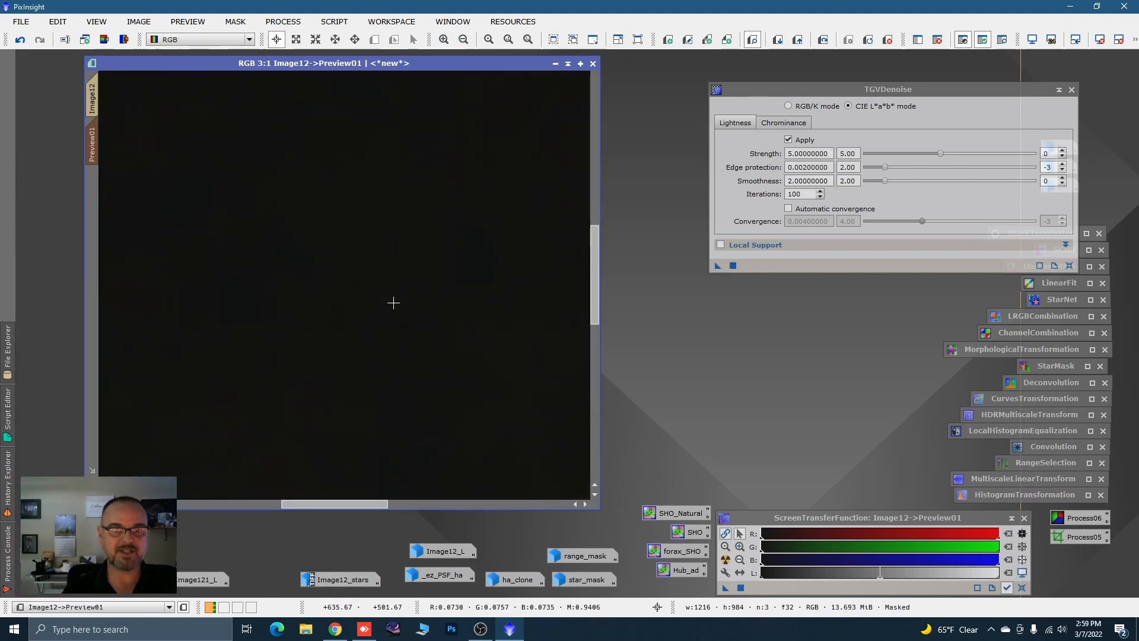
pyautogui.scroll(1, 394, 302)
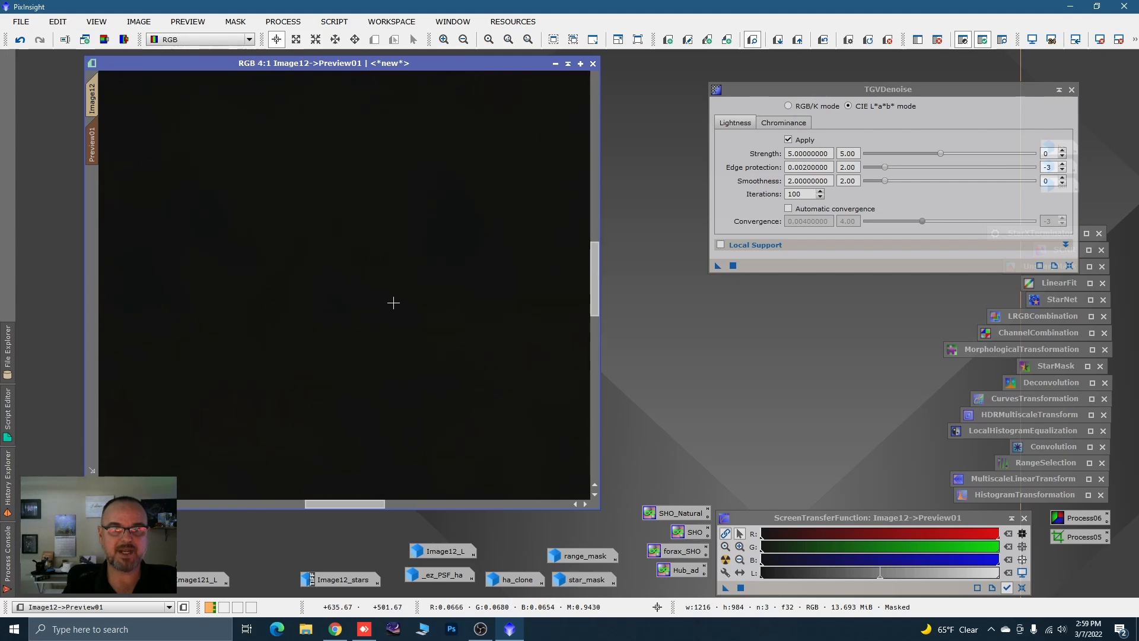
pyautogui.scroll(2, 394, 302)
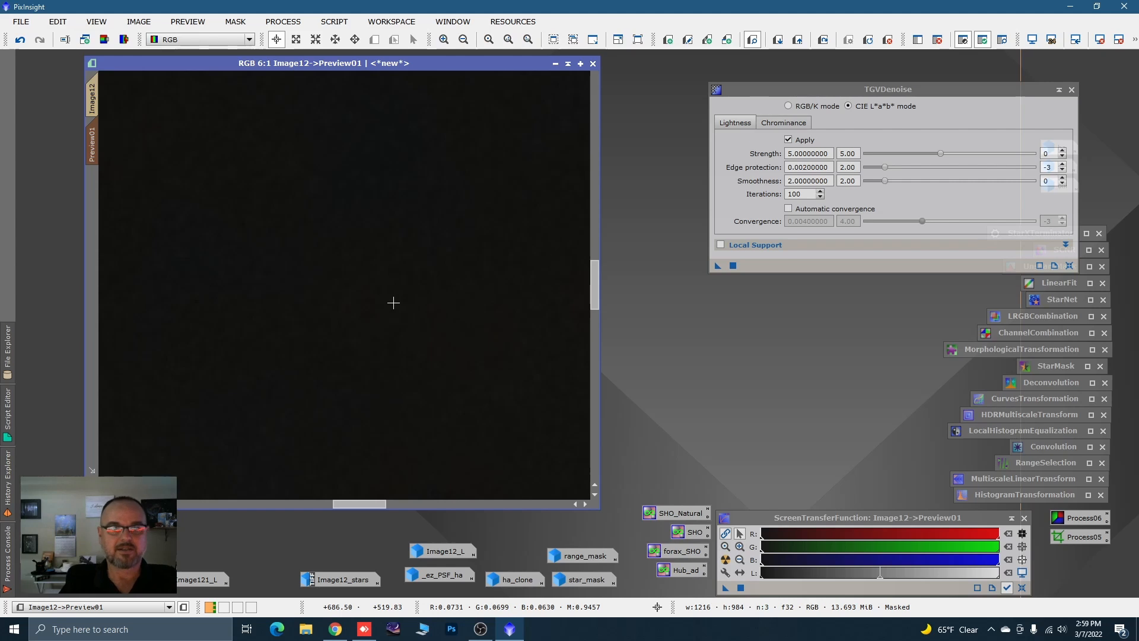
pyautogui.click(92, 99)
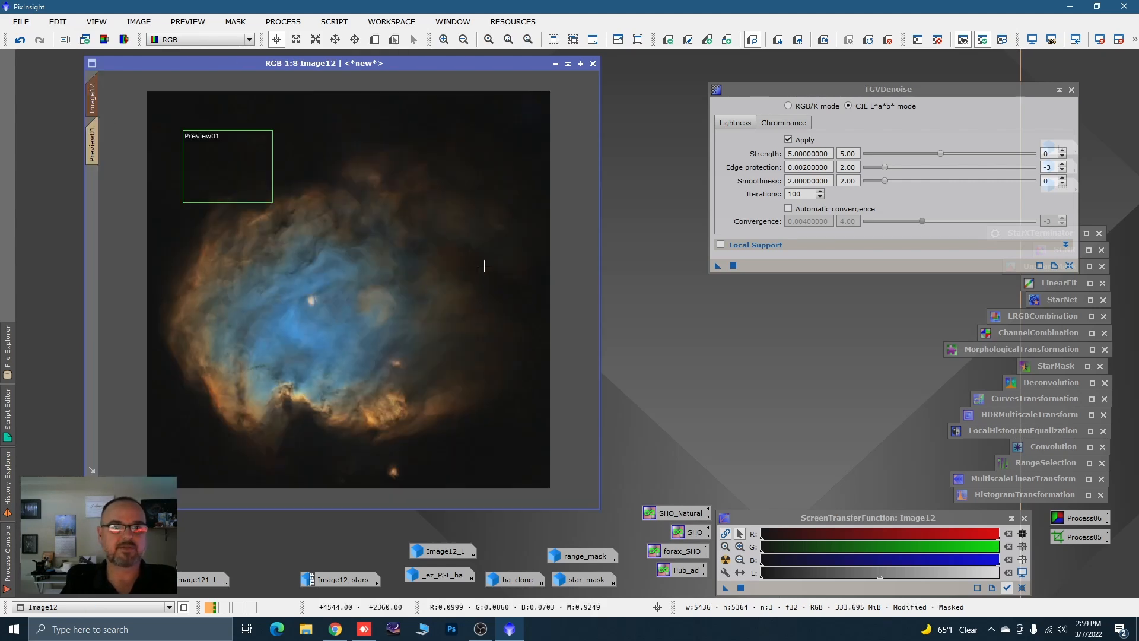
pyautogui.moveTo(717, 266); pyautogui.dragTo(509, 379)
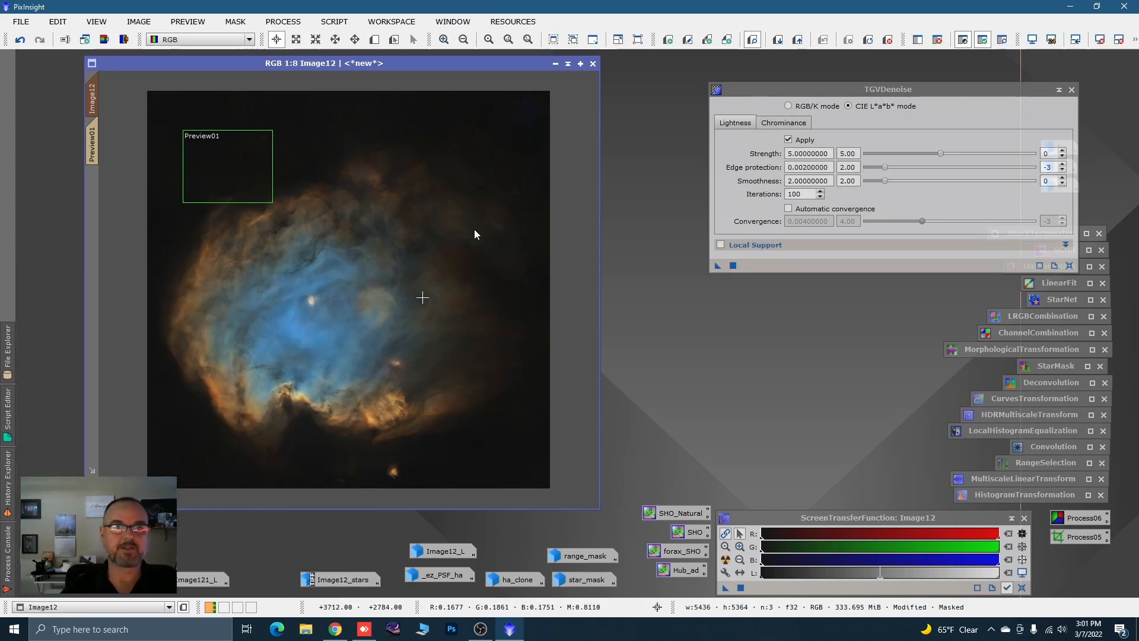
# Collapse TGVDenoise and stow it above the other collapsed processes, and delete the background preview from Image12.
pyautogui.click(1059, 89)
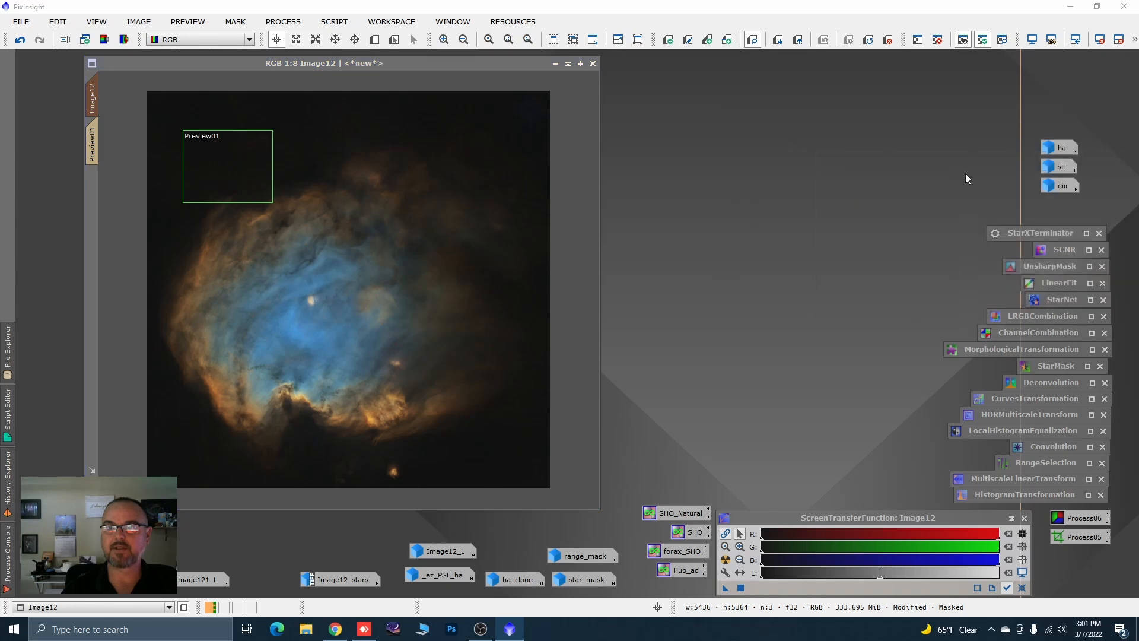
pyautogui.moveTo(891, 179); pyautogui.dragTo(1031, 218)
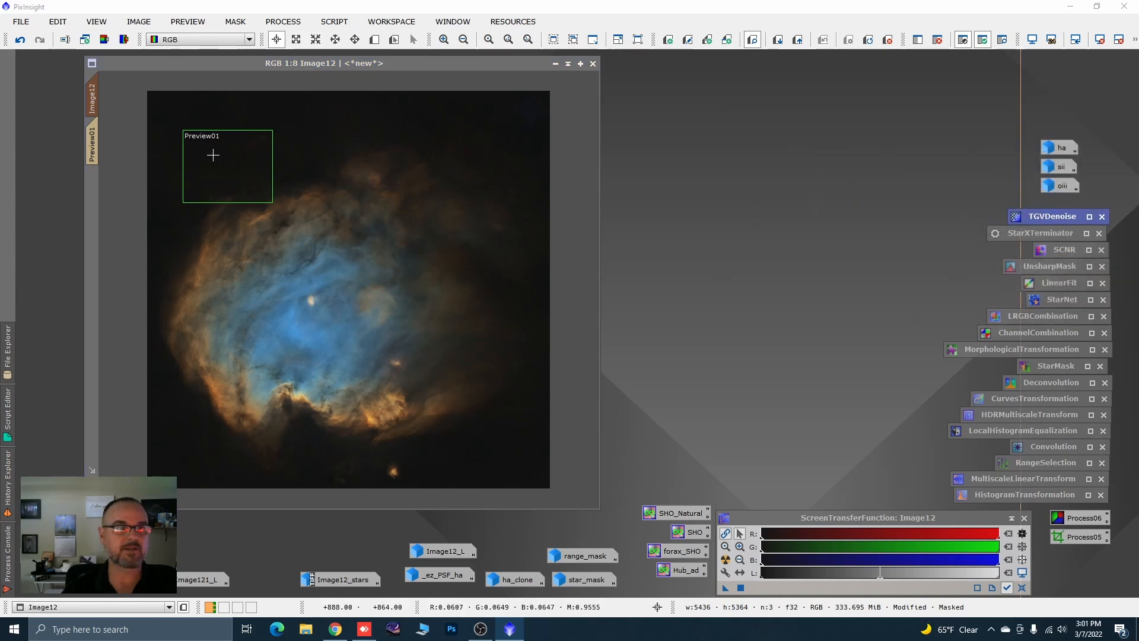
pyautogui.rightClick(93, 145)
pyautogui.click(143, 257)
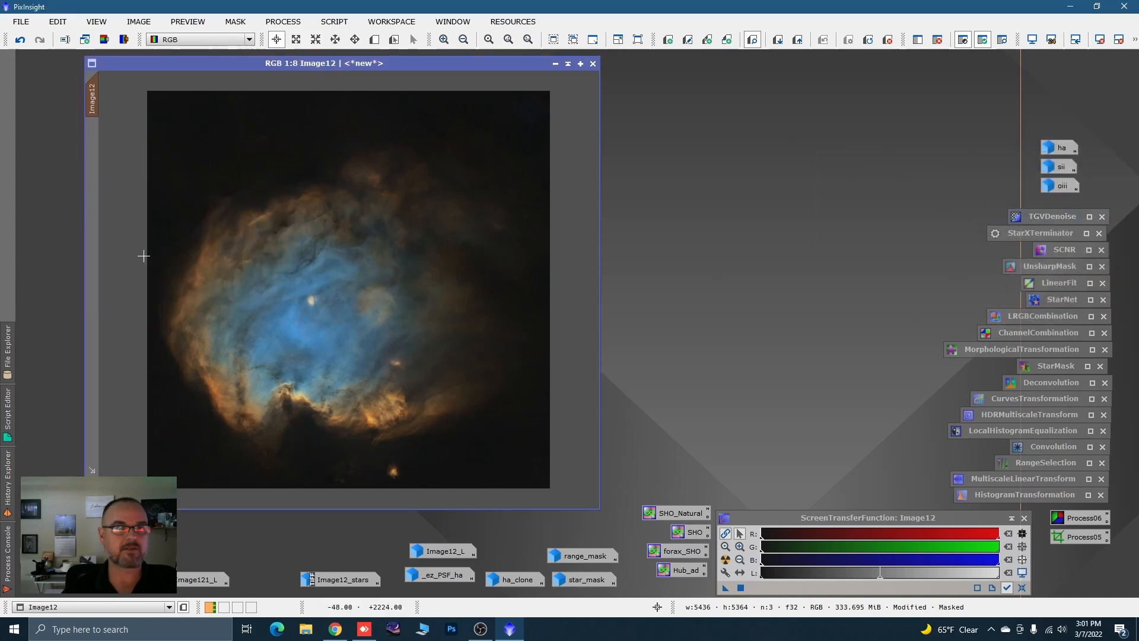
# Remove the inverted luminance mask from Image12 and open CurvesTransformation.
pyautogui.rightClick(359, 190)
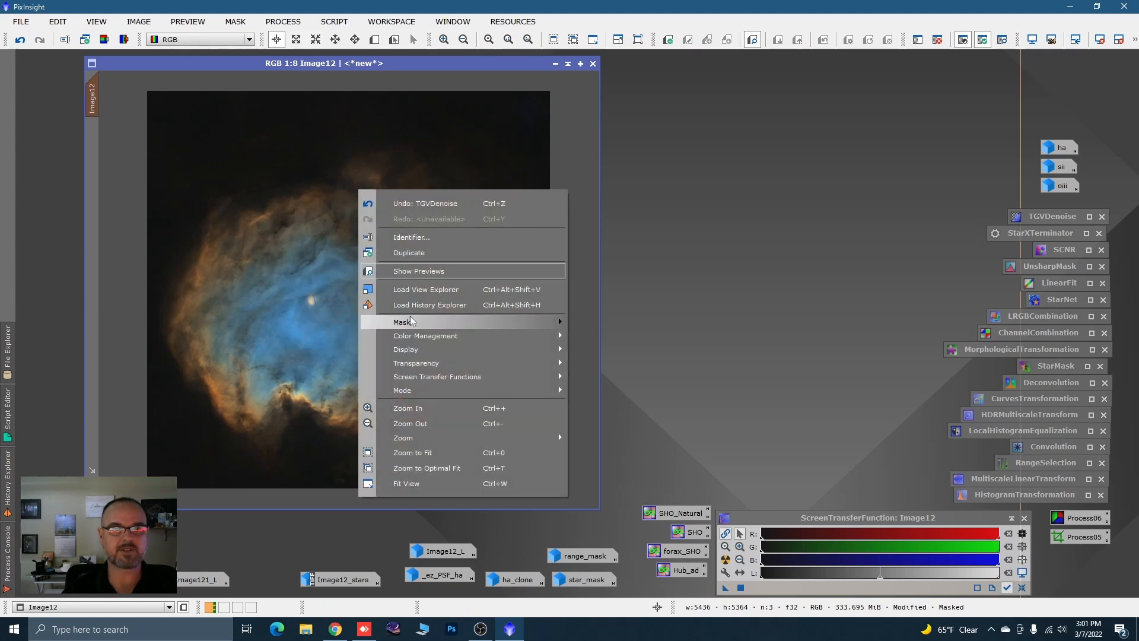
pyautogui.moveTo(562, 321)
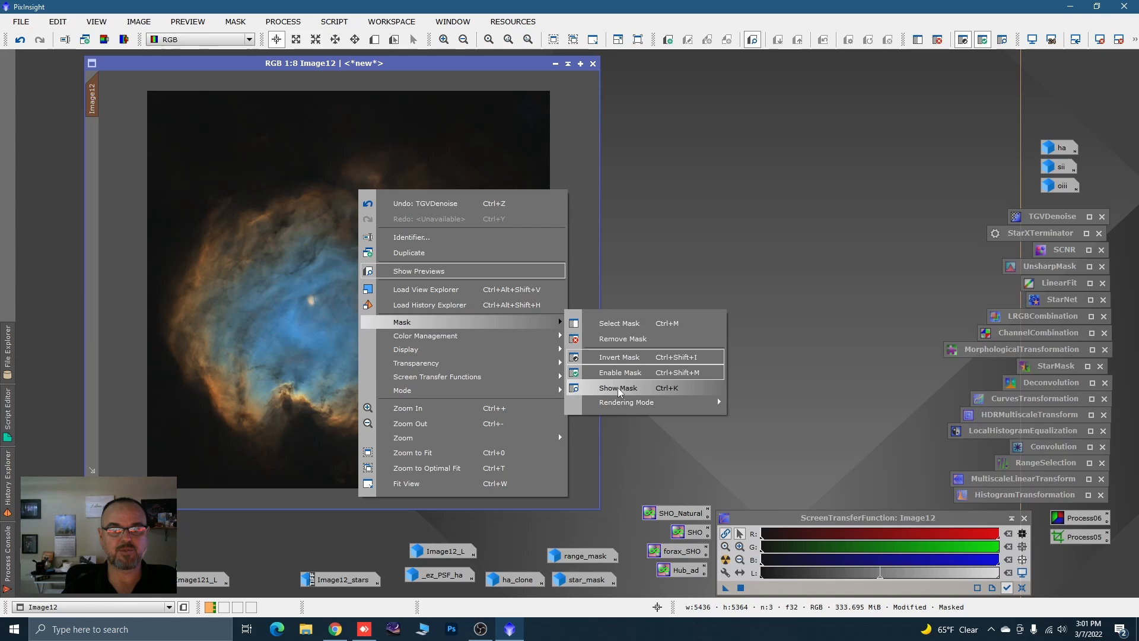
pyautogui.click(619, 339)
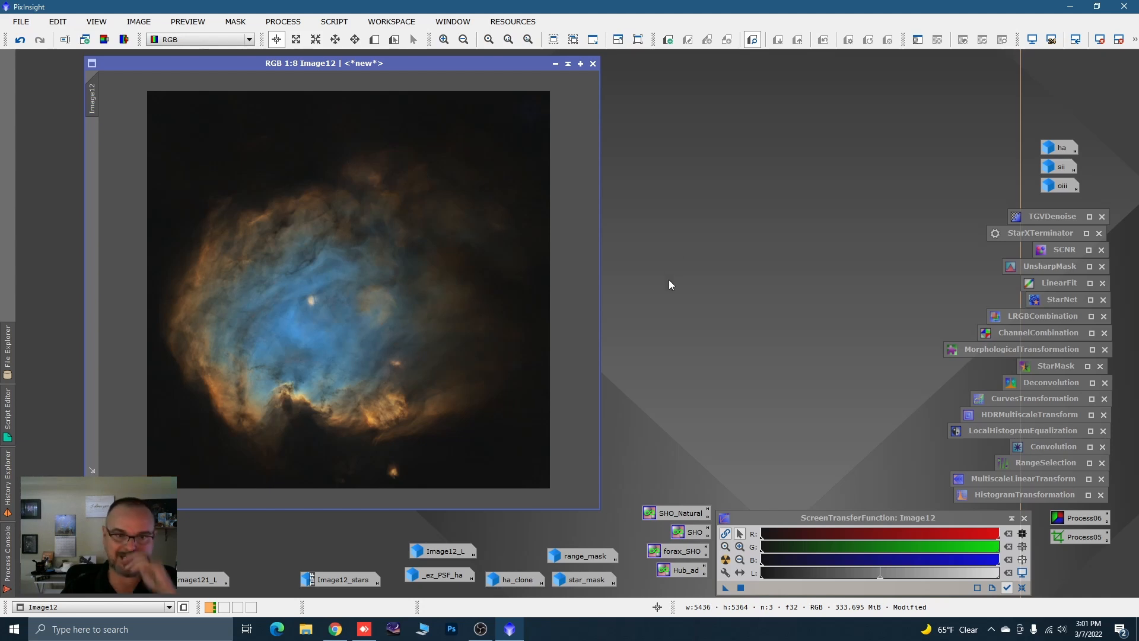
pyautogui.doubleClick(995, 399)
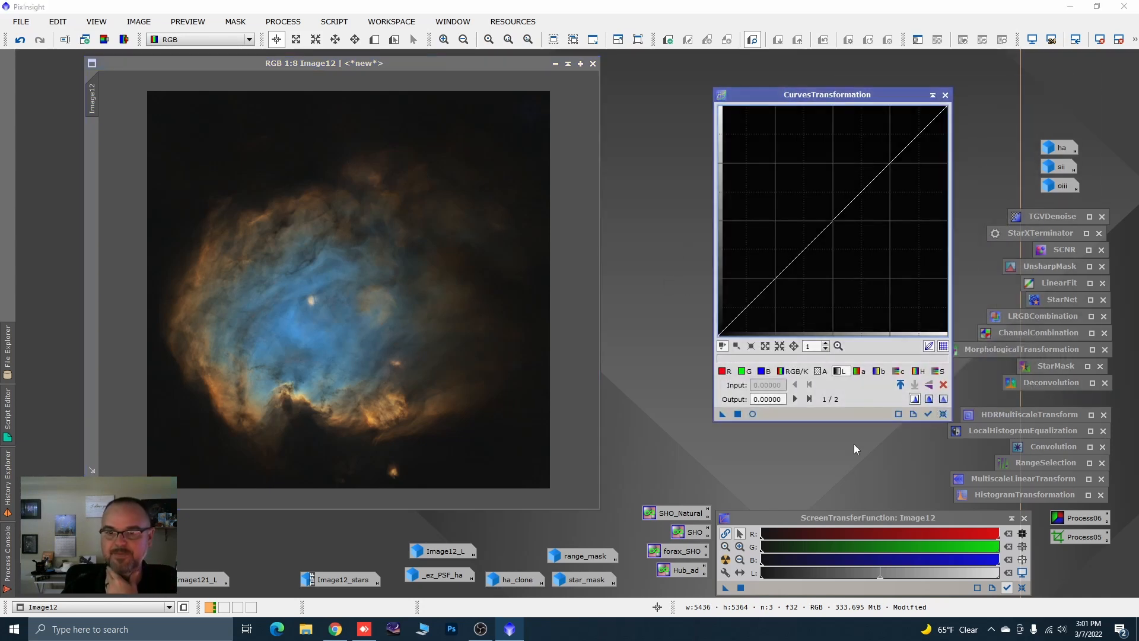
# Open a real-time preview of Image12 and anchor the lightness curve at about 0.098, sampling the faint outer nebula as reference.
pyautogui.click(752, 415)
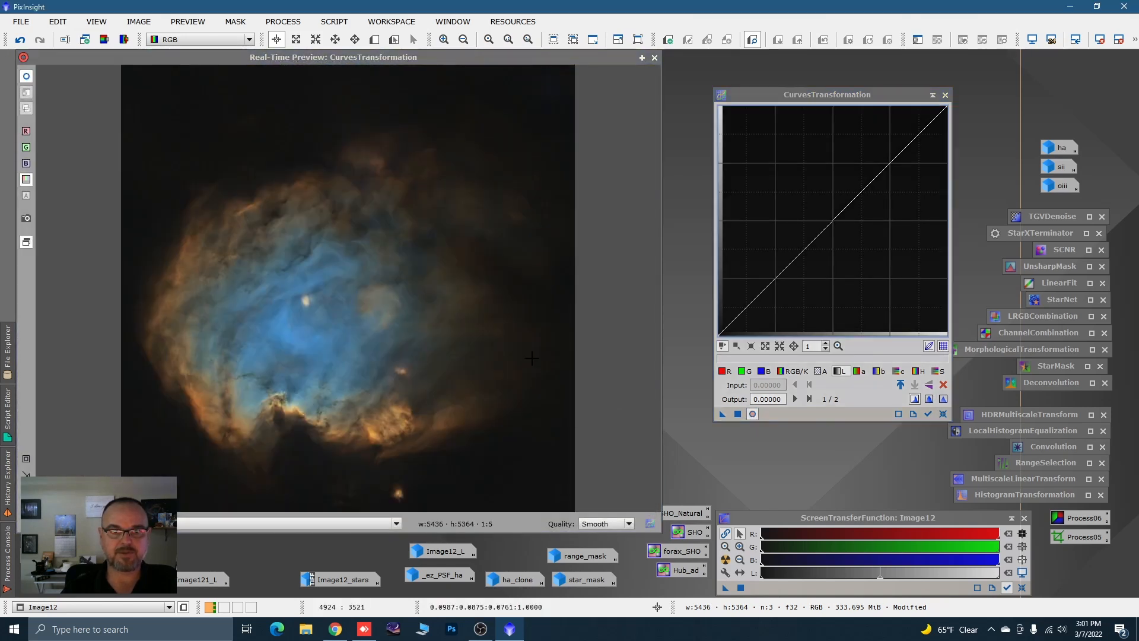
pyautogui.click(529, 337)
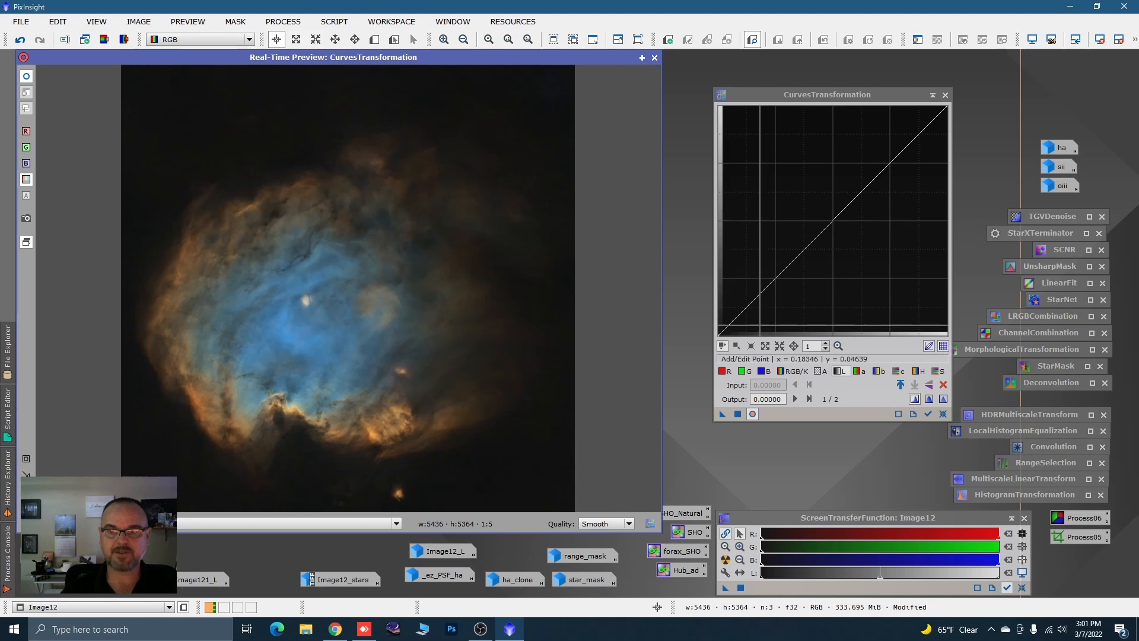
pyautogui.scroll(2, 760, 325)
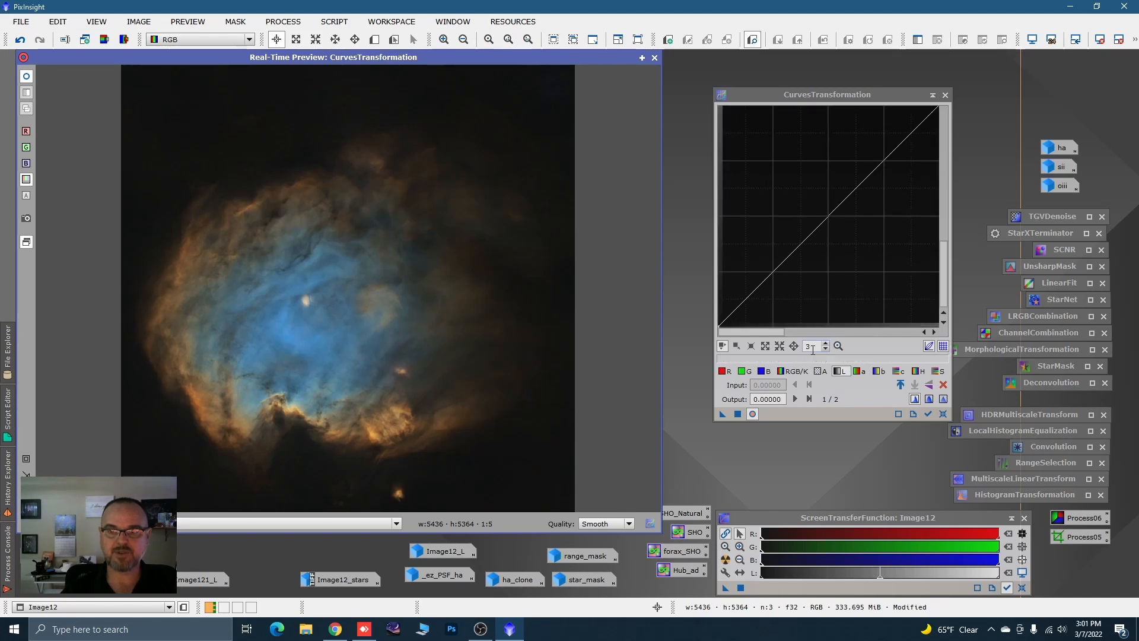
pyautogui.moveTo(521, 366)
pyautogui.mouseDown()
pyautogui.moveTo(514, 340)
pyautogui.moveTo(528, 338)
pyautogui.moveTo(425, 331)
pyautogui.moveTo(521, 333)
pyautogui.mouseUp()
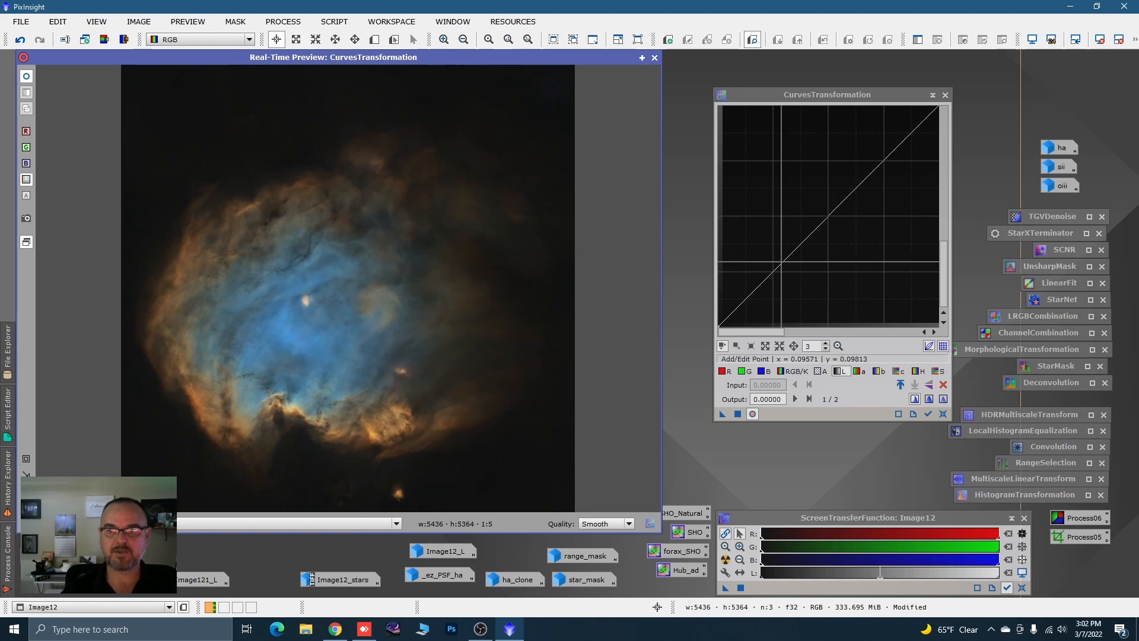
pyautogui.click(783, 261)
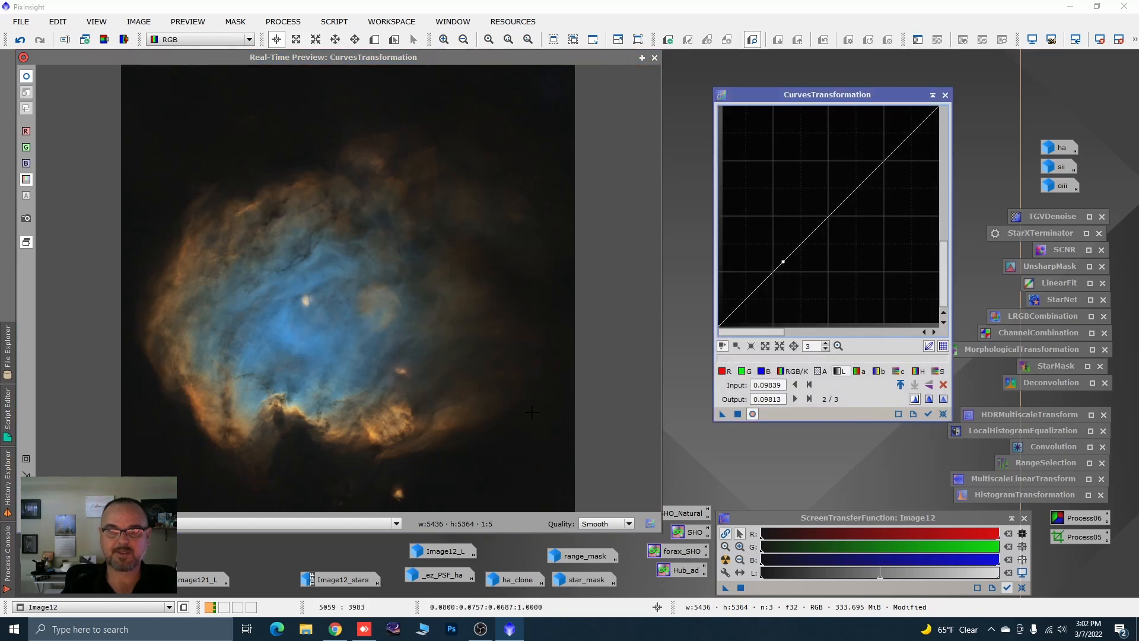
# Protect the dark background by anchoring the lightness curve with two lower points at about 0.053 and 0.028.
pyautogui.moveTo(613, 363); pyautogui.dragTo(538, 440)
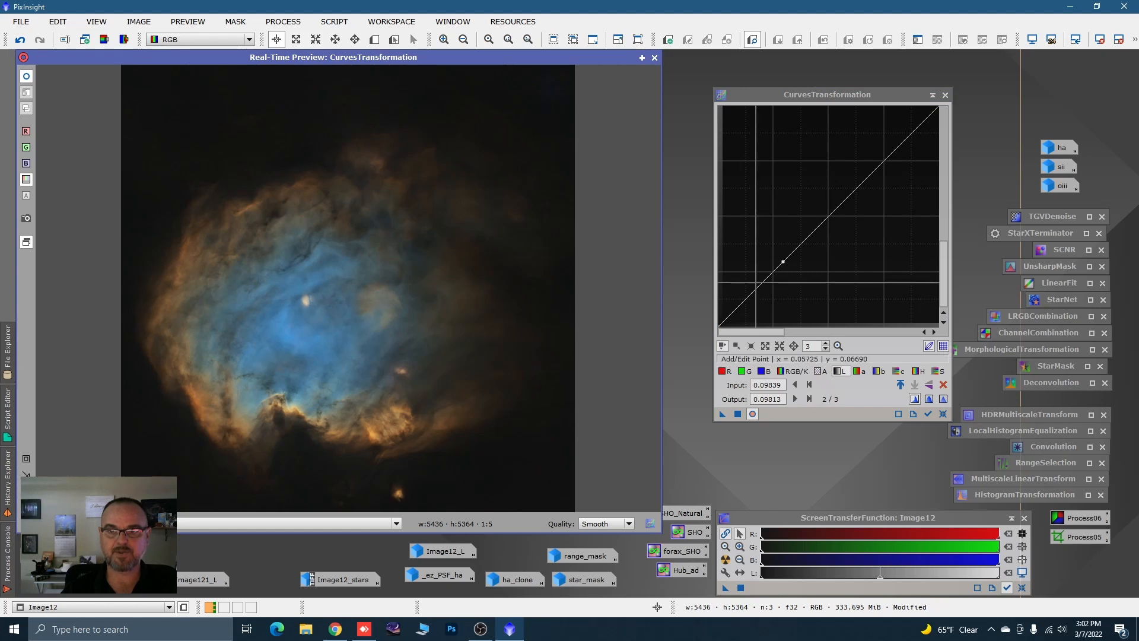
pyautogui.click(752, 291)
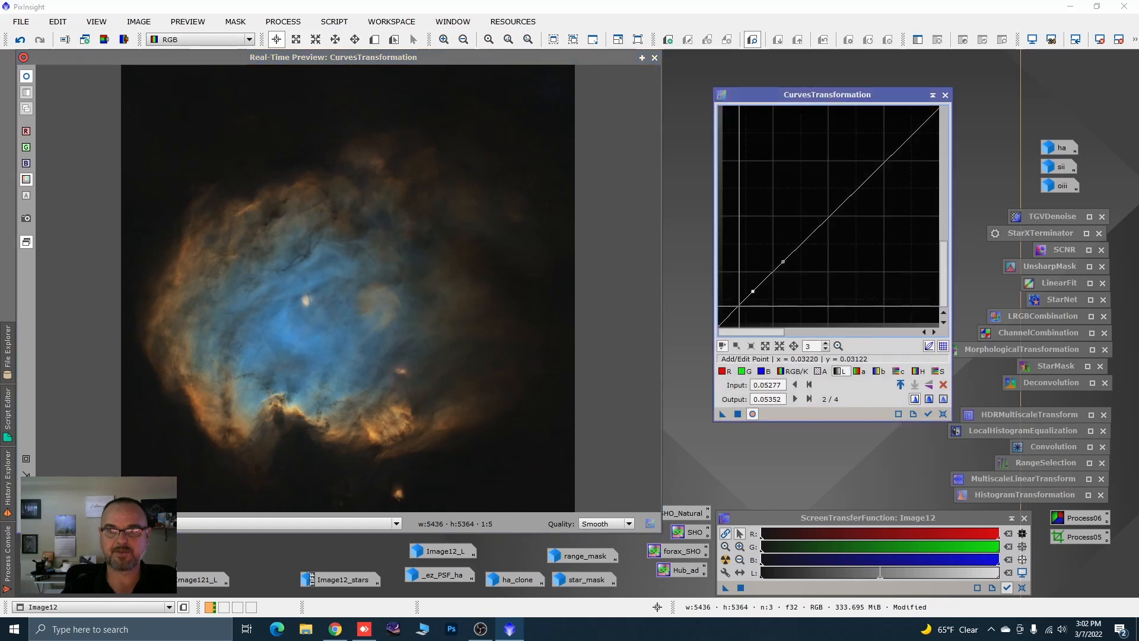
pyautogui.click(737, 308)
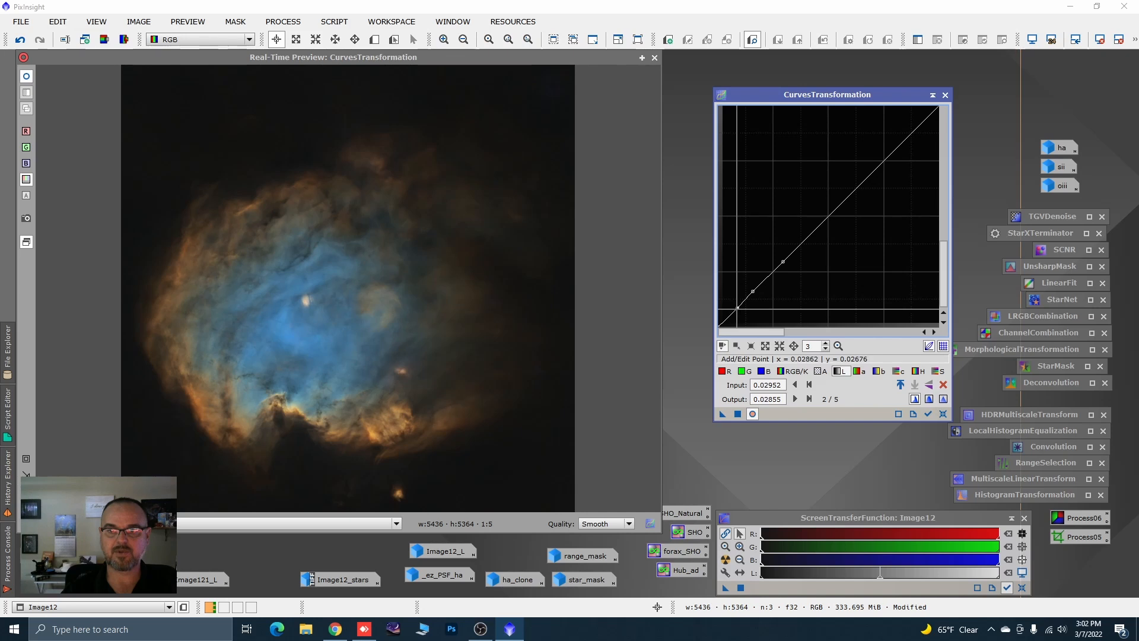
pyautogui.moveTo(737, 307); pyautogui.dragTo(736, 307)
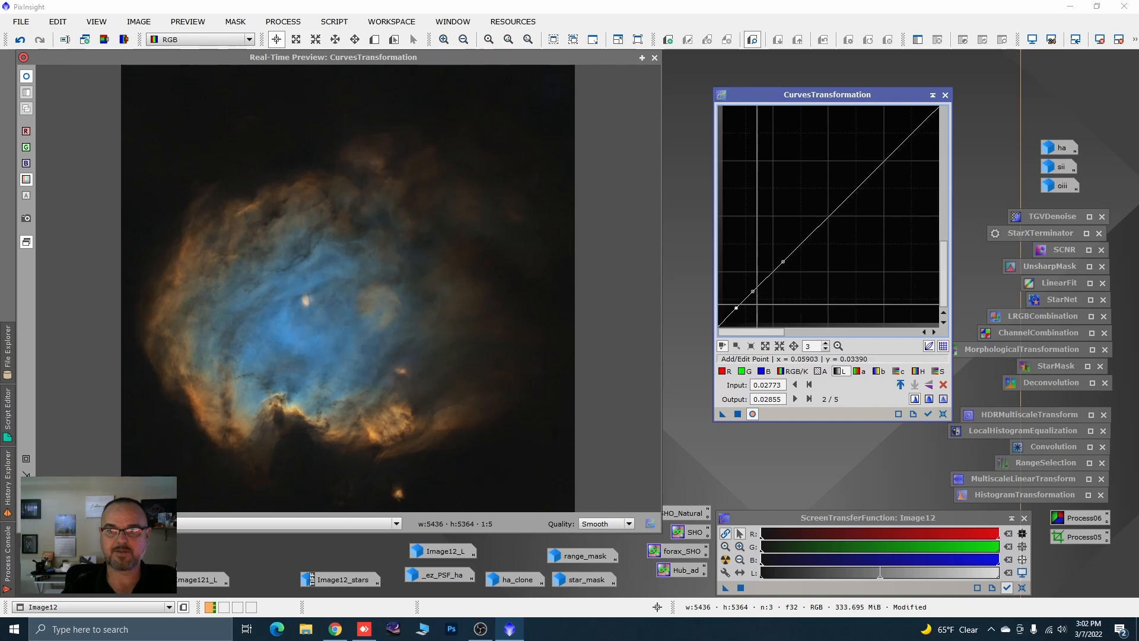
pyautogui.scroll(1, 753, 302)
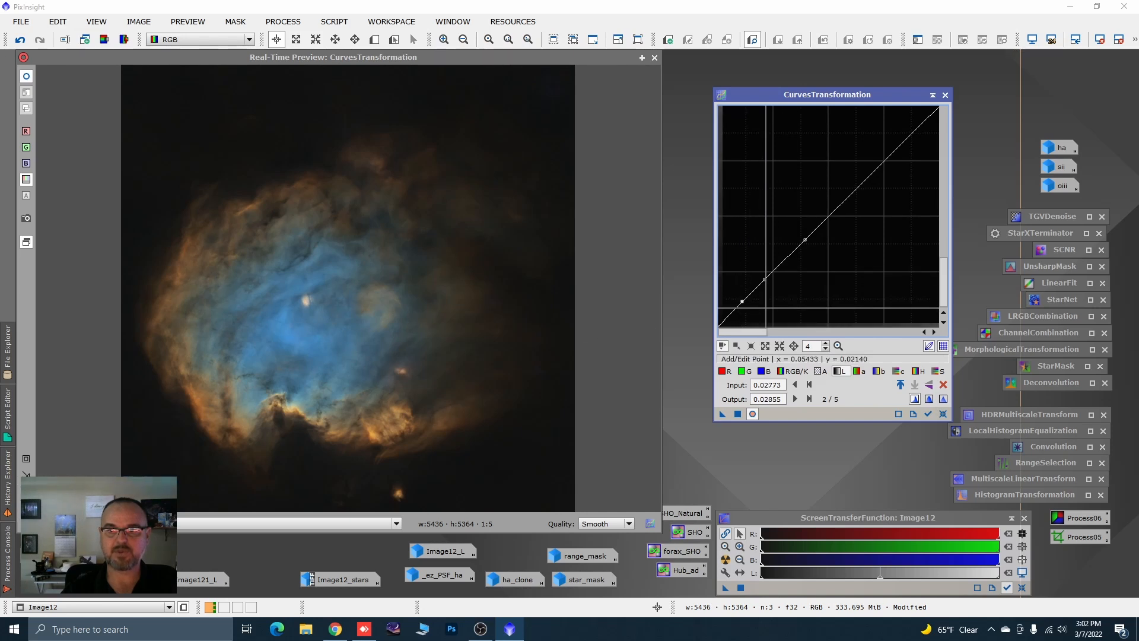
pyautogui.scroll(-3, 766, 308)
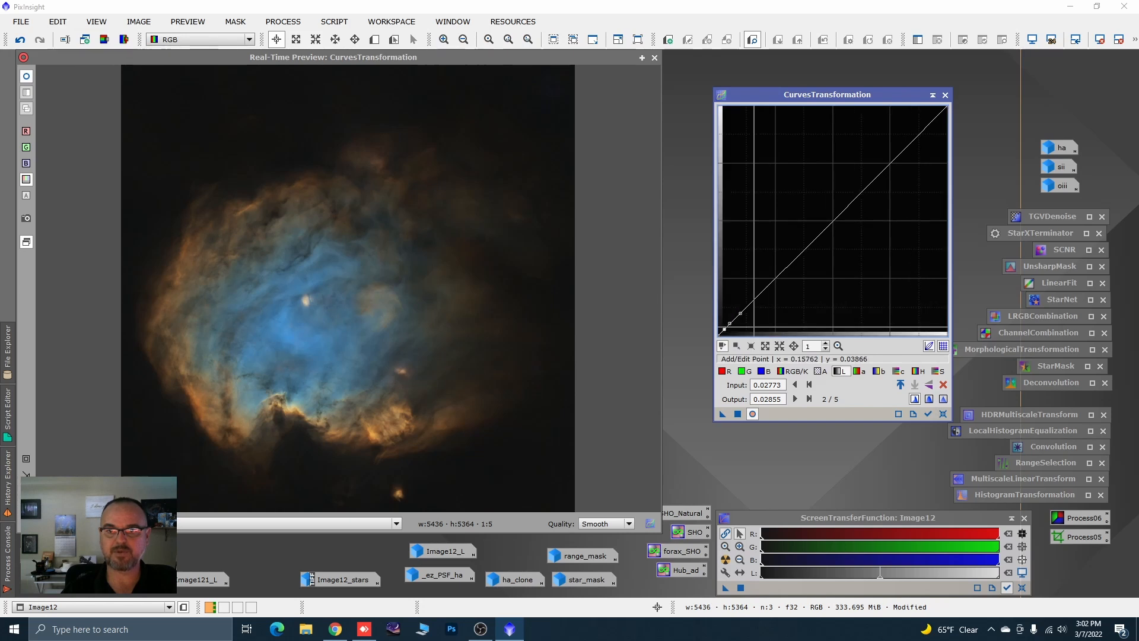
pyautogui.scroll(1, 770, 324)
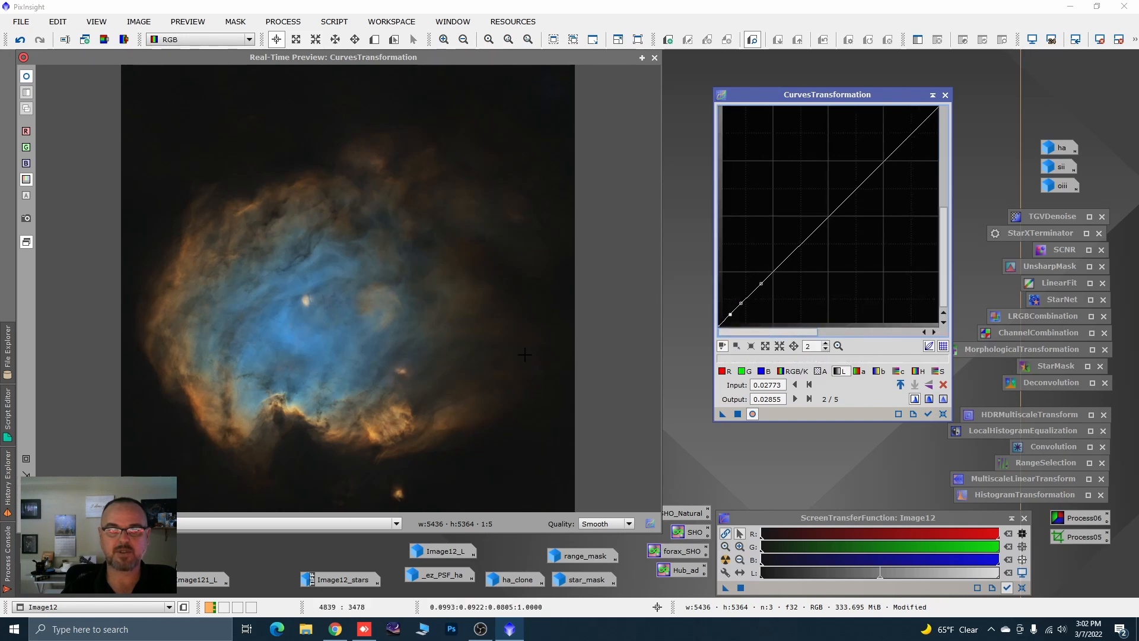
# Sample the nebula's bright interior and anchor the lightness curve there with points at about 0.408 and 0.470.
pyautogui.moveTo(409, 320)
pyautogui.mouseDown()
pyautogui.moveTo(387, 312)
pyautogui.moveTo(401, 325)
pyautogui.moveTo(388, 336)
pyautogui.mouseUp()
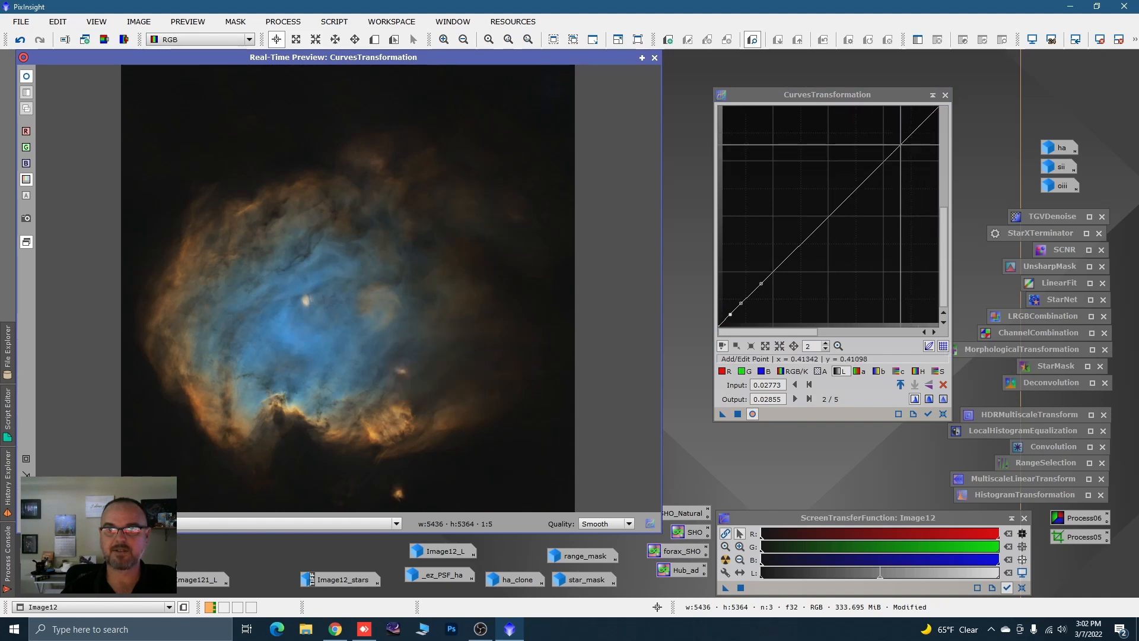
pyautogui.click(898, 146)
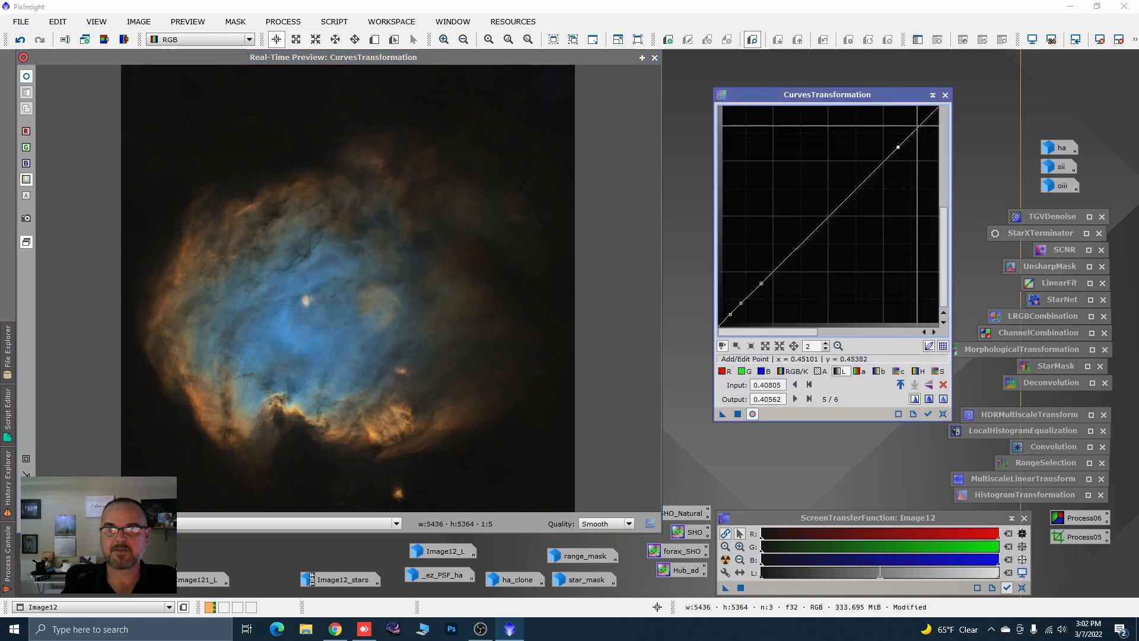
pyautogui.click(925, 119)
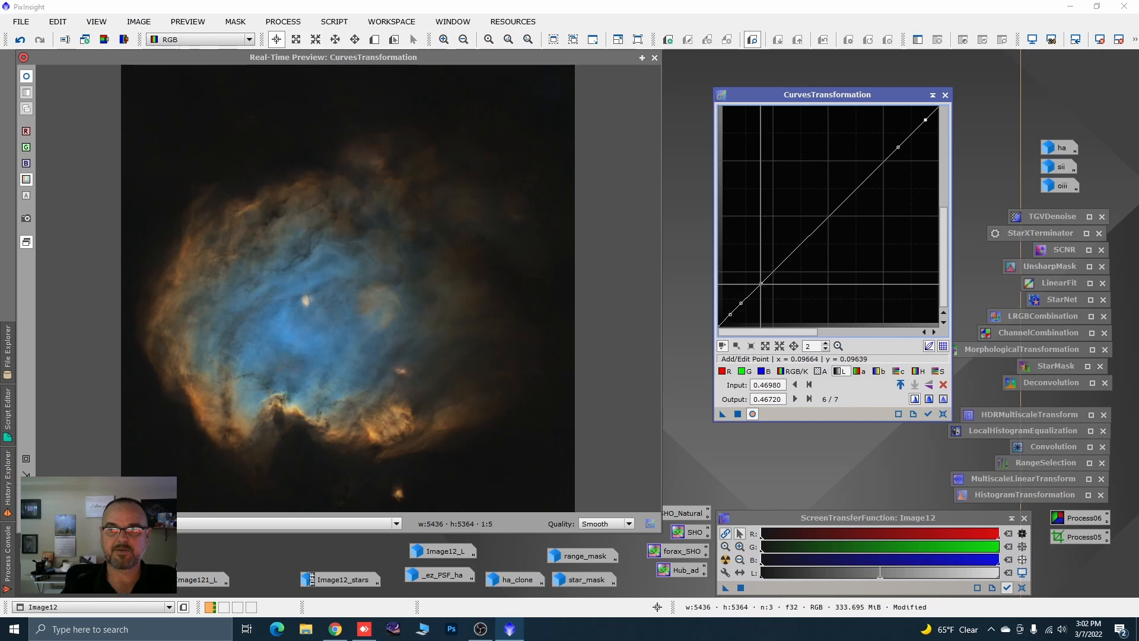
# Raise the lightness curve point at input 0.09664 to output 0.10977 and apply the curve to Image12.
pyautogui.click(761, 284)
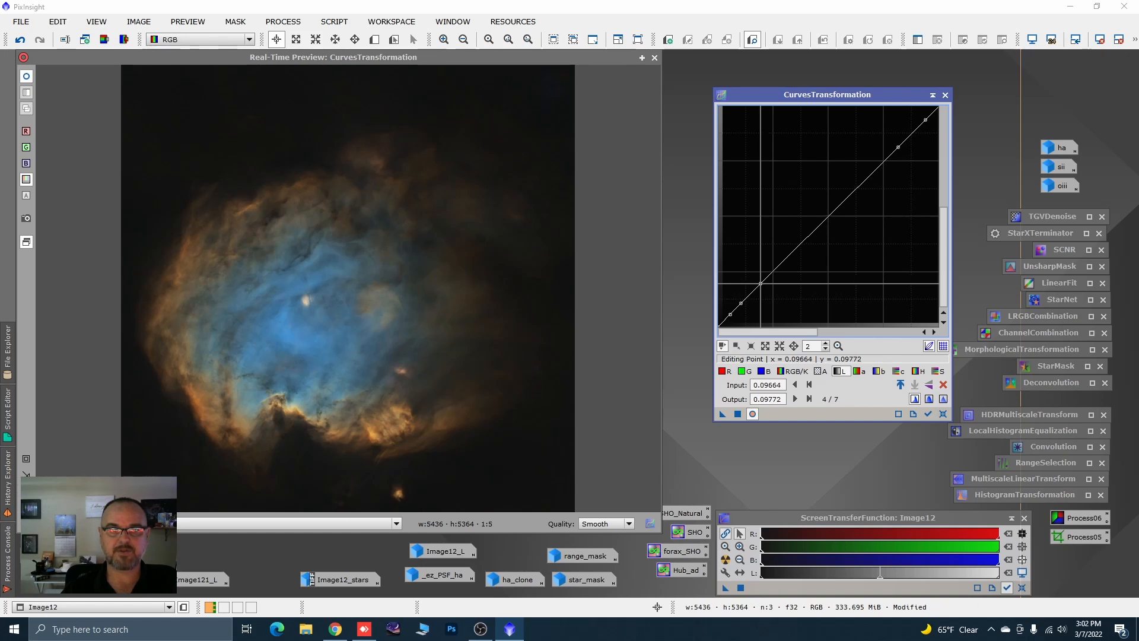
pyautogui.moveTo(761, 283); pyautogui.dragTo(760, 274)
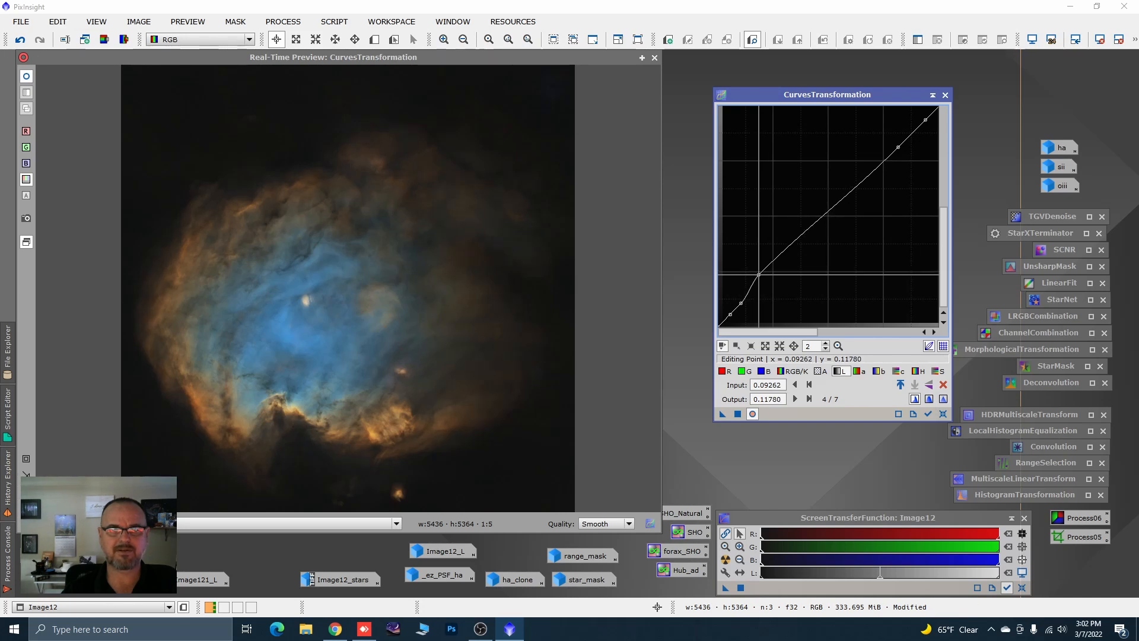
pyautogui.moveTo(759, 275); pyautogui.dragTo(761, 278)
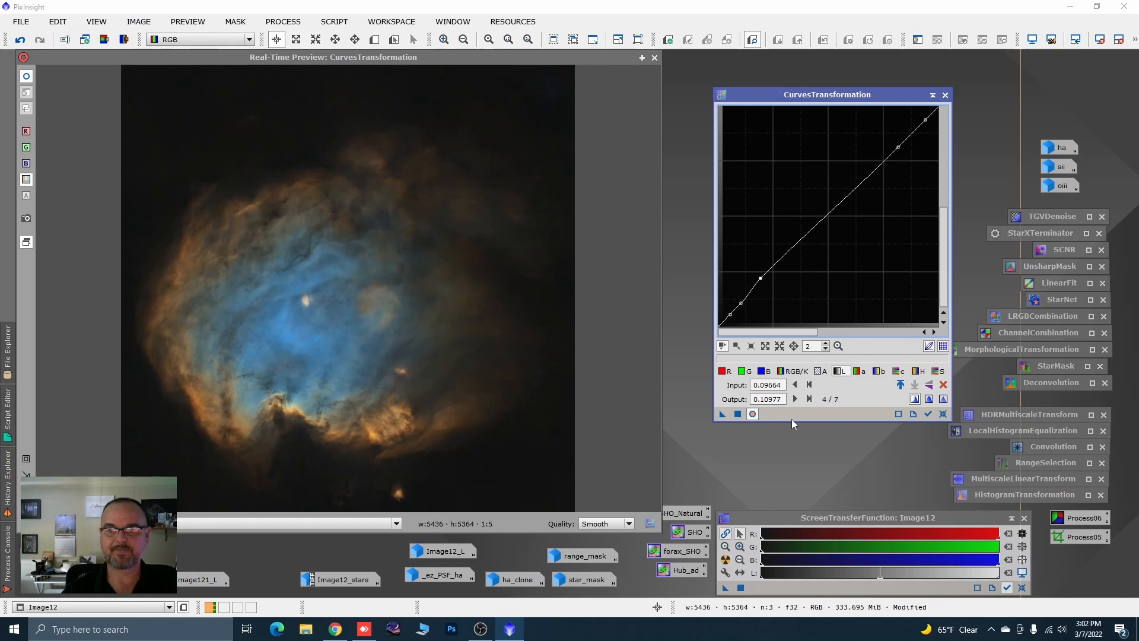
pyautogui.click(737, 414)
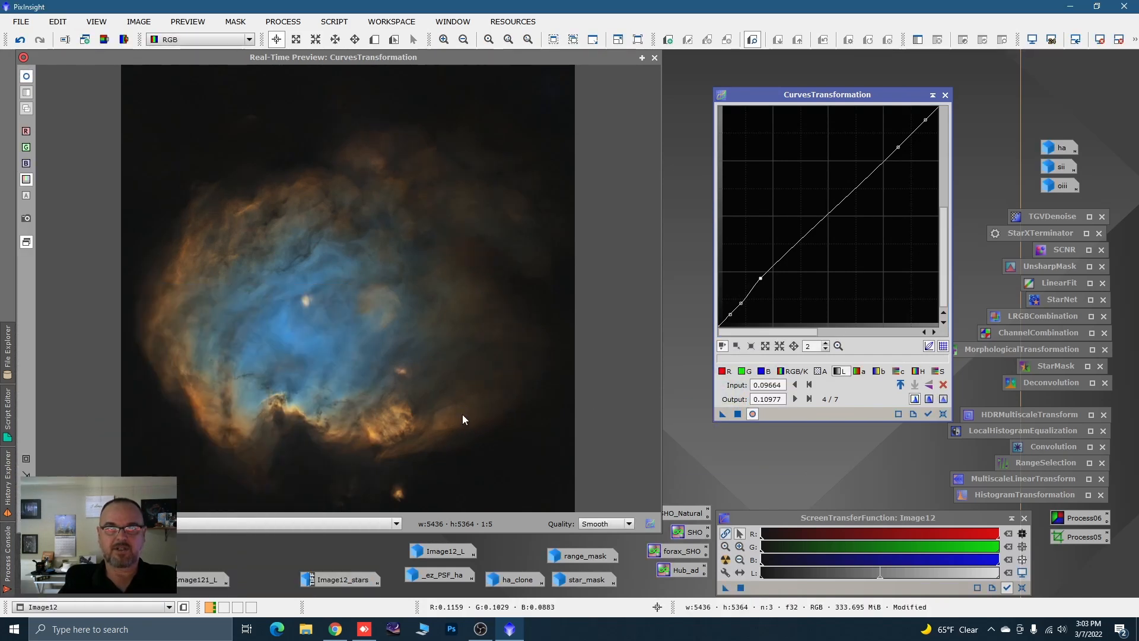
# Reset and collapse CurvesTransformation, and close its real-time preview.
pyautogui.click(943, 413)
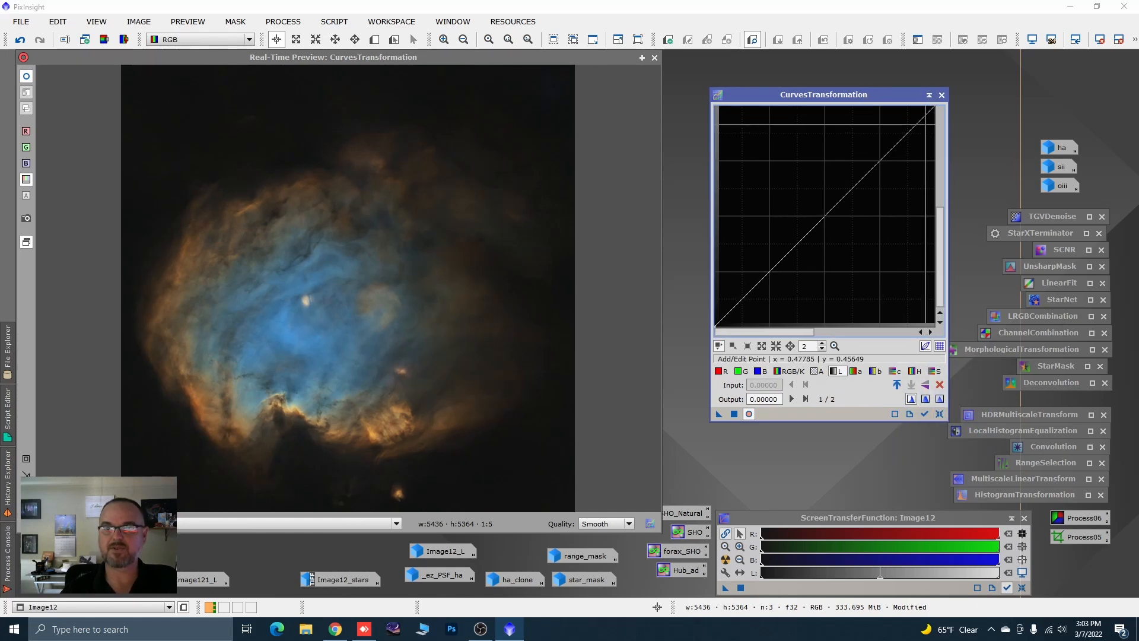
pyautogui.click(933, 96)
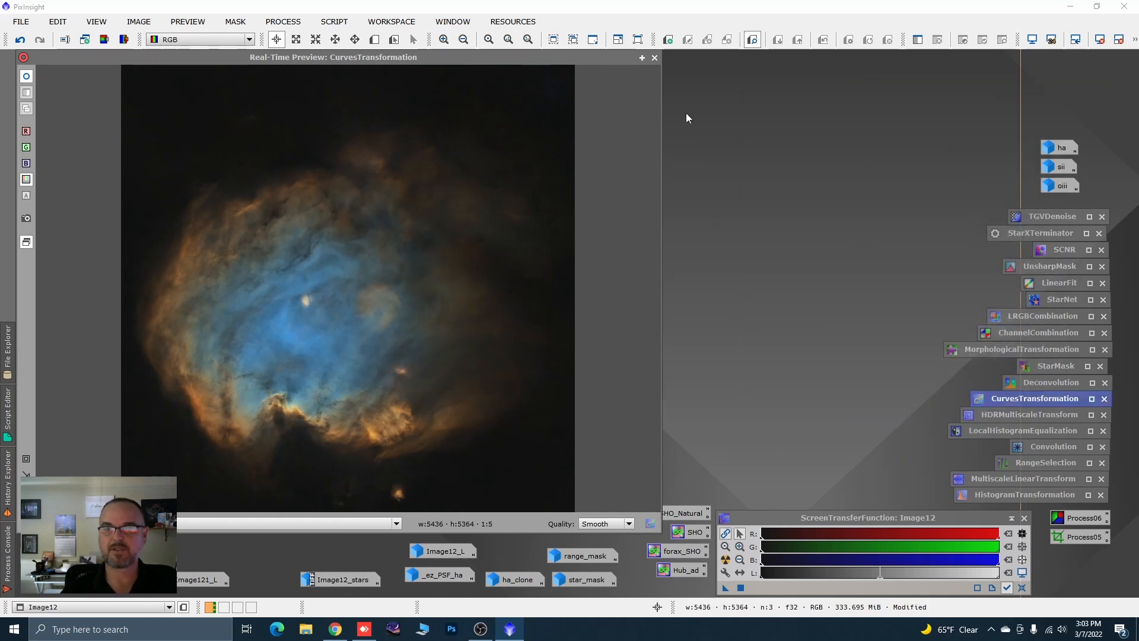
pyautogui.click(655, 57)
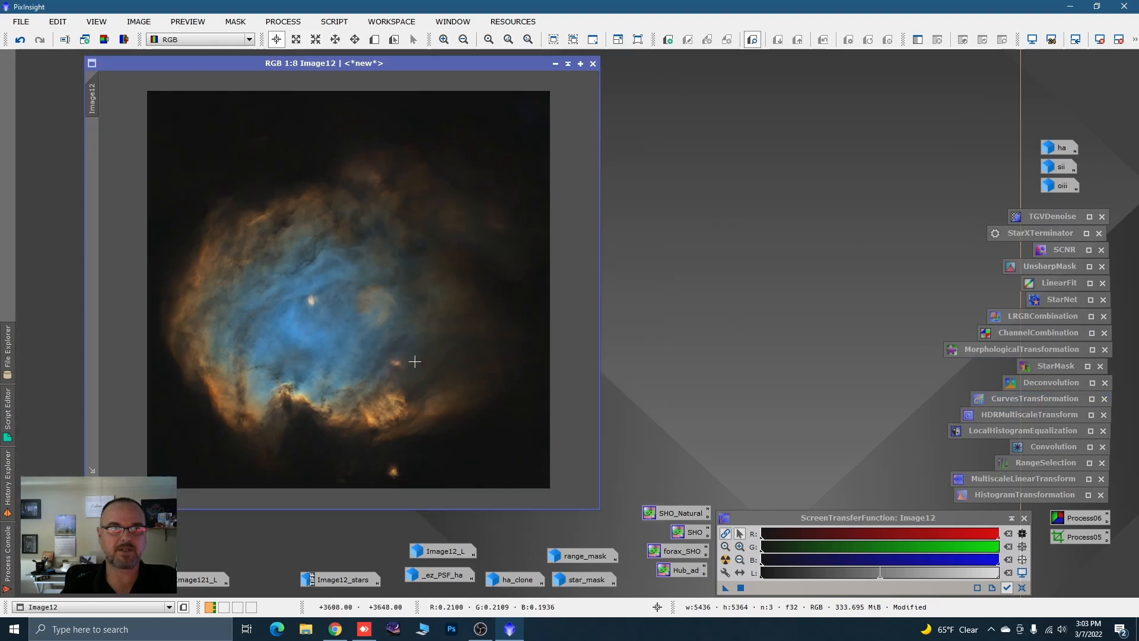
# Check the nebula's detail in Image12 and open ColorSaturation with a real-time preview.
pyautogui.scroll(3, 335, 263)
pyautogui.scroll(2, 335, 263)
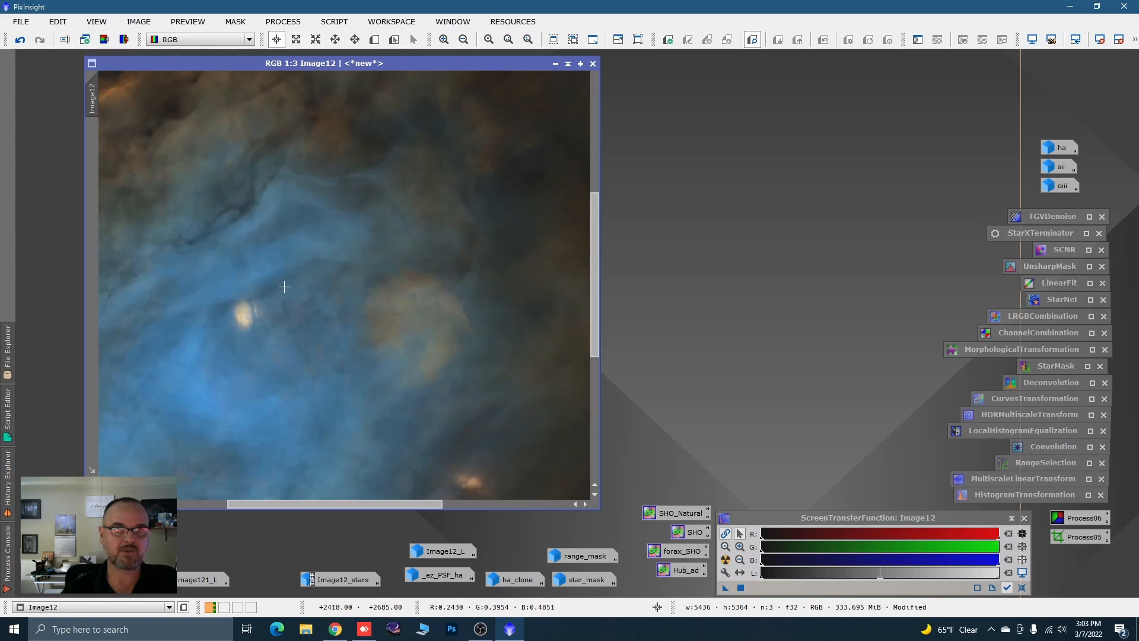
pyautogui.scroll(-3, 393, 257)
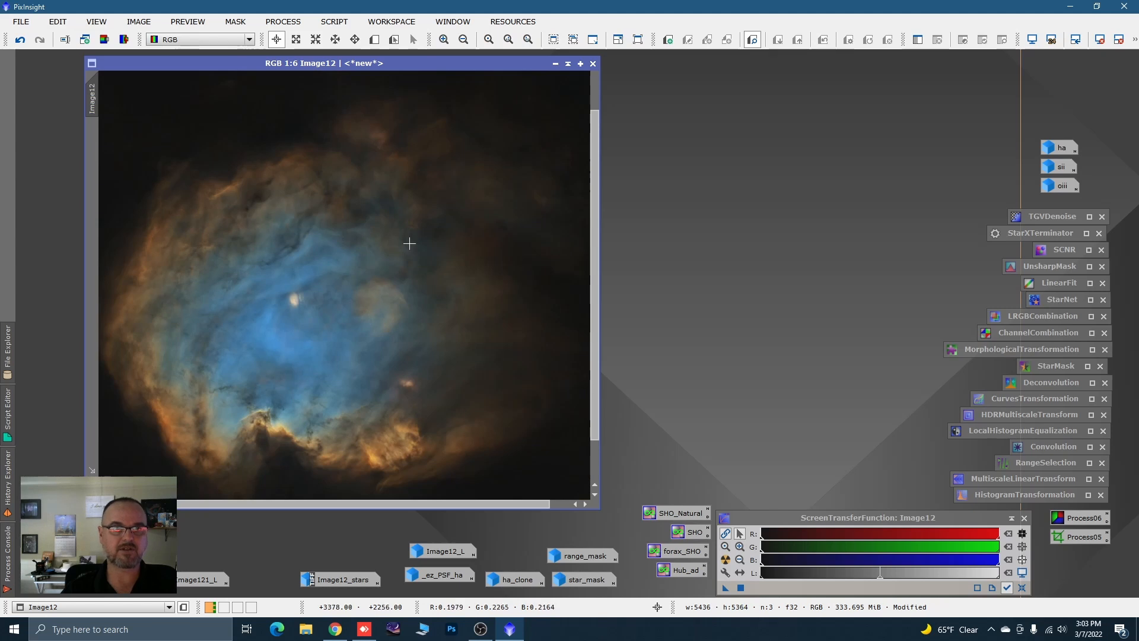
pyautogui.scroll(-1, 409, 243)
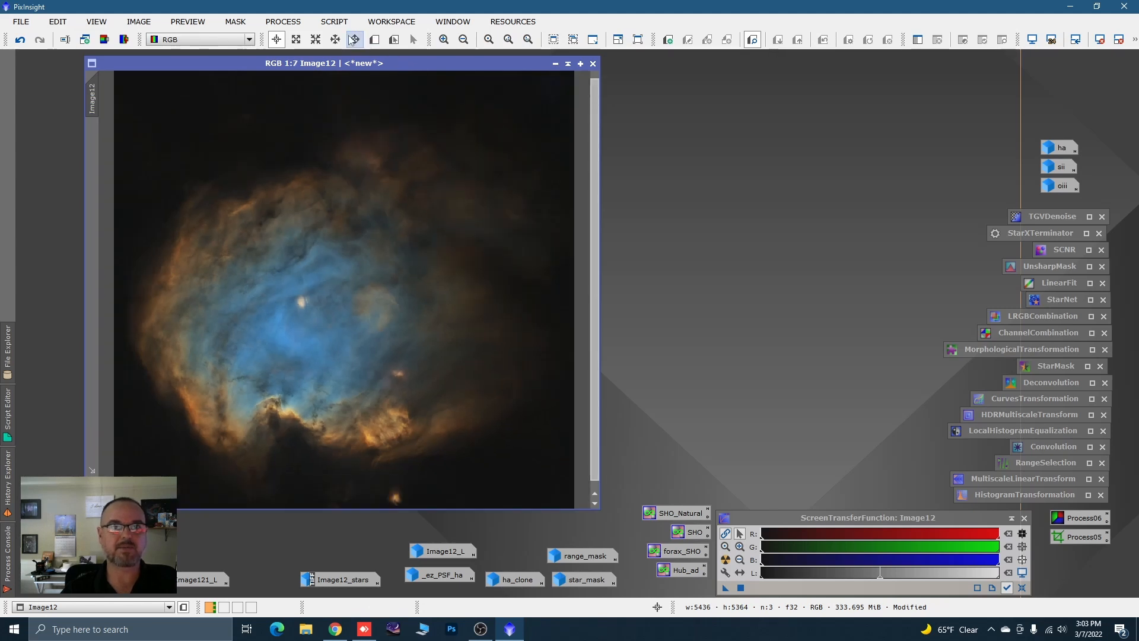
pyautogui.click(289, 23)
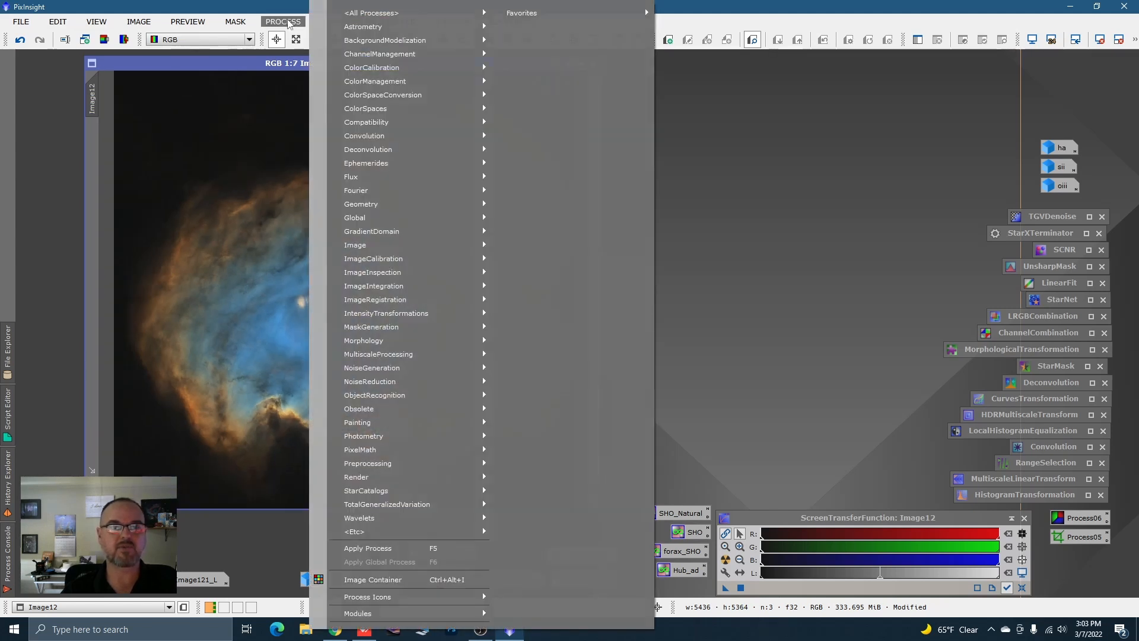
pyautogui.moveTo(380, 13)
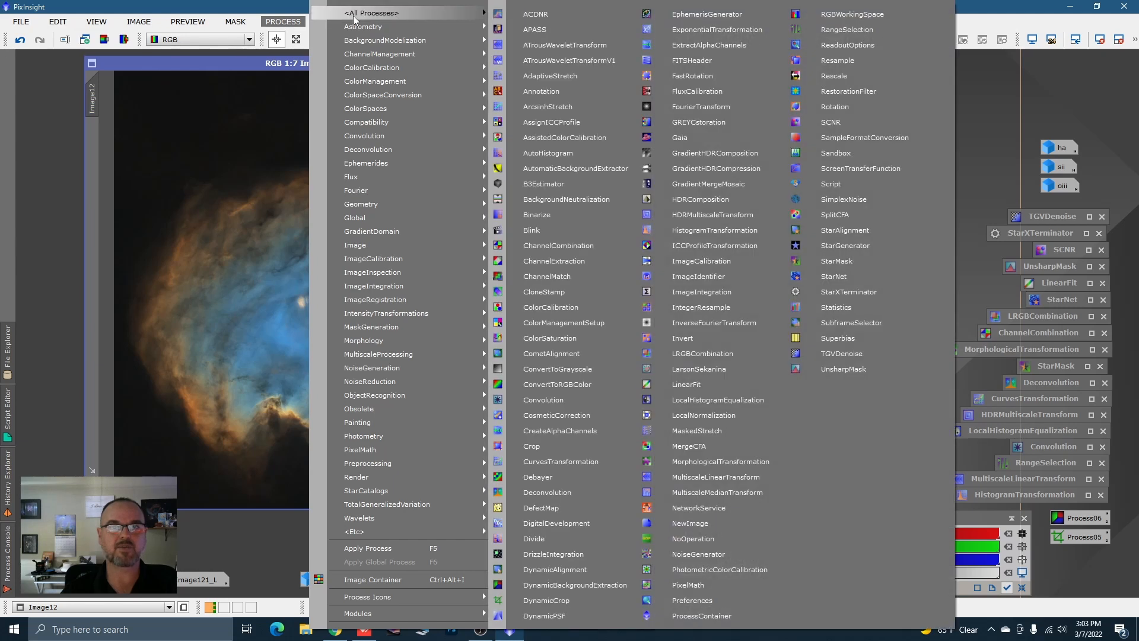
pyautogui.click(544, 337)
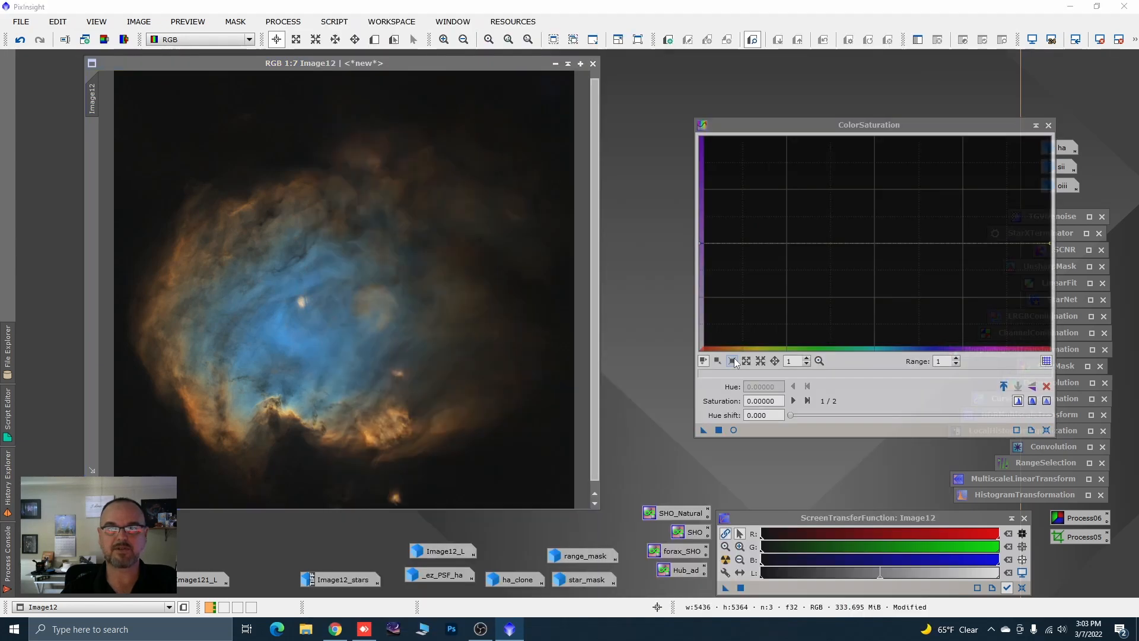
pyautogui.click(733, 430)
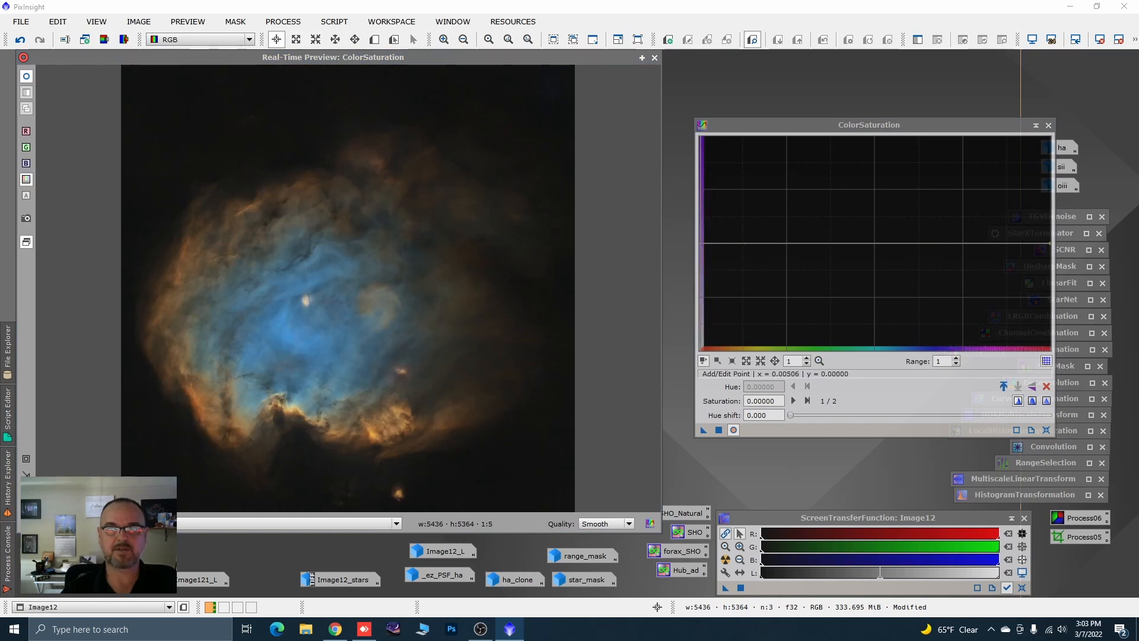
pyautogui.click(828, 240)
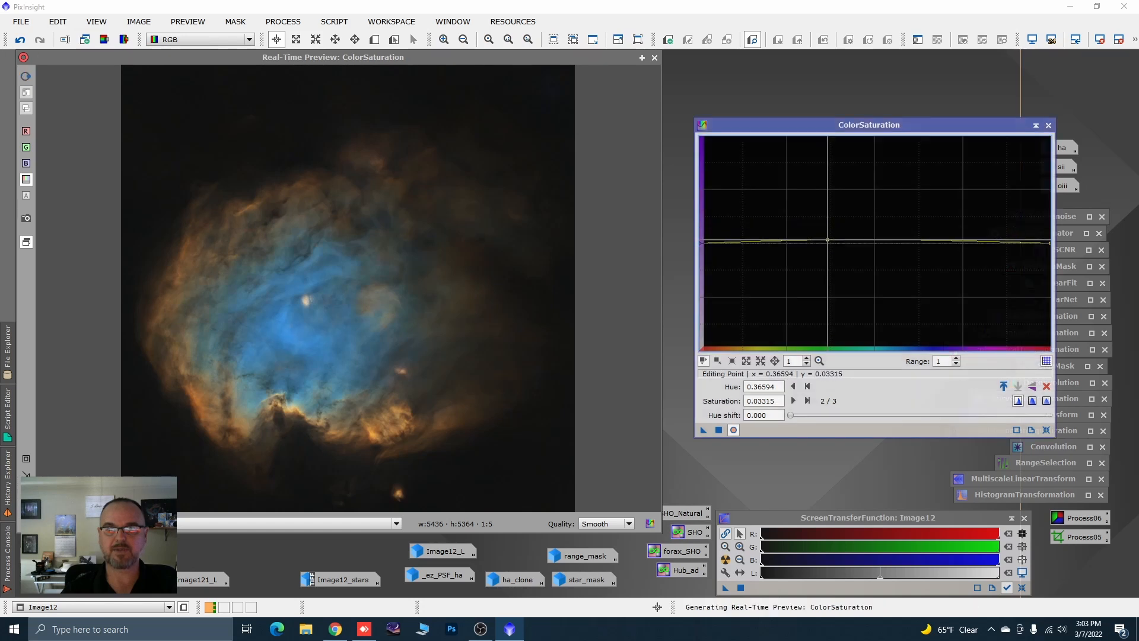
pyautogui.moveTo(827, 240)
pyautogui.mouseDown()
pyautogui.moveTo(838, 147)
pyautogui.moveTo(828, 314)
pyautogui.moveTo(832, 228)
pyautogui.mouseUp()
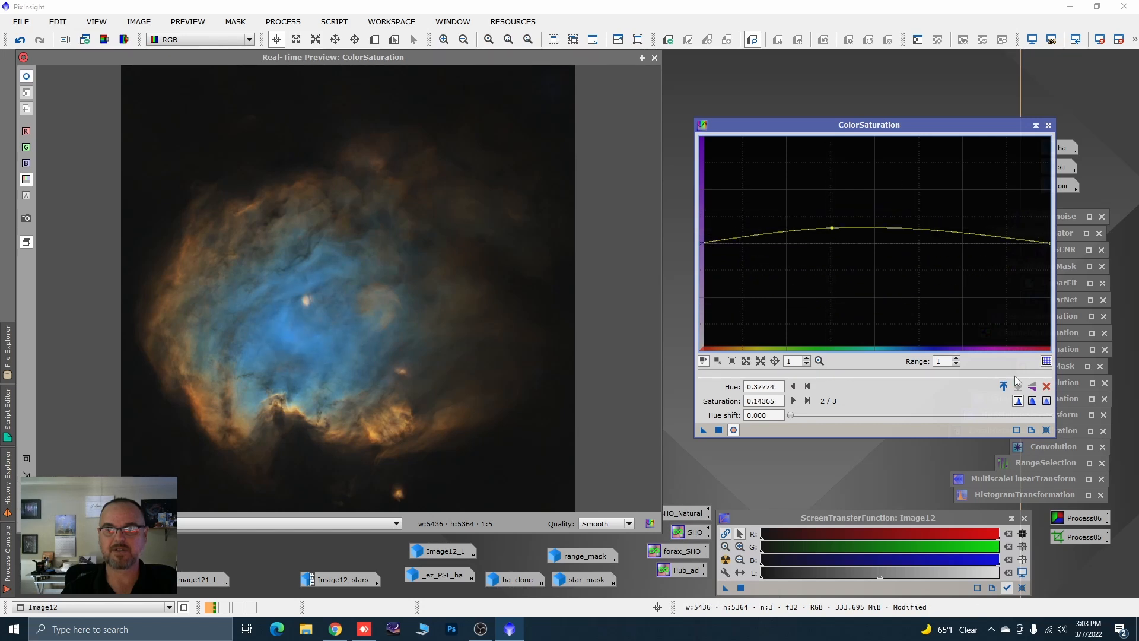
pyautogui.click(1047, 430)
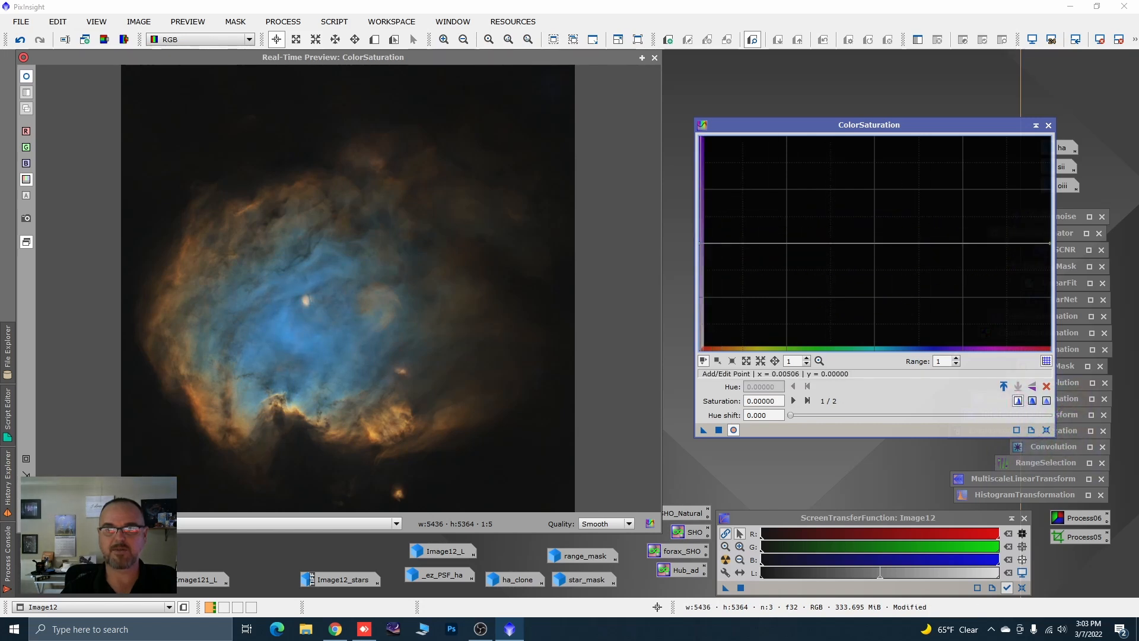
# Raise the whole saturation curve uniformly to 0.12707, apply it to Image12, and reset ColorSaturation.
pyautogui.moveTo(704, 243)
pyautogui.mouseDown()
pyautogui.moveTo(704, 283)
pyautogui.moveTo(704, 230)
pyautogui.mouseUp()
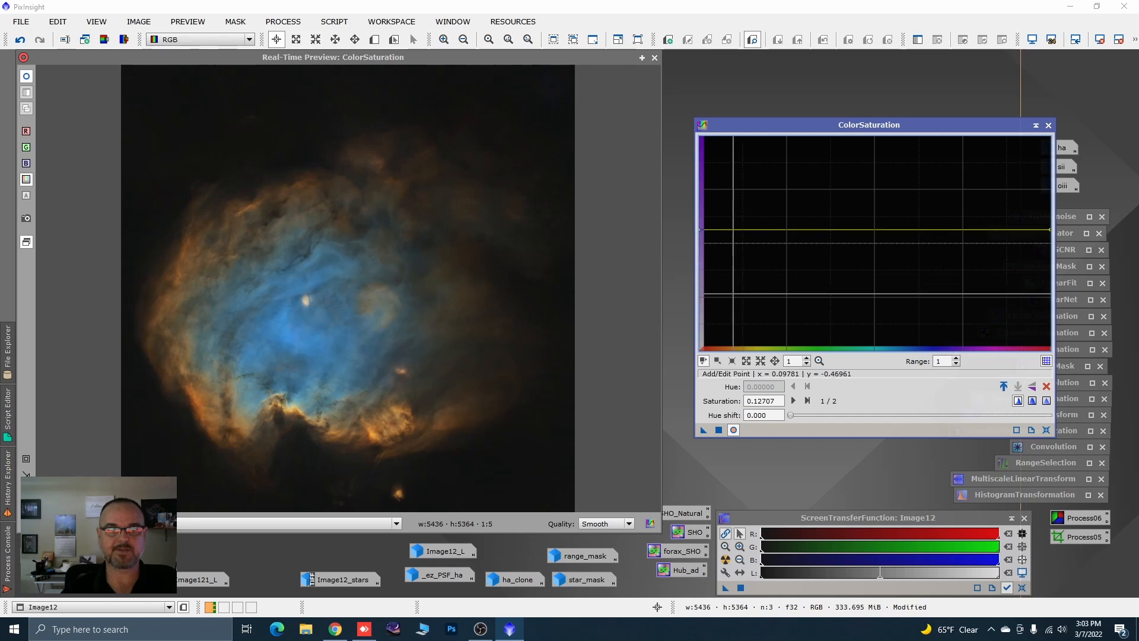
pyautogui.click(719, 430)
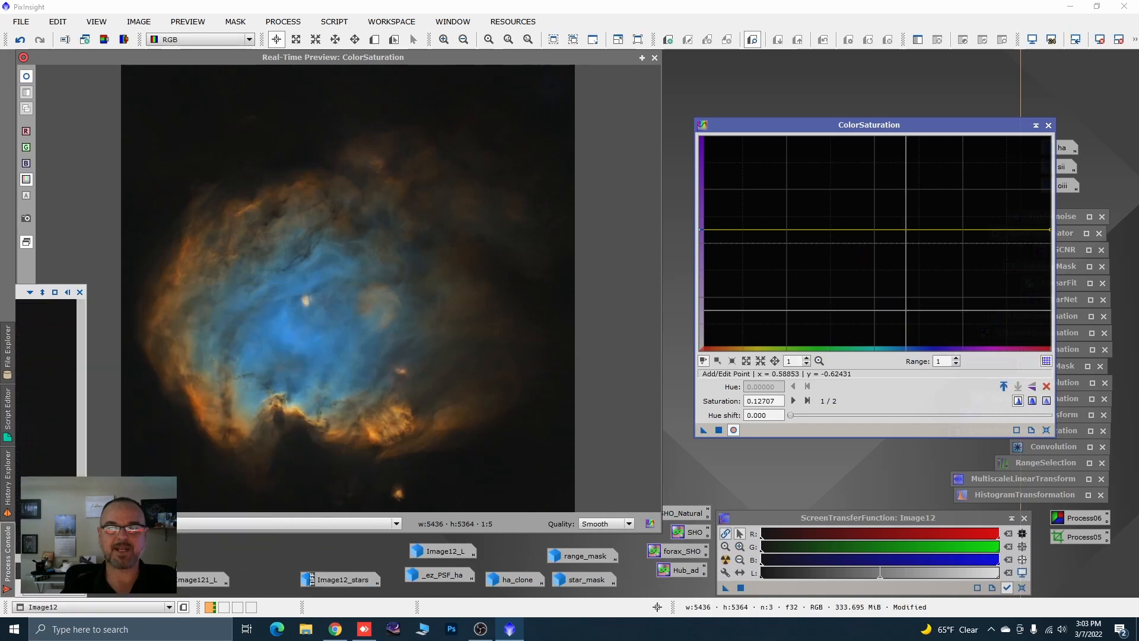
pyautogui.click(1046, 430)
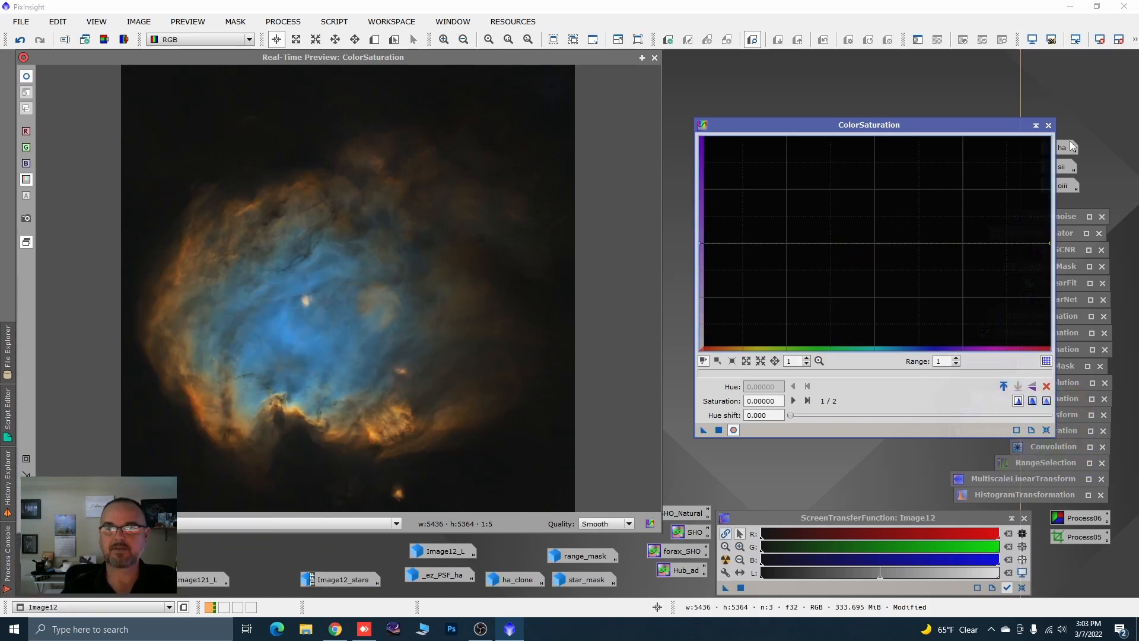
# Close ColorSaturation and its real-time preview, and check the saturated nebula in Image12 up close.
pyautogui.click(1048, 124)
pyautogui.click(655, 58)
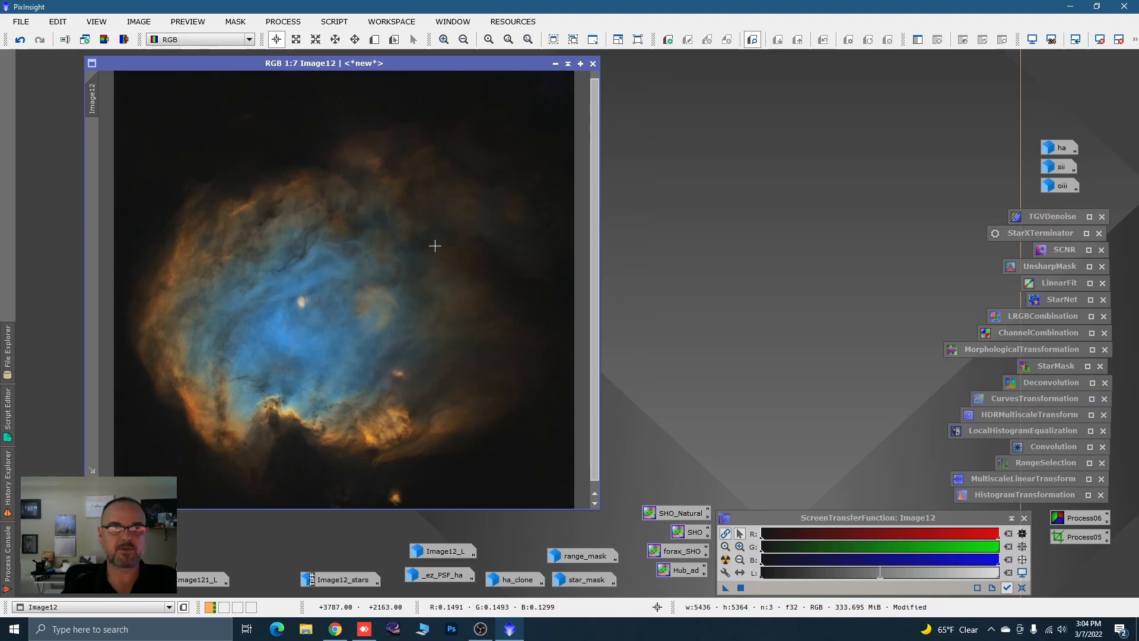
pyautogui.scroll(3, 324, 330)
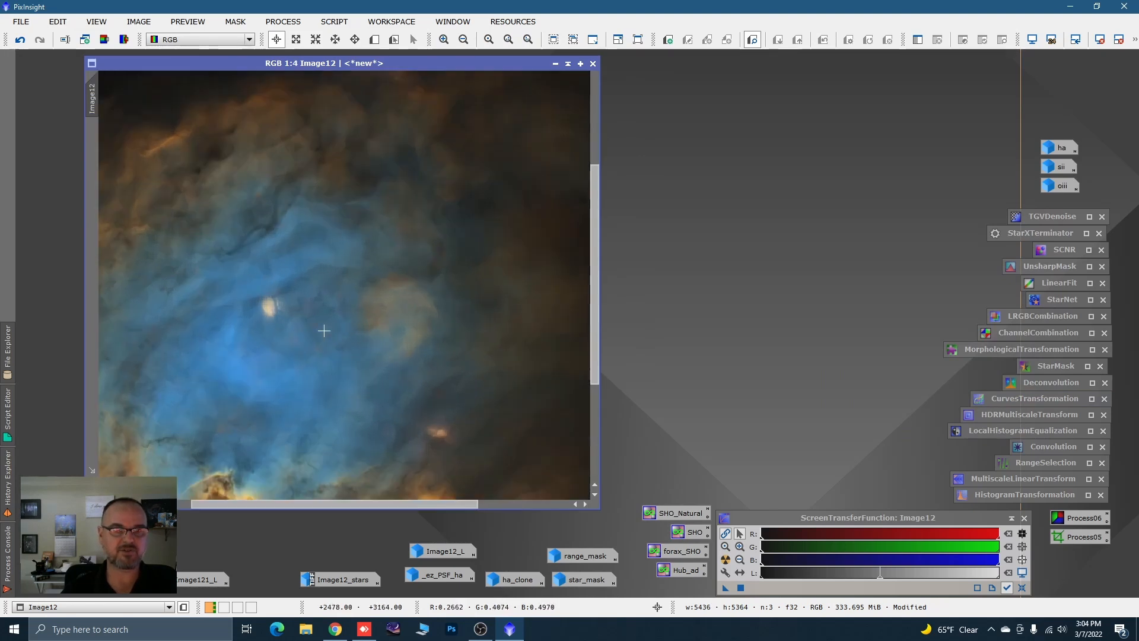
pyautogui.scroll(-3, 392, 271)
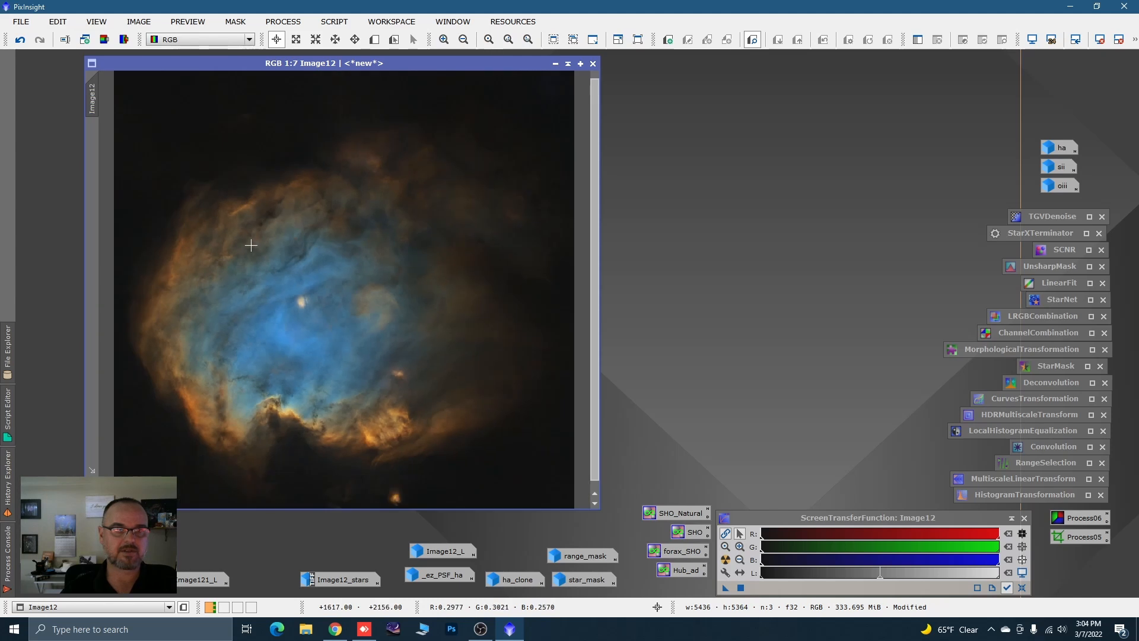
# Run the DarkStructureEnhance script on Image12 with the amount set to 0.31.
pyautogui.click(334, 21)
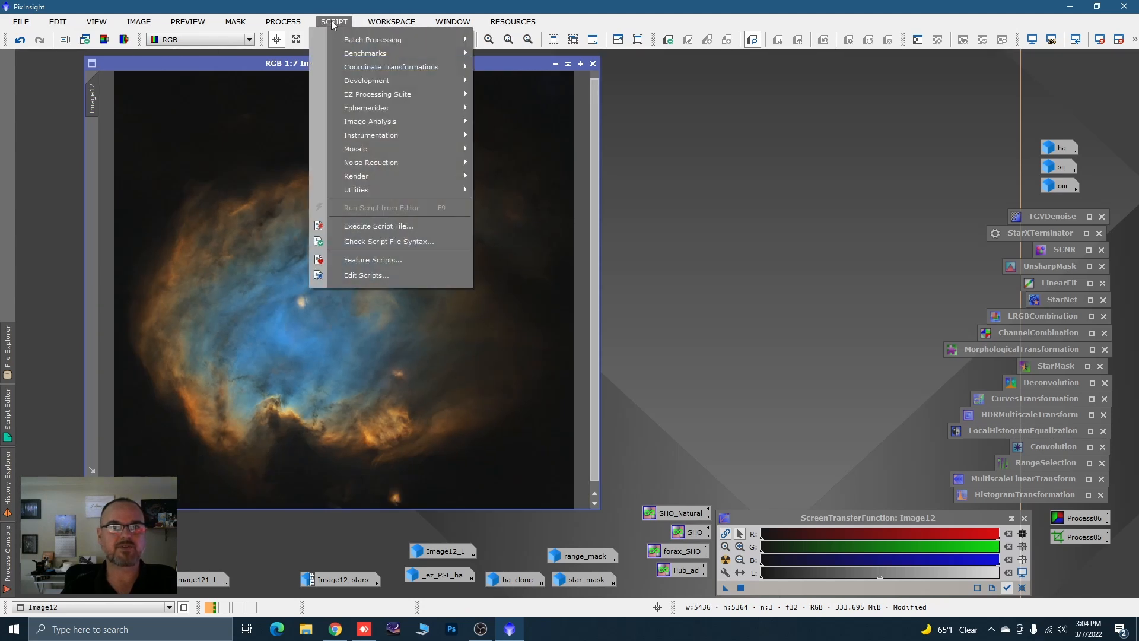
pyautogui.moveTo(380, 190)
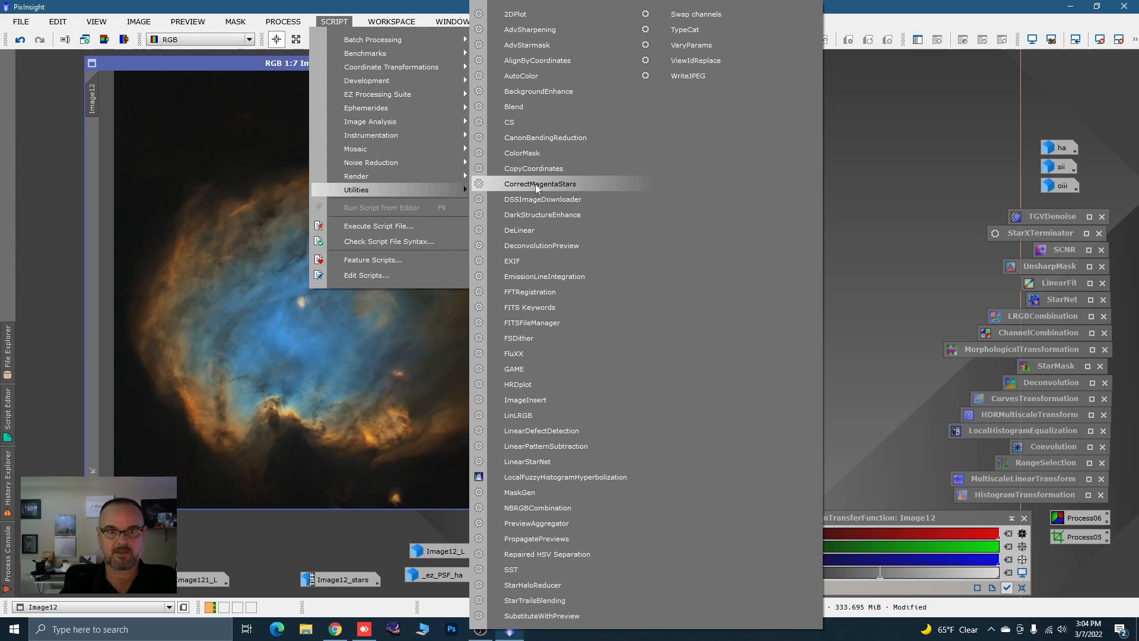
pyautogui.click(542, 215)
pyautogui.moveTo(615, 196); pyautogui.dragTo(819, 130)
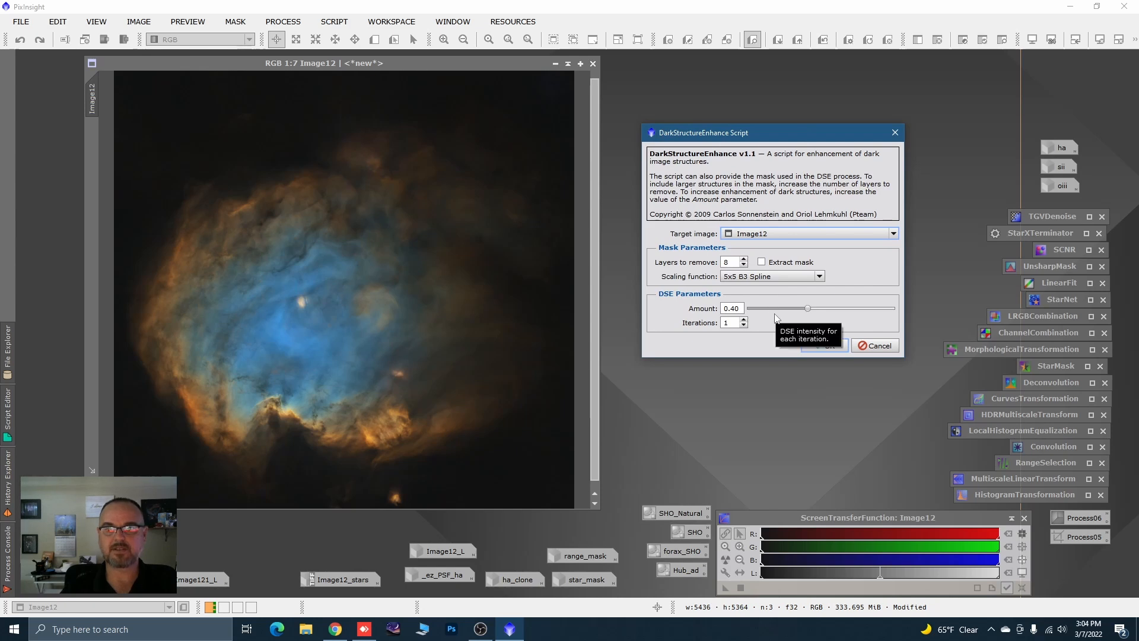
pyautogui.moveTo(807, 309); pyautogui.dragTo(799, 312)
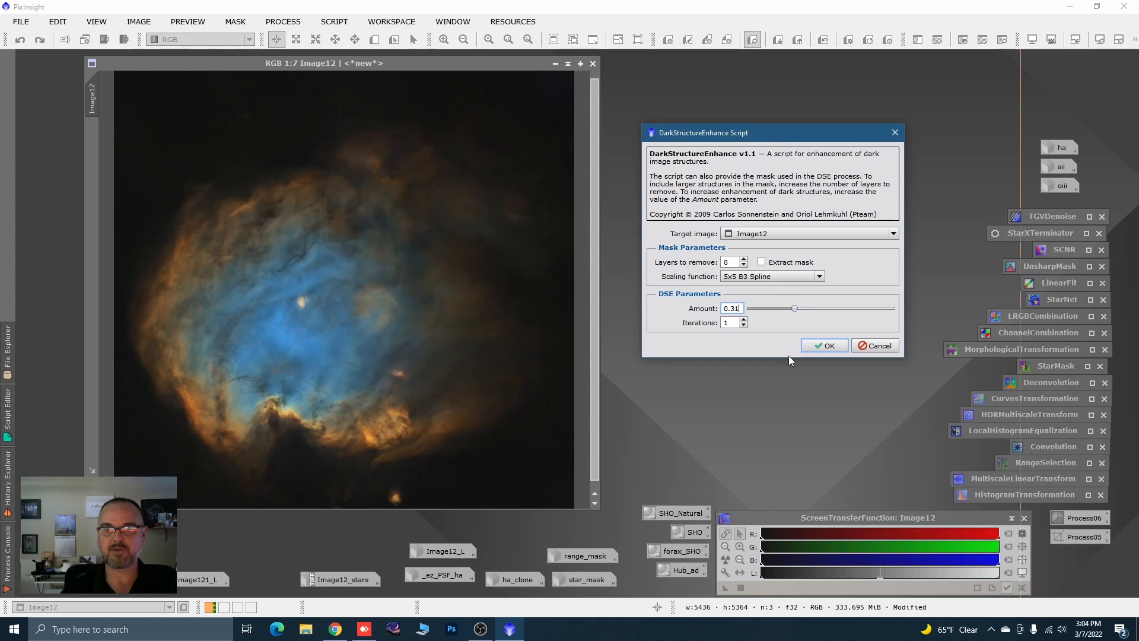
pyautogui.click(824, 346)
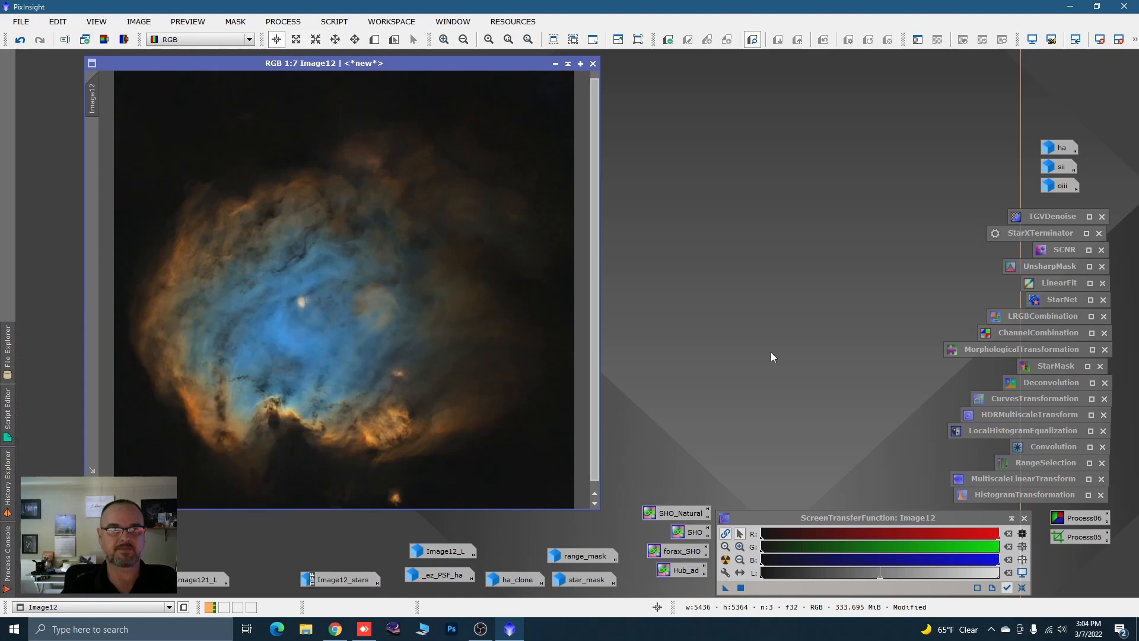
# Compare Image12 with and without the dark structure enhancement and examine the dark lanes in the nebula's core and rim.
pyautogui.click(20, 40)
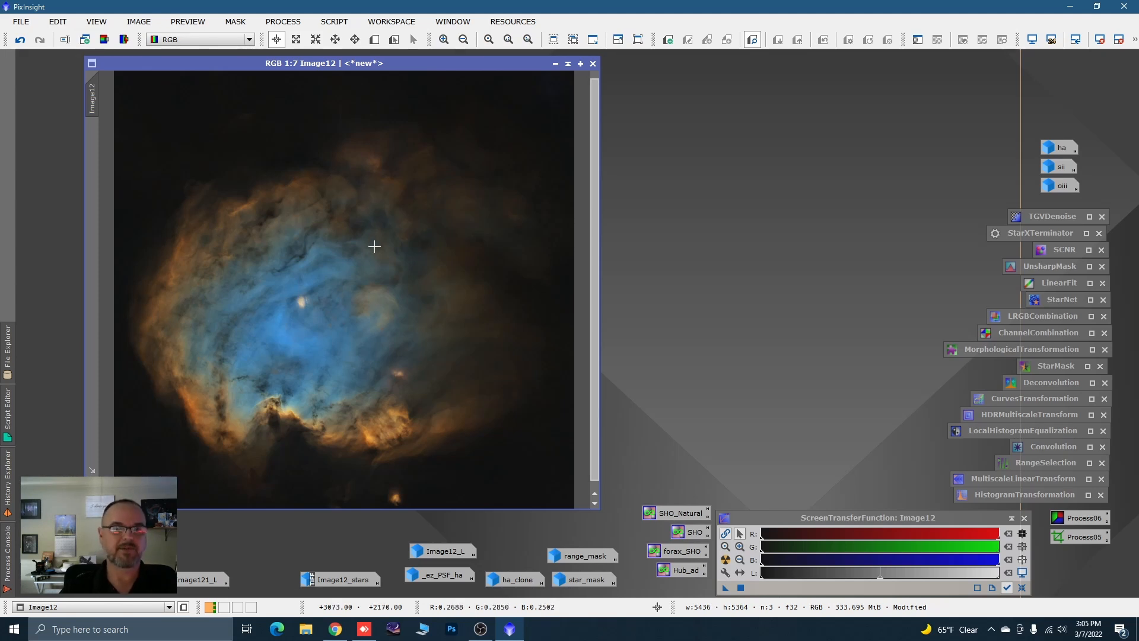
pyautogui.scroll(4, 375, 246)
pyautogui.press('space')
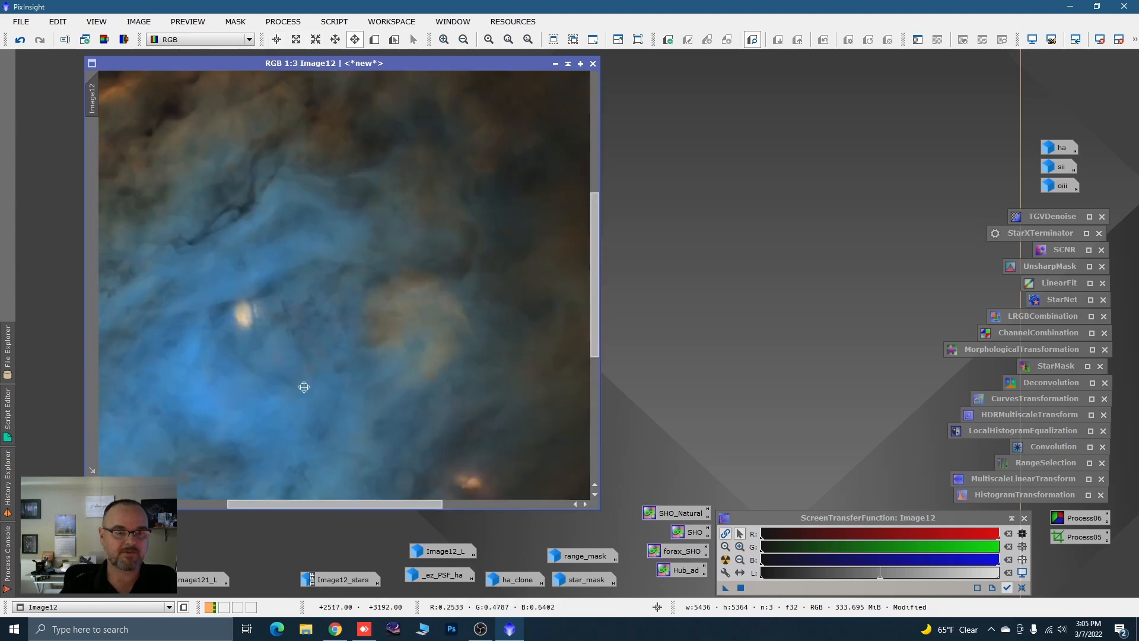
pyautogui.moveTo(303, 387); pyautogui.dragTo(413, 167)
pyautogui.scroll(-4, 338, 292)
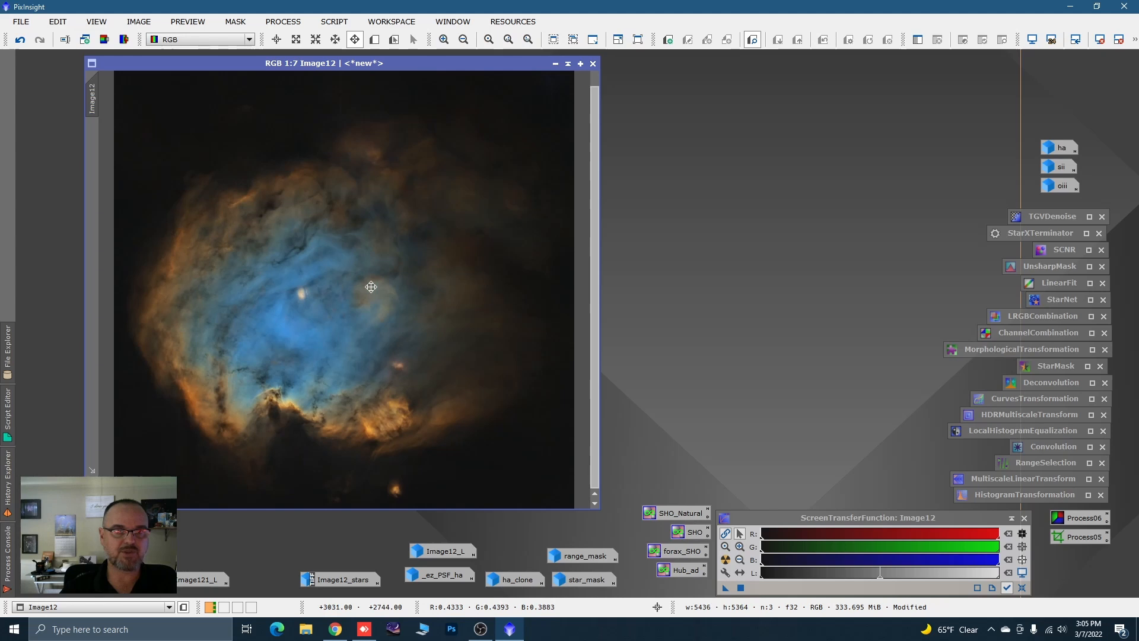
pyautogui.hotkey('alt', 'r')
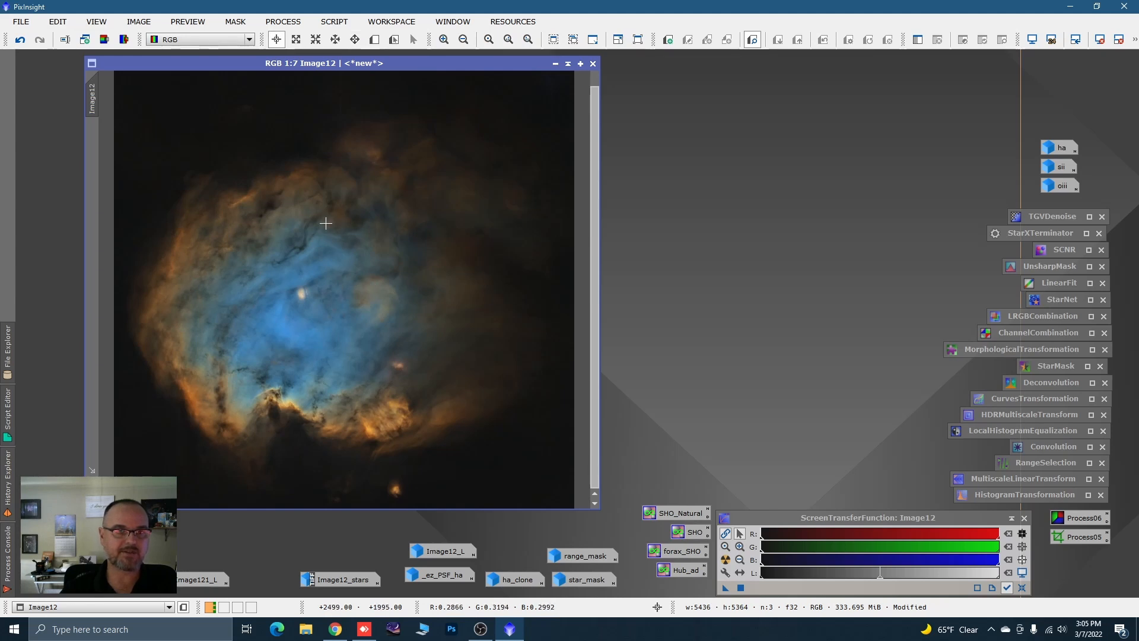
pyautogui.scroll(-1, 348, 215)
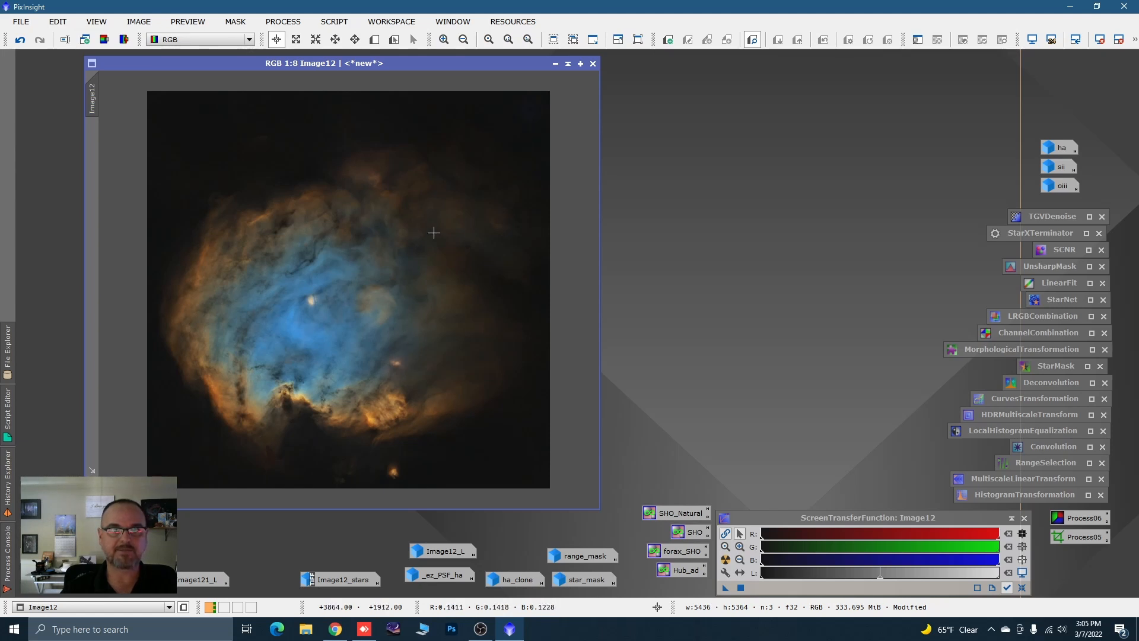
# Change the identifier of Image12 to pix_only and minimize its window.
pyautogui.click(555, 64)
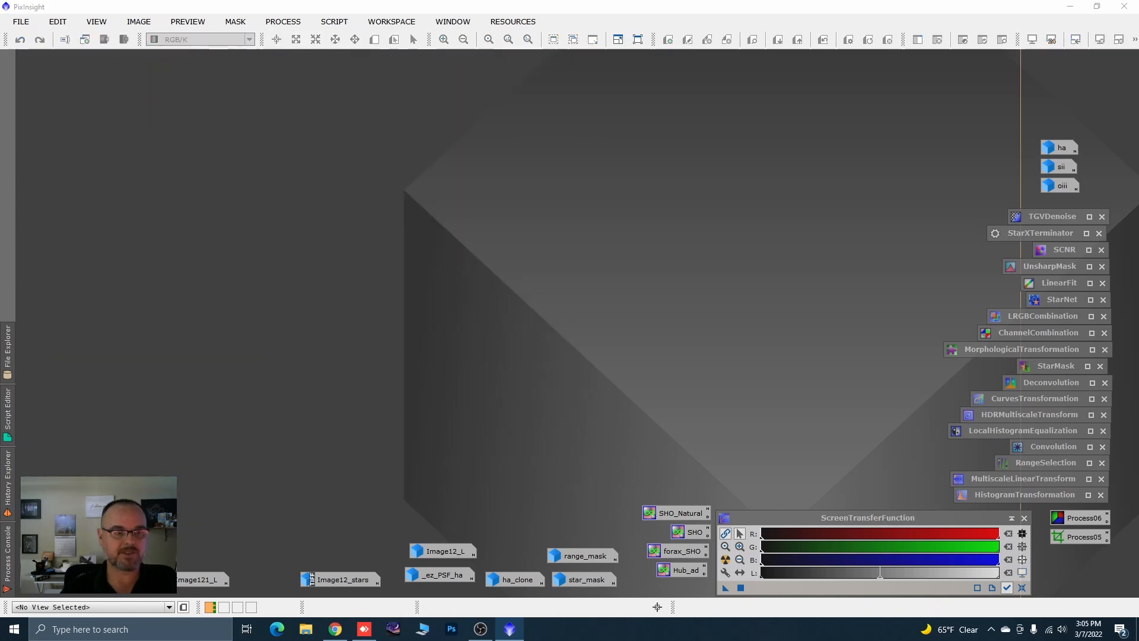
pyautogui.doubleClick(77, 575)
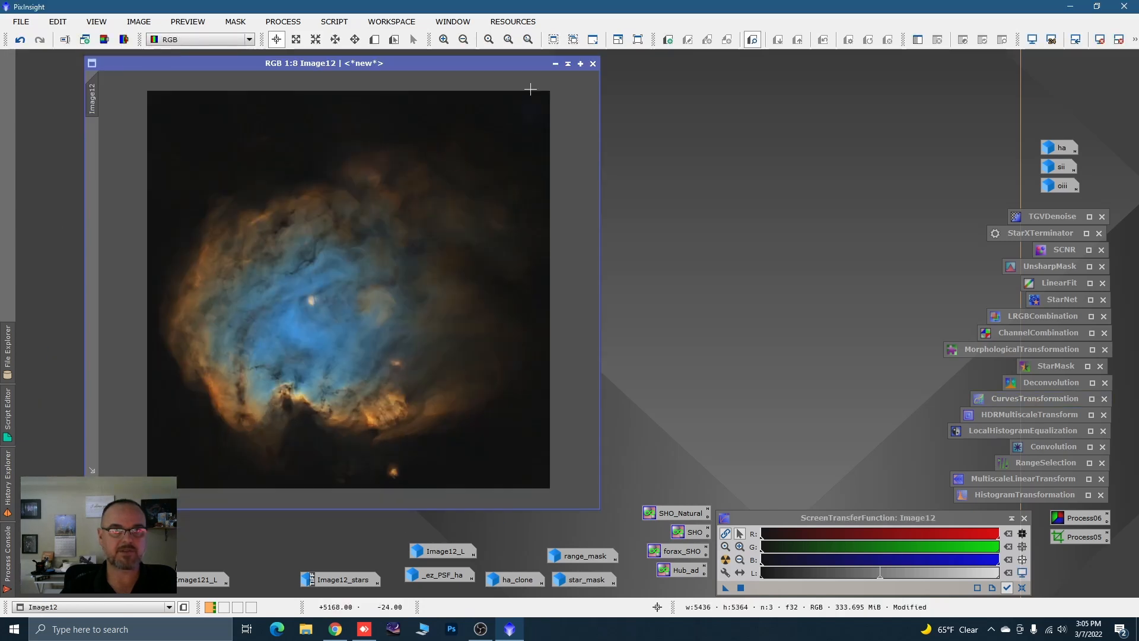
pyautogui.doubleClick(93, 101)
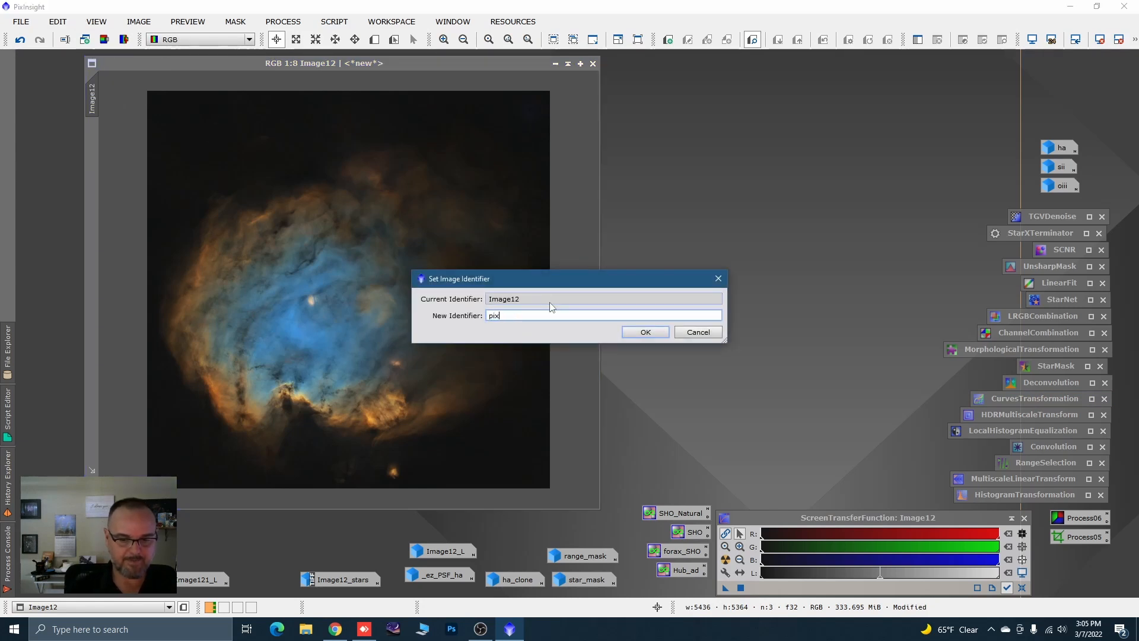
pyautogui.write('pix_only')
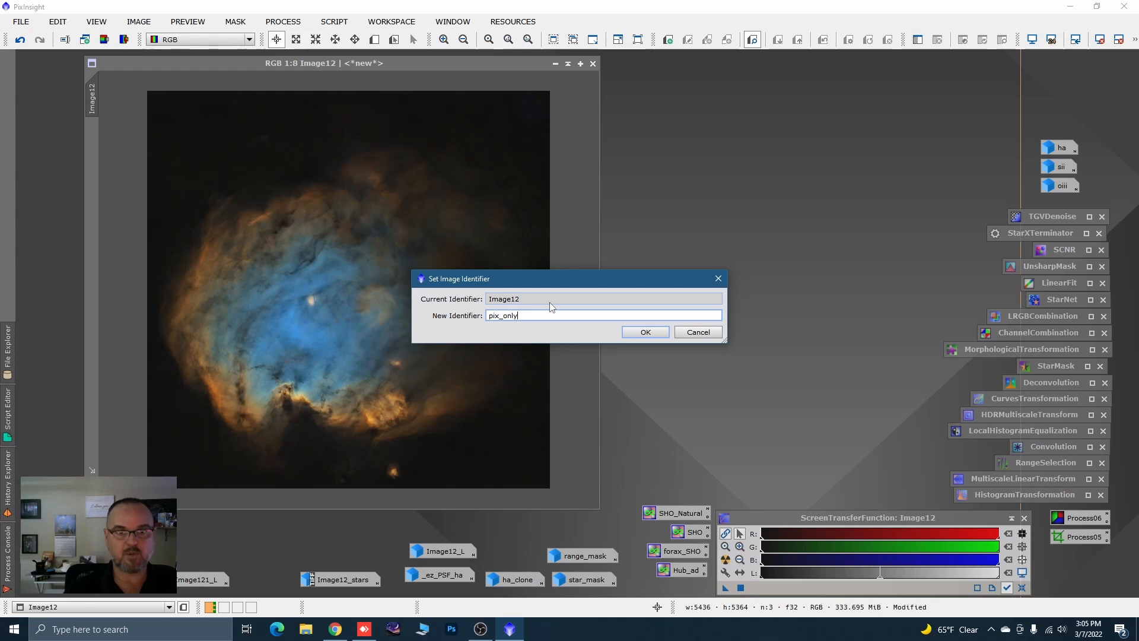
pyautogui.click(632, 333)
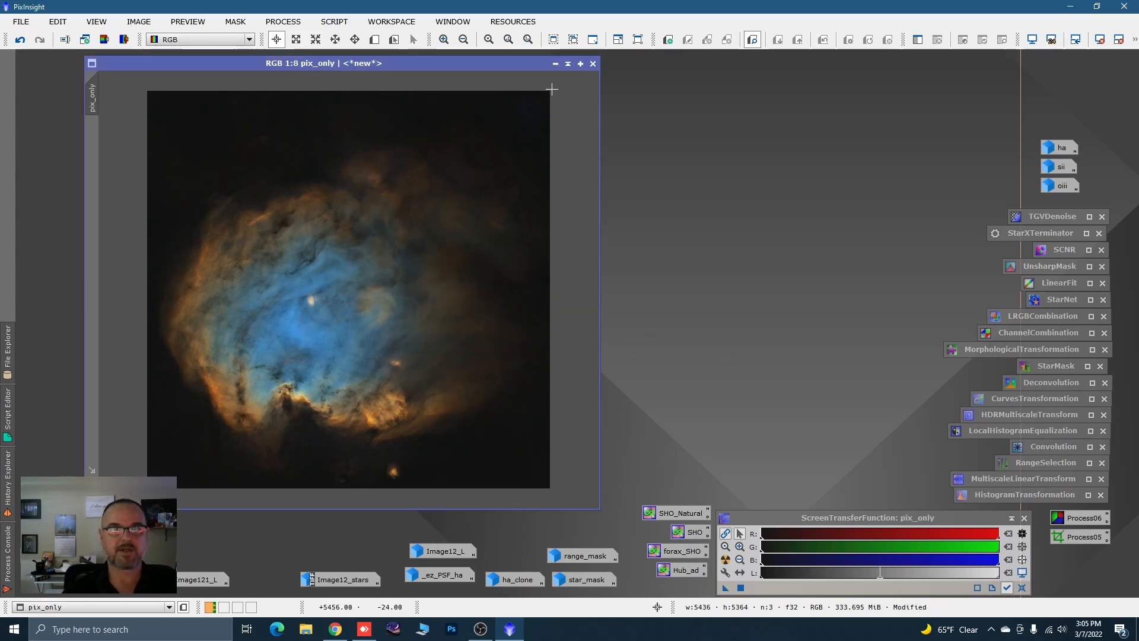
pyautogui.click(555, 64)
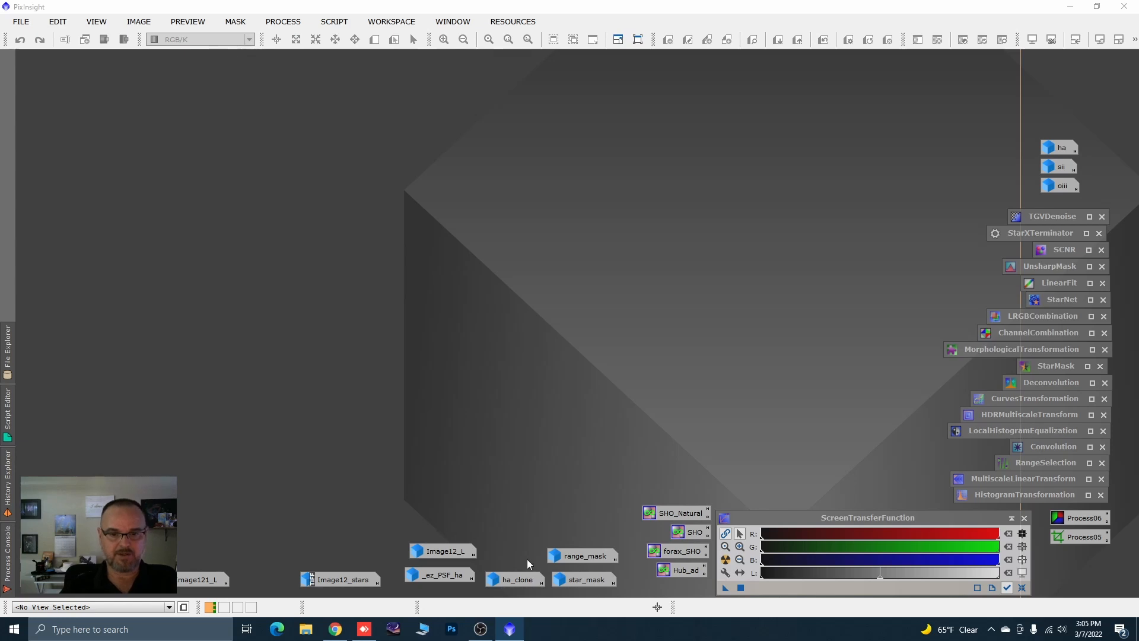
# Restore the minimized Image12_stars image, enlarge its window and move it into the free workspace area.
pyautogui.doubleClick(362, 579)
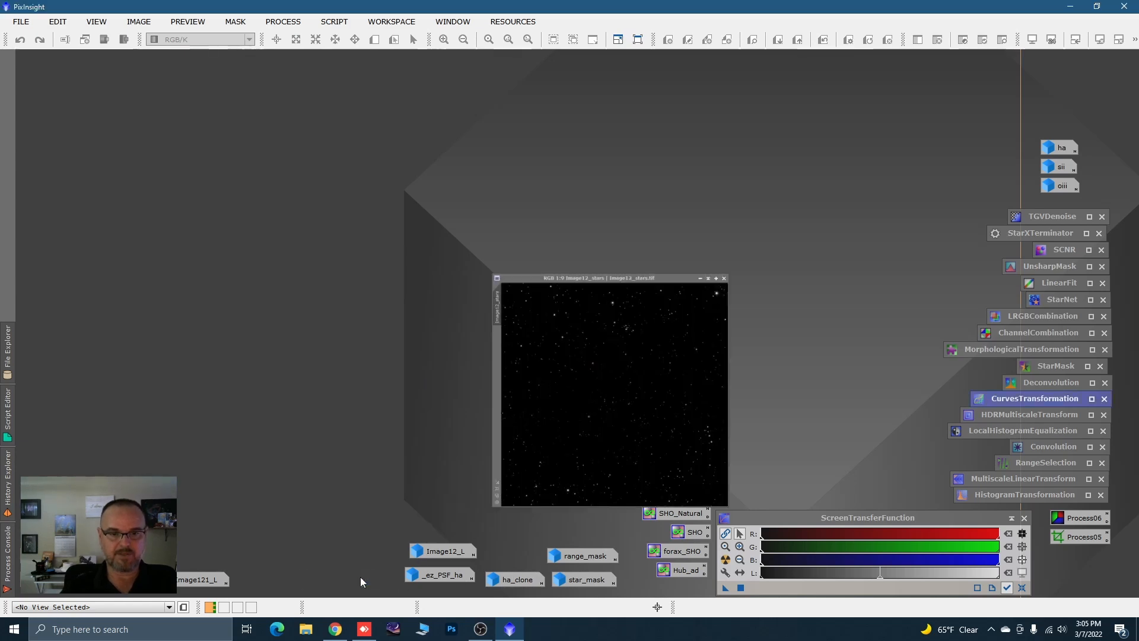
pyautogui.moveTo(711, 109); pyautogui.dragTo(318, 77)
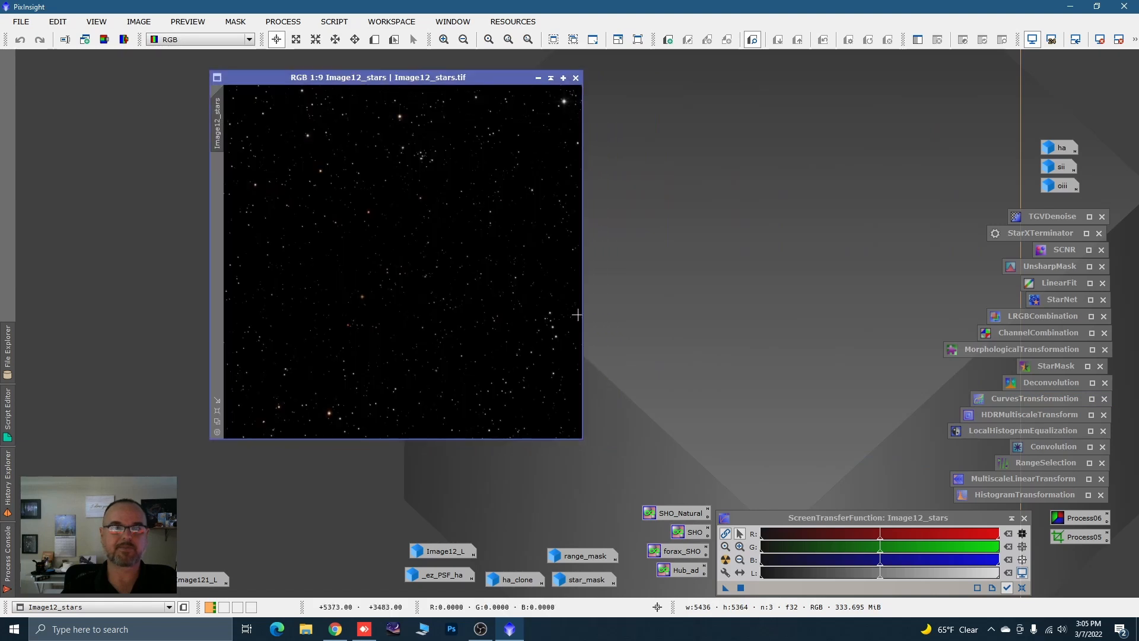
pyautogui.moveTo(582, 439); pyautogui.dragTo(702, 477)
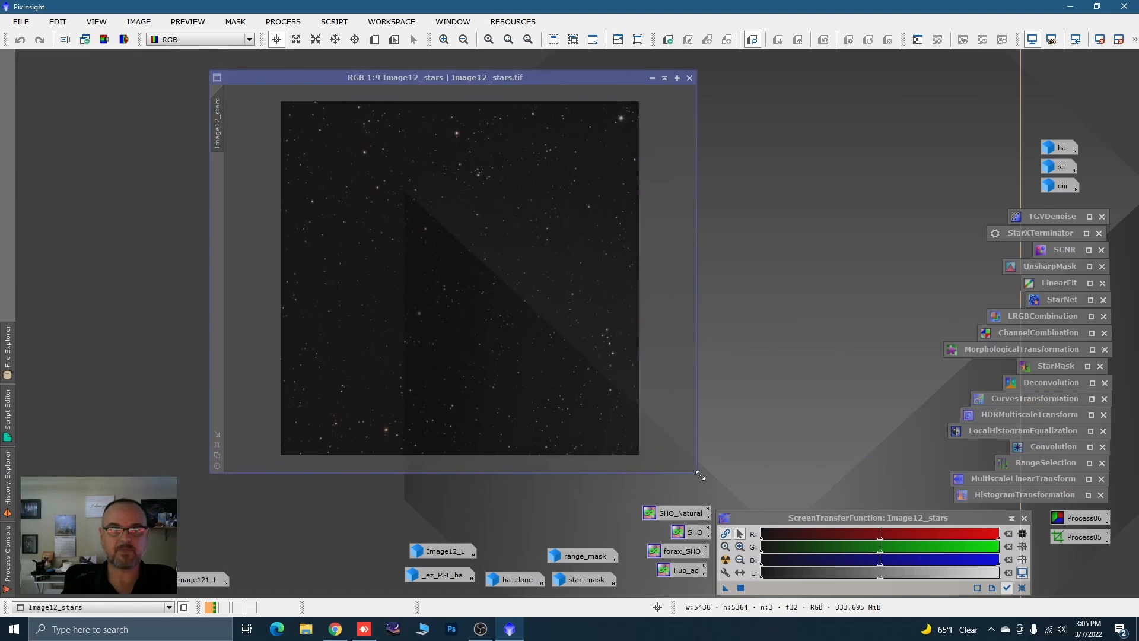
pyautogui.moveTo(294, 77); pyautogui.dragTo(205, 83)
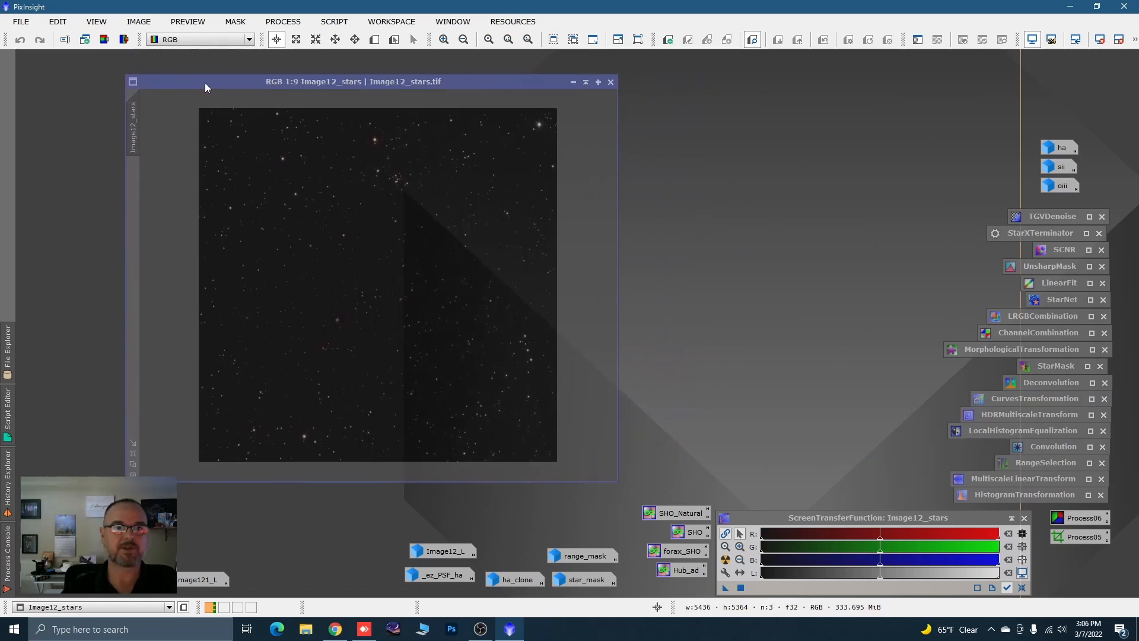
# Examine the color and shape of the bright orange and red stars in Image12_stars up close.
pyautogui.scroll(1, 330, 140)
pyautogui.scroll(4, 330, 140)
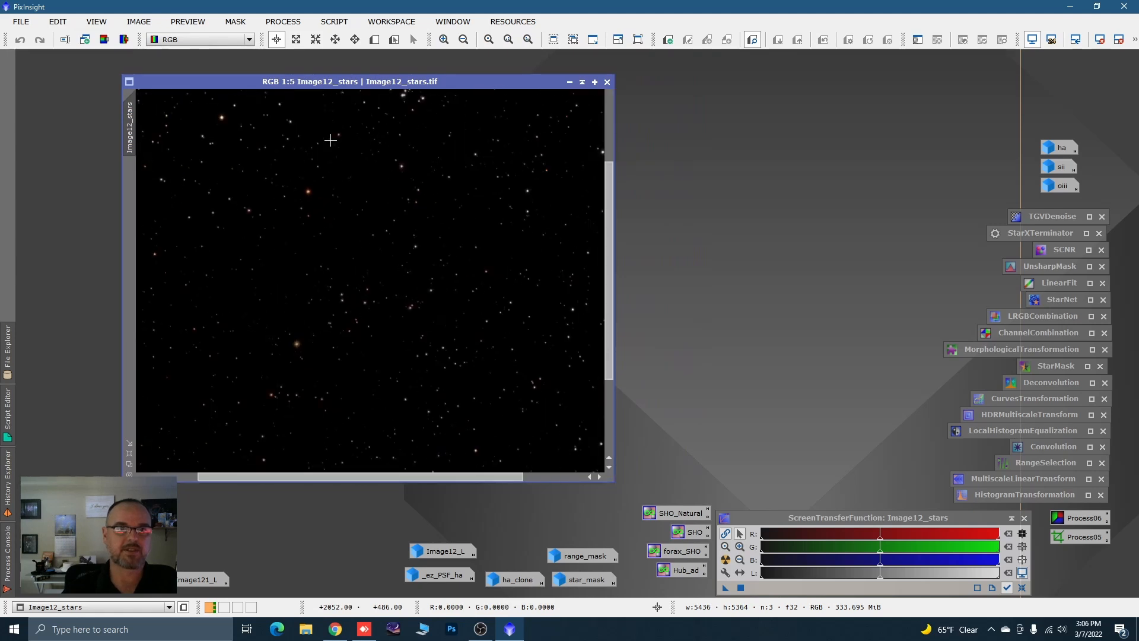
pyautogui.scroll(3, 329, 188)
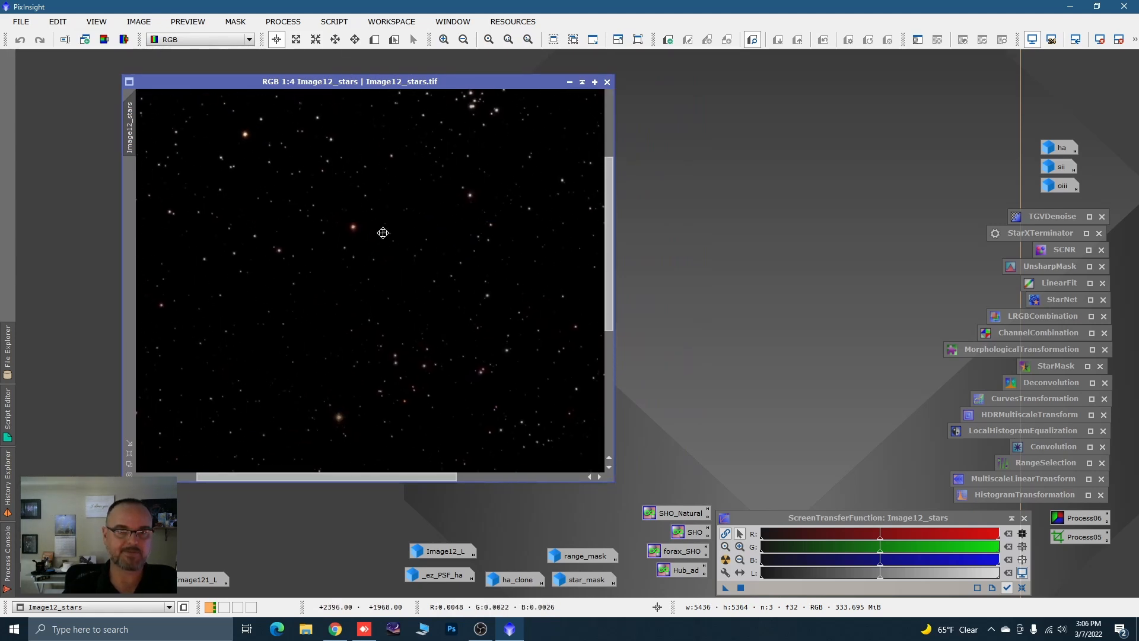
pyautogui.press('space')
pyautogui.moveTo(382, 248); pyautogui.dragTo(445, 382)
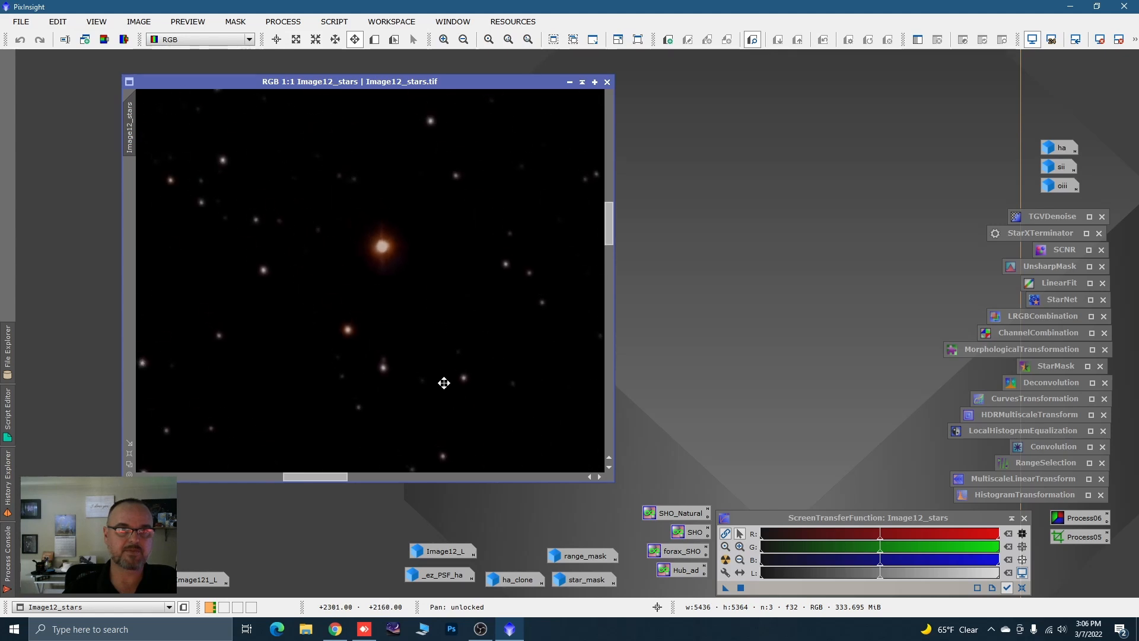
pyautogui.scroll(1, 400, 264)
pyautogui.moveTo(397, 254); pyautogui.dragTo(396, 283)
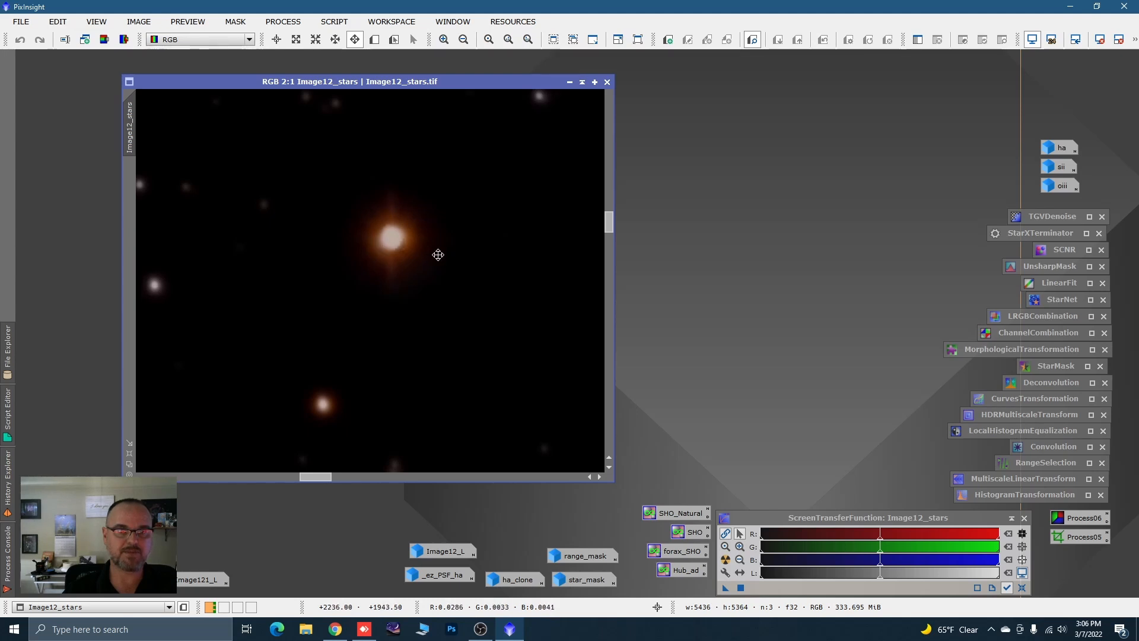
pyautogui.scroll(-1, 437, 254)
pyautogui.scroll(-1, 481, 287)
pyautogui.moveTo(480, 287); pyautogui.dragTo(498, 354)
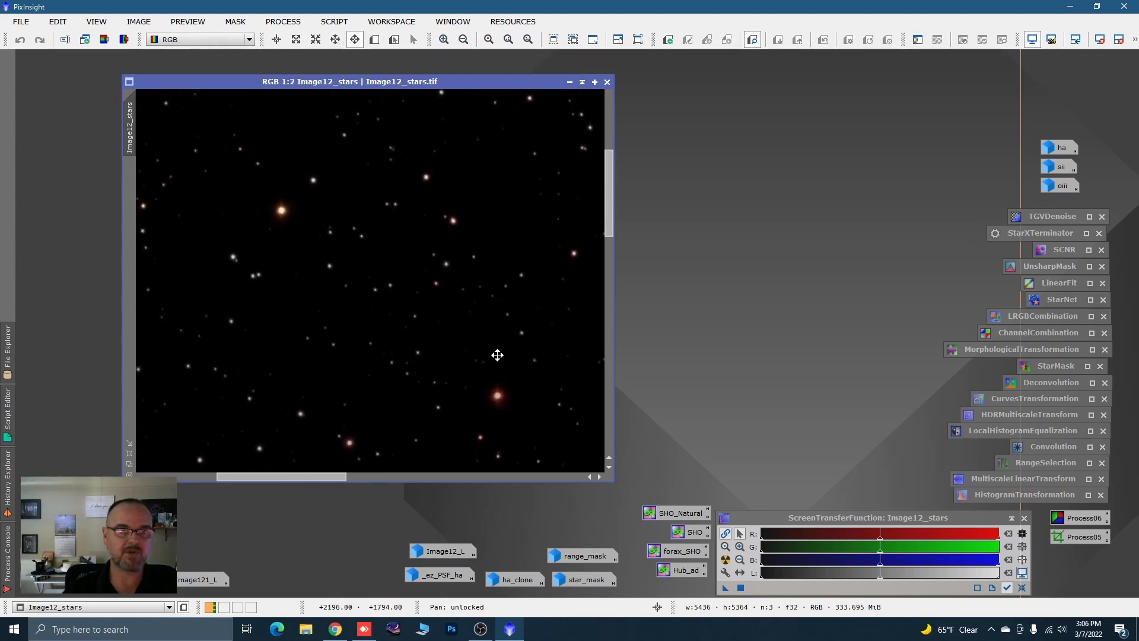
pyautogui.scroll(1, 300, 198)
pyautogui.moveTo(300, 198); pyautogui.dragTo(432, 331)
pyautogui.scroll(1, 384, 309)
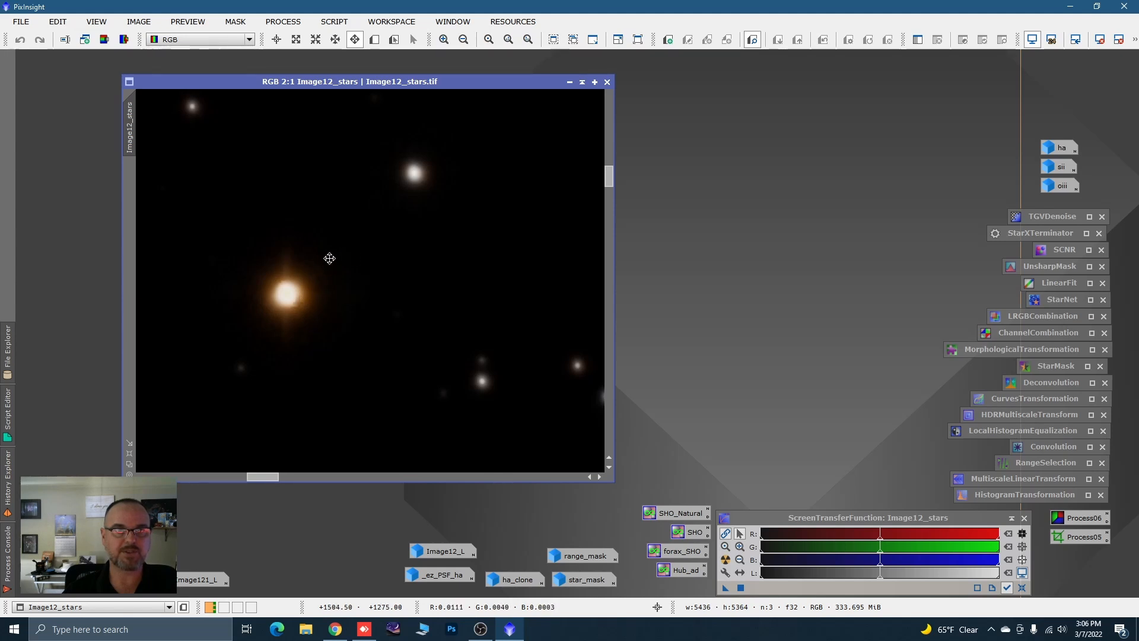
pyautogui.scroll(-7, 346, 234)
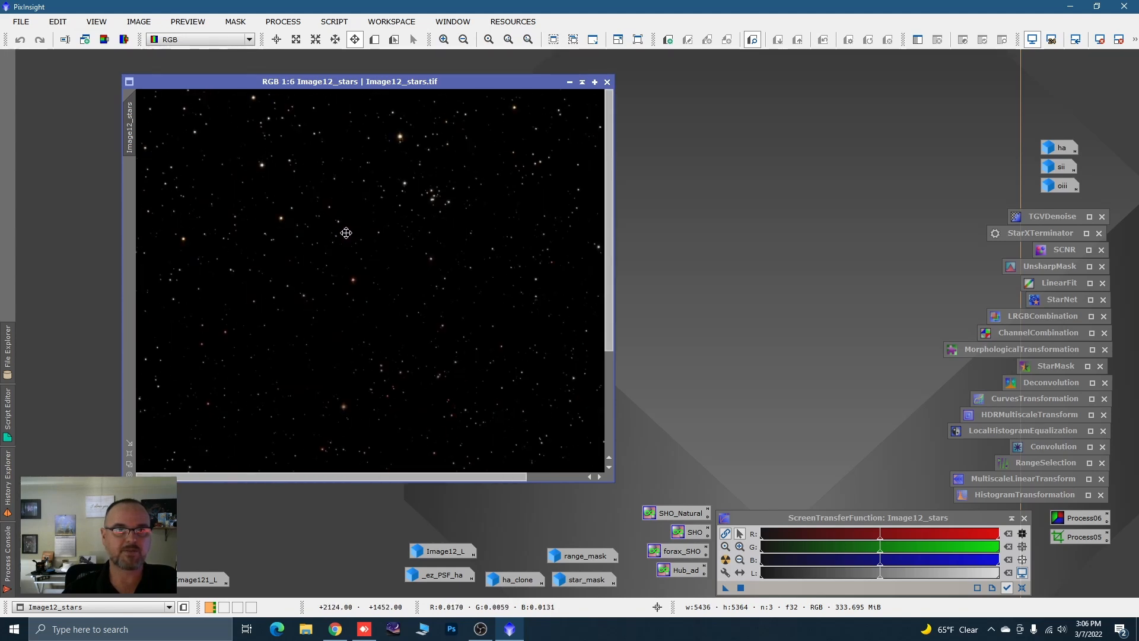
pyautogui.scroll(-1, 346, 233)
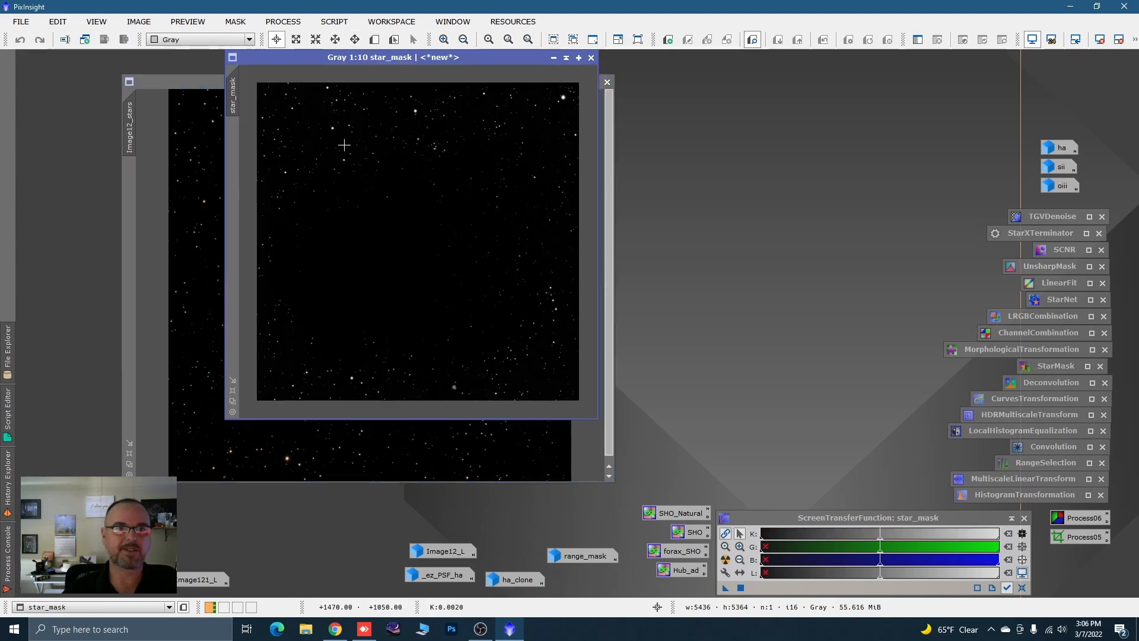
# Place the star_mask window directly over Image12_stars and fit the mask's view to its window.
pyautogui.click(199, 398)
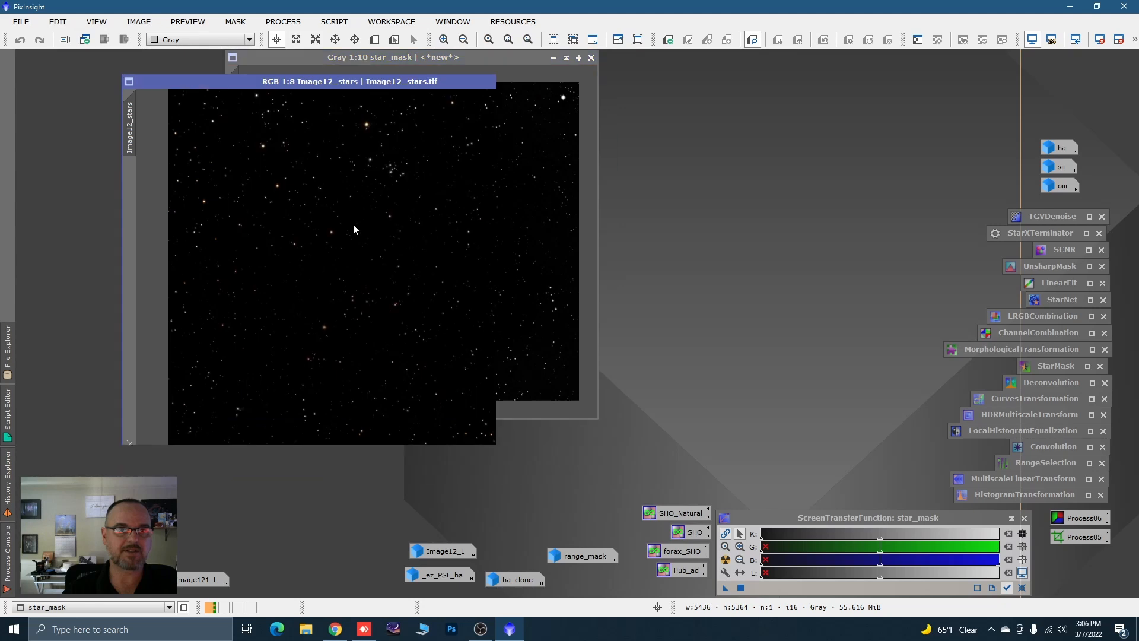
pyautogui.moveTo(380, 55); pyautogui.dragTo(280, 83)
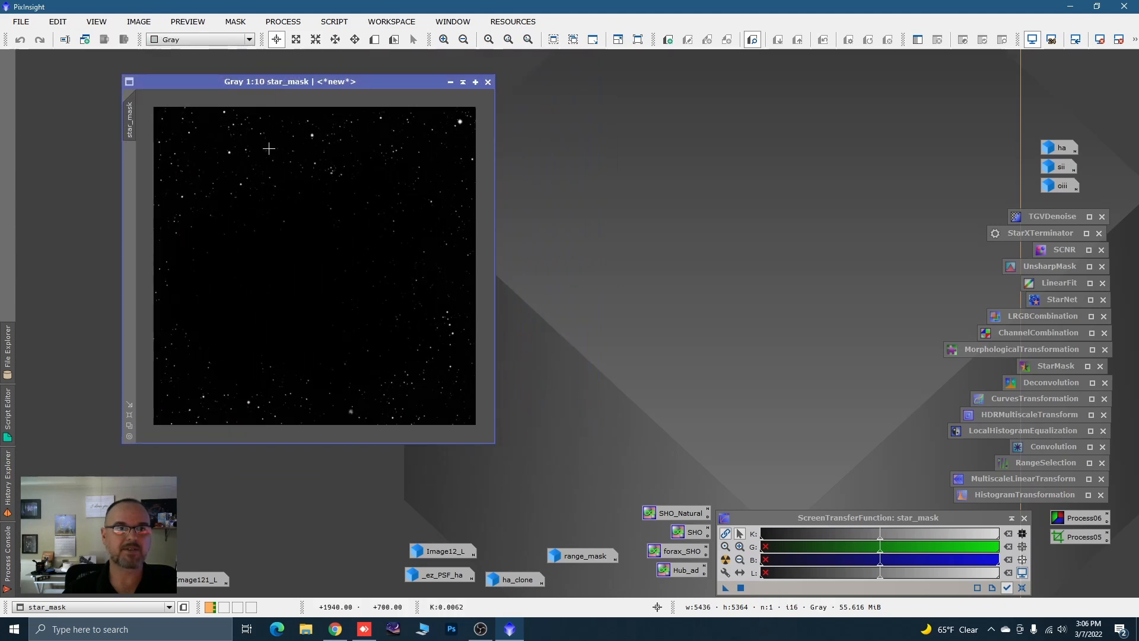
pyautogui.click(130, 415)
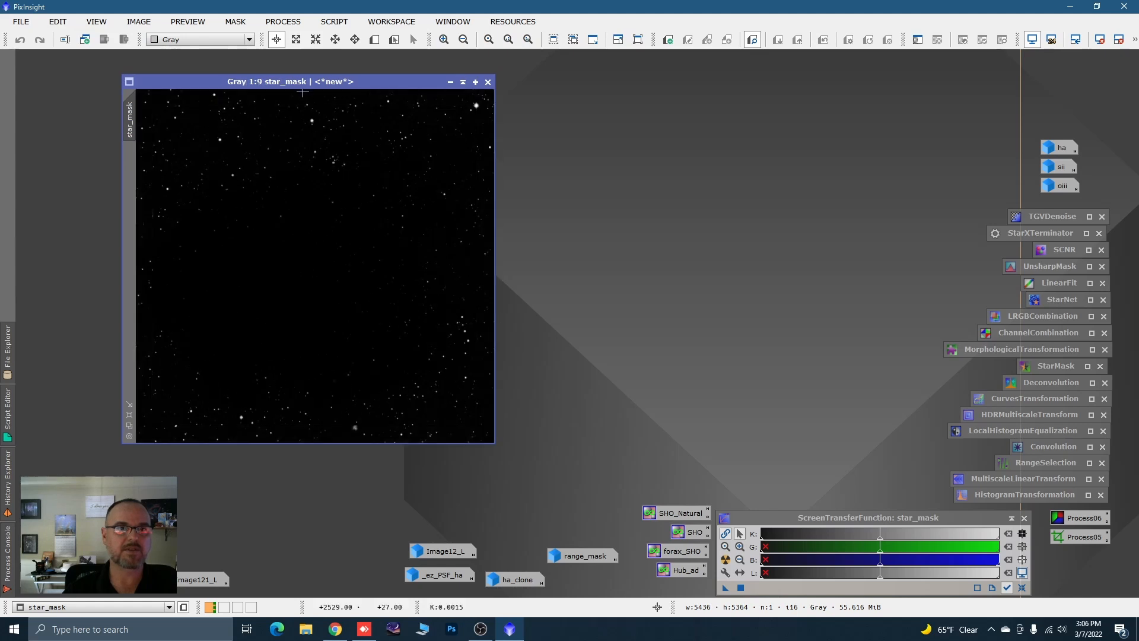
pyautogui.moveTo(306, 84)
pyautogui.mouseDown()
pyautogui.moveTo(320, 84)
pyautogui.moveTo(307, 87)
pyautogui.mouseUp()
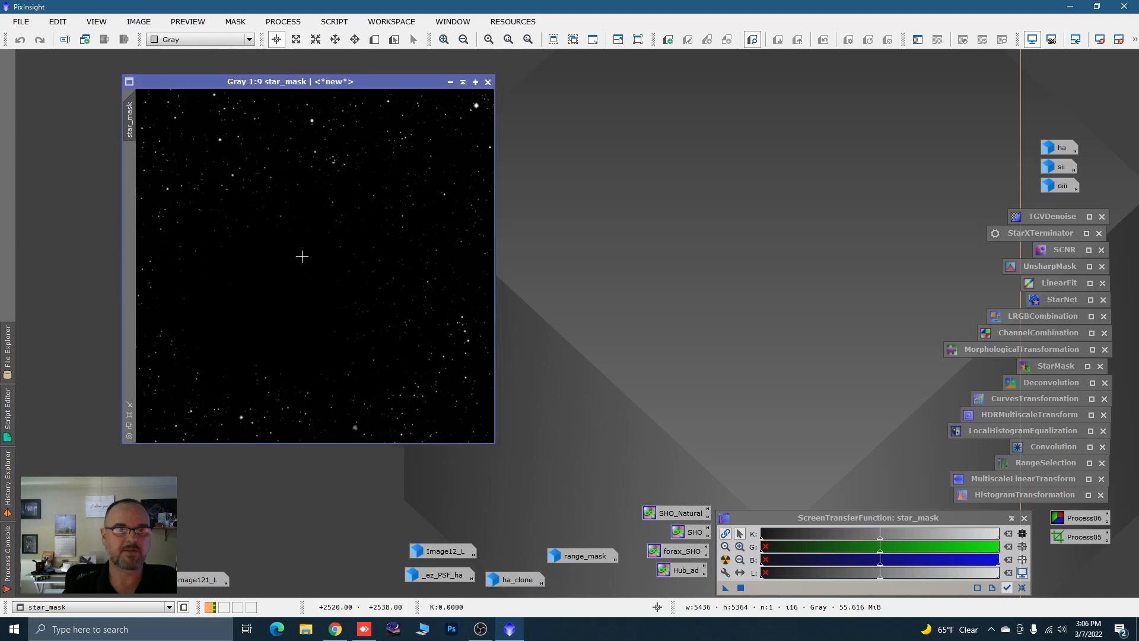
# Move the star_mask window beside Image12_stars and bring the gray smudge near the mask's lower edge into close view.
pyautogui.moveTo(378, 80); pyautogui.dragTo(763, 71)
pyautogui.scroll(4, 768, 413)
pyautogui.press('space')
pyautogui.moveTo(769, 390); pyautogui.dragTo(662, 98)
pyautogui.moveTo(687, 401); pyautogui.dragTo(778, 213)
pyautogui.scroll(1, 692, 389)
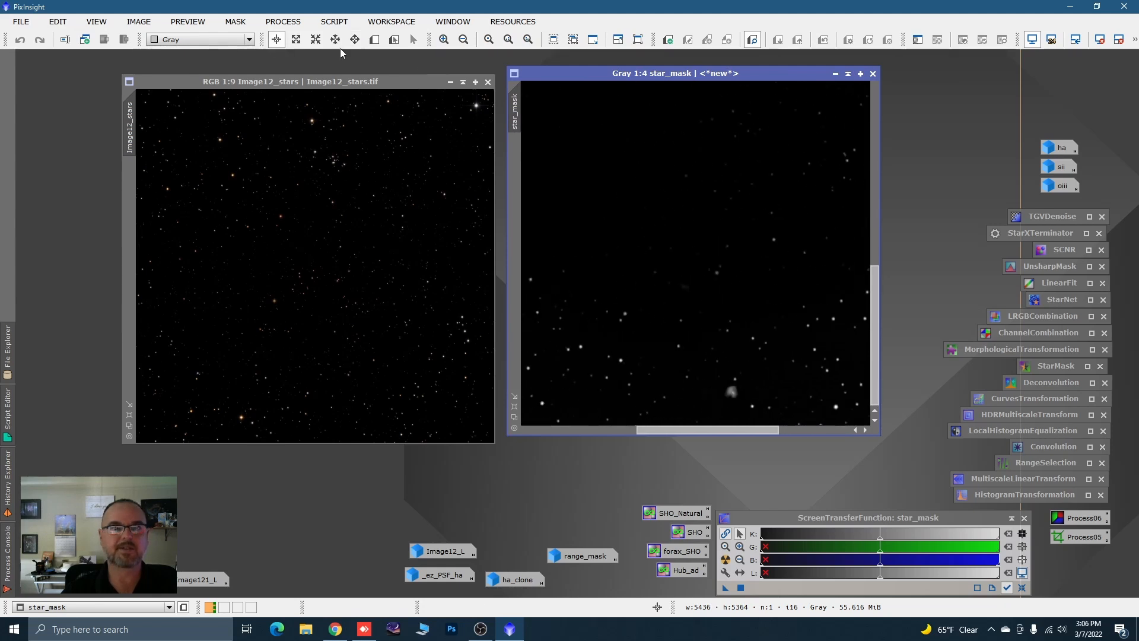
# Start the CloneStamp process for star_mask with a brush radius of 40.
pyautogui.click(284, 23)
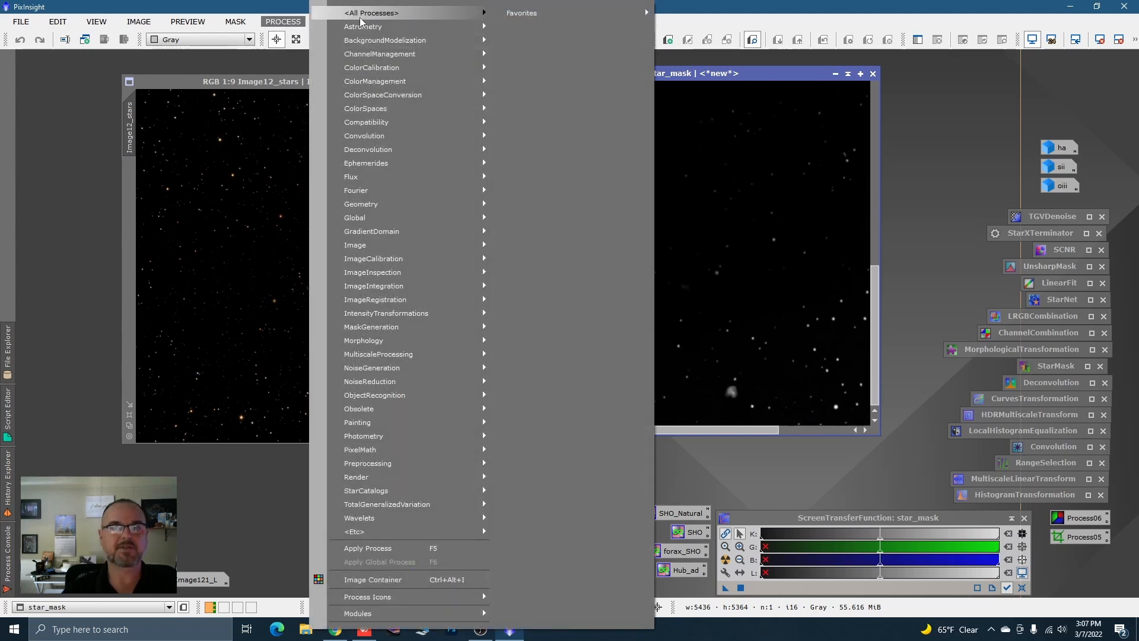
pyautogui.moveTo(370, 22)
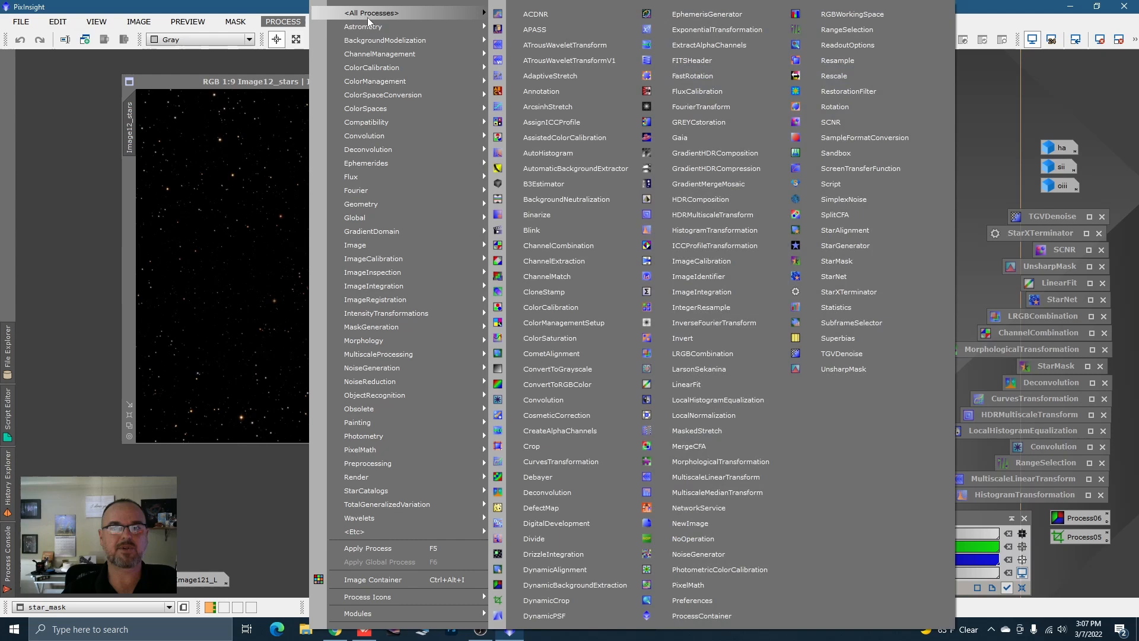
pyautogui.click(544, 291)
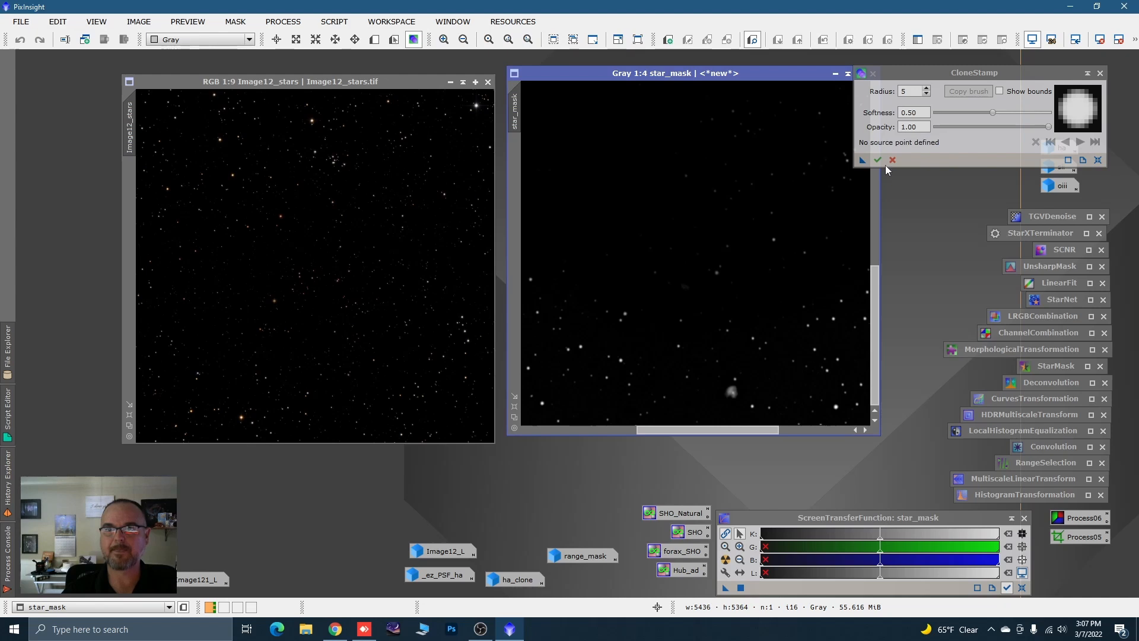
pyautogui.doubleClick(917, 94)
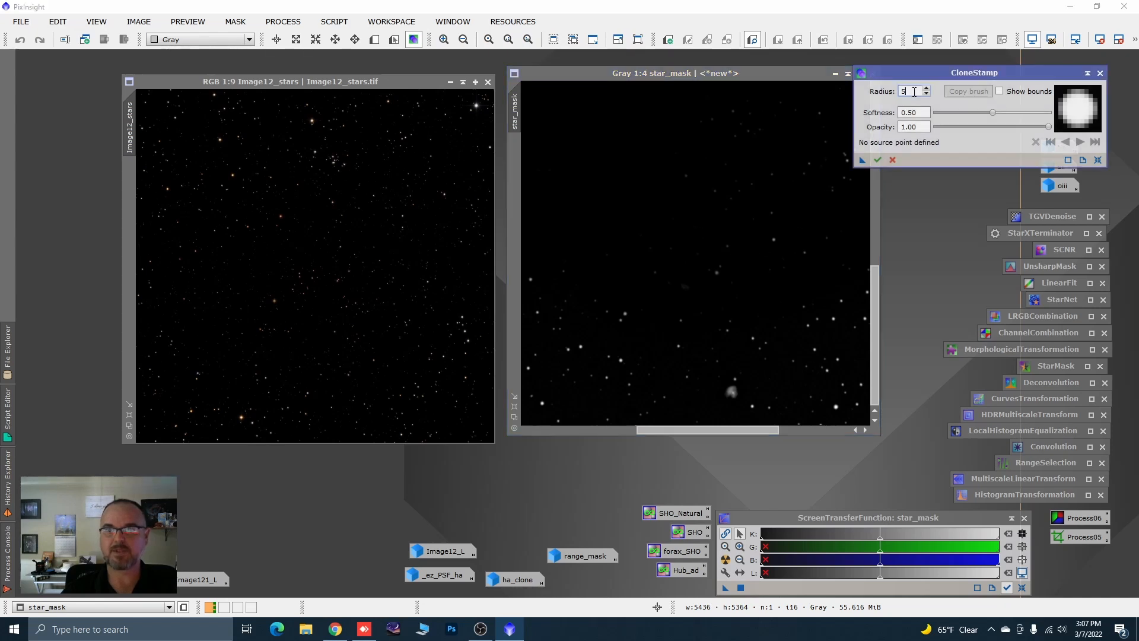
pyautogui.write('40')
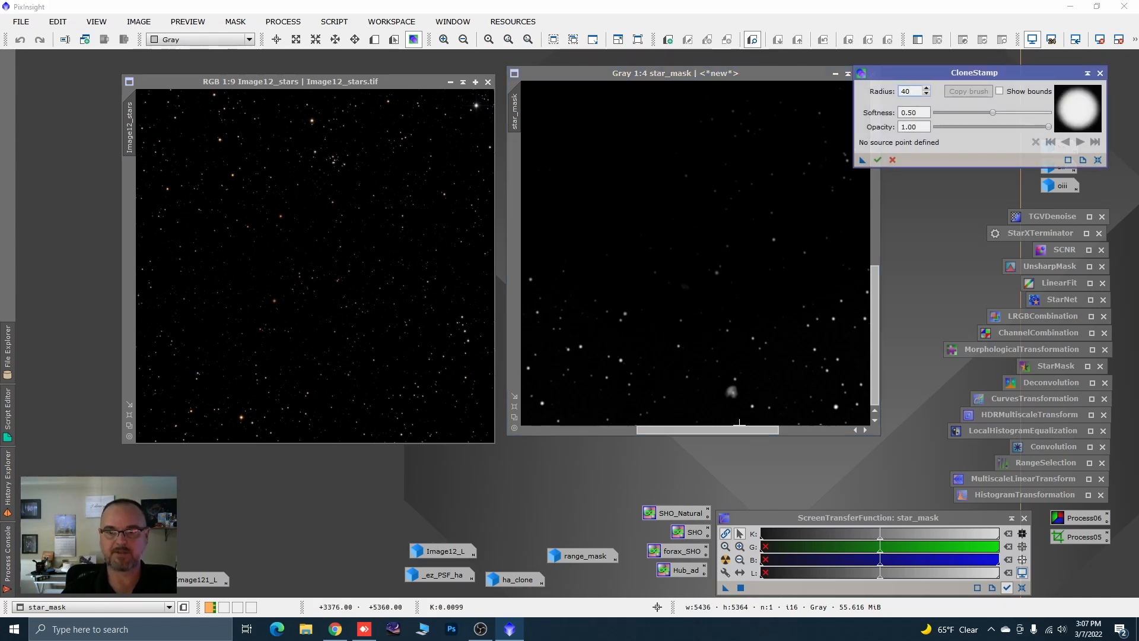
# Clone dark background from just below over the gray smudge in star_mask, apply the correction and close CloneStamp.
pyautogui.keyDown('ctrl'); pyautogui.click(730, 410); pyautogui.keyUp('ctrl')
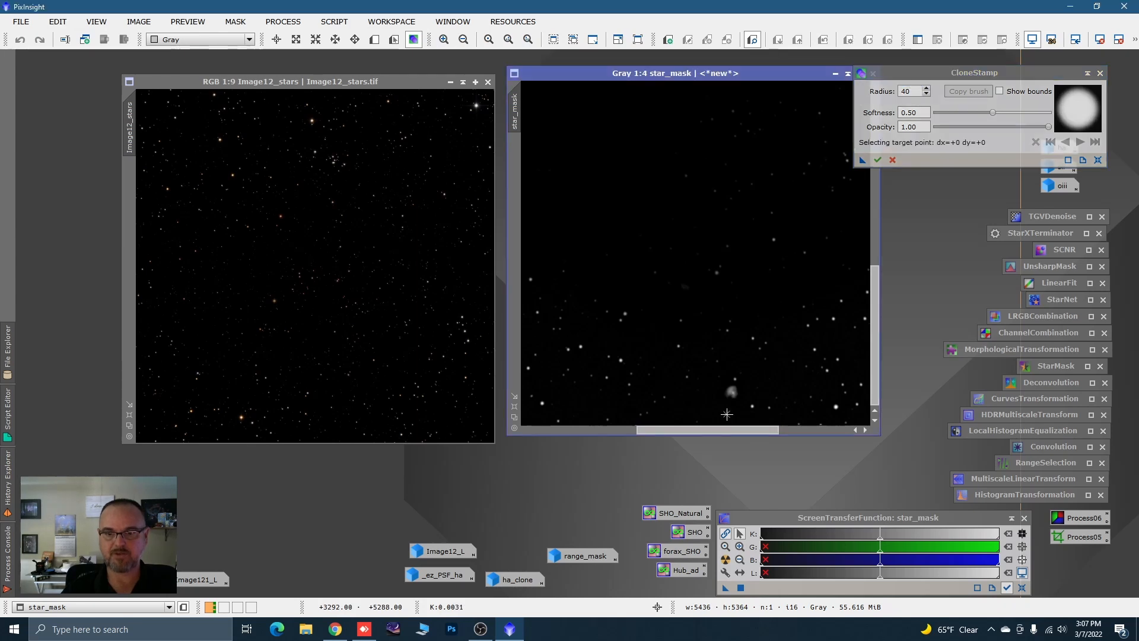
pyautogui.click(734, 390)
pyautogui.moveTo(735, 391); pyautogui.dragTo(728, 396)
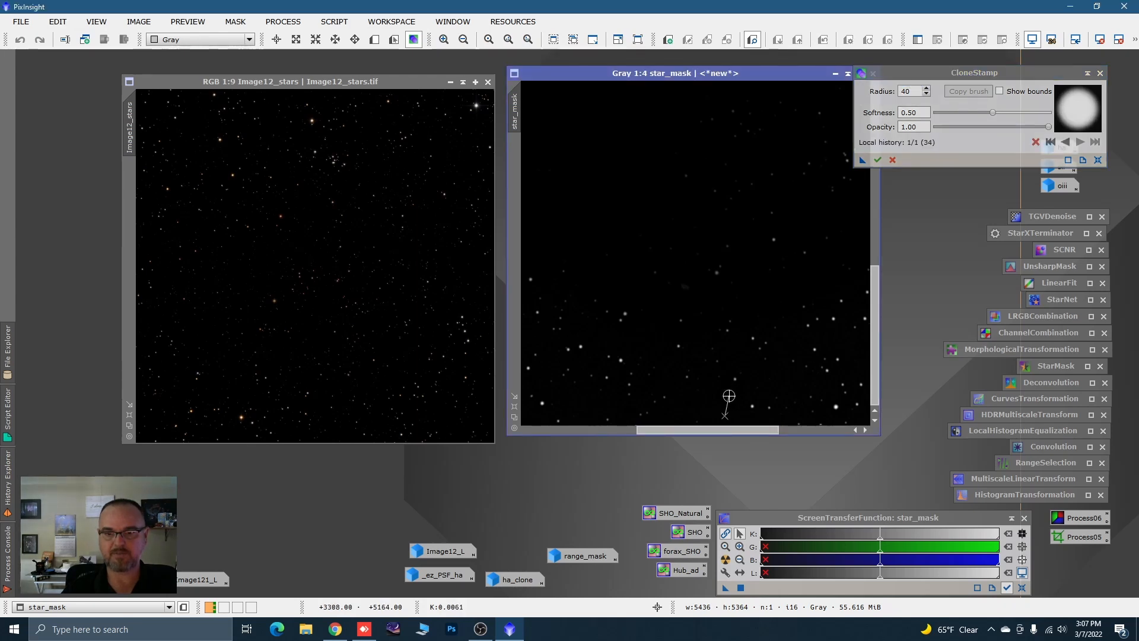
pyautogui.click(877, 160)
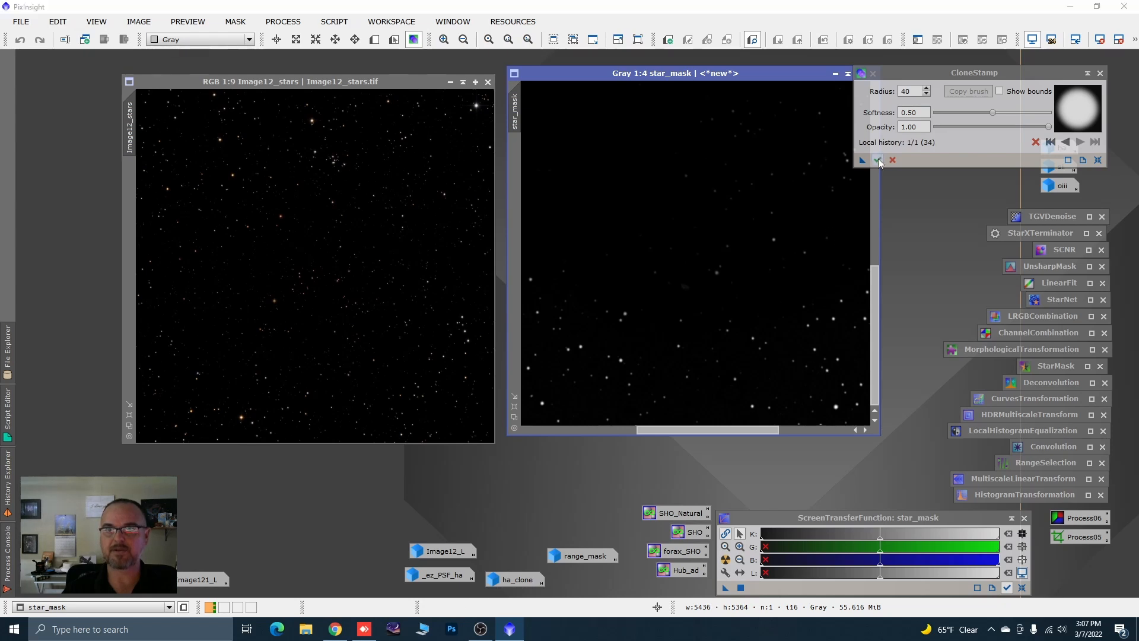
pyautogui.click(1101, 73)
# Apply MorphologicalTransformation to star_mask with the Dilation (Maximum) operator, 1 iteration and a size 5 structuring element.
pyautogui.moveTo(709, 86); pyautogui.dragTo(547, 115)
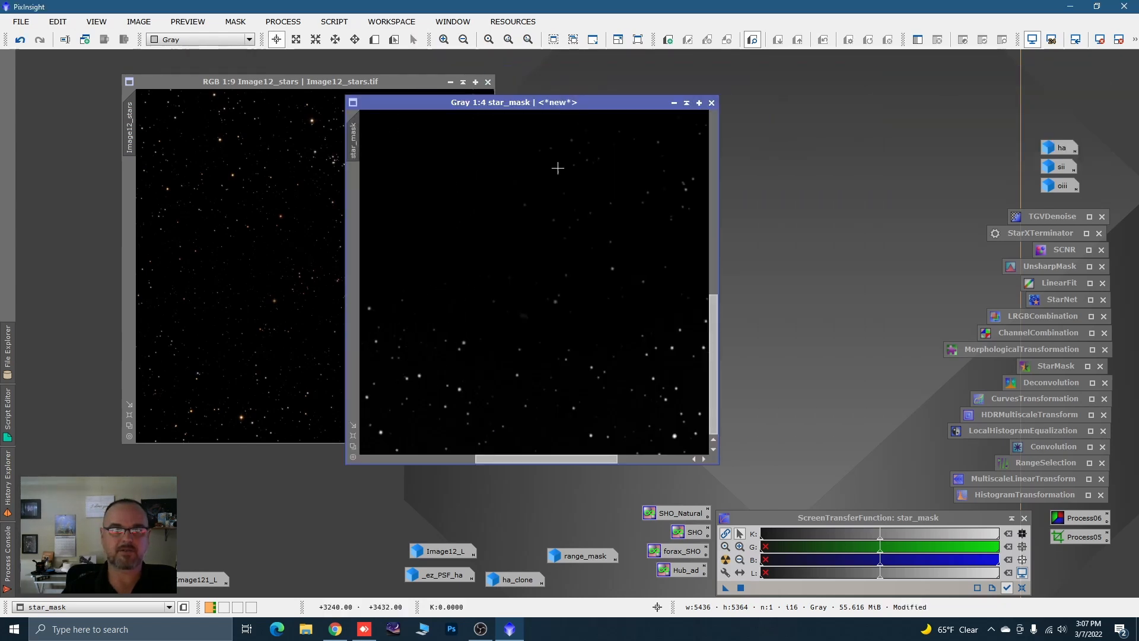
pyautogui.scroll(-6, 532, 278)
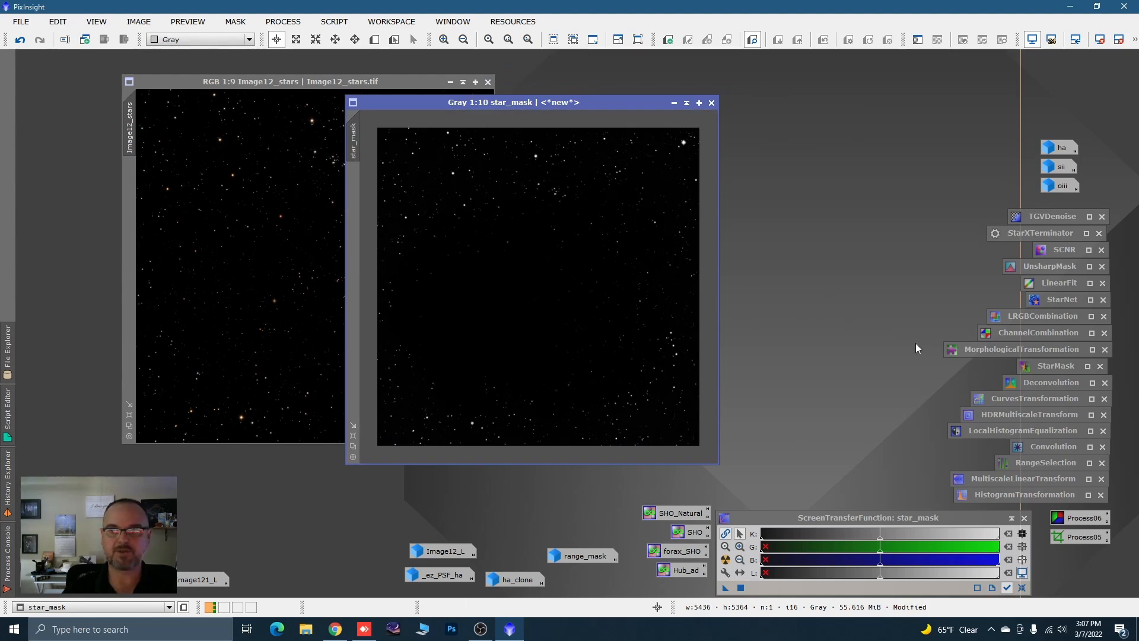
pyautogui.doubleClick(974, 350)
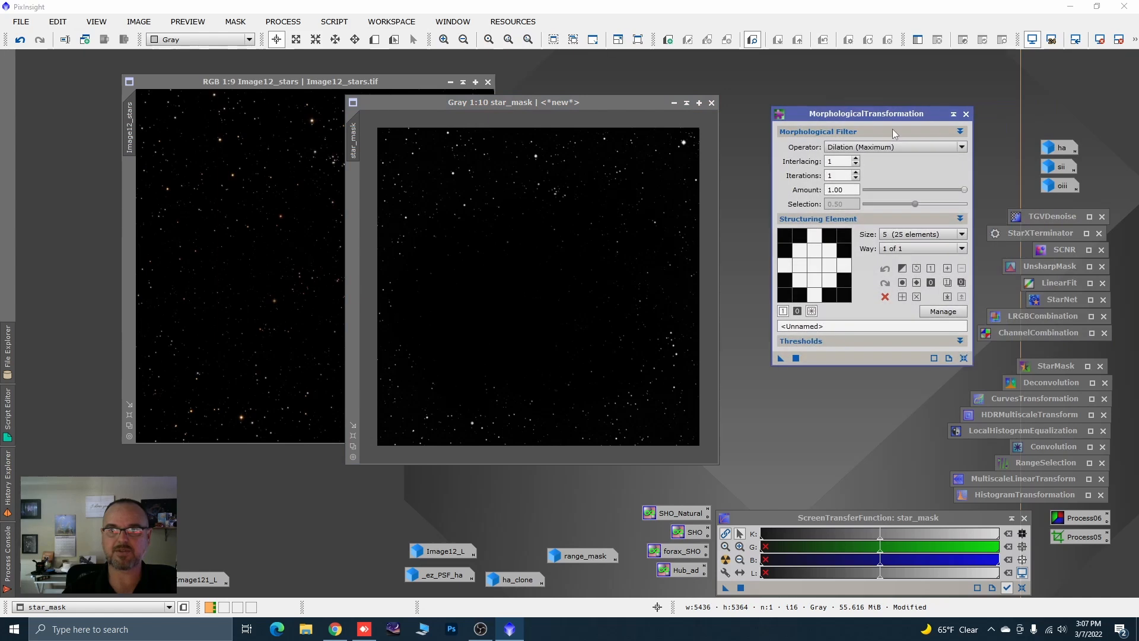
pyautogui.moveTo(881, 117); pyautogui.dragTo(901, 117)
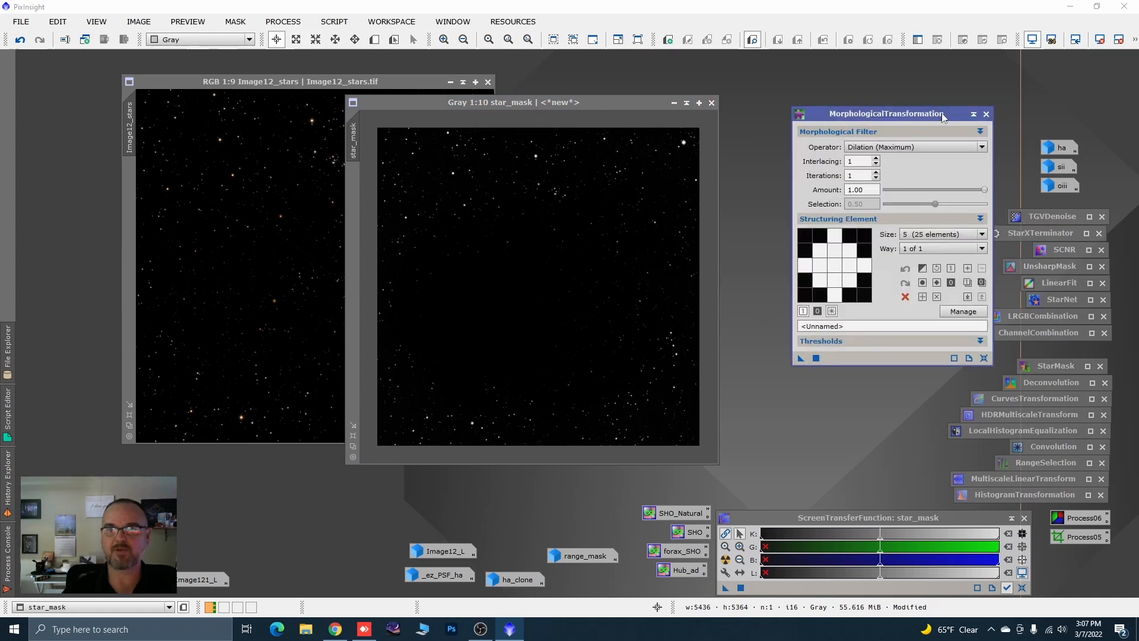
pyautogui.click(986, 147)
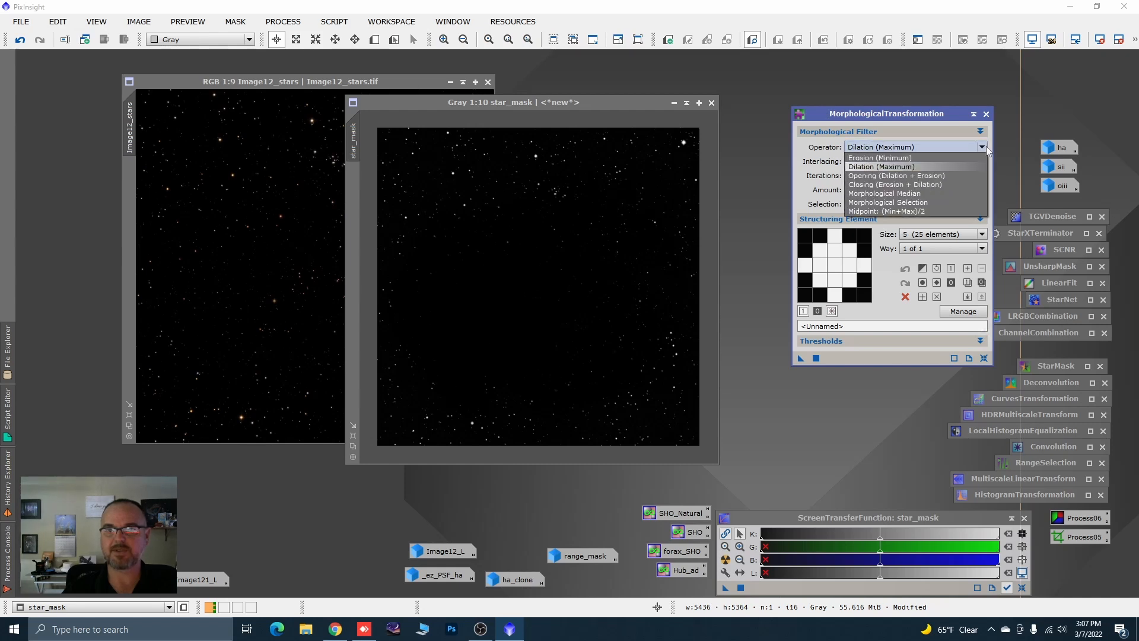
pyautogui.click(864, 168)
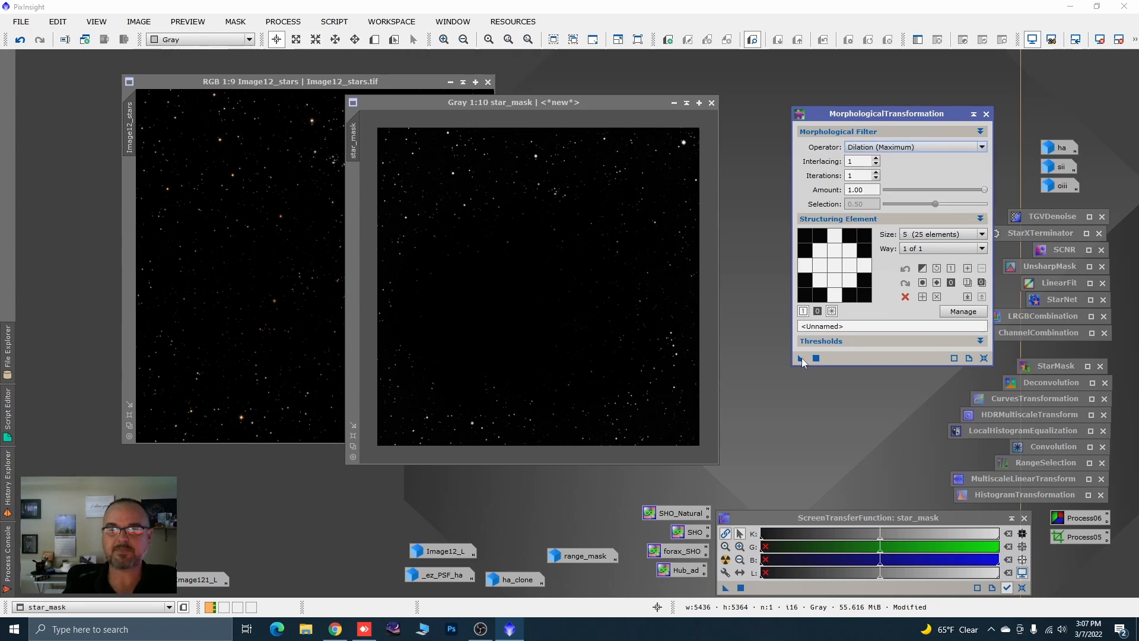
pyautogui.moveTo(801, 359); pyautogui.dragTo(666, 267)
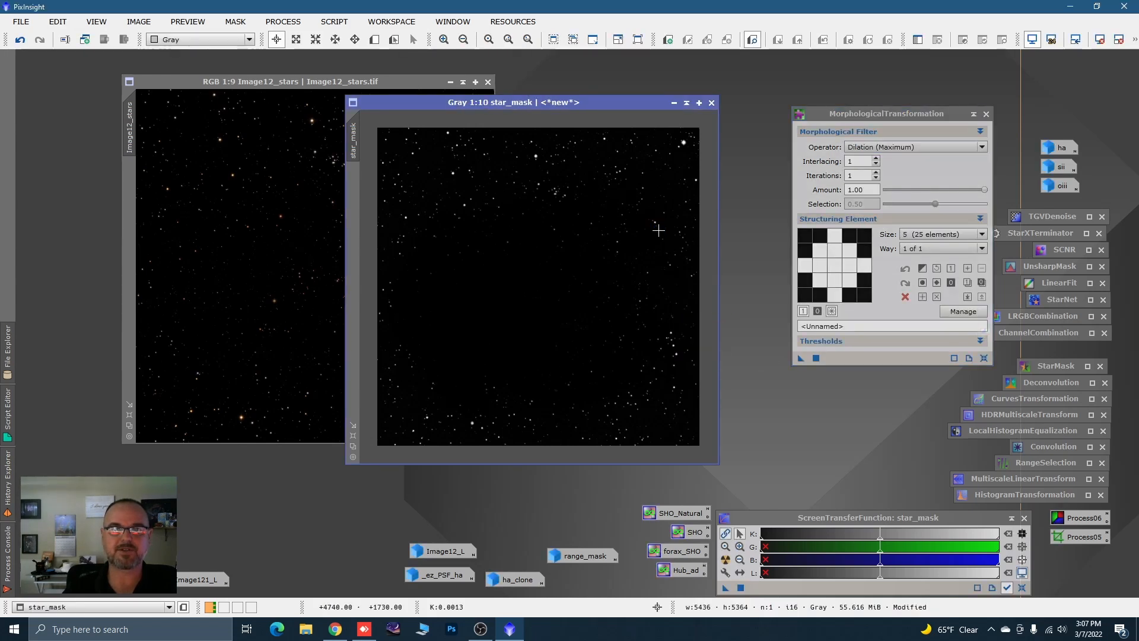
pyautogui.click(973, 114)
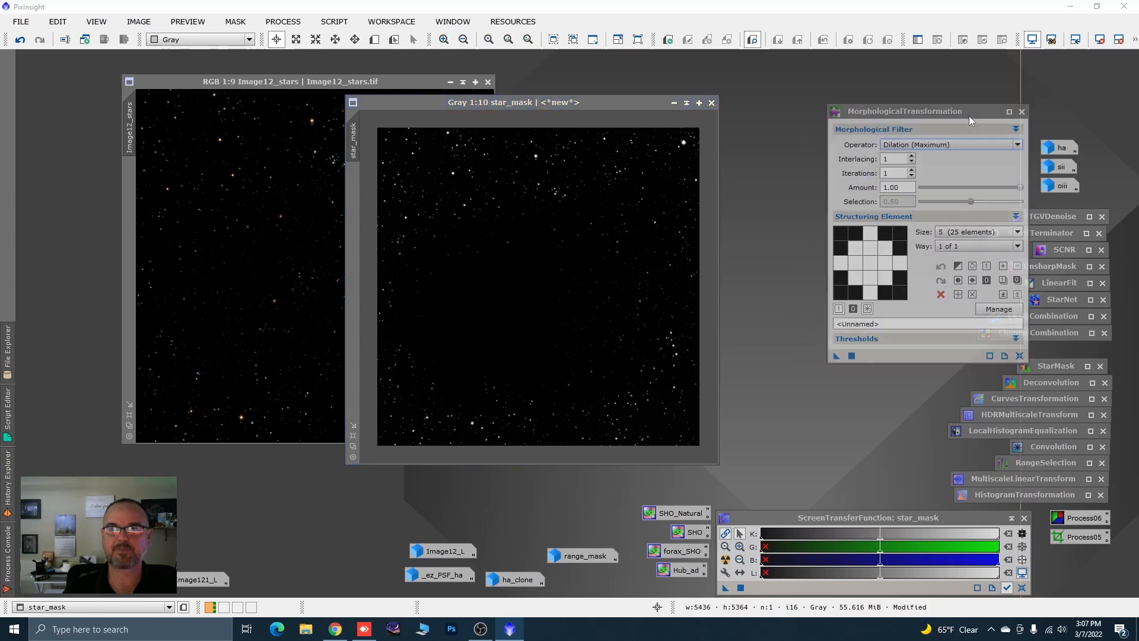
# Blur star_mask with a reset Convolution at StdDev 5.00, checking it in the real-time preview before applying.
pyautogui.moveTo(650, 101); pyautogui.dragTo(621, 104)
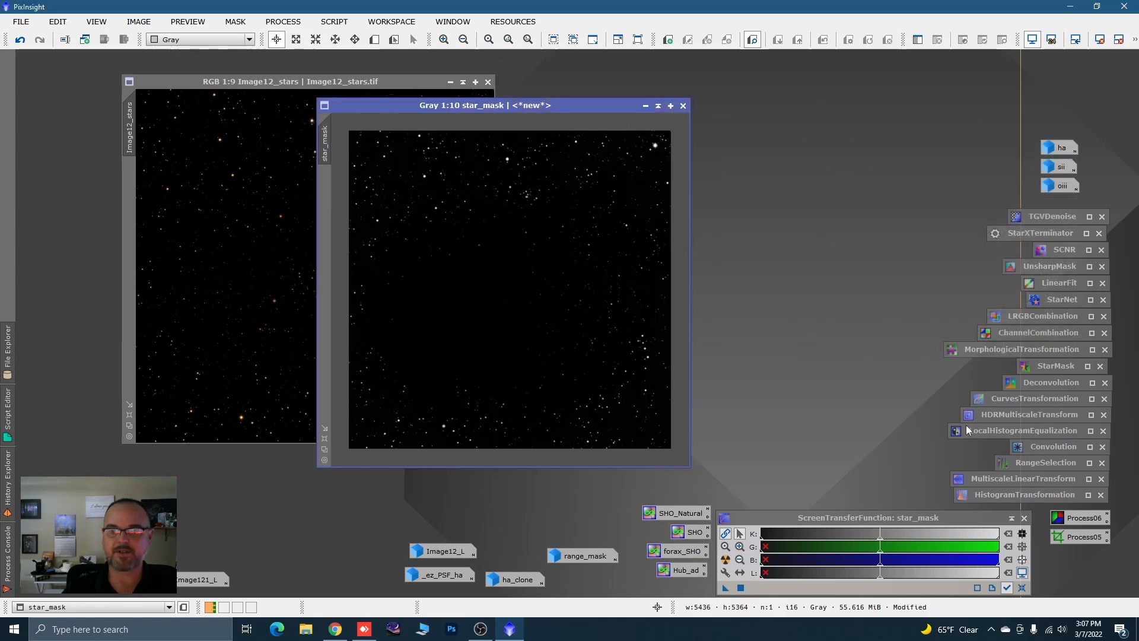
pyautogui.doubleClick(1042, 445)
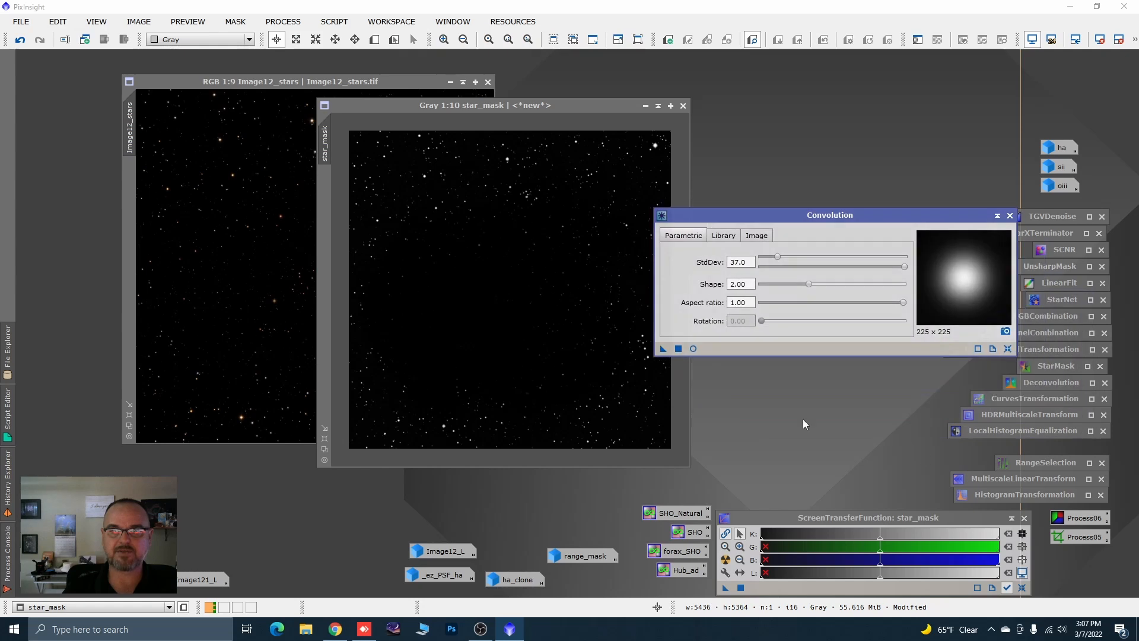
pyautogui.click(1007, 349)
pyautogui.click(693, 349)
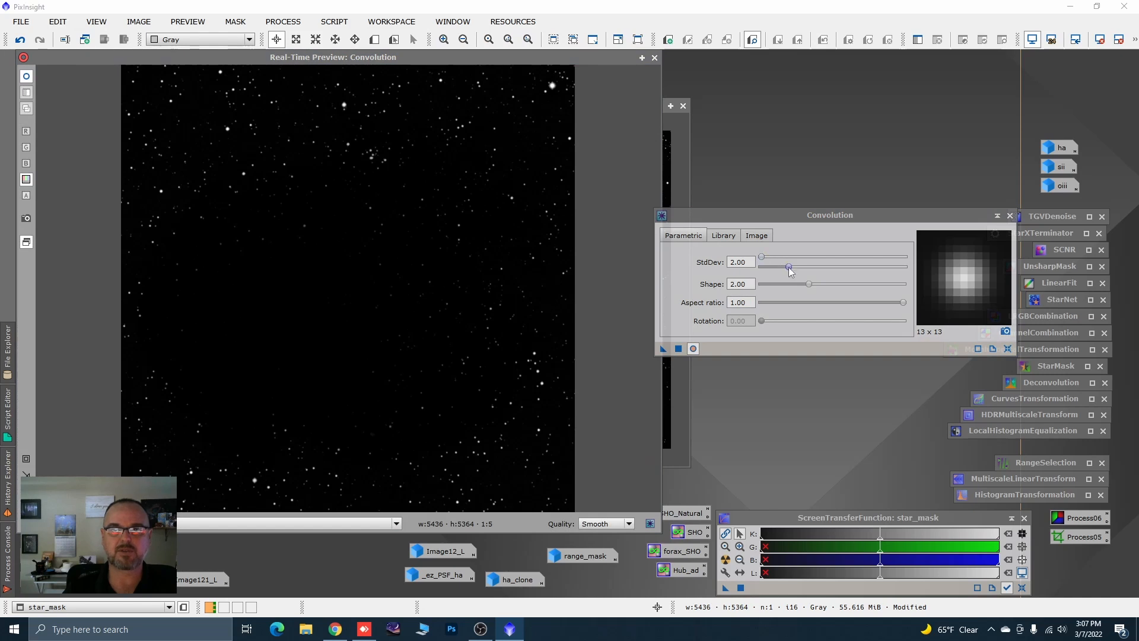
pyautogui.moveTo(789, 268); pyautogui.dragTo(833, 268)
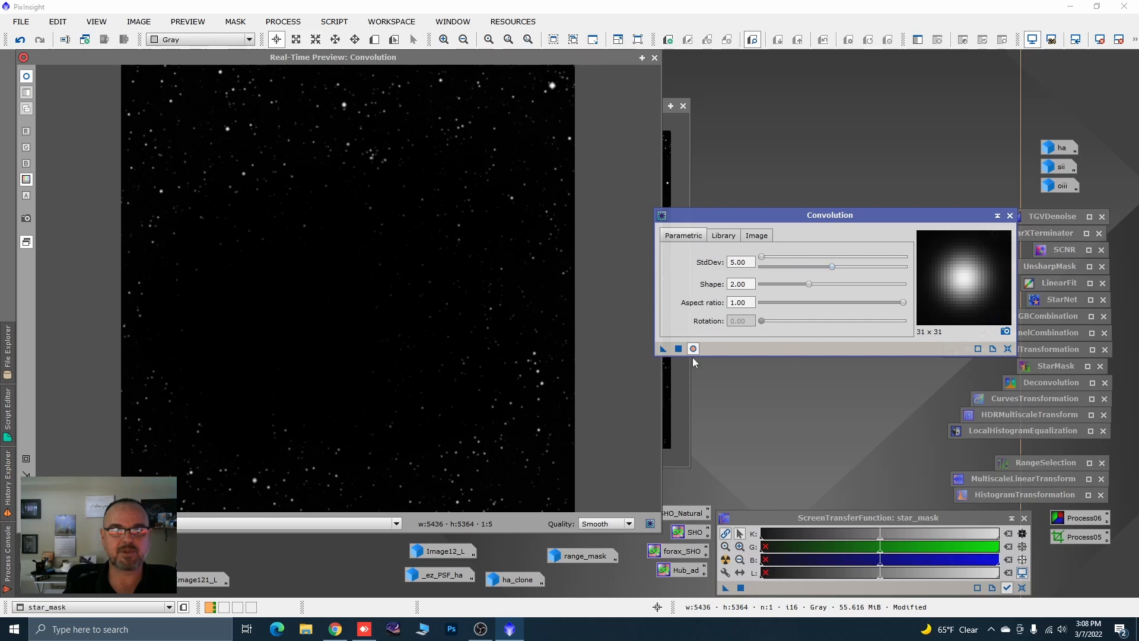
pyautogui.click(679, 350)
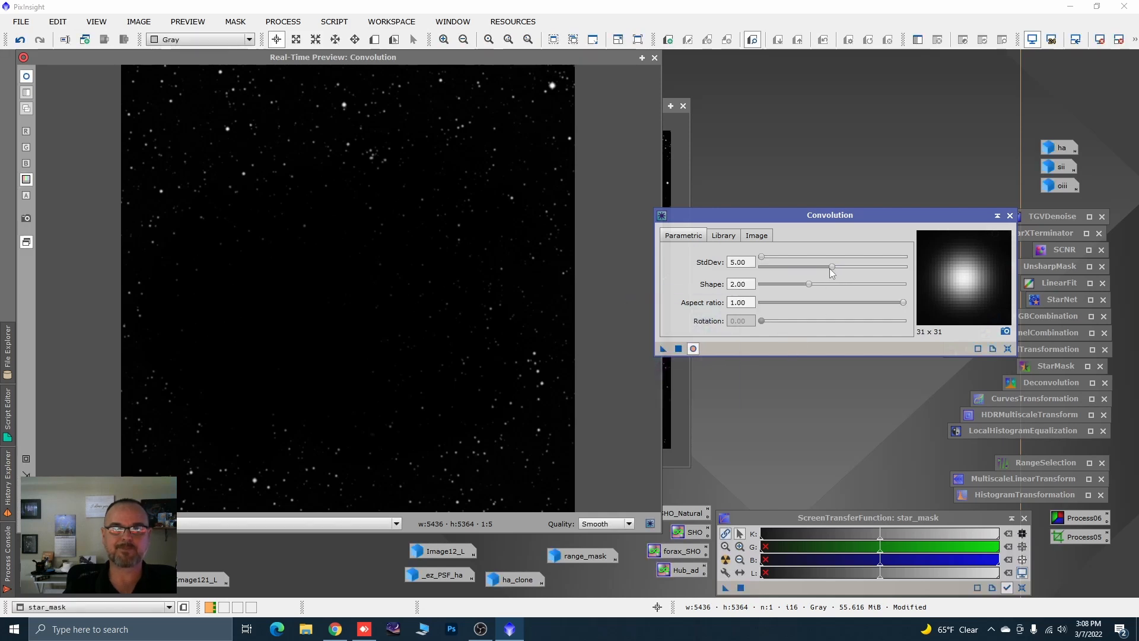
pyautogui.click(996, 216)
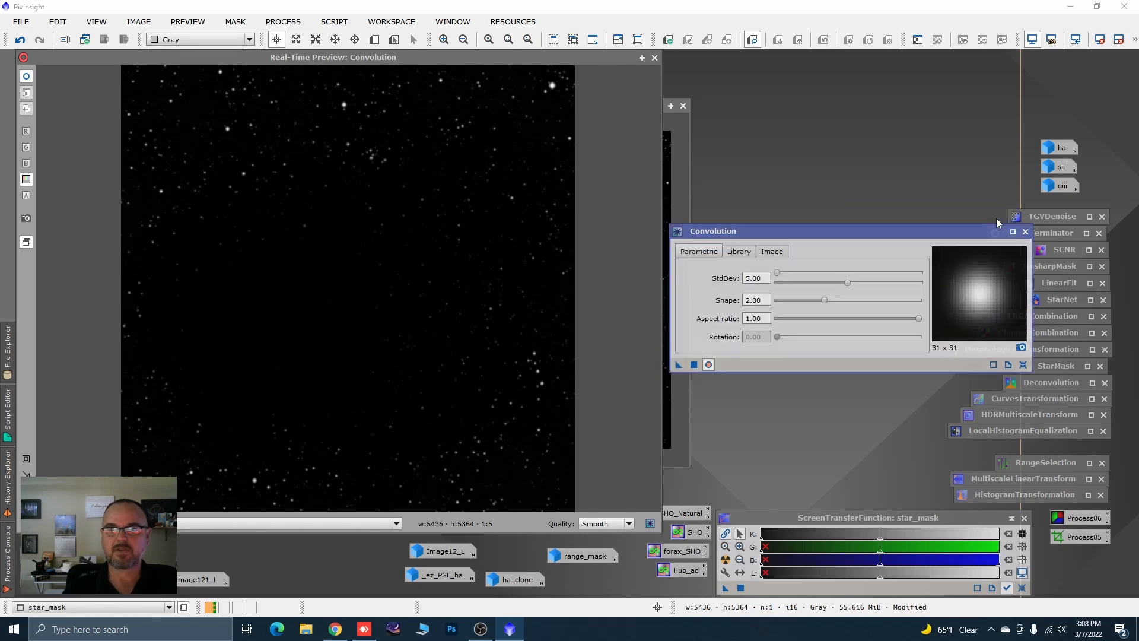
pyautogui.click(655, 58)
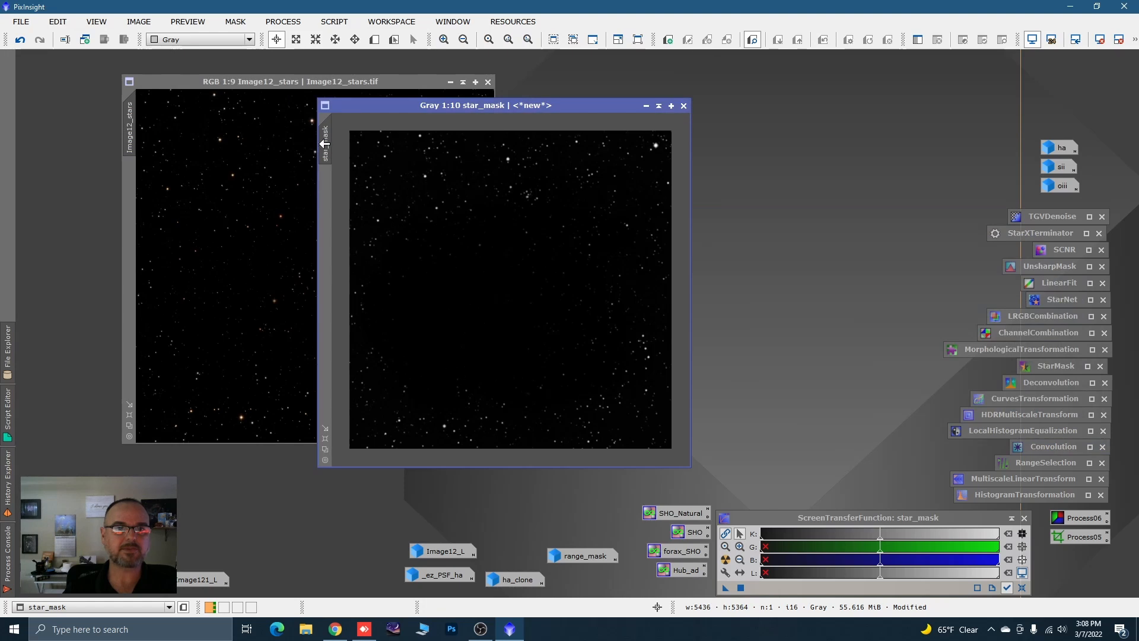
# Apply star_mask as the mask of Image12_stars, minimize the mask window and invert the mask.
pyautogui.moveTo(324, 142); pyautogui.dragTo(133, 198)
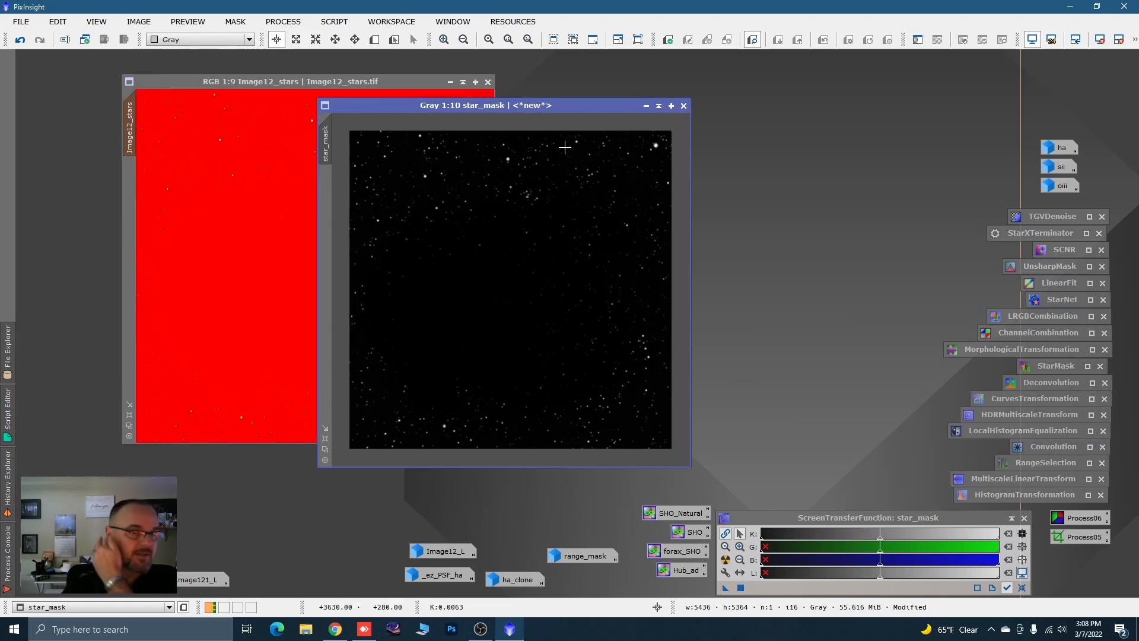
pyautogui.click(646, 106)
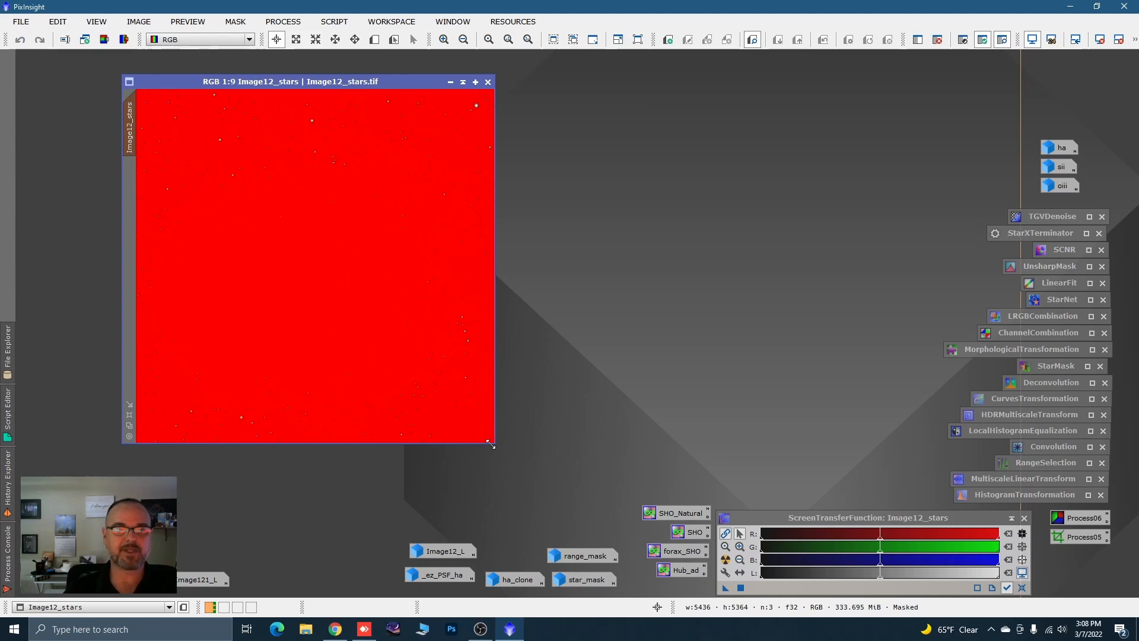
pyautogui.rightClick(382, 331)
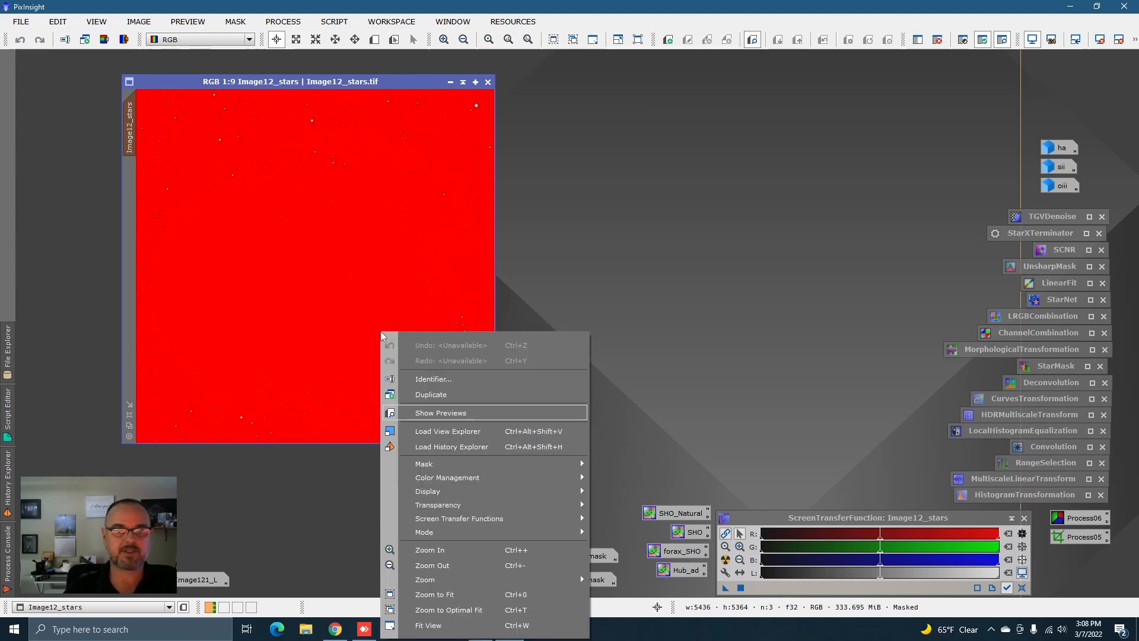
pyautogui.moveTo(466, 464)
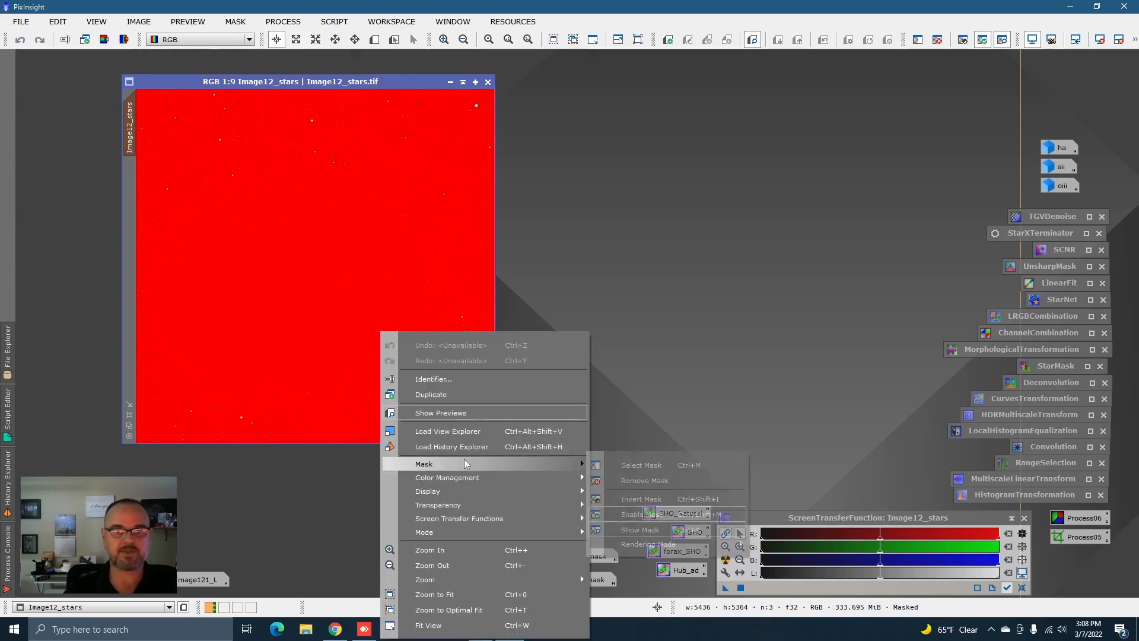
pyautogui.click(642, 500)
# Enlarge the Image12_stars window and examine how the inverted mask covers the stars up close.
pyautogui.moveTo(495, 445); pyautogui.dragTo(610, 514)
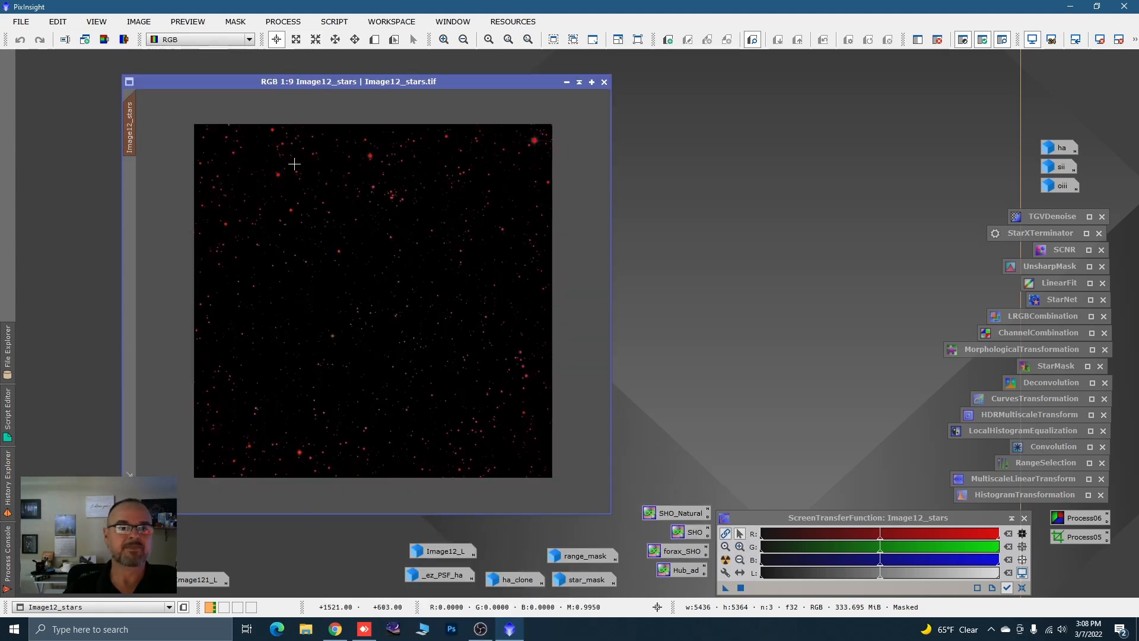
pyautogui.scroll(4, 294, 165)
pyautogui.press('space')
pyautogui.moveTo(294, 190); pyautogui.dragTo(430, 376)
pyautogui.scroll(1, 337, 238)
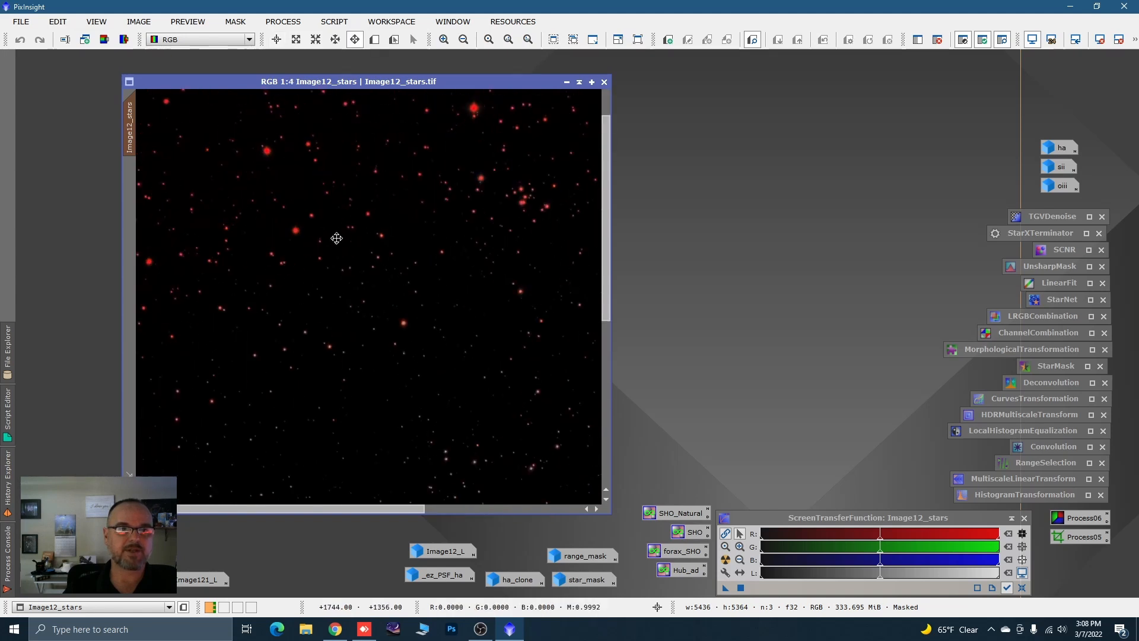
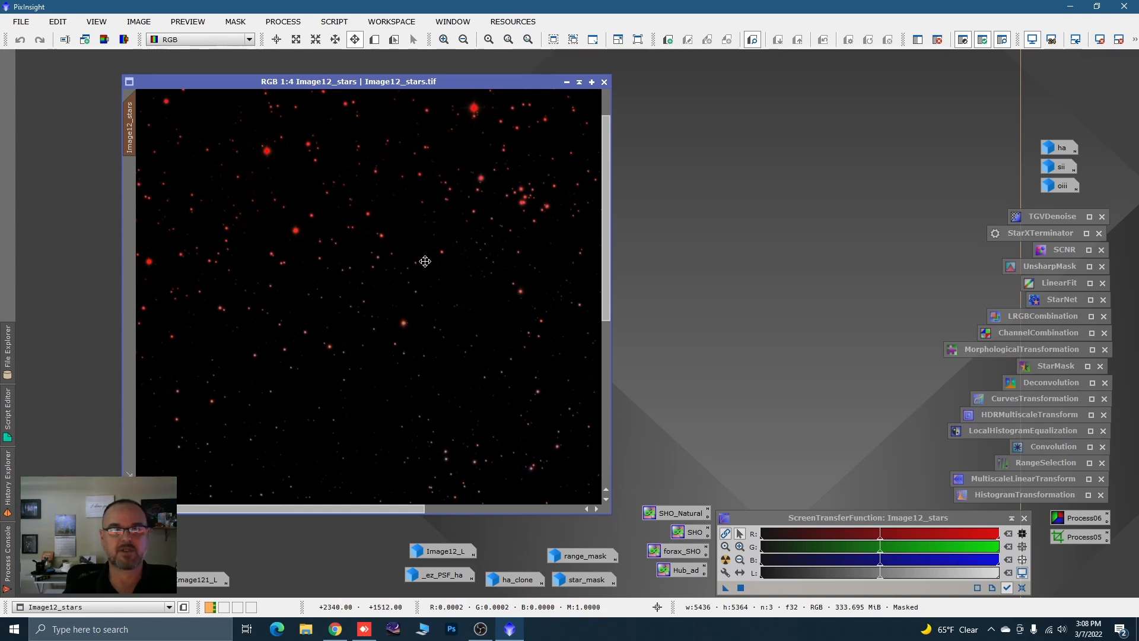
# Hide the mask overlay on Image12_stars while keeping the mask enabled.
pyautogui.hotkey('alt', 'r')
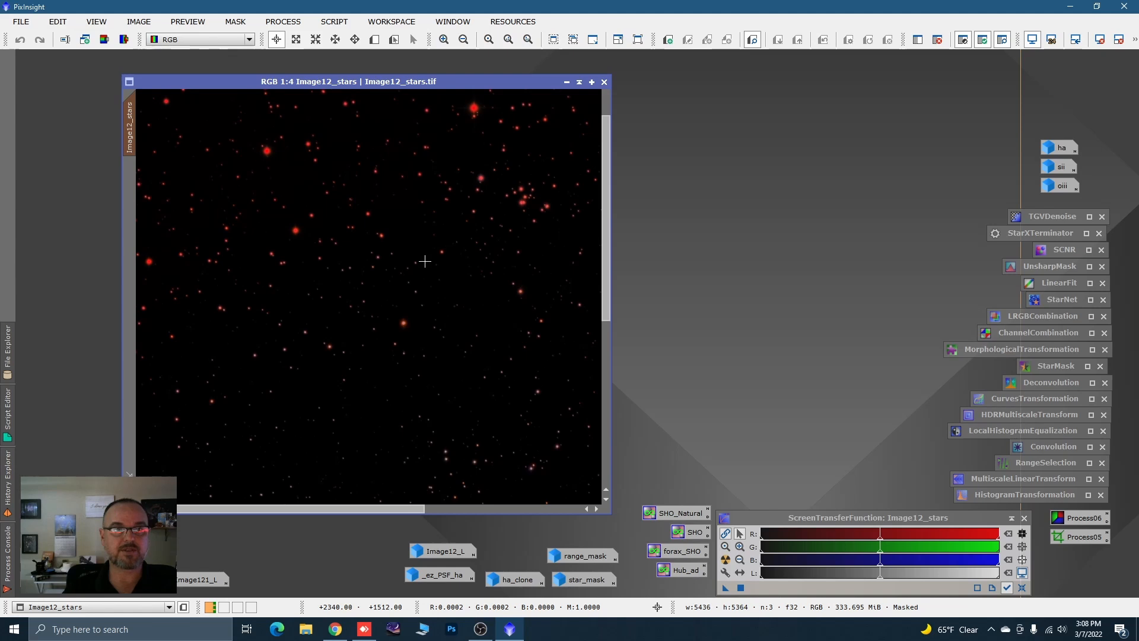
pyautogui.rightClick(347, 187)
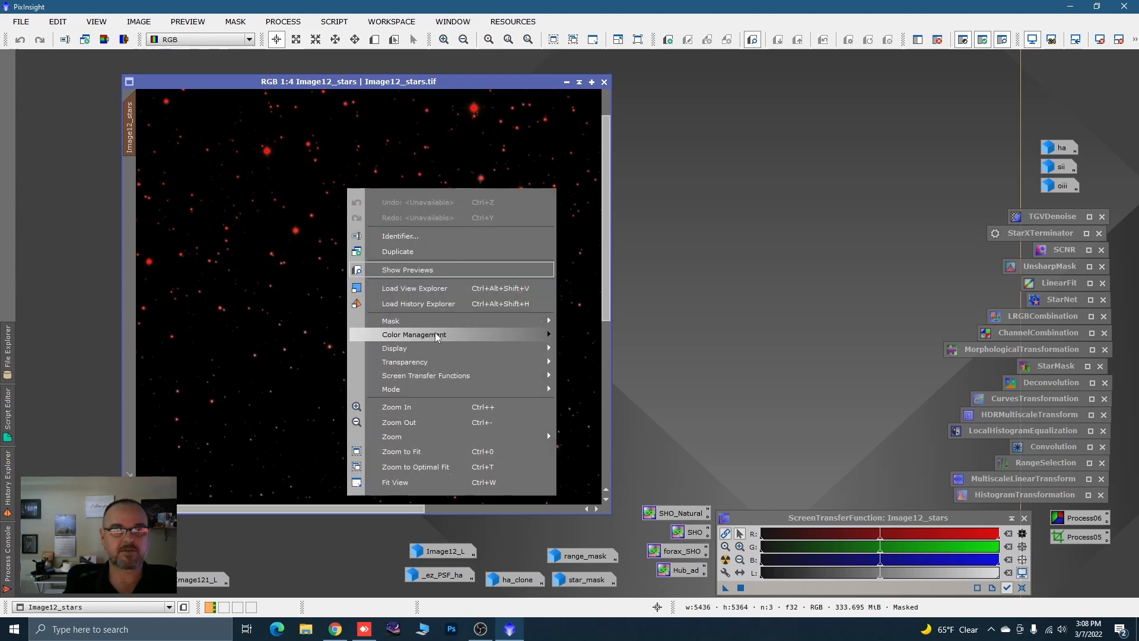
pyautogui.moveTo(534, 320)
pyautogui.click(593, 387)
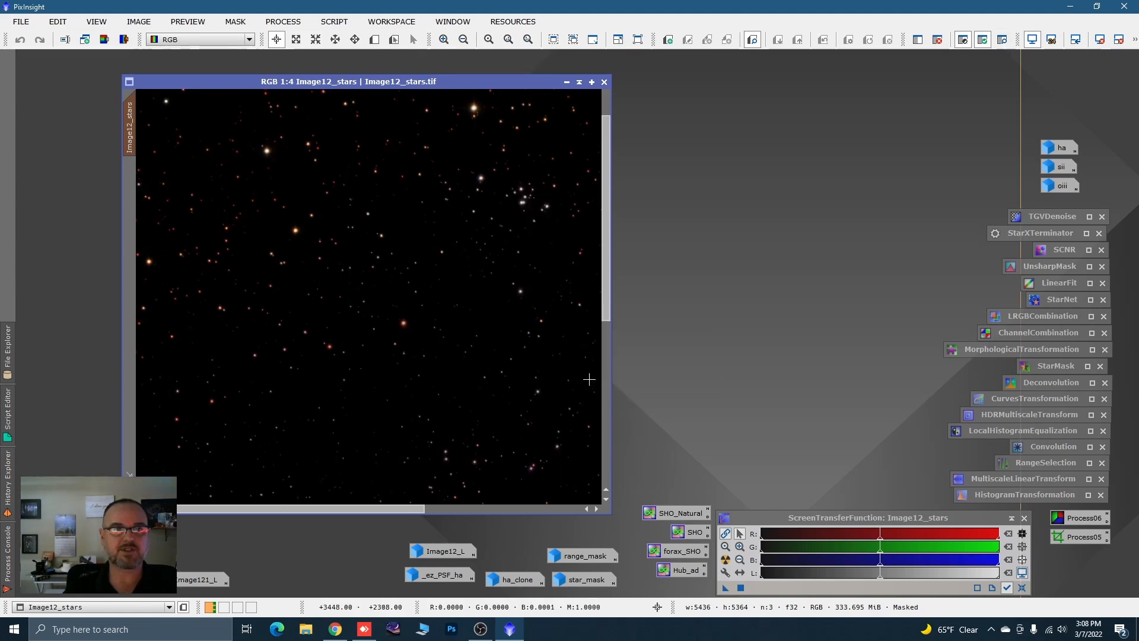
pyautogui.scroll(-2, 544, 334)
pyautogui.scroll(-1, 543, 334)
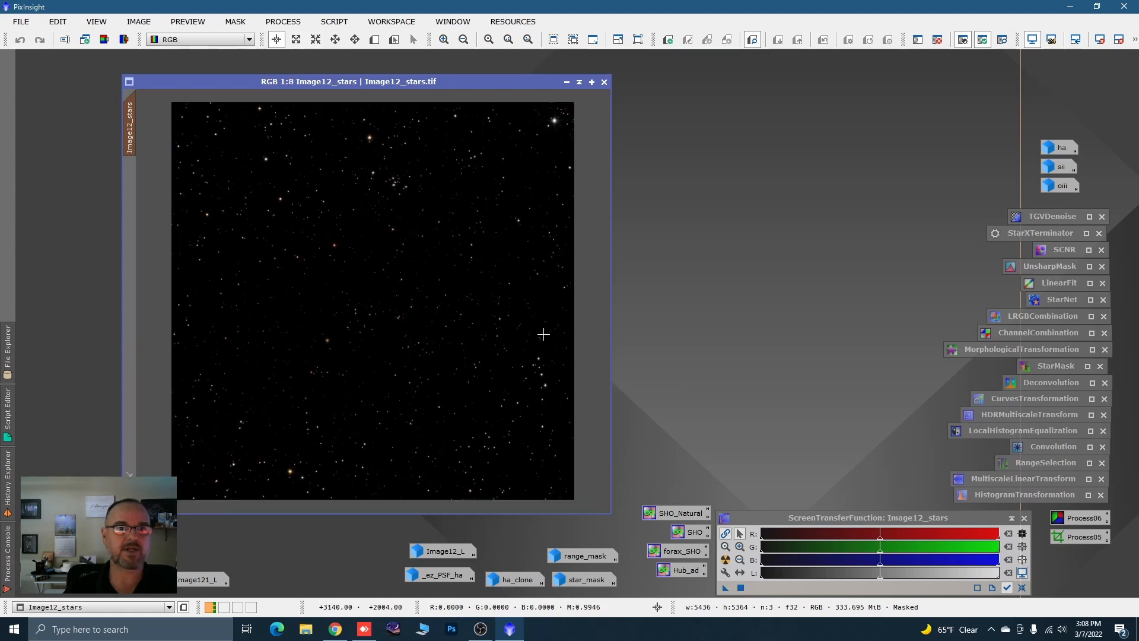
# Create a preview over the star cluster in the upper middle of Image12_stars and open that preview.
pyautogui.click(375, 39)
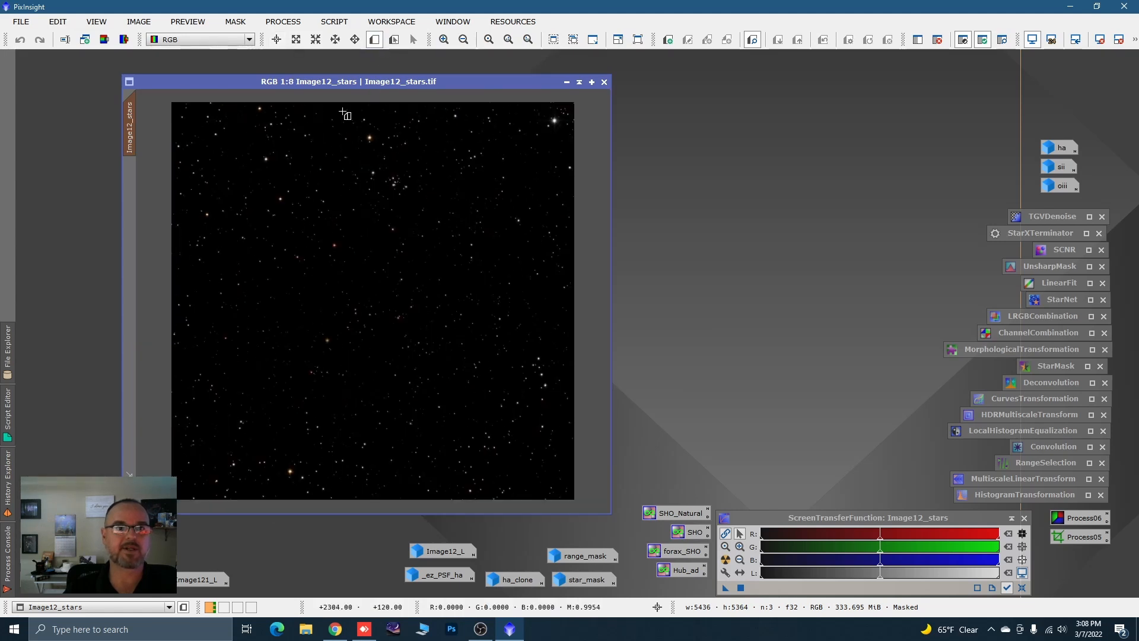
pyautogui.moveTo(335, 121); pyautogui.dragTo(435, 218)
pyautogui.moveTo(441, 212); pyautogui.dragTo(436, 205)
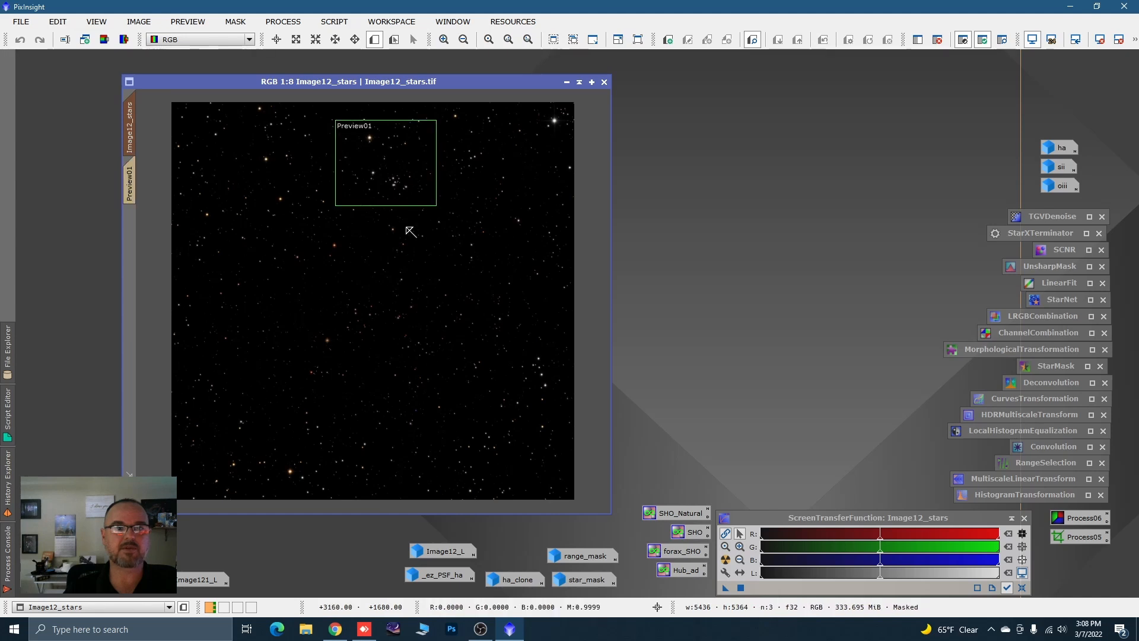
pyautogui.click(131, 184)
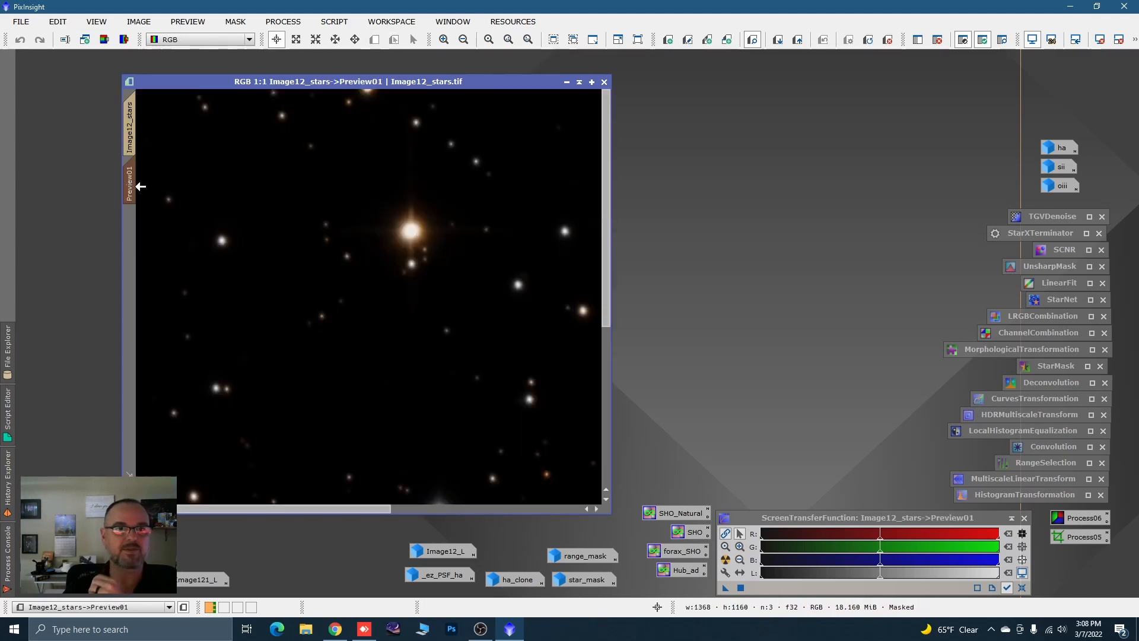
# Test TGVDenoise in CIE L*a*b* mode on the preview and compare the stars up close before and after.
pyautogui.doubleClick(1038, 217)
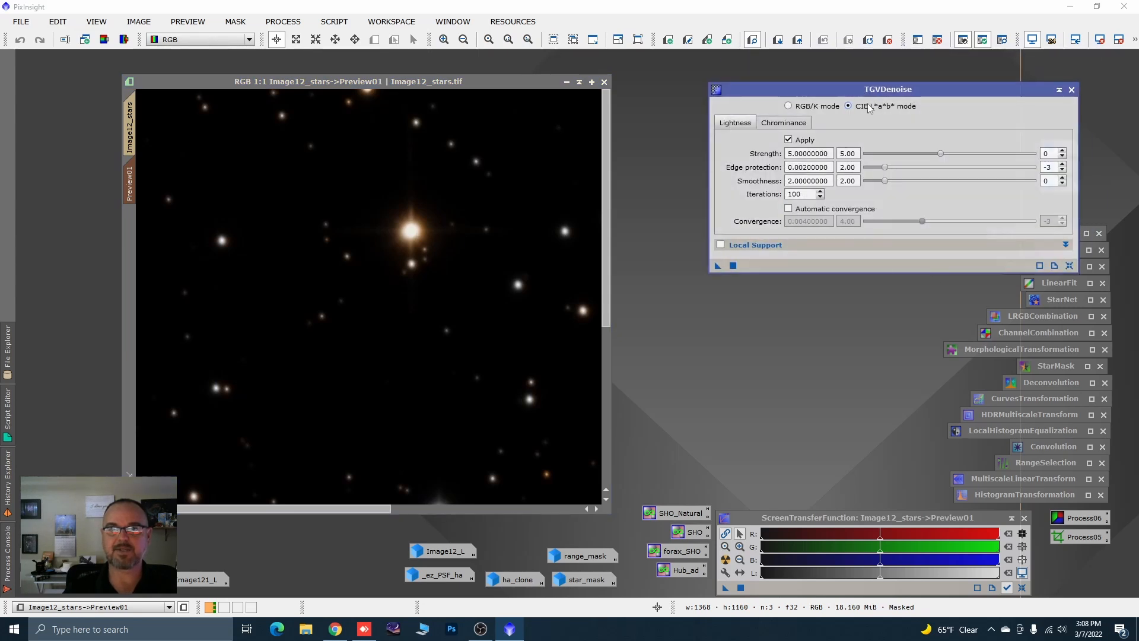
pyautogui.click(717, 266)
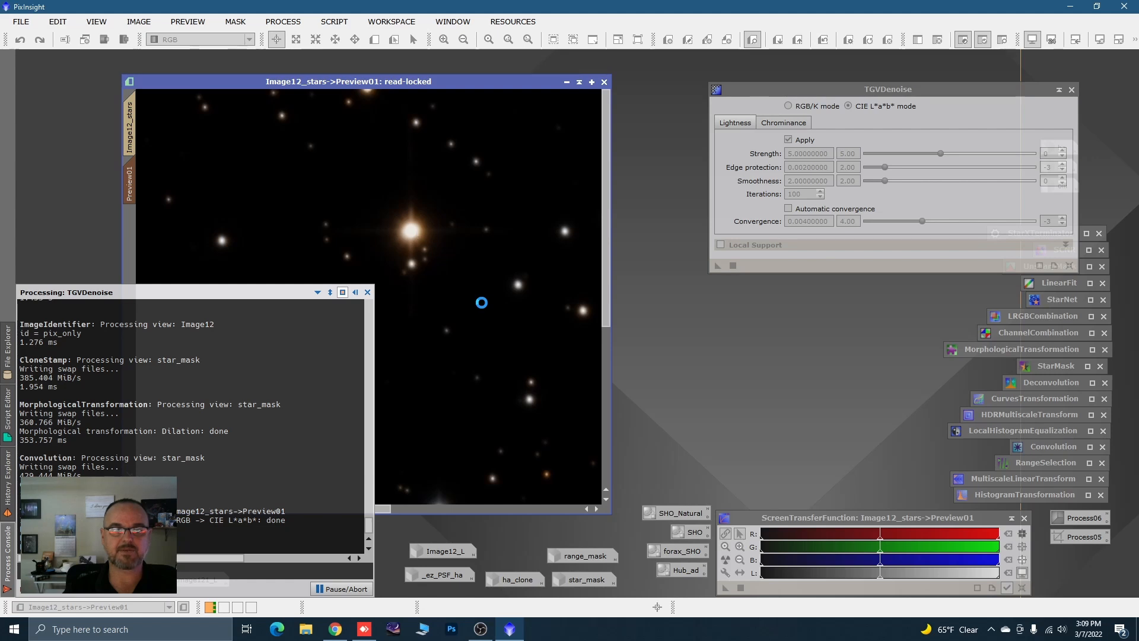
pyautogui.scroll(1, 428, 295)
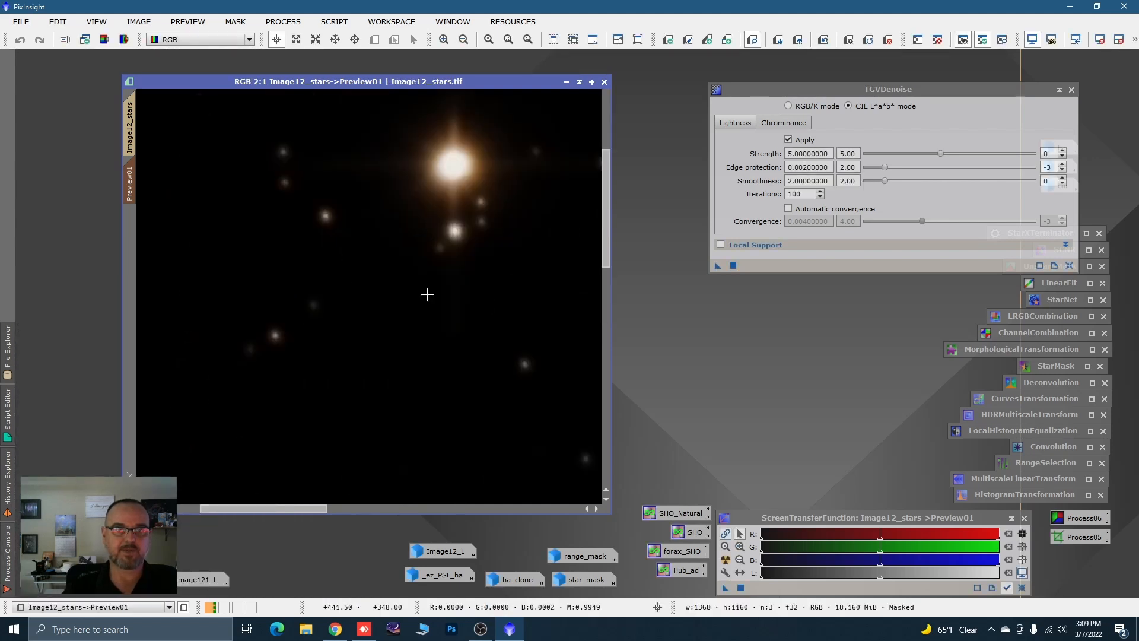
pyautogui.hotkey('ctrl', 'shift', 'z')
pyautogui.hotkey('ctrl', 'shift', 'z')
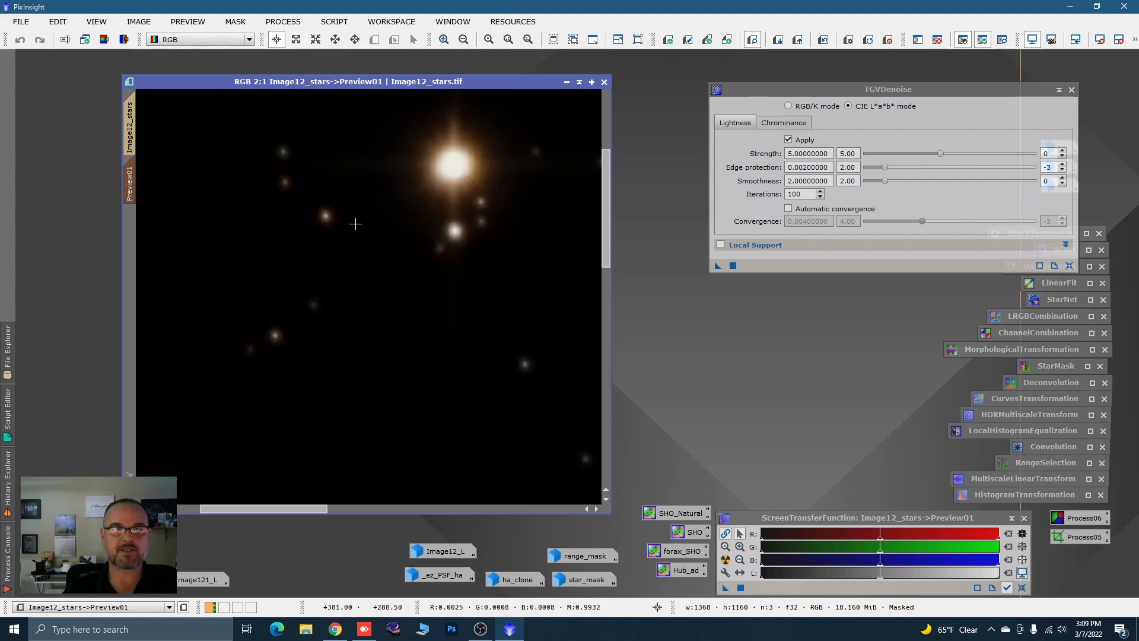
pyautogui.scroll(-2, 396, 215)
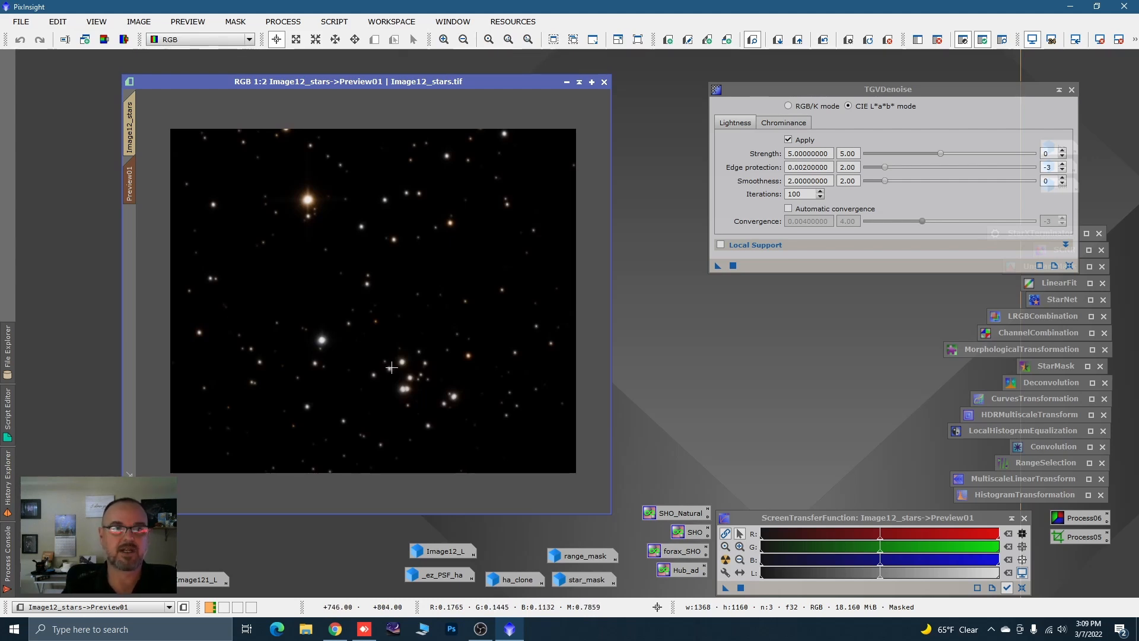
# Apply the same TGVDenoise settings to the full Image12_stars image and put the process window away.
pyautogui.click(130, 127)
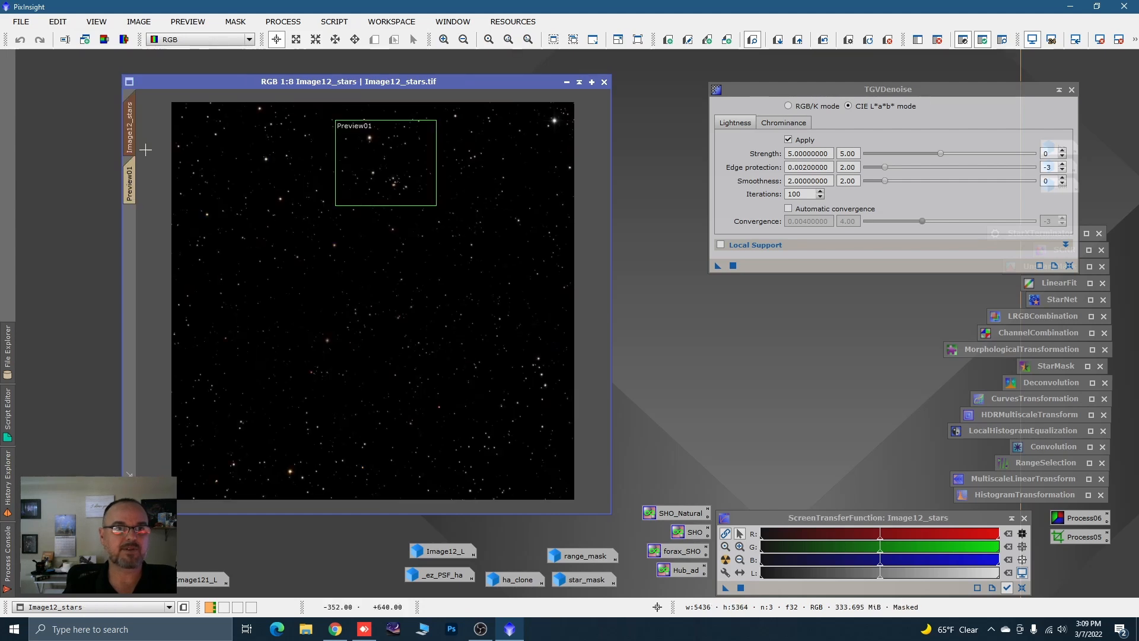
pyautogui.moveTo(718, 265); pyautogui.dragTo(537, 317)
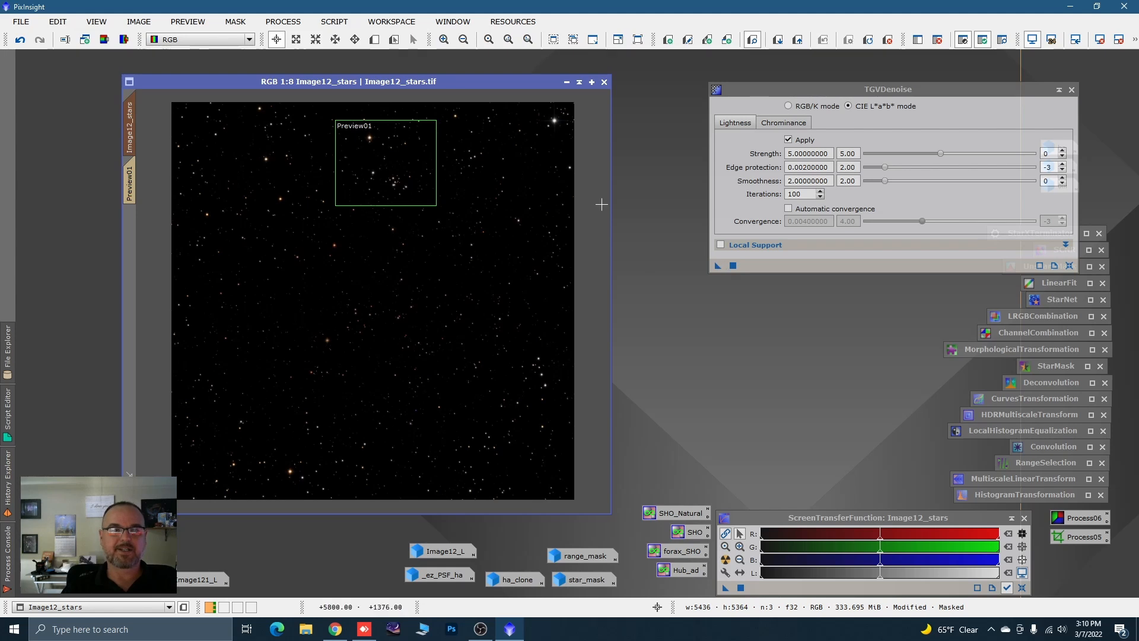
pyautogui.click(1060, 94)
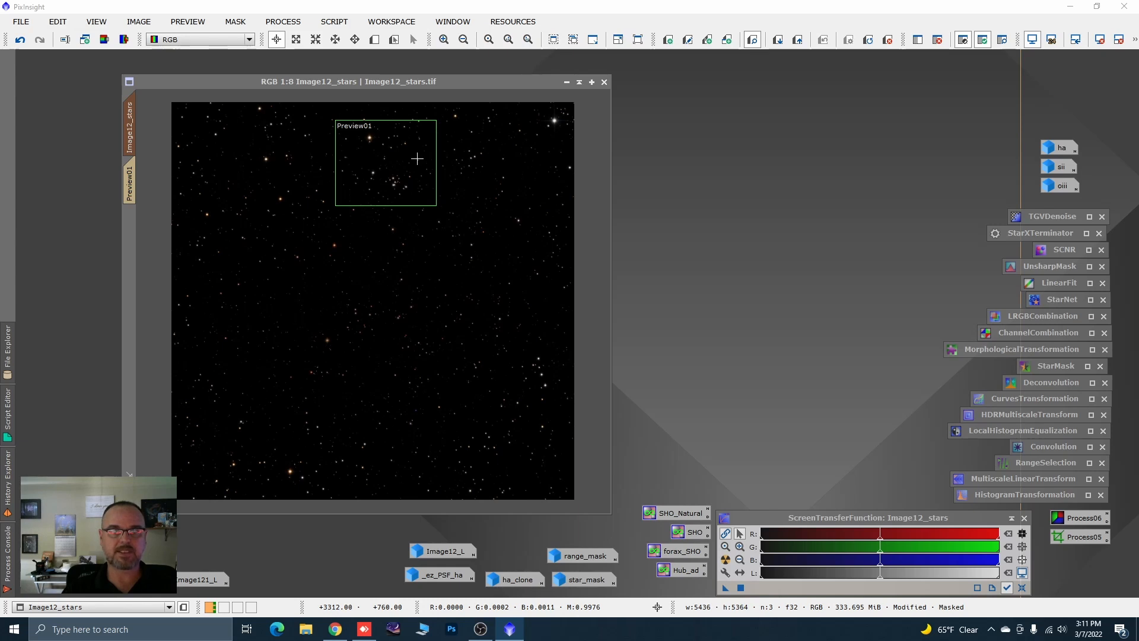
# Open CurvesTransformation for the Image12_stars preview with the RGB/K channel selected and its real-time preview running.
pyautogui.click(133, 188)
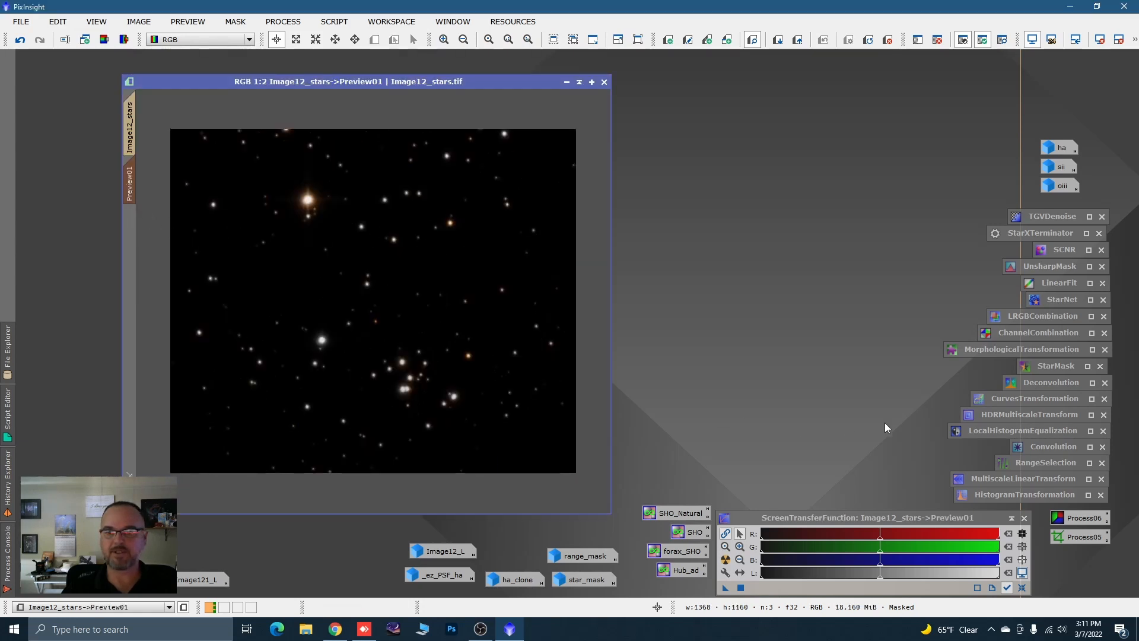
pyautogui.doubleClick(998, 399)
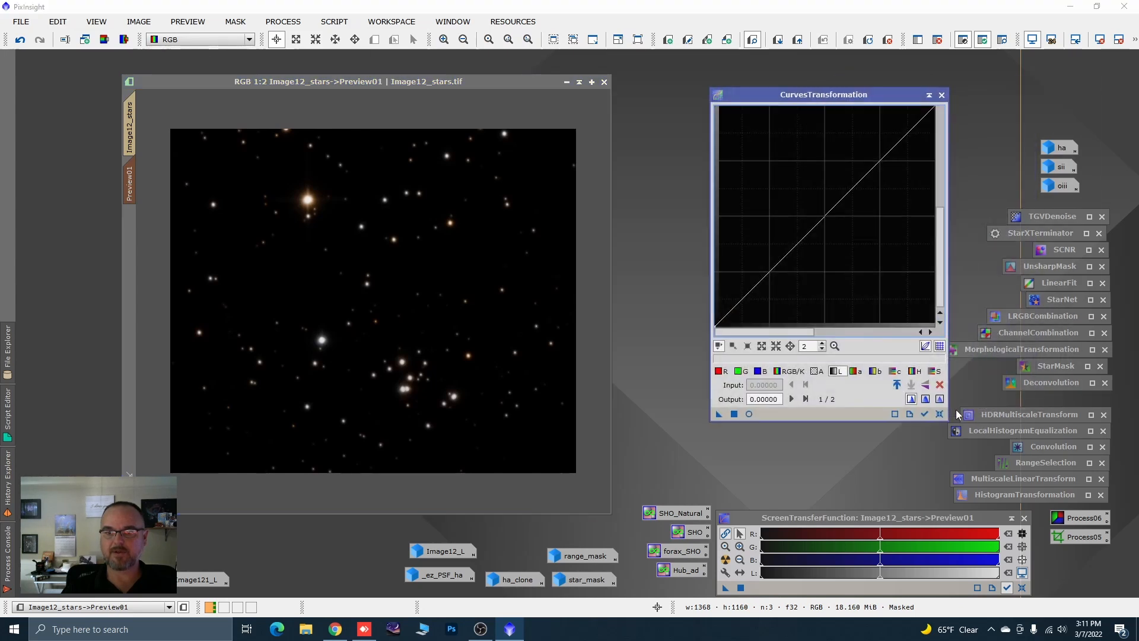
pyautogui.moveTo(808, 98); pyautogui.dragTo(801, 98)
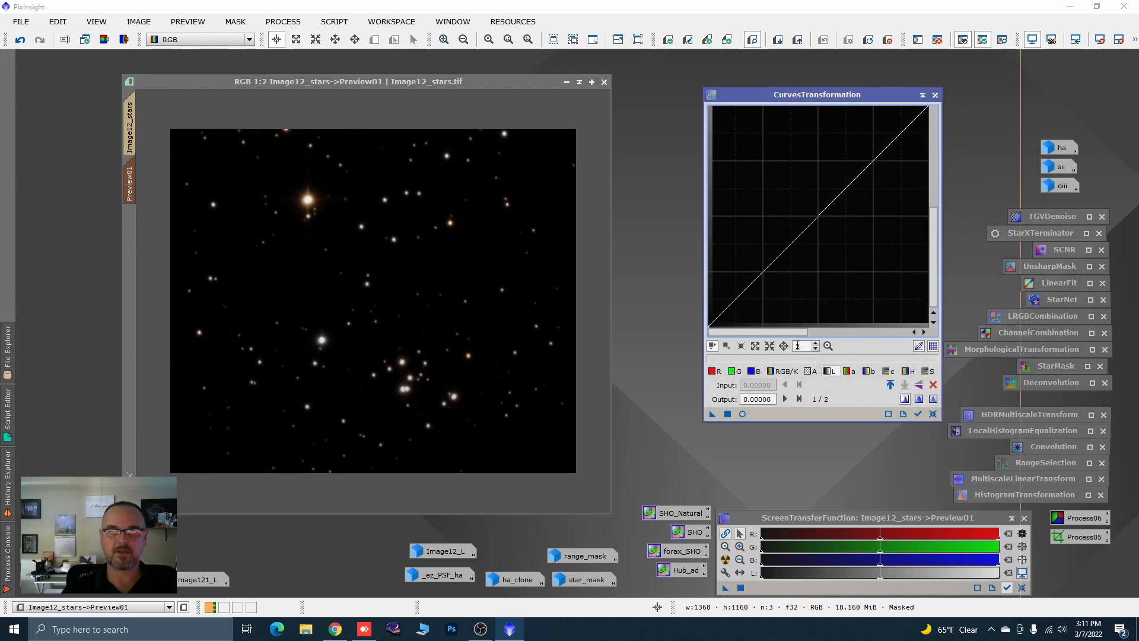
pyautogui.click(782, 374)
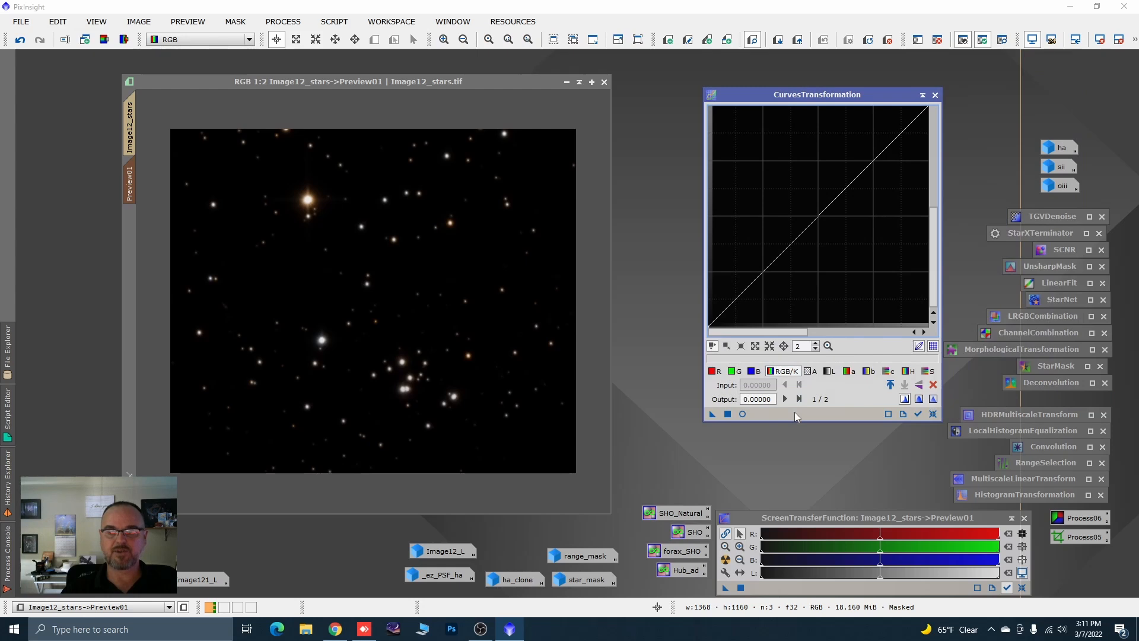
pyautogui.click(746, 415)
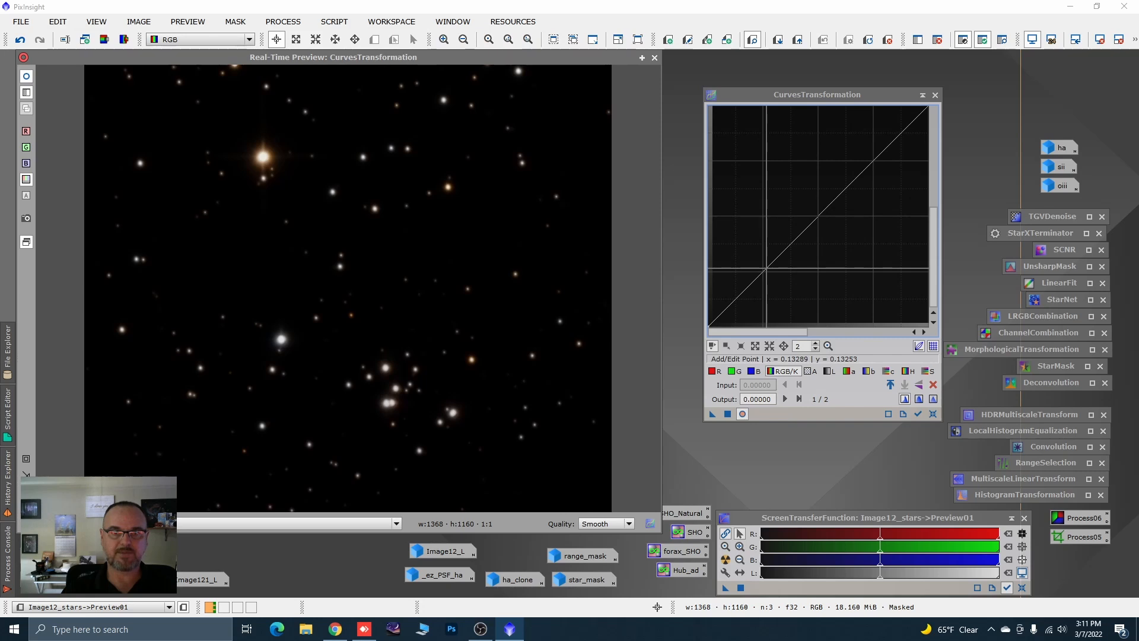
# Shape the RGB/K curve with one darkening point at input 0.26873, output 0.21392, checking it in the real-time preview, and close that preview.
pyautogui.click(765, 269)
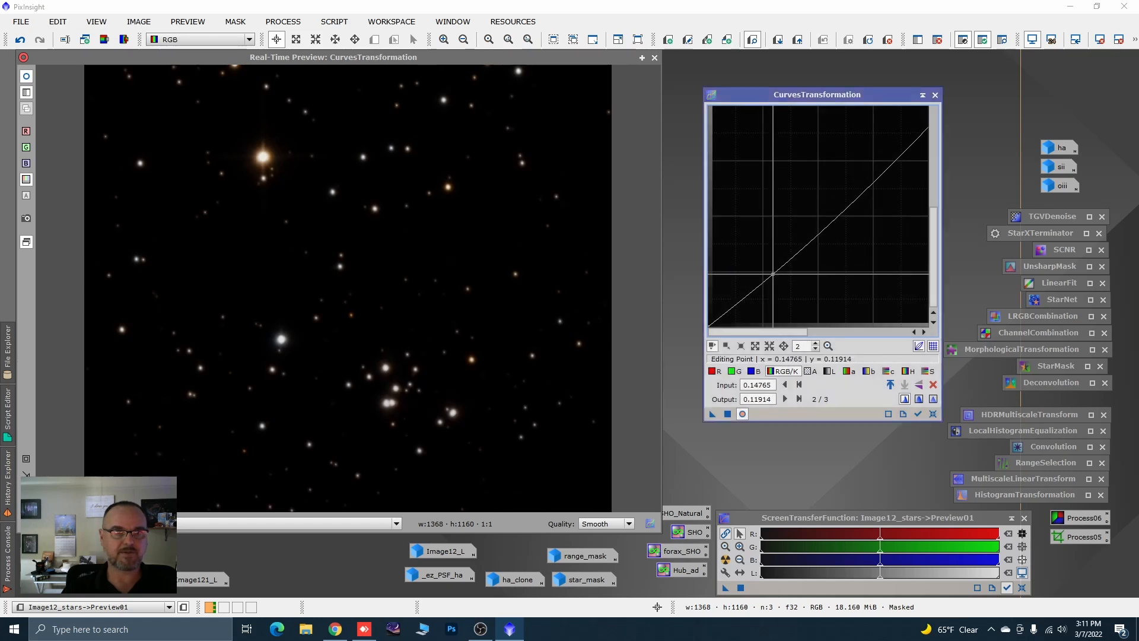
pyautogui.moveTo(768, 270); pyautogui.dragTo(773, 279)
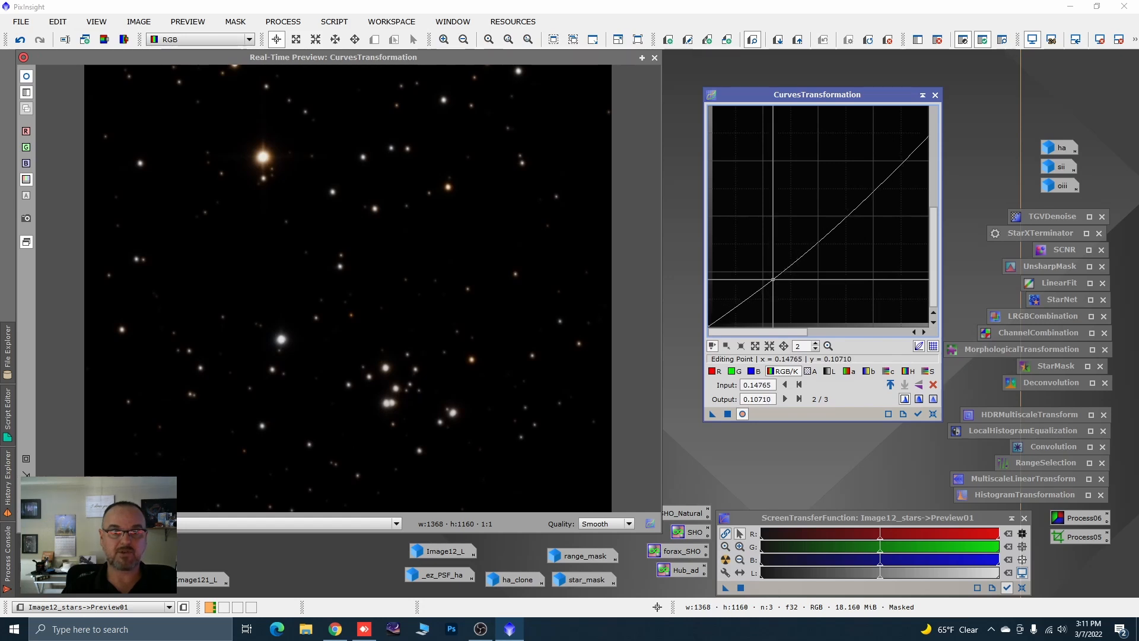
pyautogui.moveTo(773, 279); pyautogui.dragTo(776, 285)
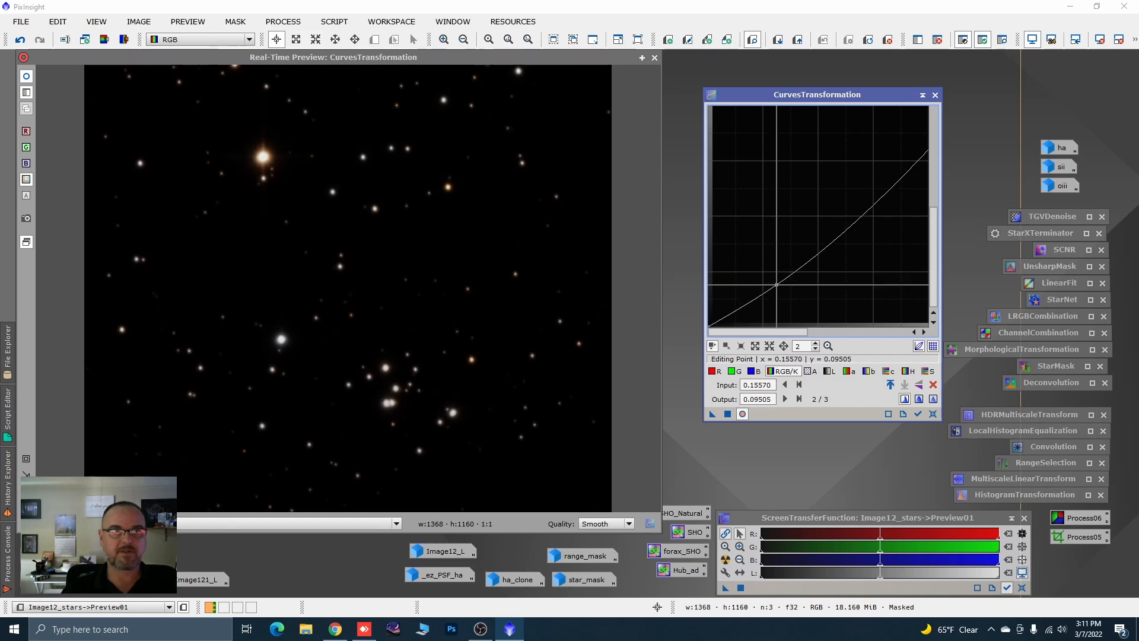
pyautogui.moveTo(777, 285)
pyautogui.mouseDown()
pyautogui.moveTo(781, 294)
pyautogui.moveTo(768, 270)
pyautogui.mouseUp()
pyautogui.scroll(-1, 781, 293)
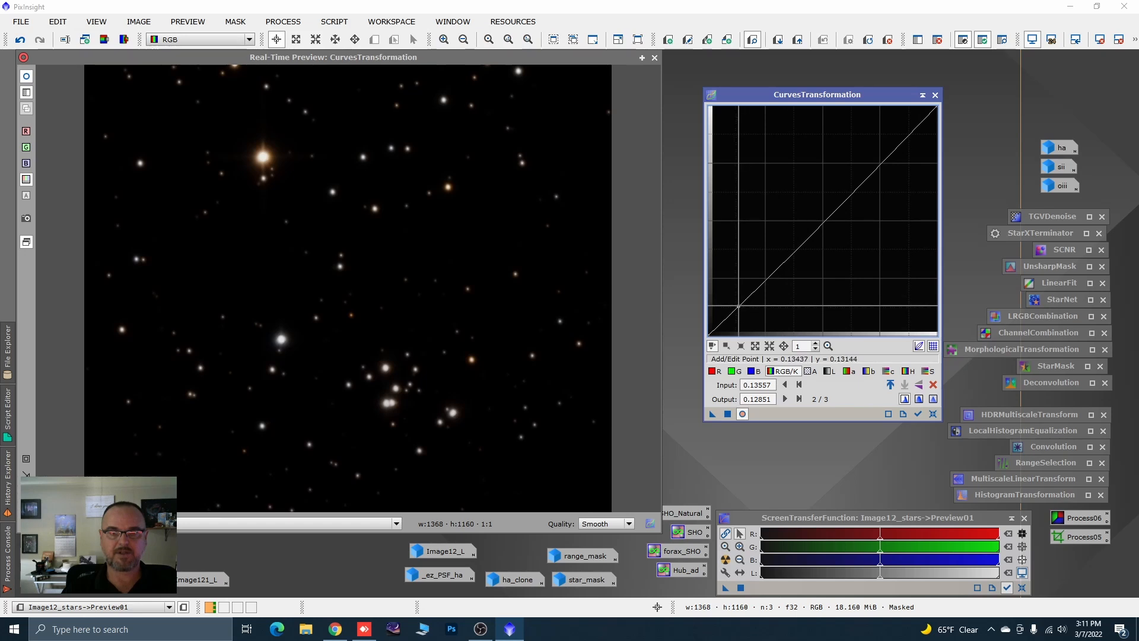
pyautogui.moveTo(739, 306); pyautogui.dragTo(770, 287)
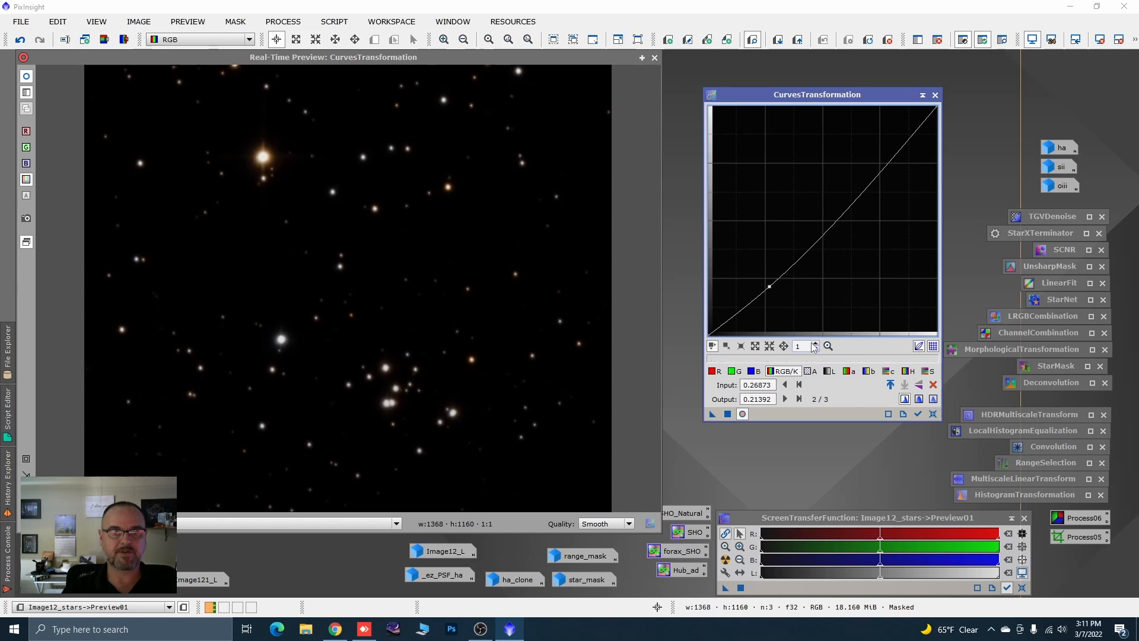
pyautogui.click(656, 60)
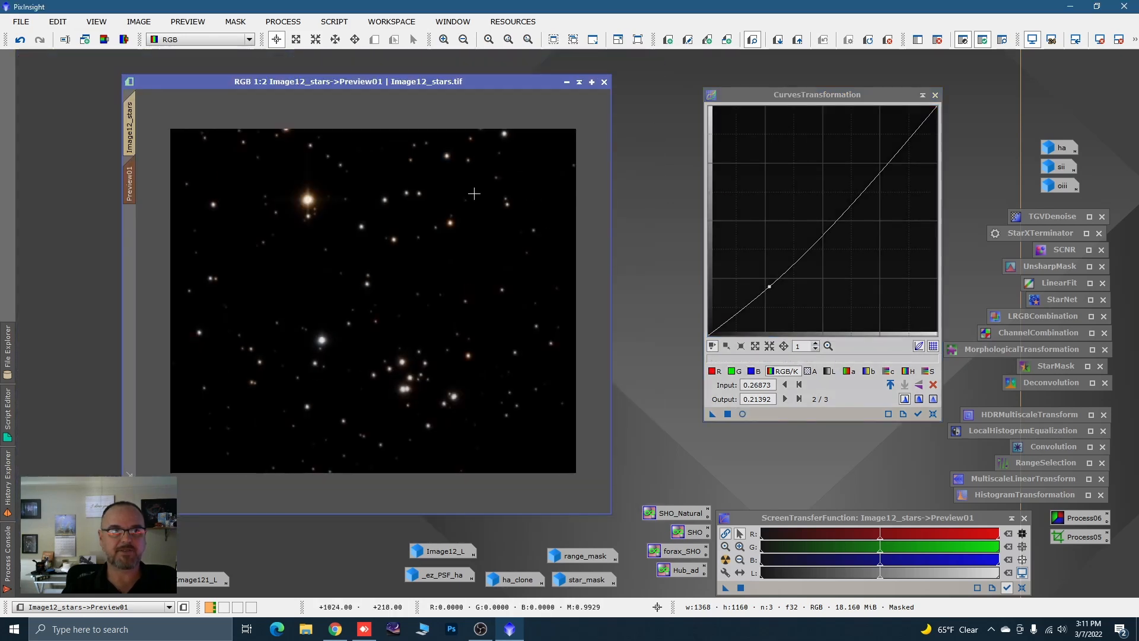
# Apply the darkening RGB/K curve to the full Image12_stars image and put CurvesTransformation away.
pyautogui.click(130, 132)
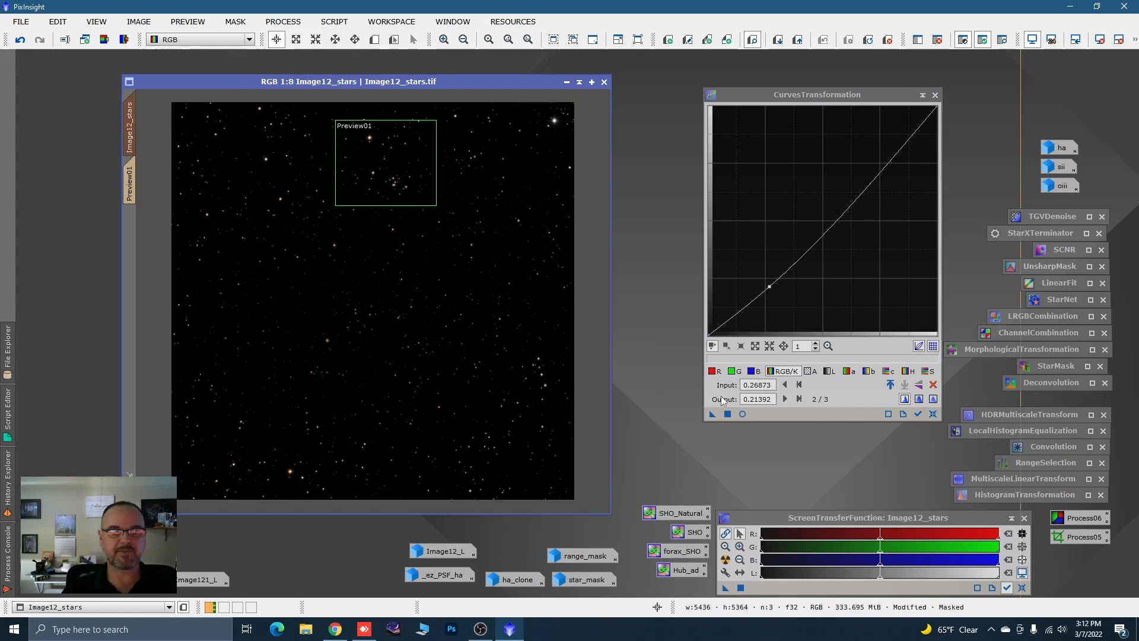
pyautogui.moveTo(711, 414); pyautogui.dragTo(518, 358)
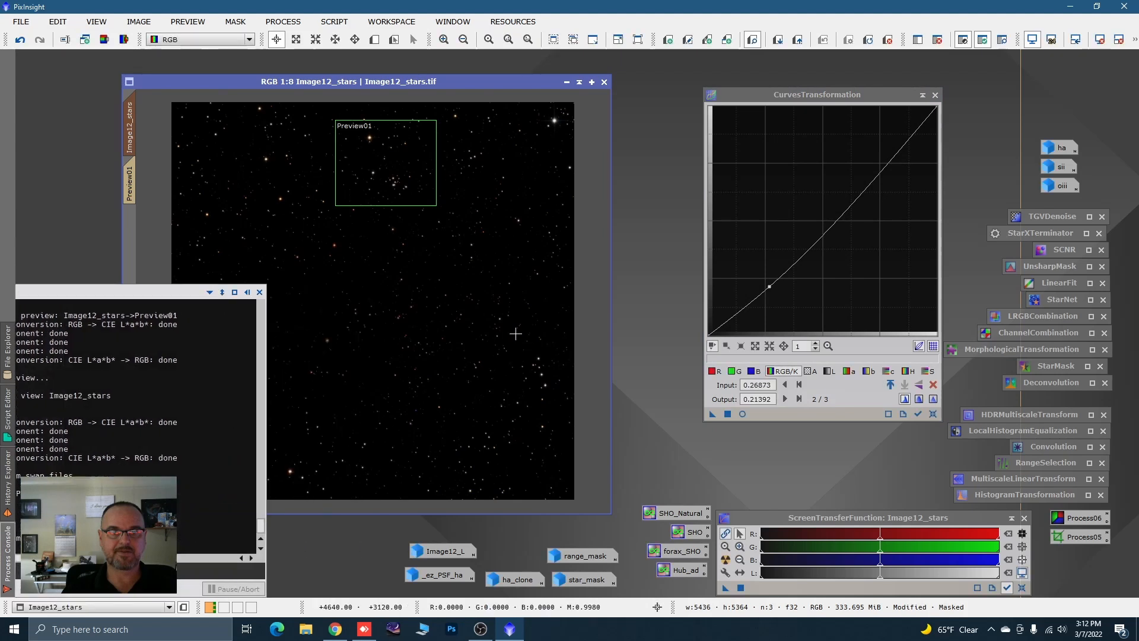
pyautogui.click(922, 96)
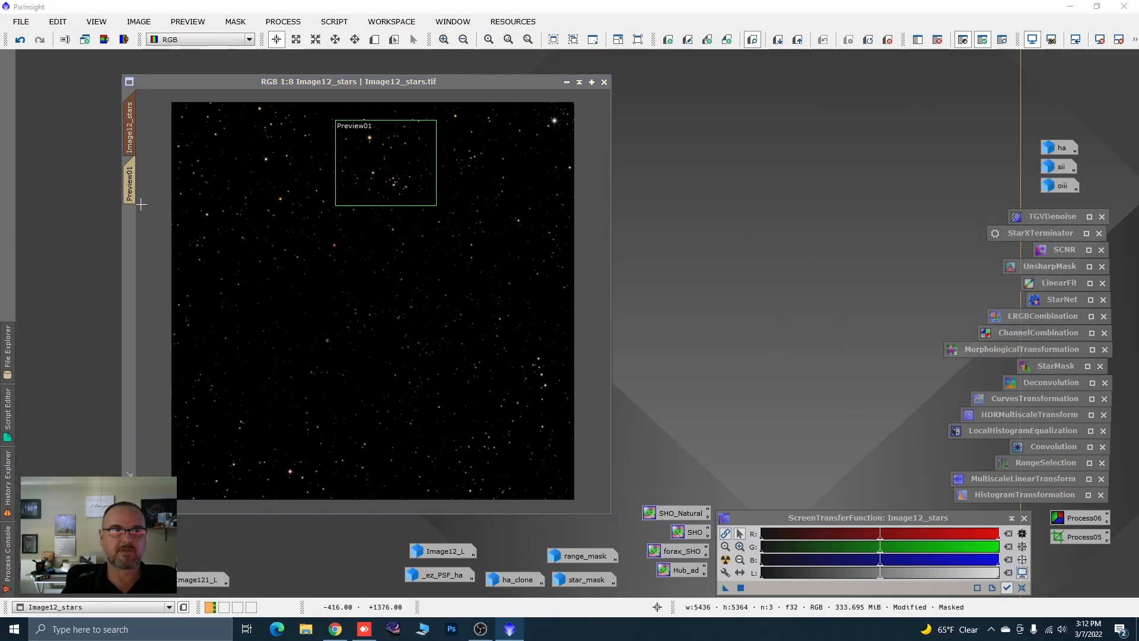
# Delete Preview01 and remove the mask from Image12_stars, leaving the image window minimized.
pyautogui.rightClick(130, 179)
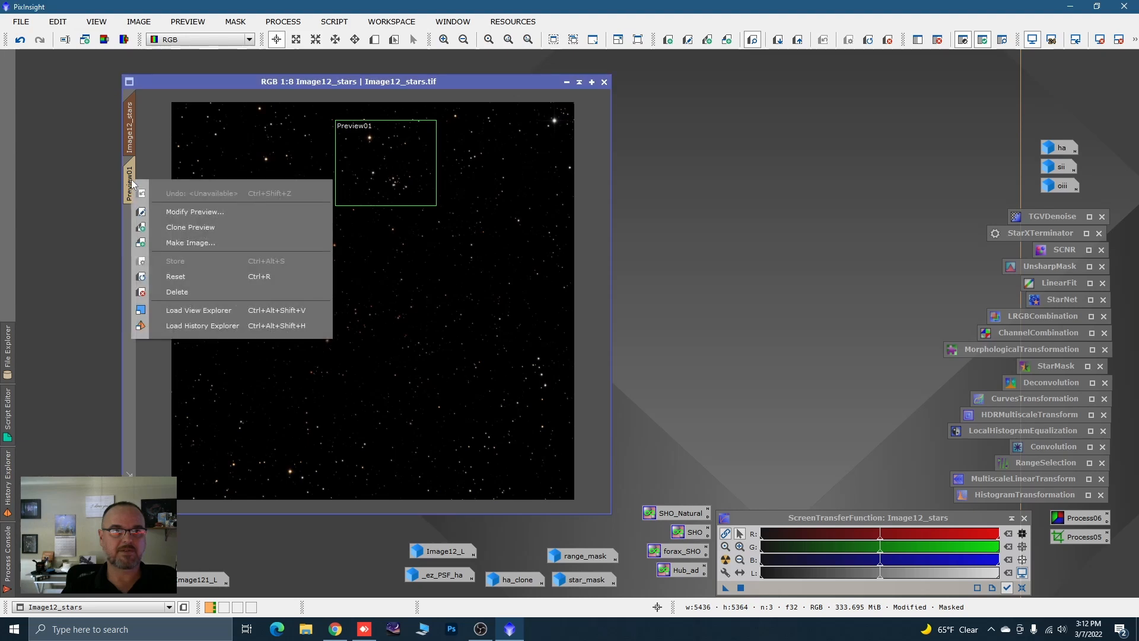
pyautogui.click(187, 292)
pyautogui.rightClick(354, 191)
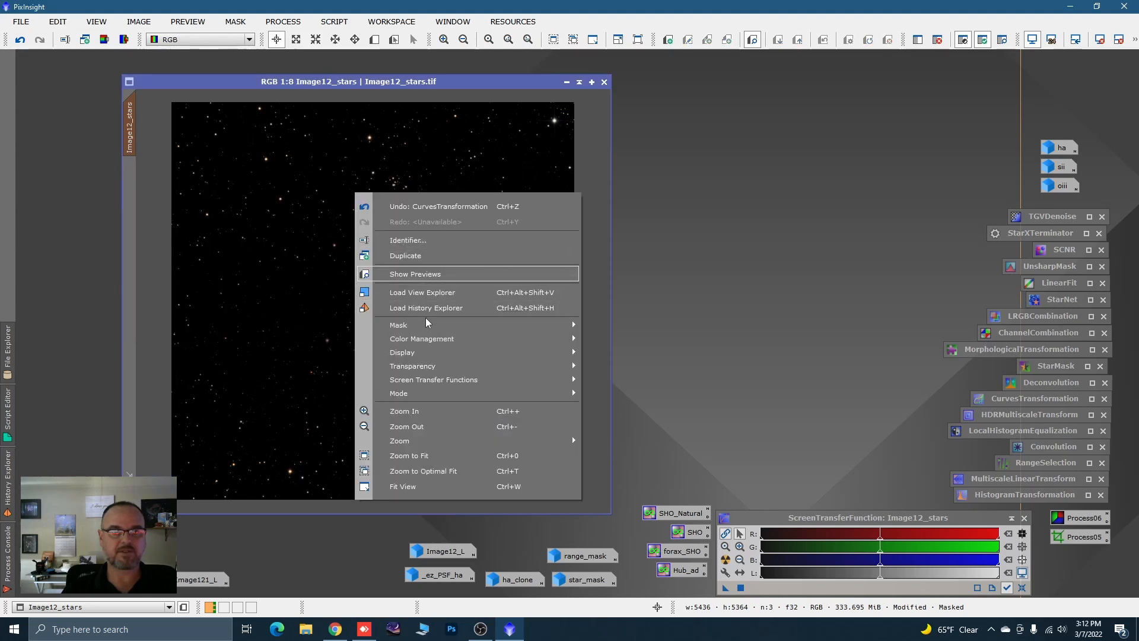
pyautogui.moveTo(478, 325)
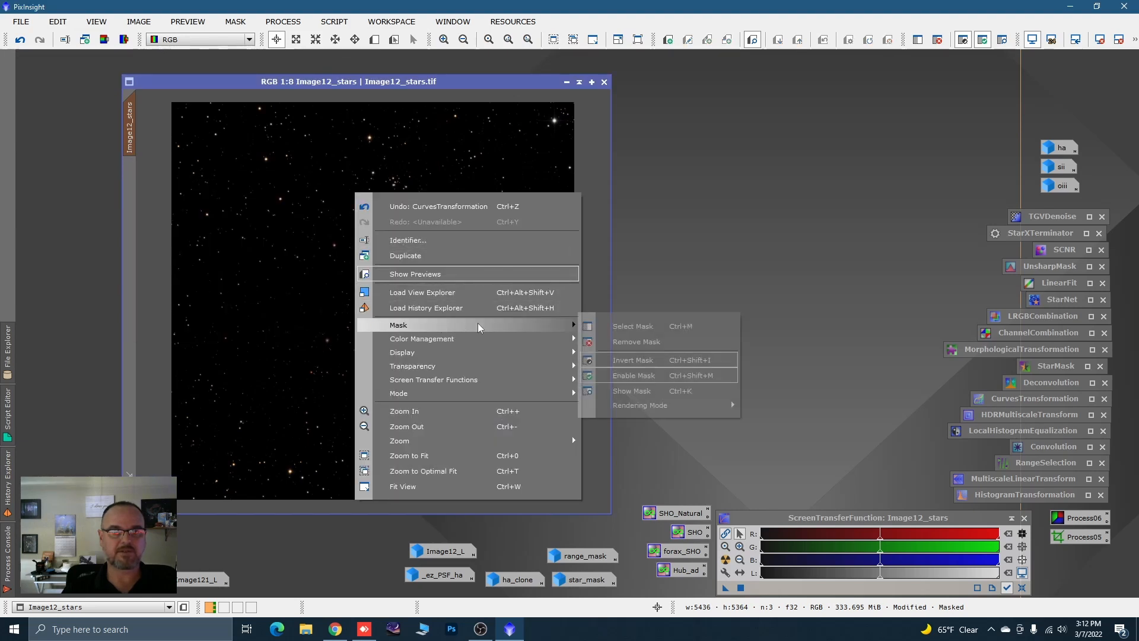
pyautogui.click(631, 343)
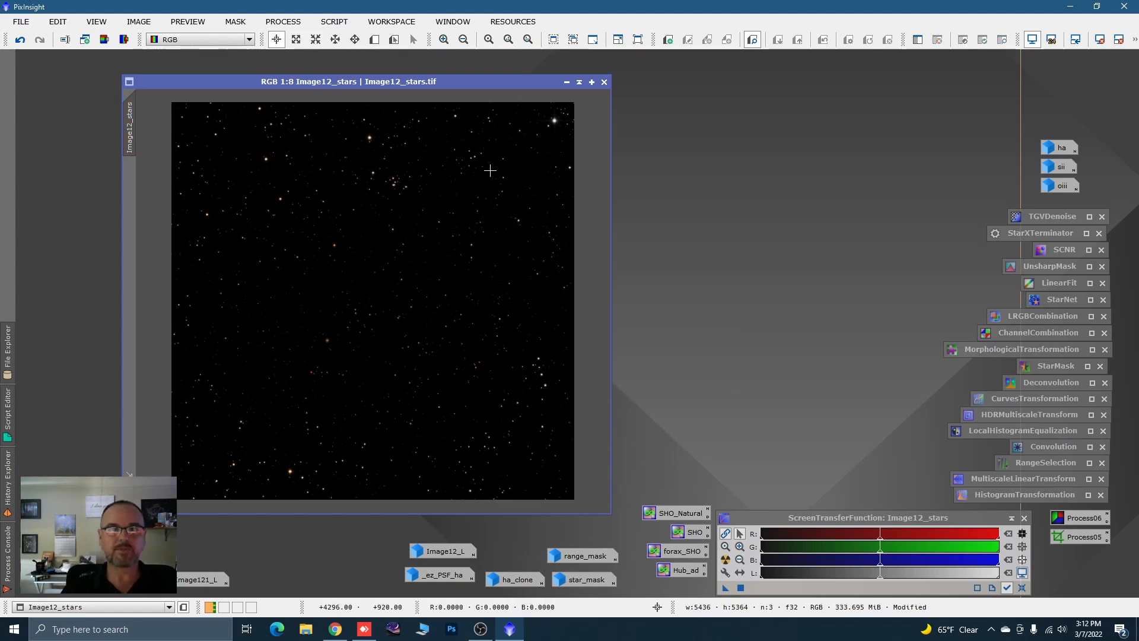
pyautogui.click(567, 82)
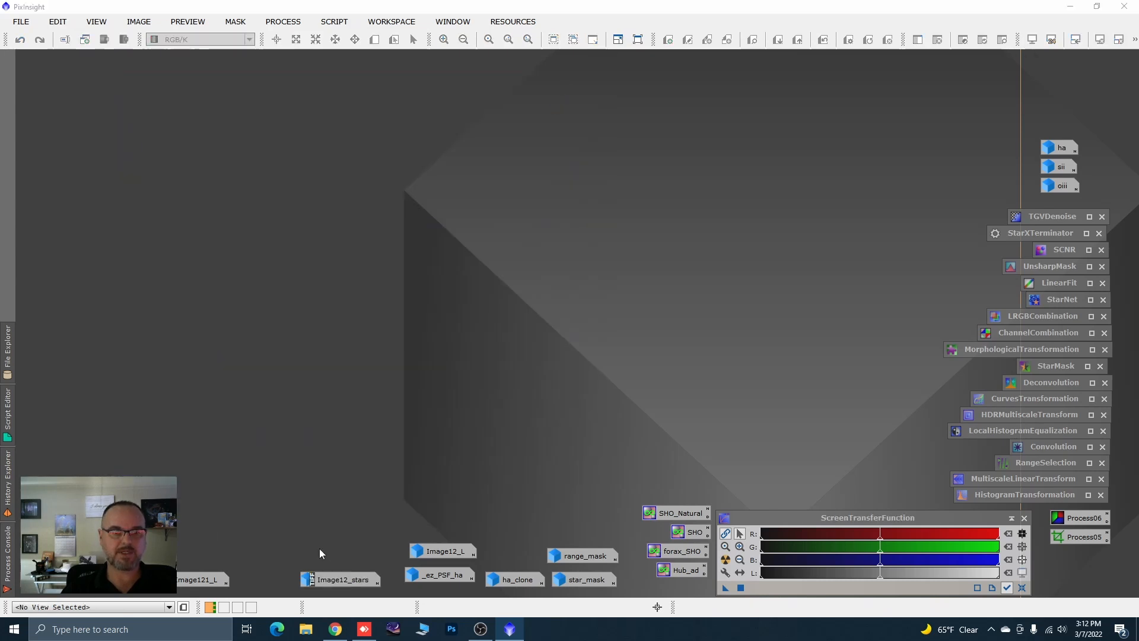
# Restore the starless pix_only image and open PixelMath's Expression Editor beside it.
pyautogui.doubleClick(74, 579)
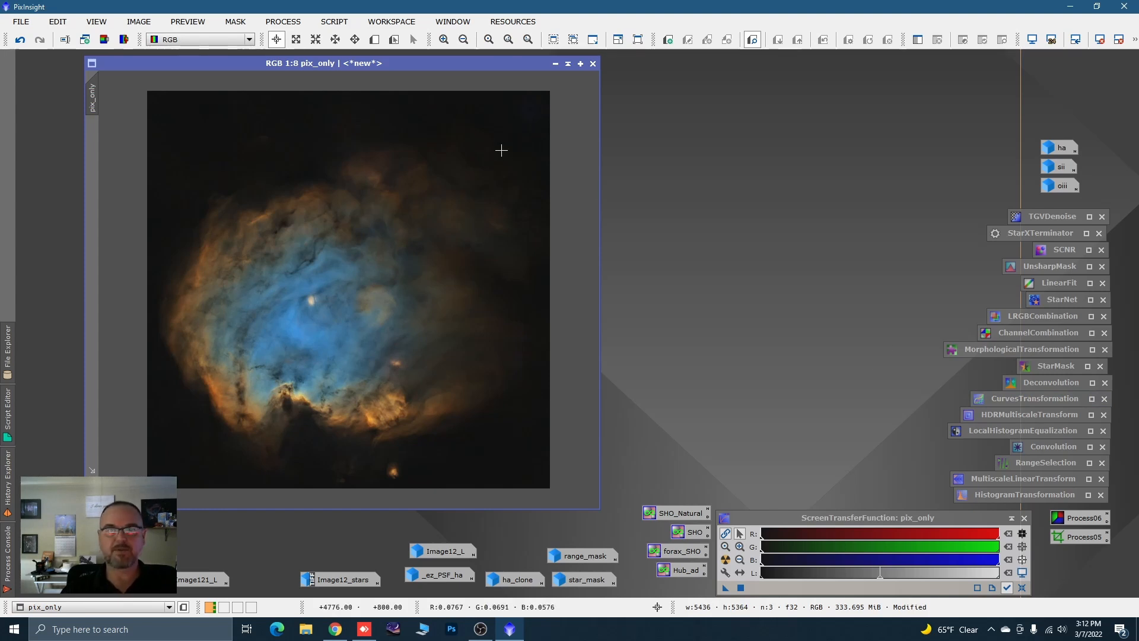
pyautogui.click(279, 23)
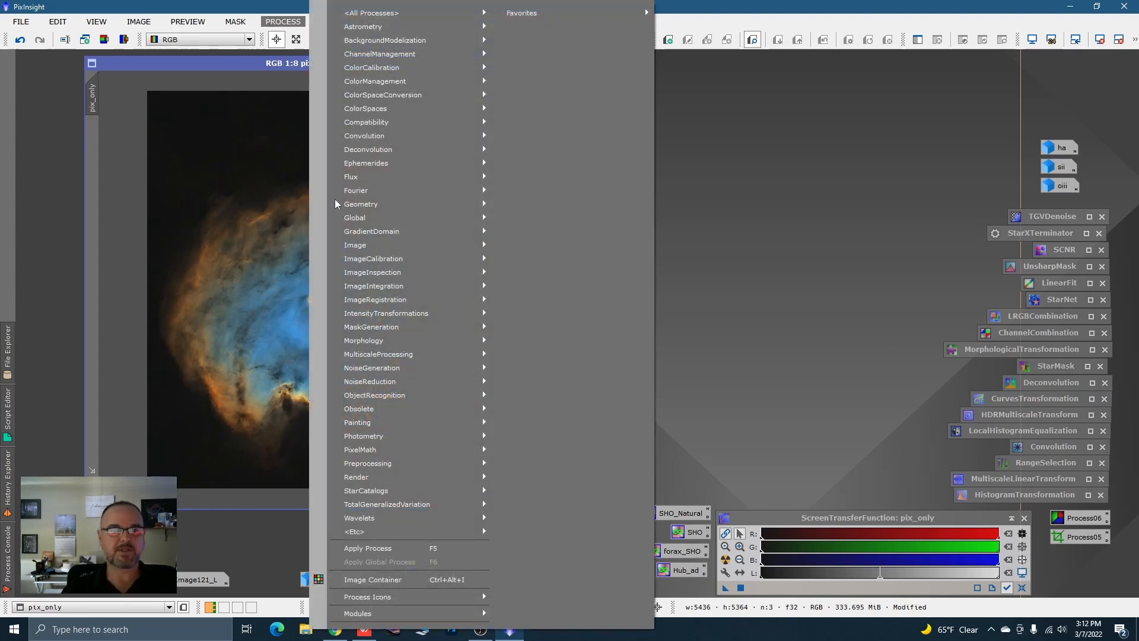
pyautogui.click(522, 454)
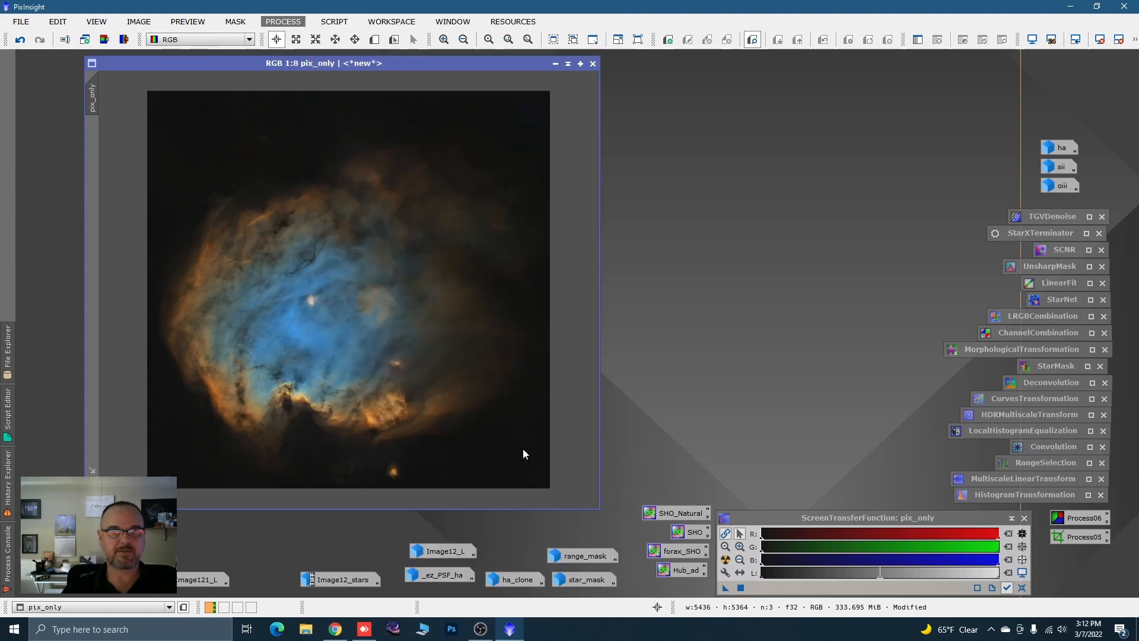
pyautogui.moveTo(750, 286); pyautogui.dragTo(950, 128)
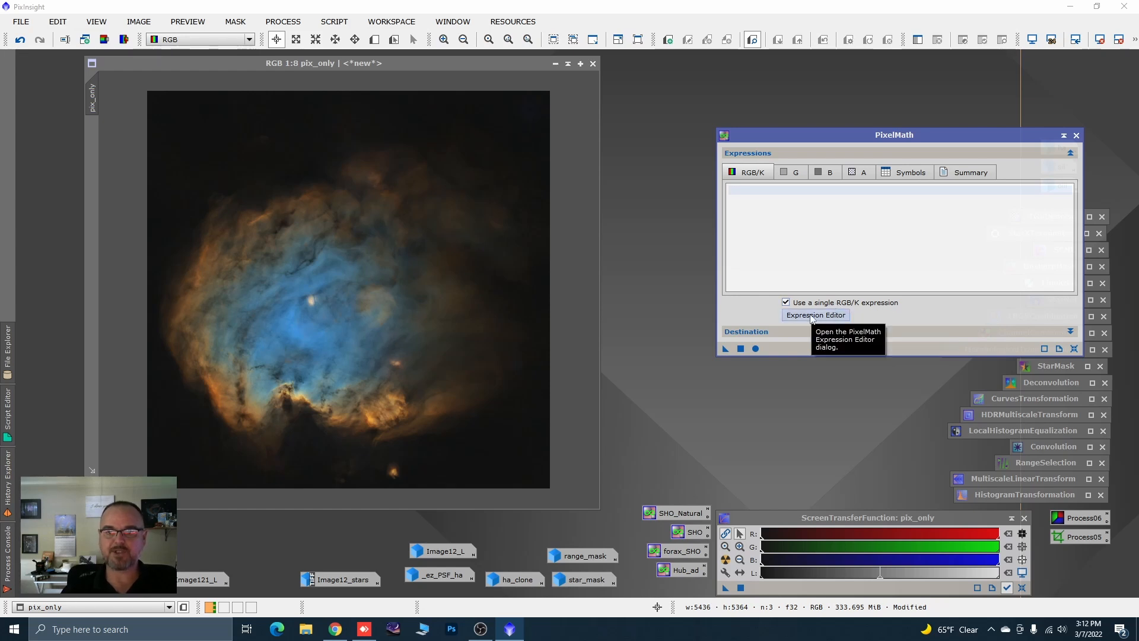
pyautogui.click(811, 315)
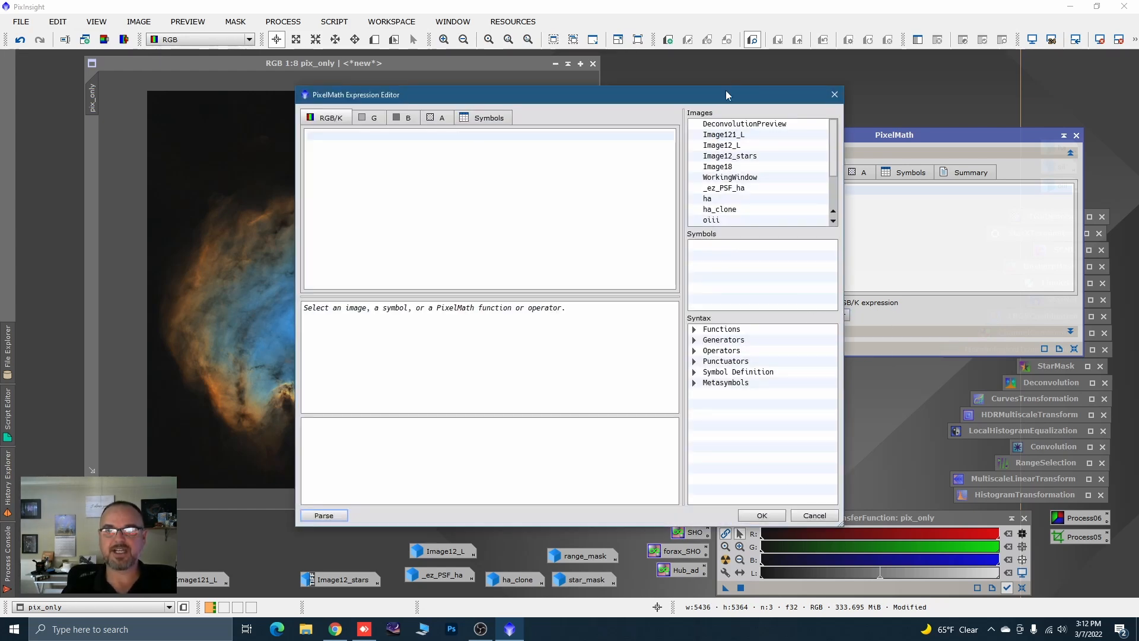
pyautogui.moveTo(726, 92); pyautogui.dragTo(1027, 72)
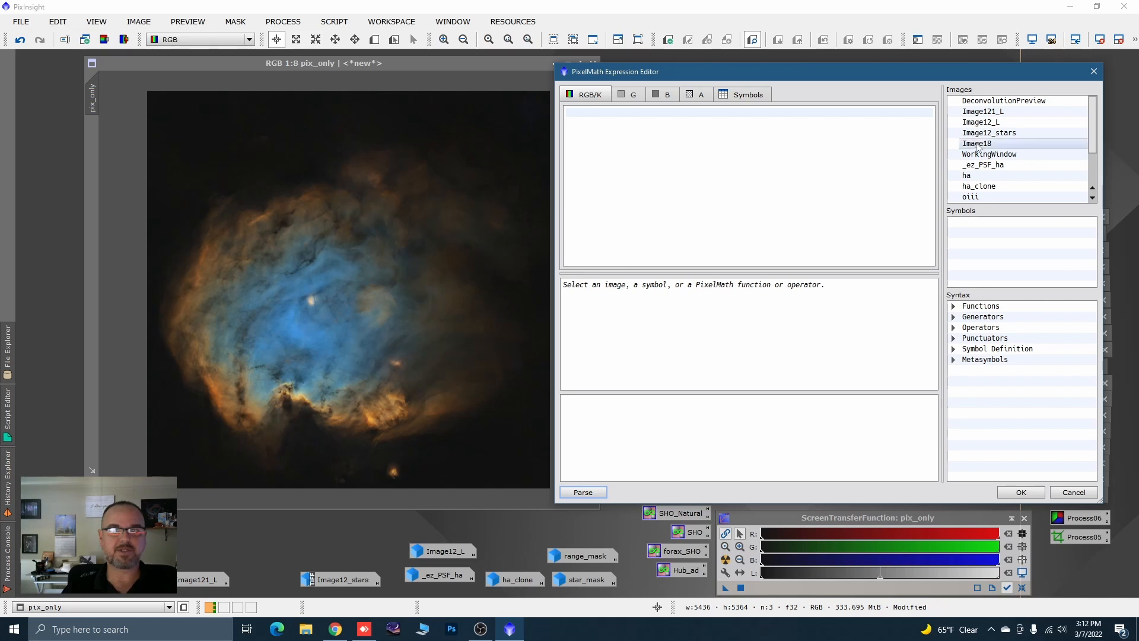
# Build the RGB/K expression pix_only+Image12_stars from the available images and accept it.
pyautogui.scroll(-2, 995, 149)
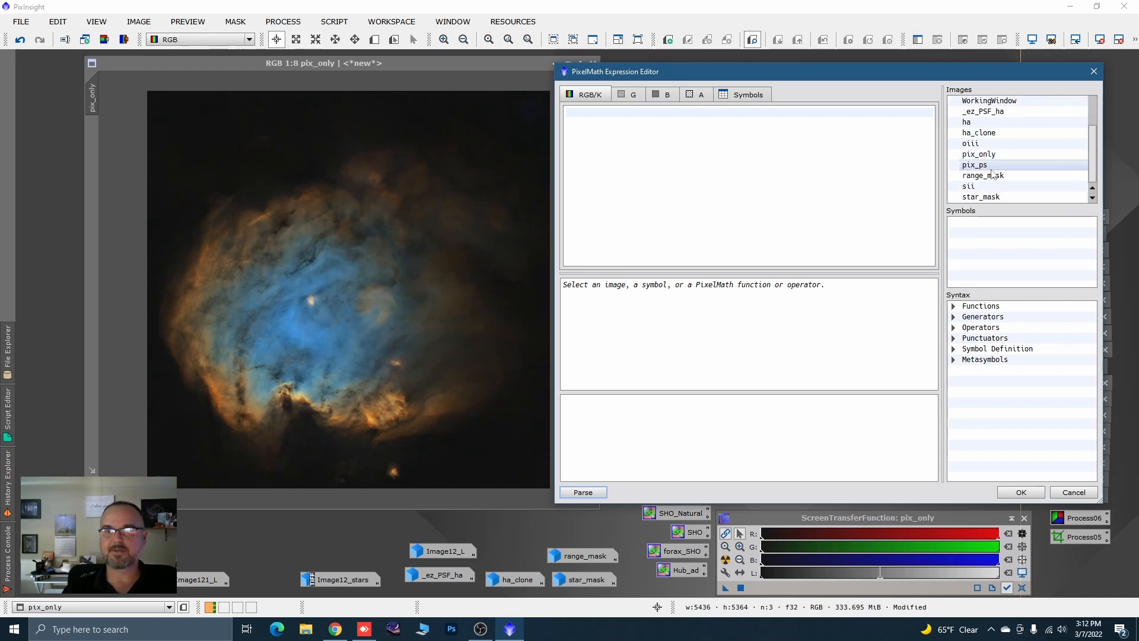
pyautogui.doubleClick(985, 155)
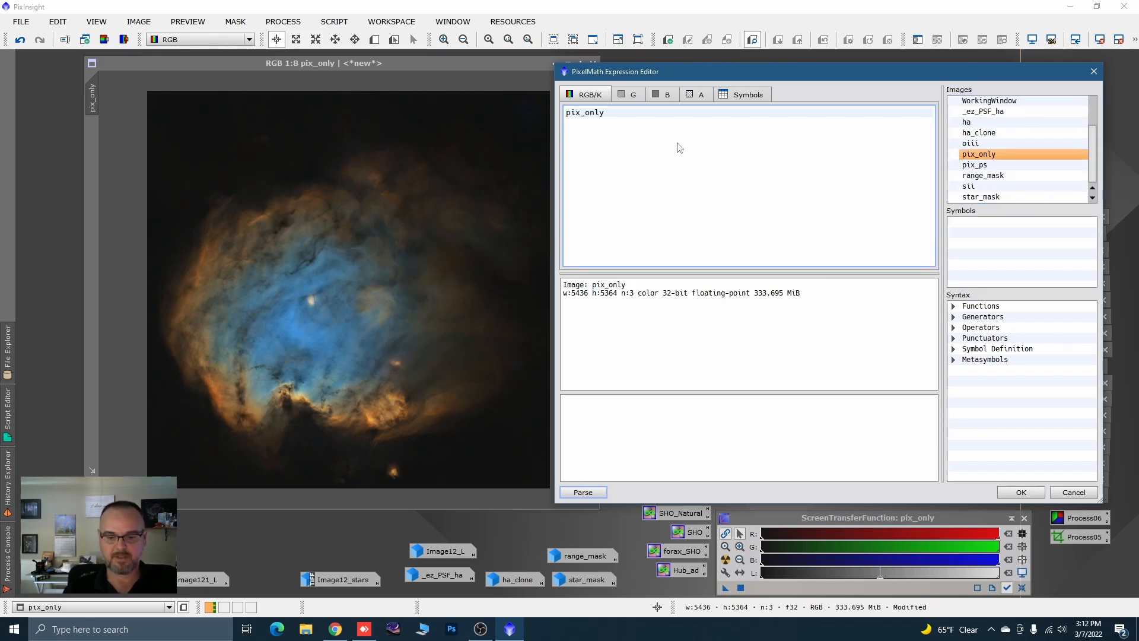
pyautogui.write('+')
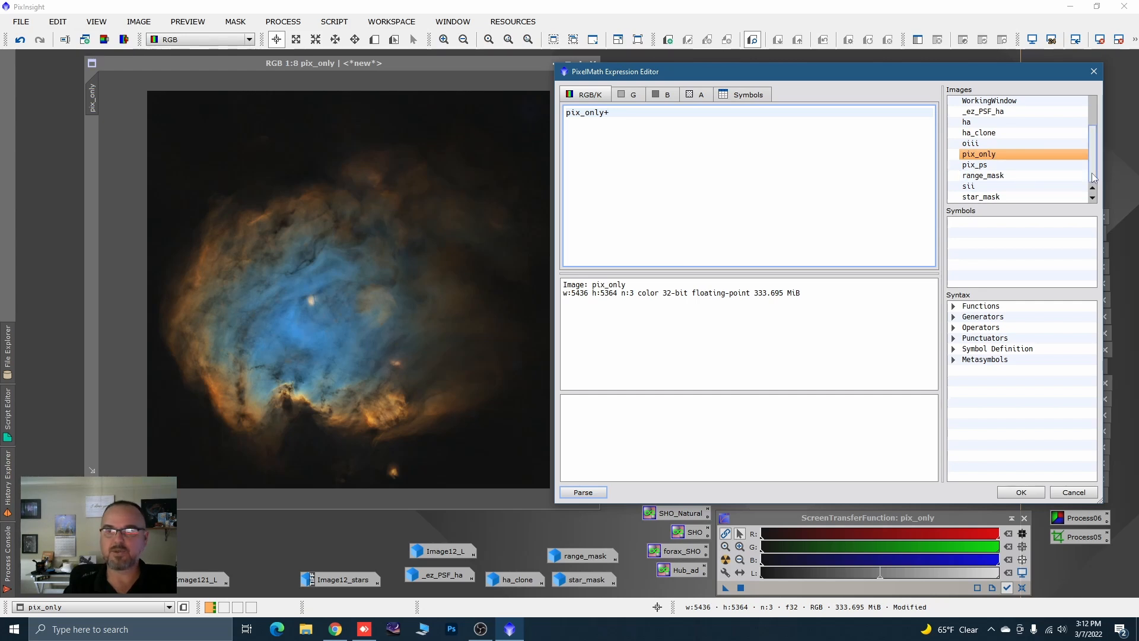
pyautogui.moveTo(1094, 177); pyautogui.dragTo(1090, 149)
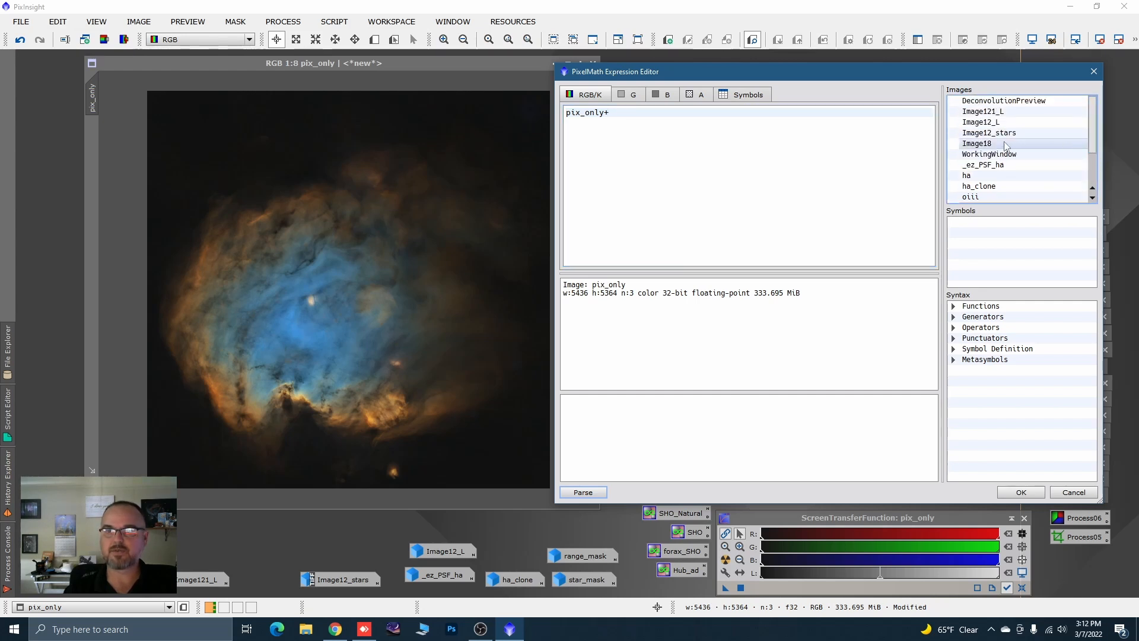
pyautogui.doubleClick(989, 132)
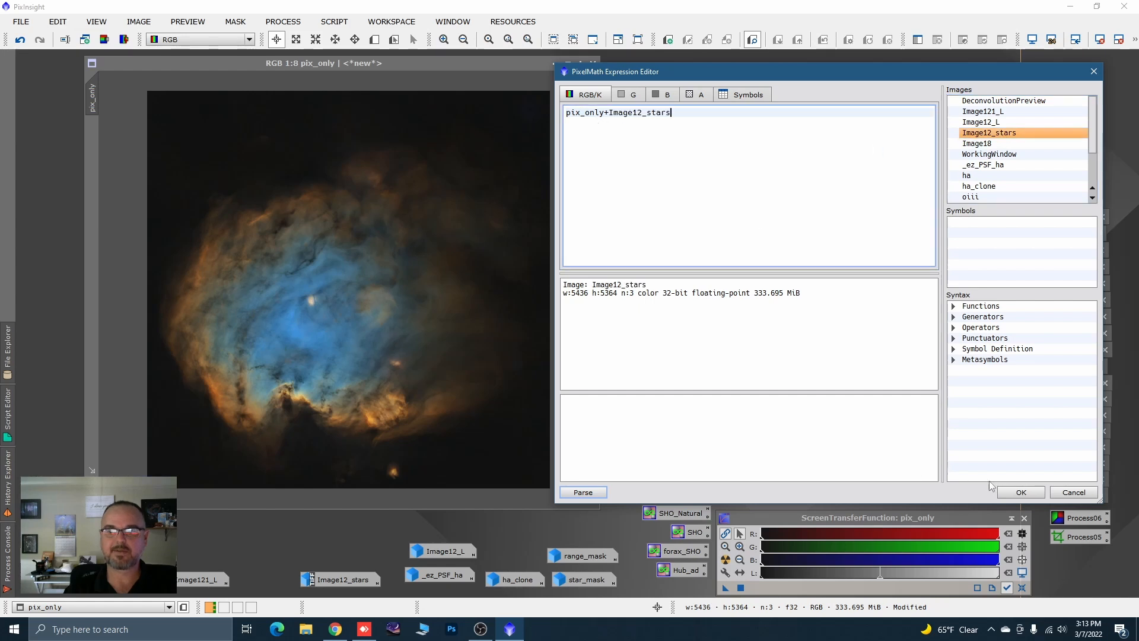
pyautogui.click(1018, 492)
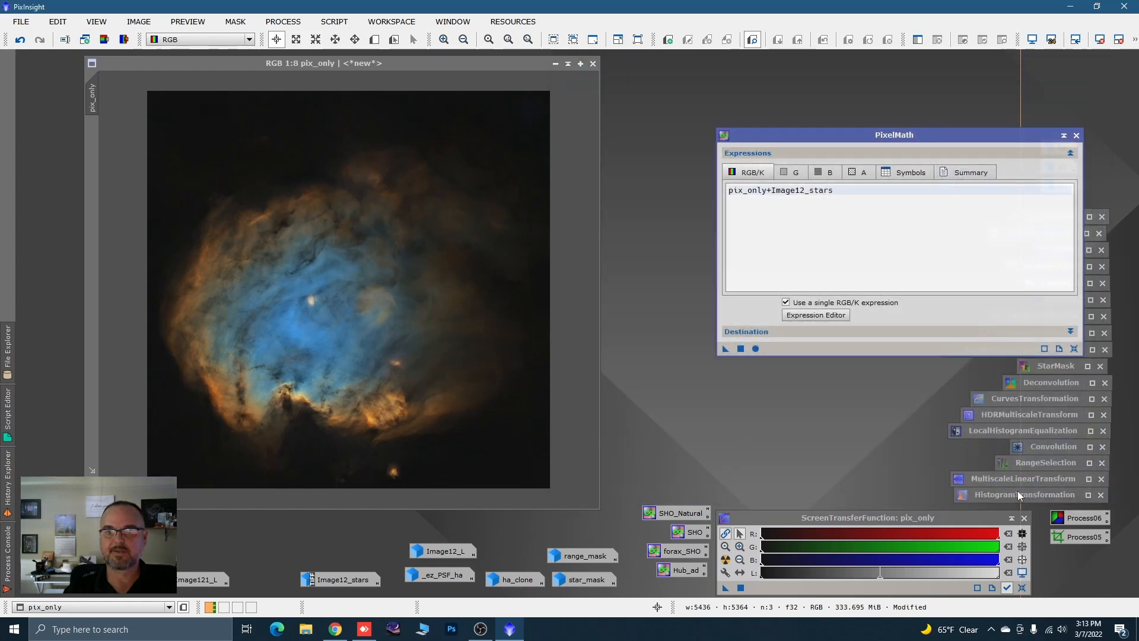
# Apply the PixelMath expression to pix_only as a replacement of the target image, and stow PixelMath with the other collapsed processes.
pyautogui.click(1071, 333)
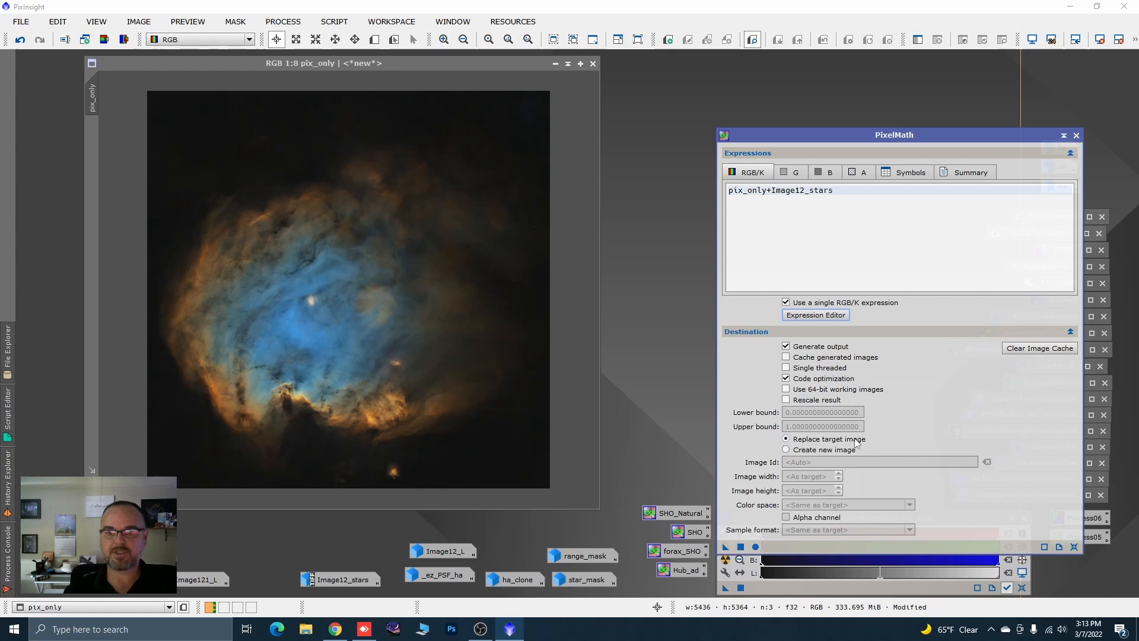
pyautogui.click(1071, 333)
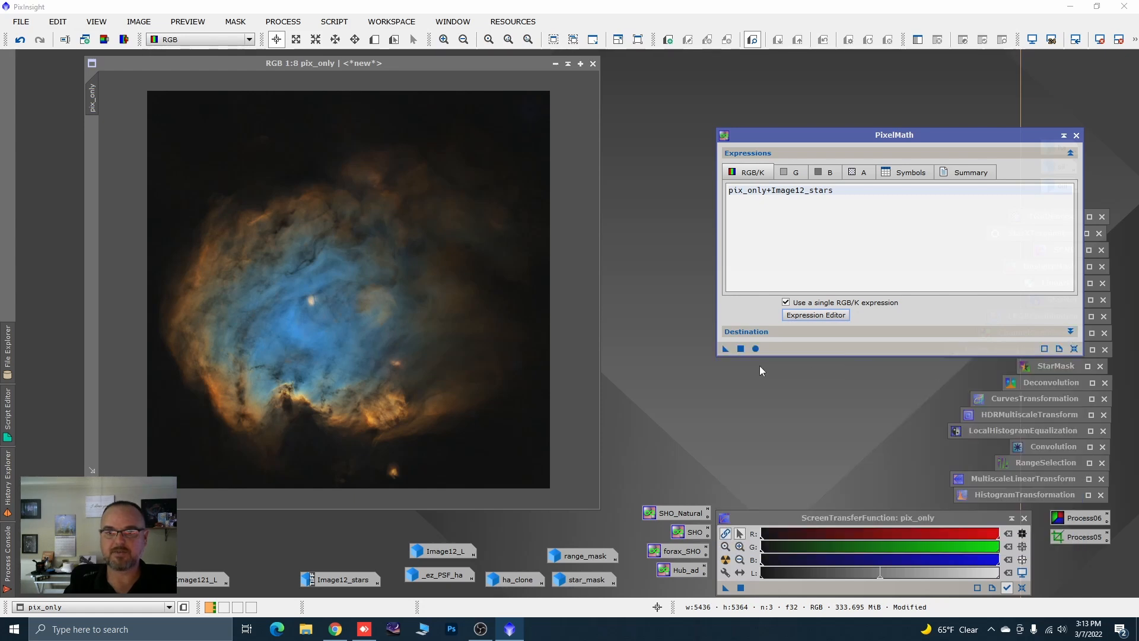
pyautogui.moveTo(725, 348); pyautogui.dragTo(478, 456)
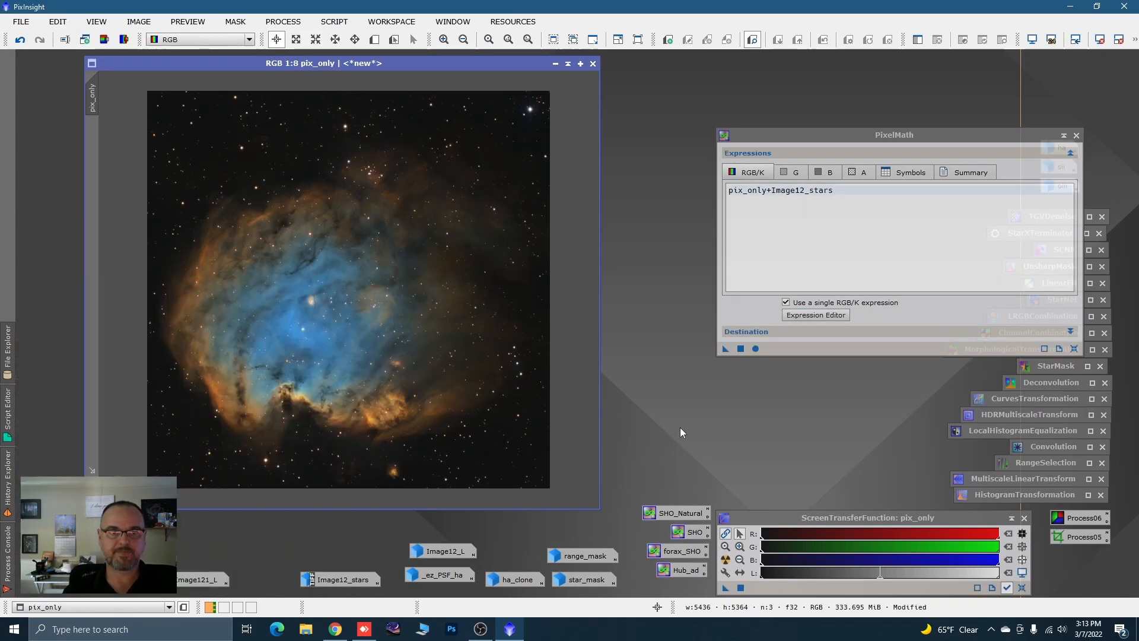
pyautogui.click(1064, 136)
pyautogui.moveTo(885, 245); pyautogui.dragTo(1051, 205)
pyautogui.moveTo(1038, 112); pyautogui.dragTo(1059, 165)
pyautogui.click(914, 186)
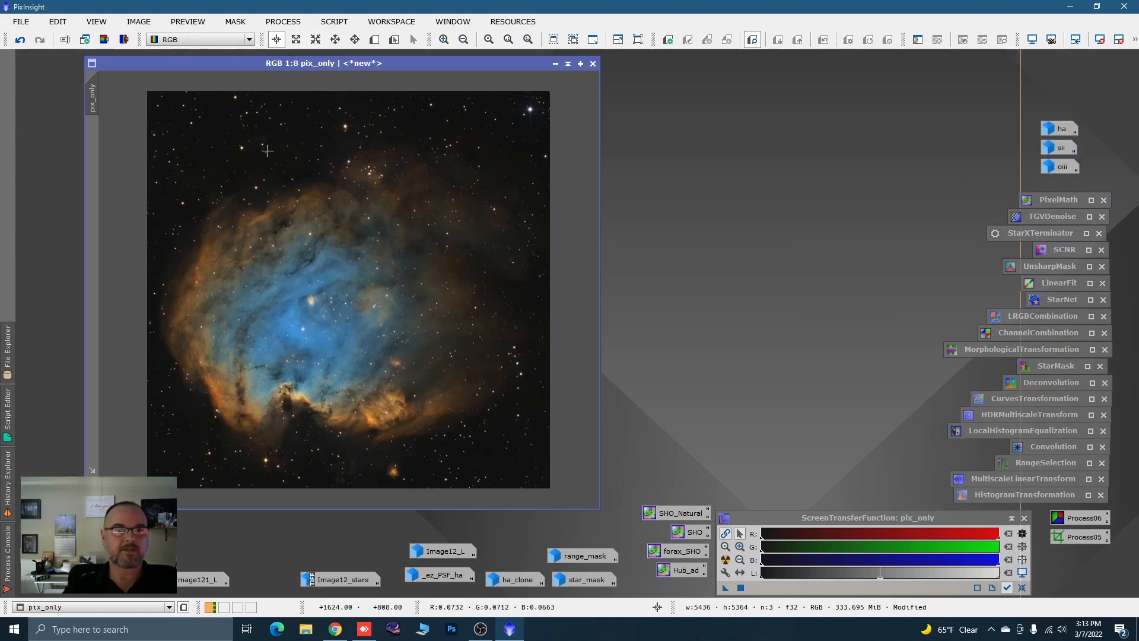
# Examine the recombined stars and nebula in pix_only, both close up and as a whole.
pyautogui.scroll(3, 270, 149)
pyautogui.scroll(2, 300, 236)
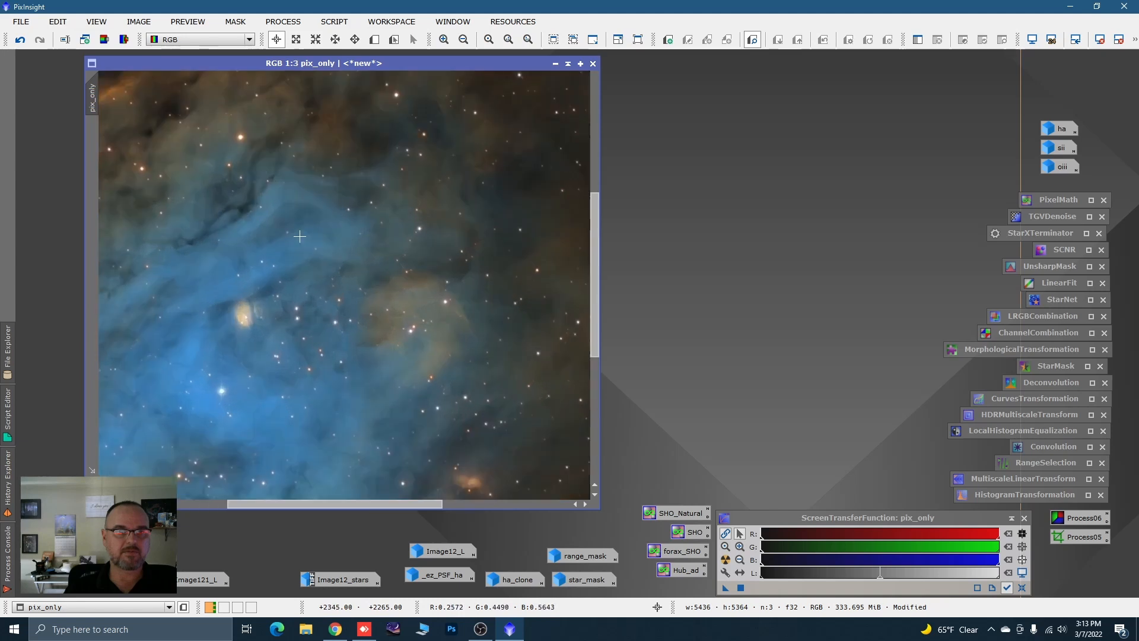
pyautogui.scroll(-3, 470, 302)
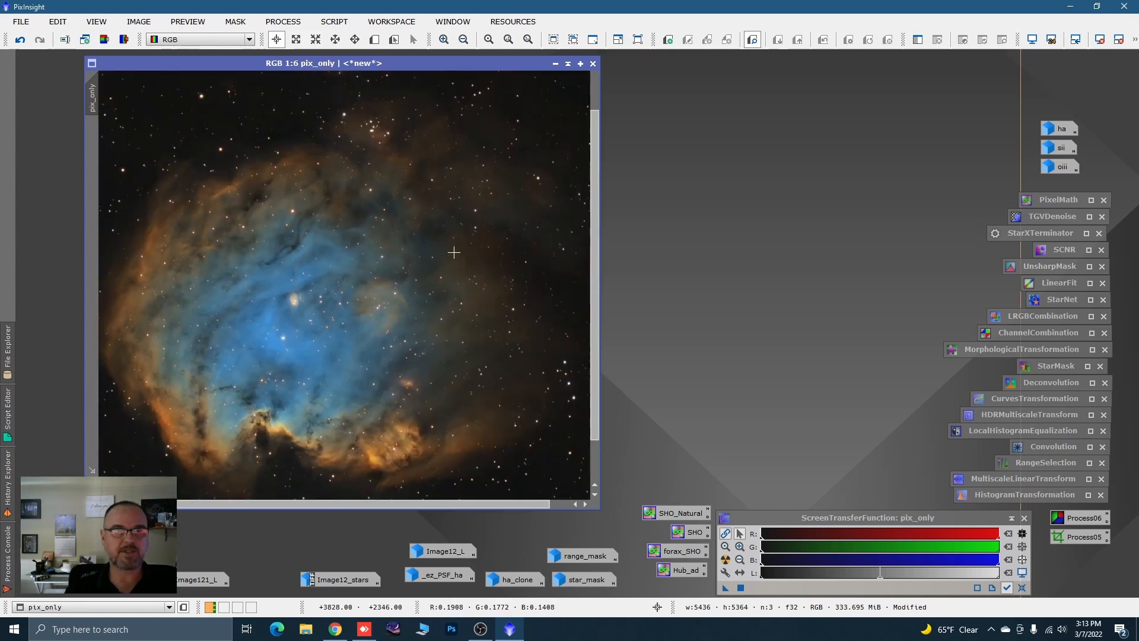
pyautogui.scroll(-1, 387, 231)
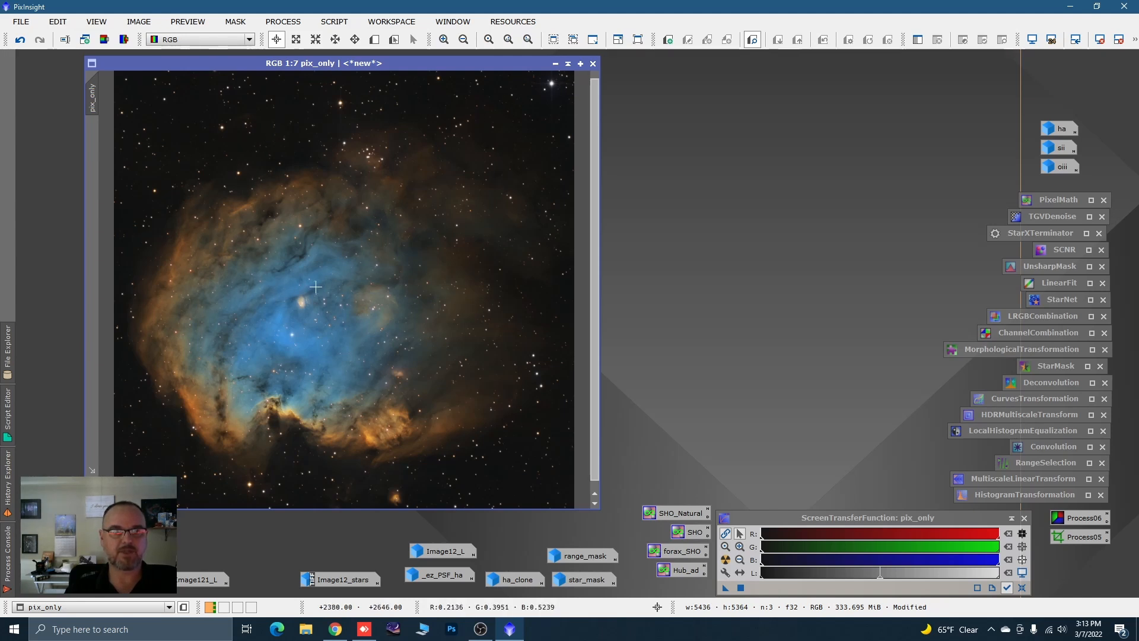
pyautogui.scroll(4, 316, 287)
pyautogui.scroll(-2, 316, 279)
pyautogui.scroll(-1, 317, 273)
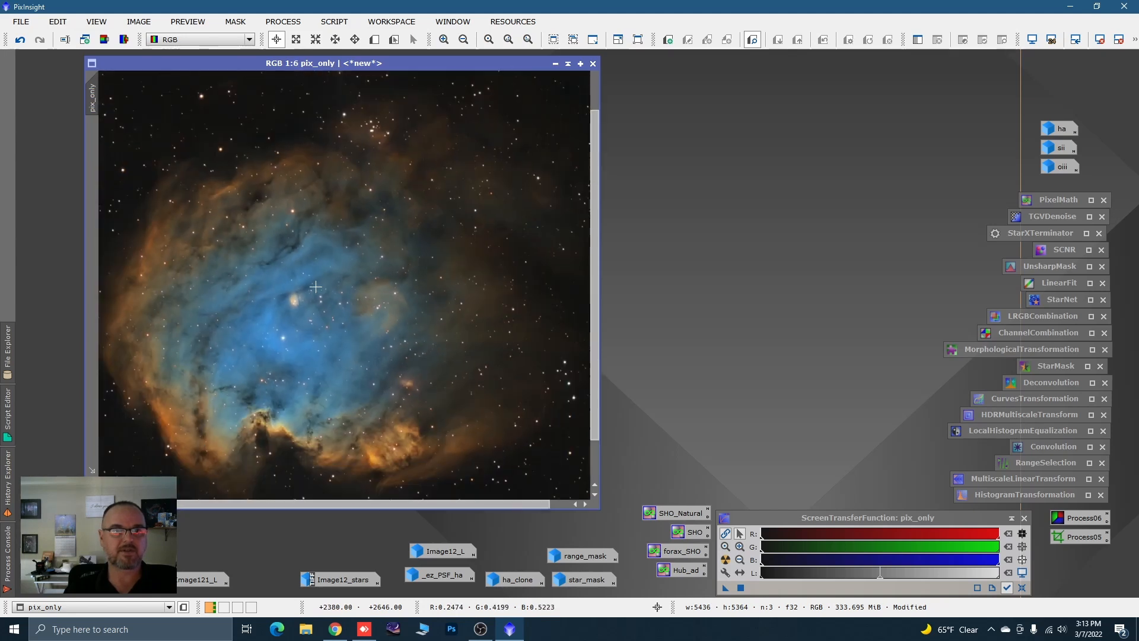
pyautogui.scroll(-1, 317, 269)
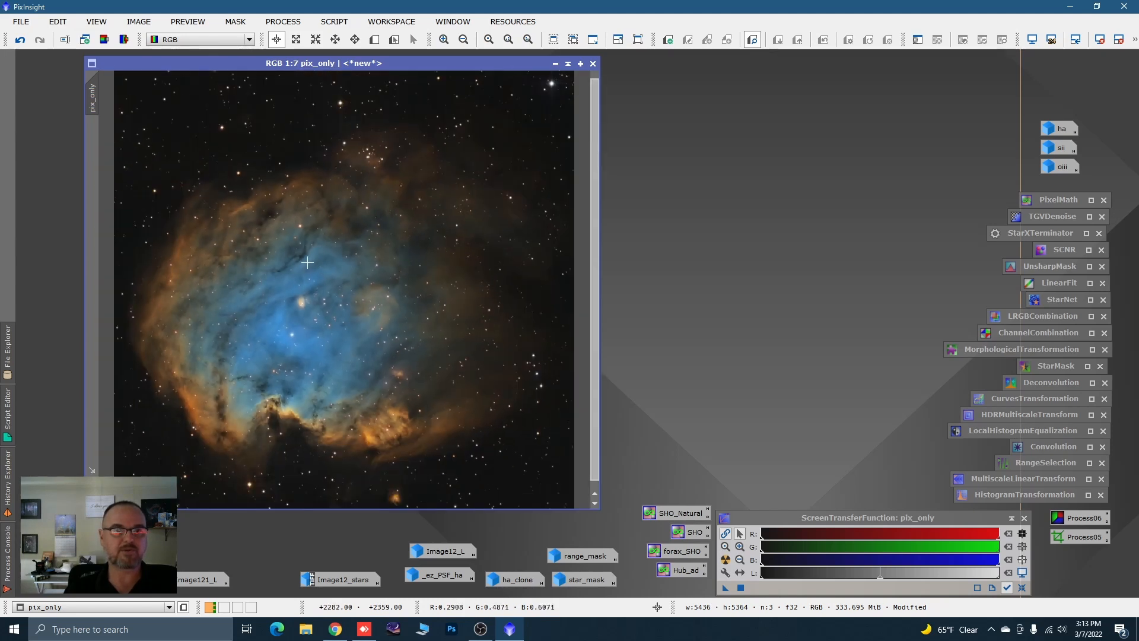
# Extract the luminance of pix_only, assign it to pix_only as a mask, and park the minimized luminance image with the other icons.
pyautogui.moveTo(146, 64); pyautogui.dragTo(142, 58)
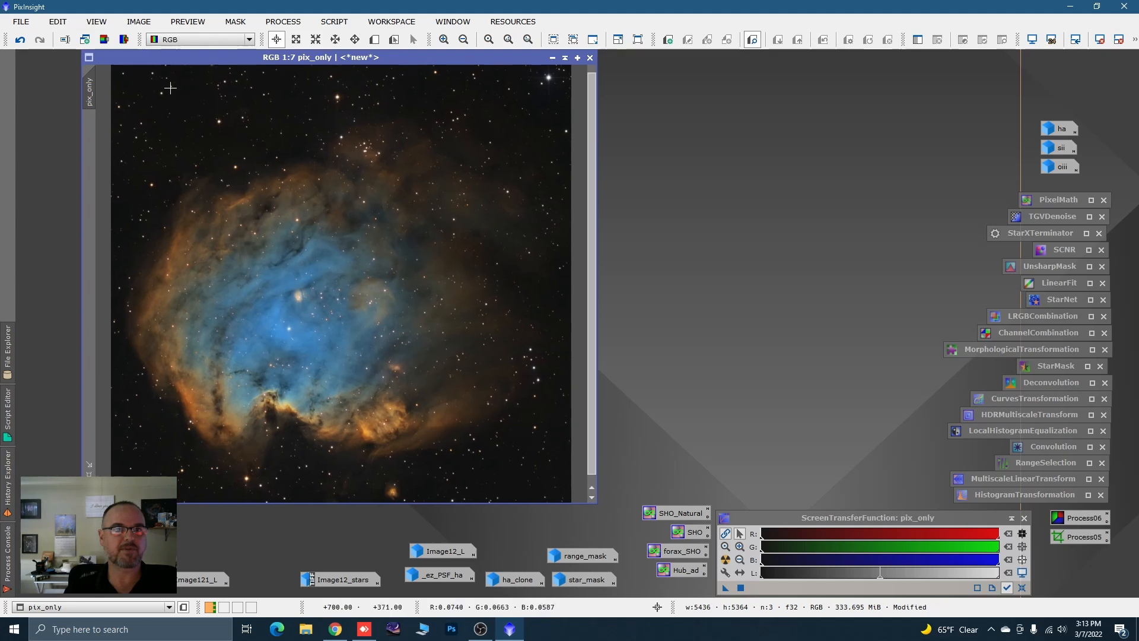
pyautogui.click(105, 40)
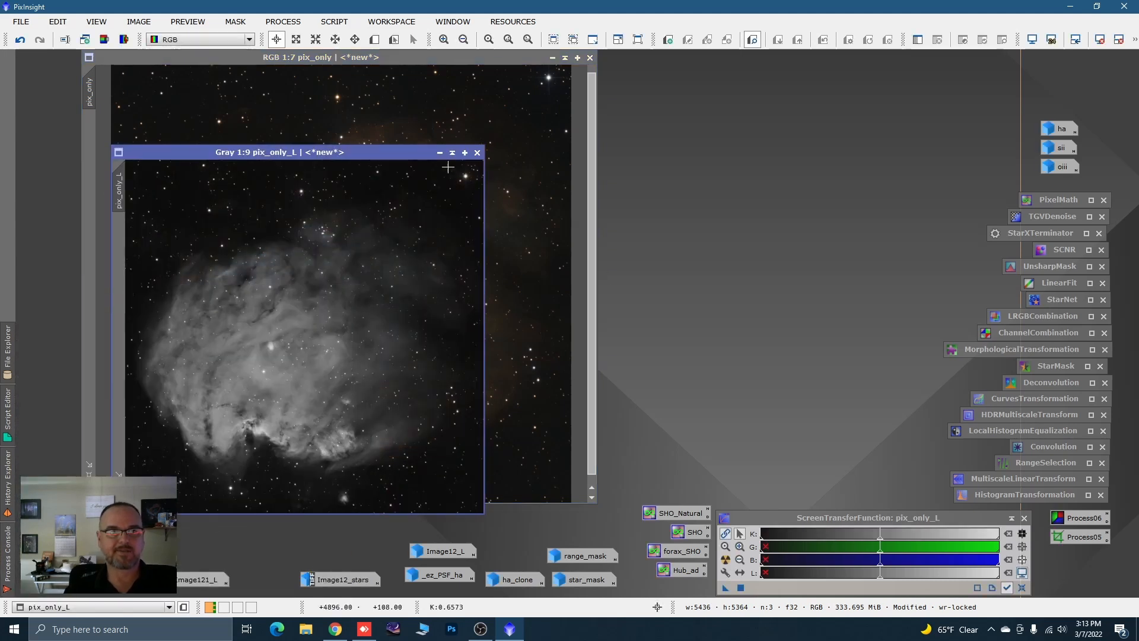
pyautogui.moveTo(409, 159); pyautogui.dragTo(783, 130)
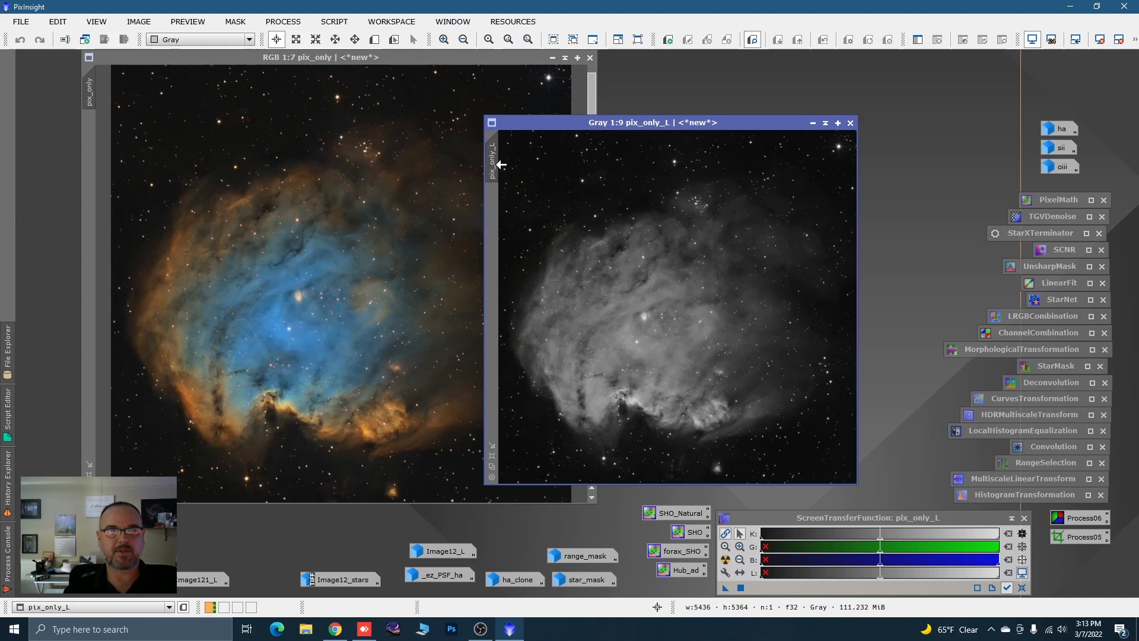
pyautogui.moveTo(498, 158); pyautogui.dragTo(89, 147)
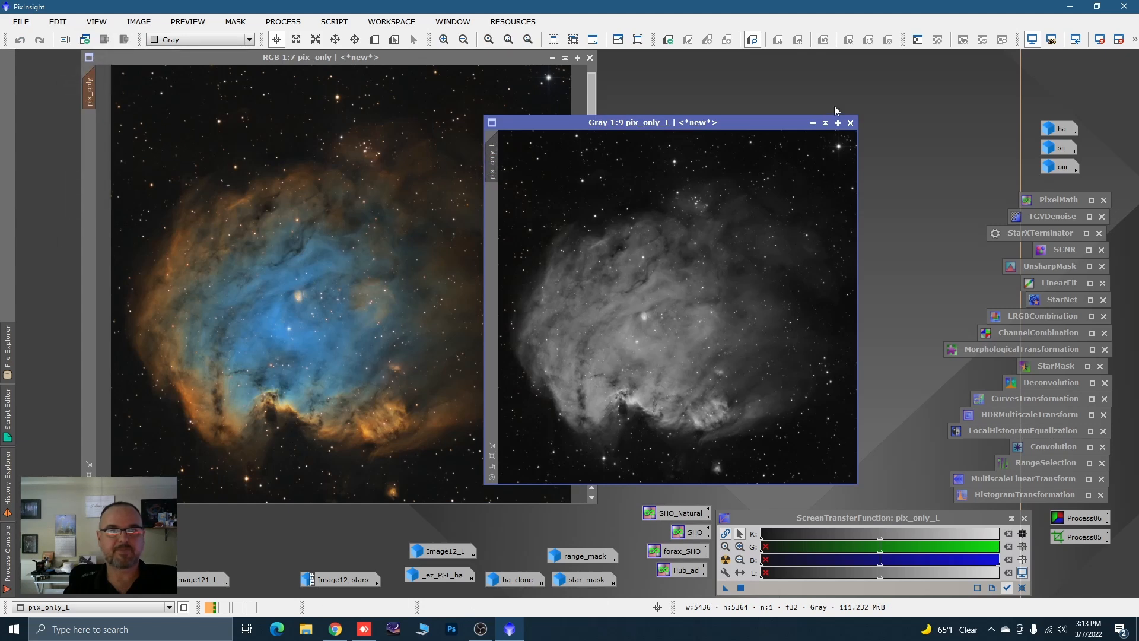
pyautogui.click(813, 123)
pyautogui.moveTo(702, 314); pyautogui.dragTo(281, 580)
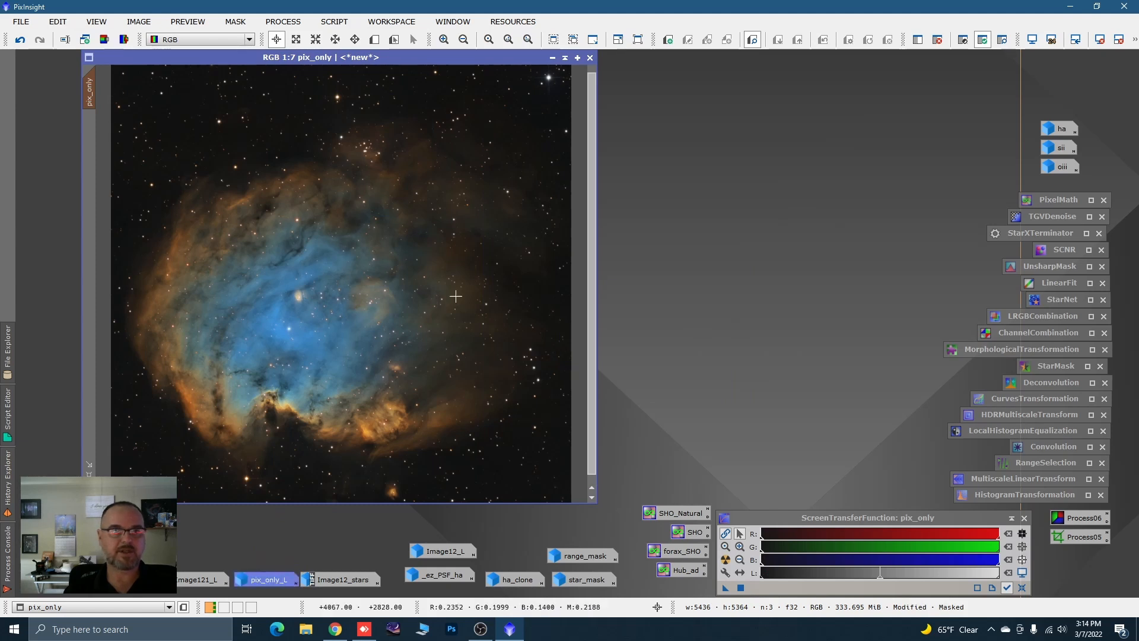
# Create a preview of about 2200 by 1500 px around the nebula's lower bright rim and display it with MultiscaleLinearTransform open.
pyautogui.click(374, 40)
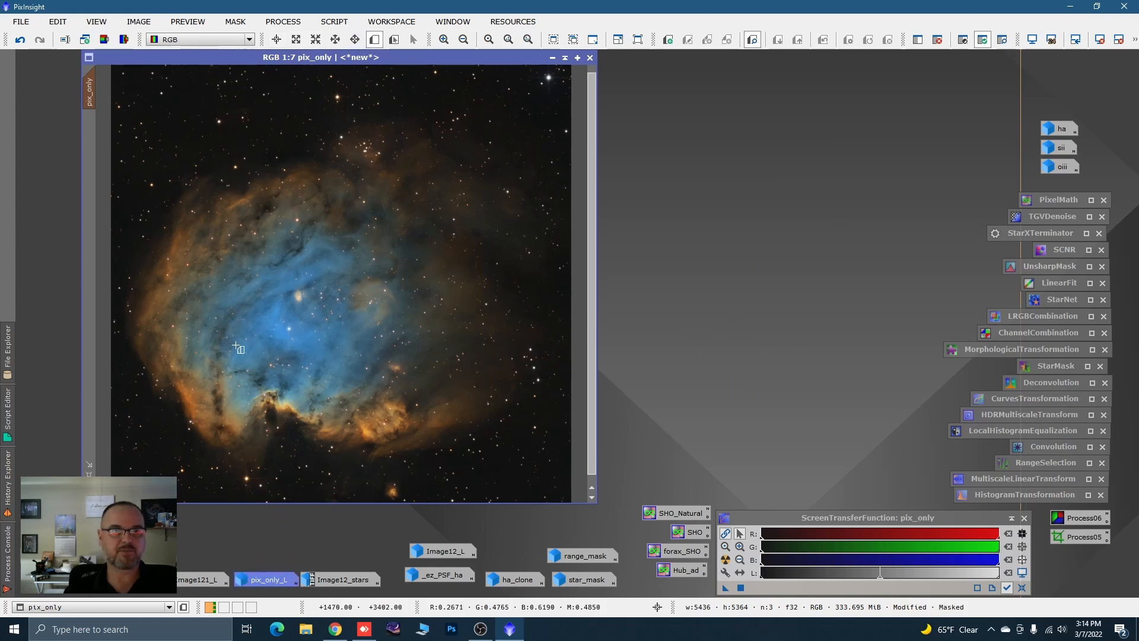
pyautogui.moveTo(223, 344); pyautogui.dragTo(410, 472)
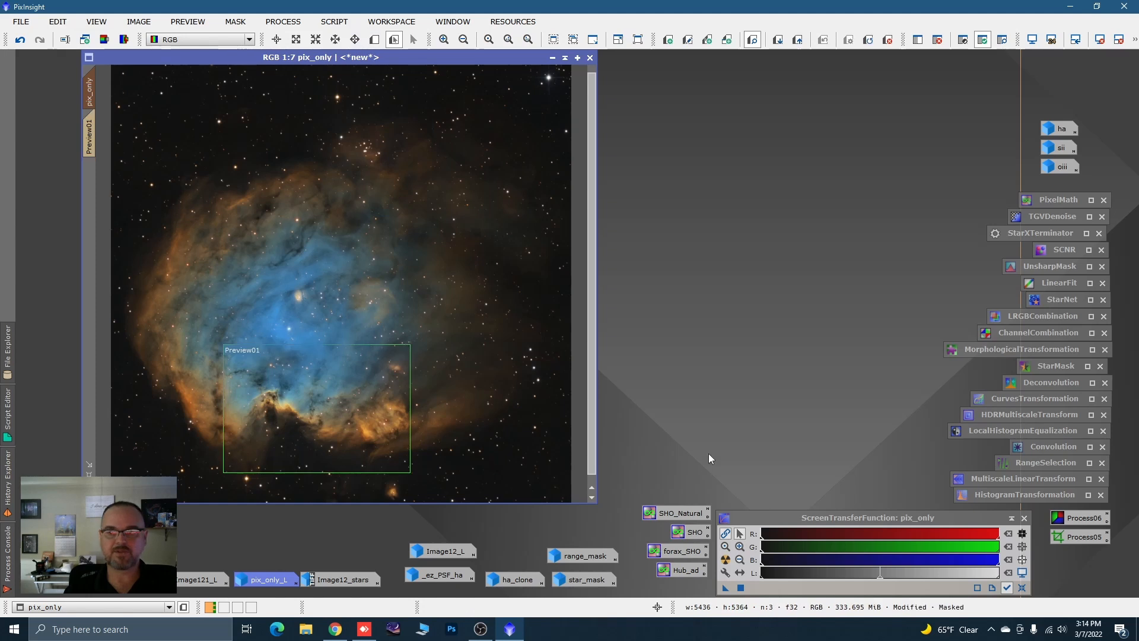
pyautogui.doubleClick(976, 480)
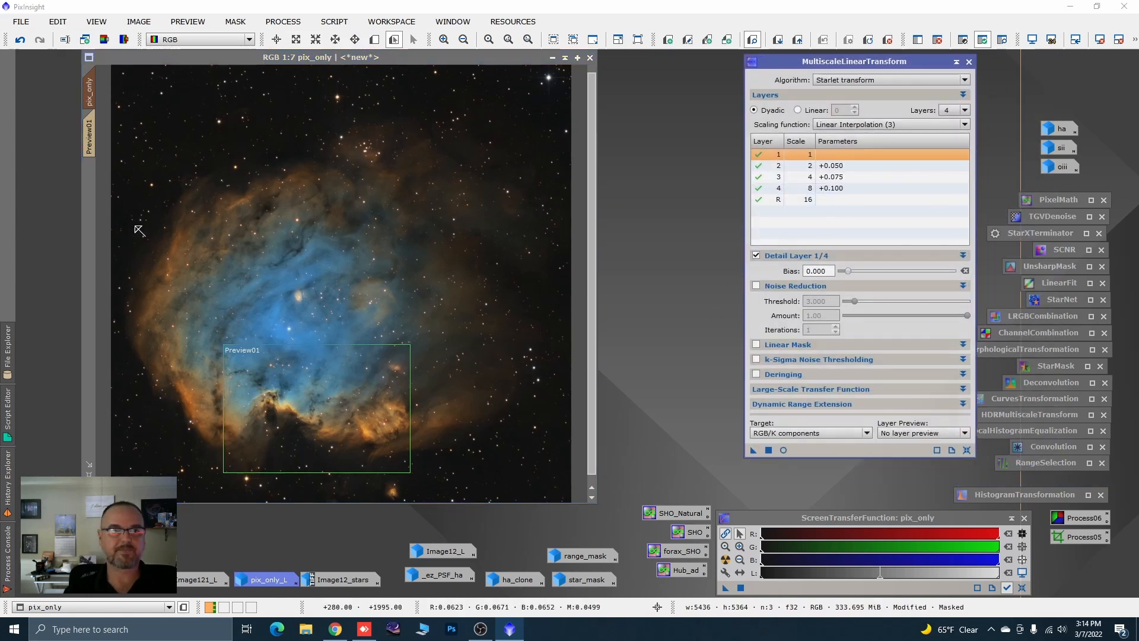
pyautogui.click(89, 135)
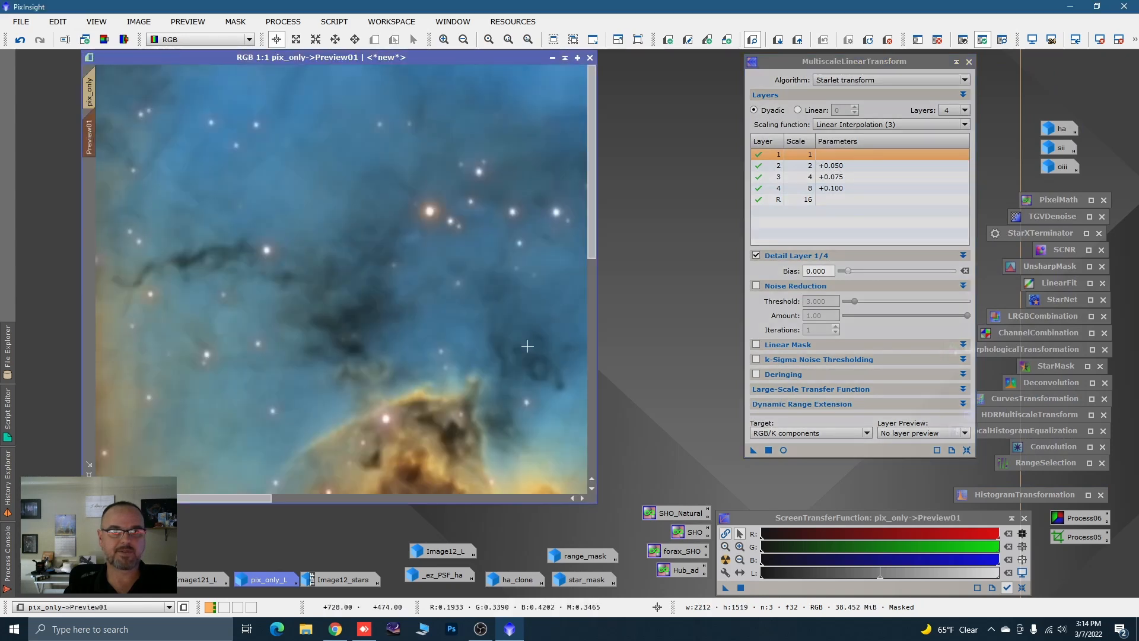
pyautogui.scroll(-2, 527, 346)
pyautogui.scroll(1, 528, 346)
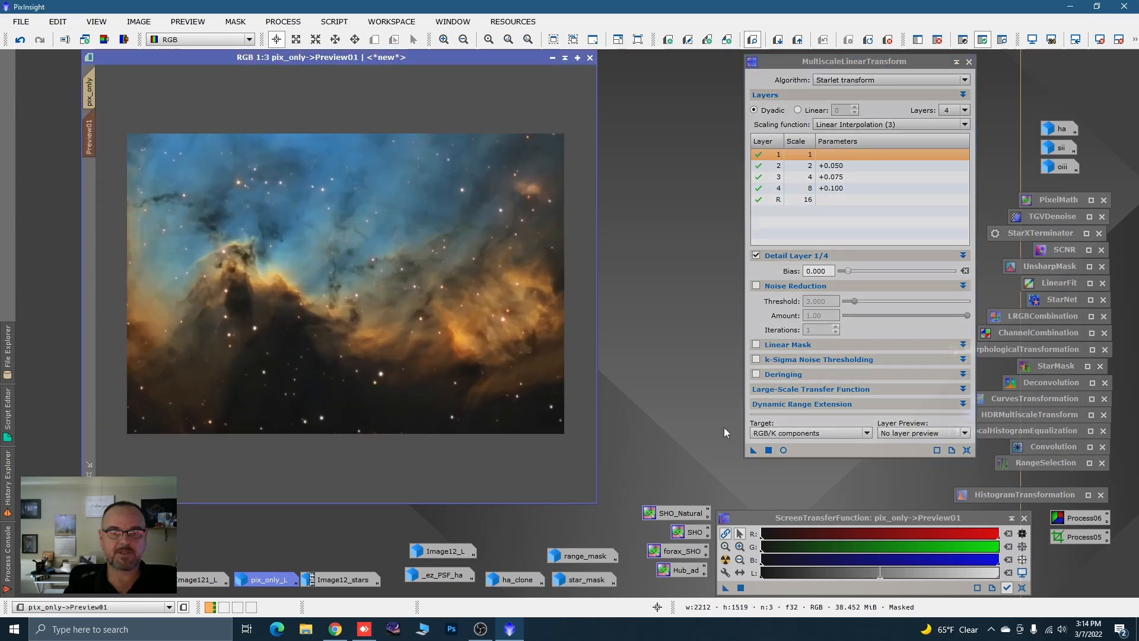
# Test MultiscaleLinearTransform with biases 0.050, 0.075 and 0.100 on layers 2 to 4 in Preview01, and apply it to the full pix_only image.
pyautogui.click(751, 449)
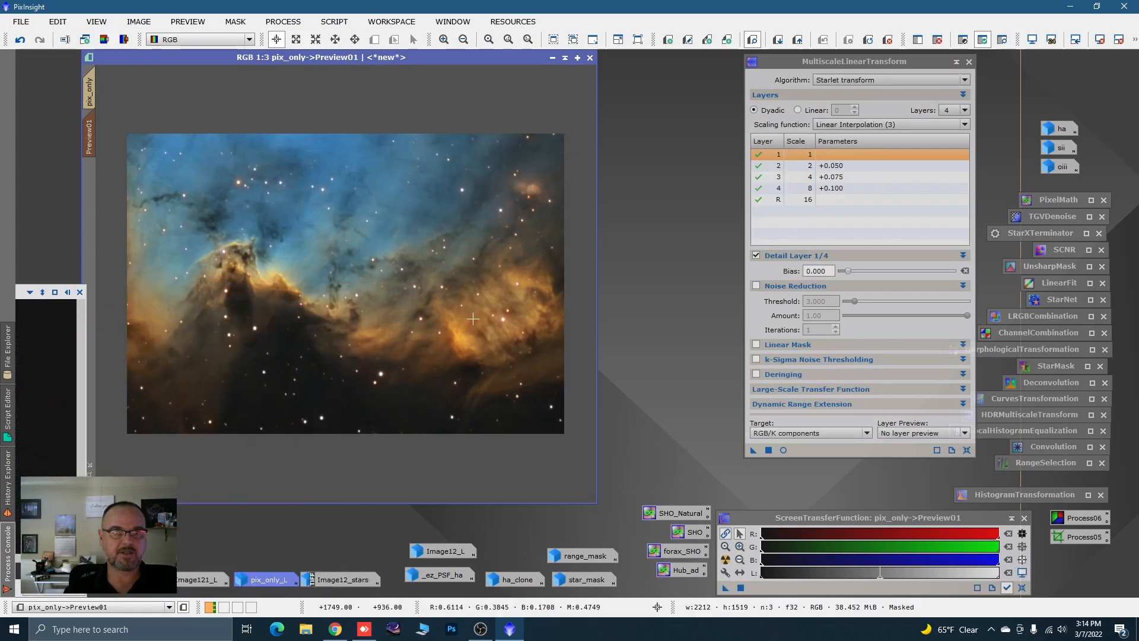
pyautogui.scroll(1, 379, 317)
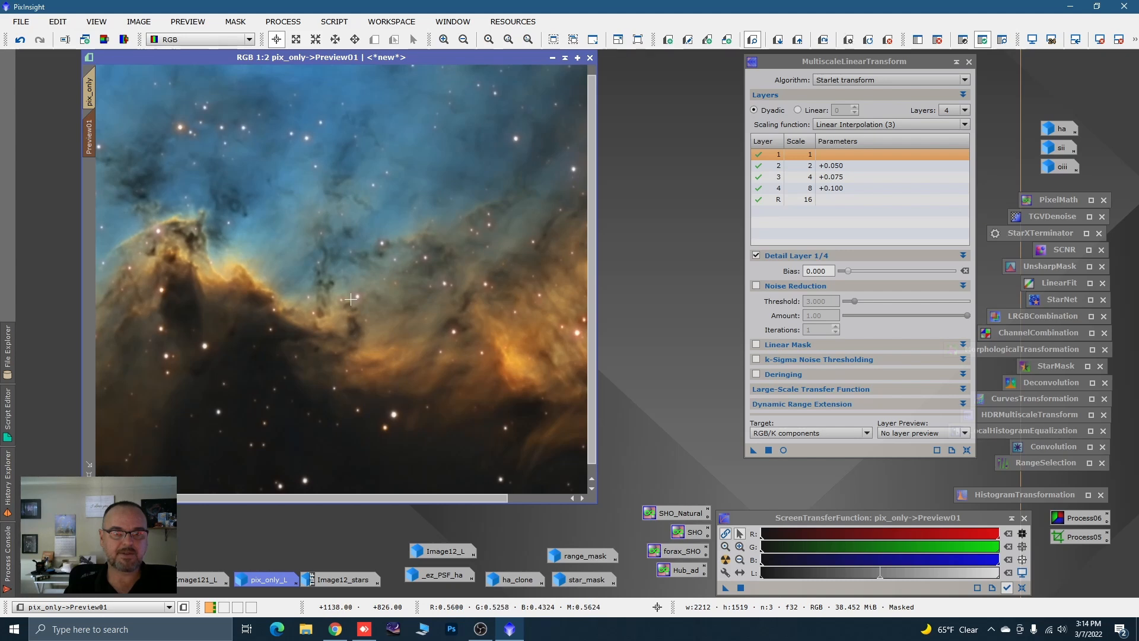
pyautogui.click(89, 92)
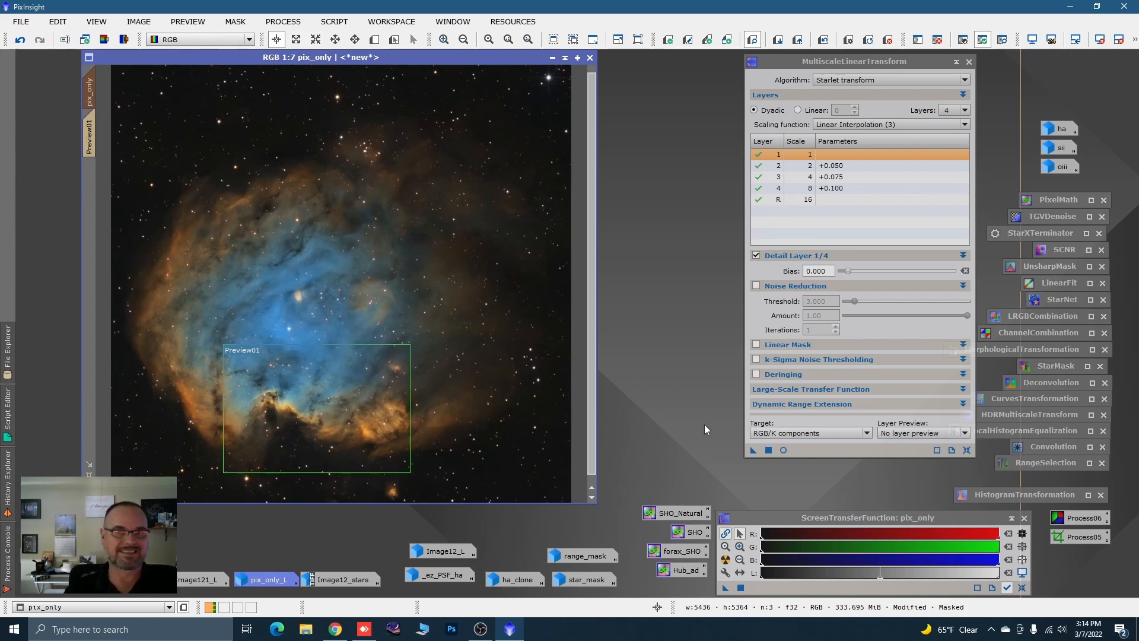
pyautogui.click(753, 450)
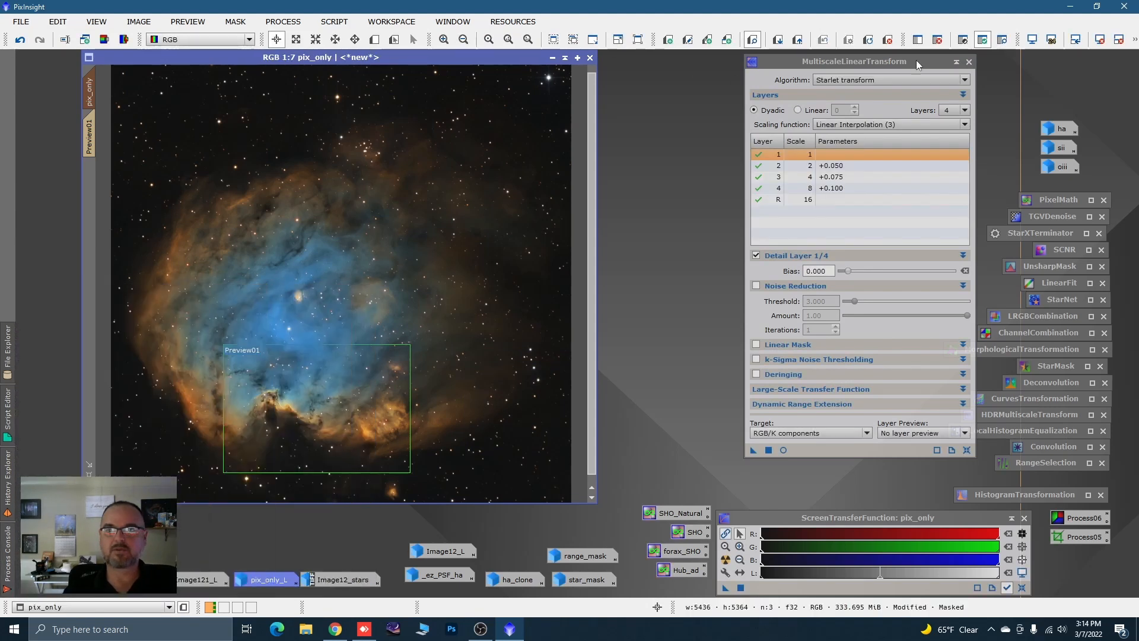
# Collapse MultiscaleLinearTransform, delete Preview01, and remove the luminance mask from pix_only.
pyautogui.click(956, 61)
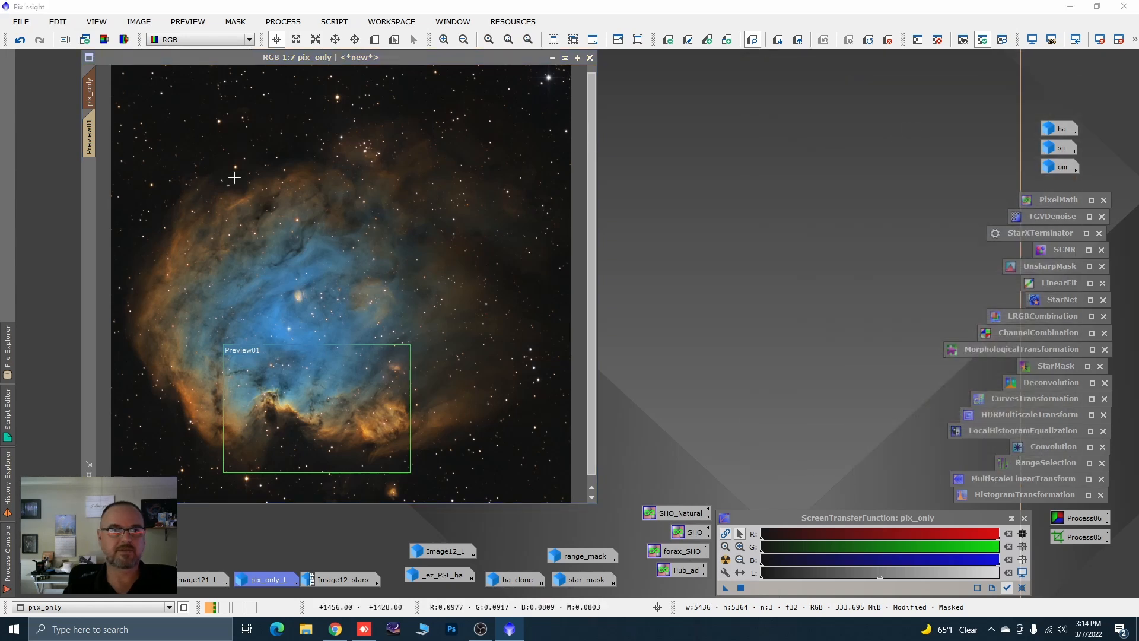
pyautogui.rightClick(90, 142)
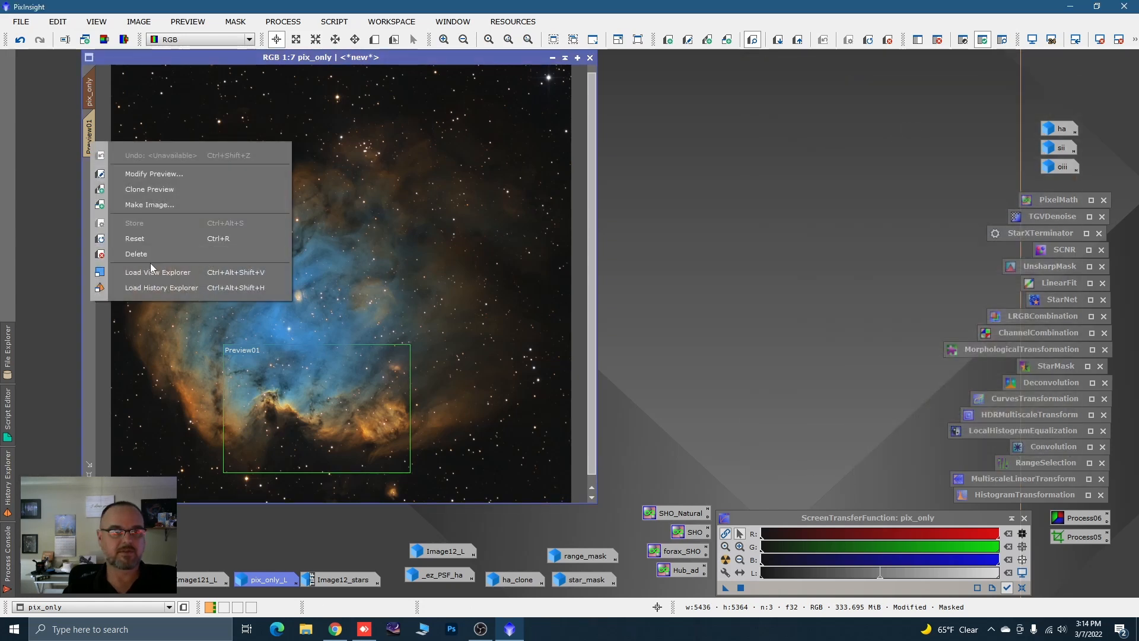
pyautogui.click(136, 253)
pyautogui.rightClick(322, 188)
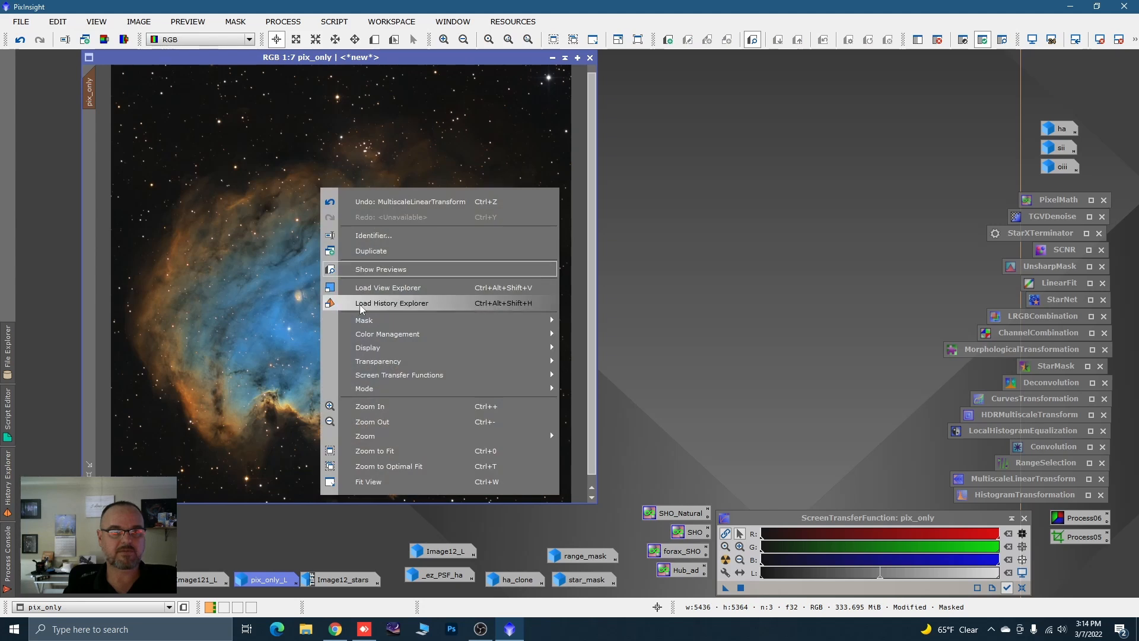
pyautogui.moveTo(432, 321)
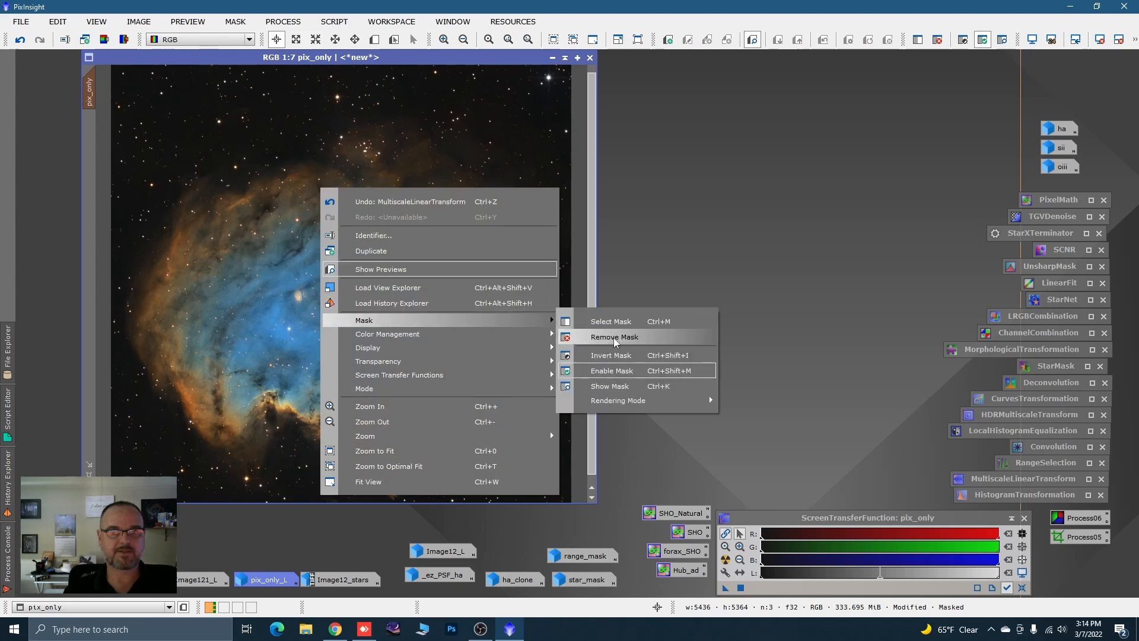
pyautogui.click(615, 338)
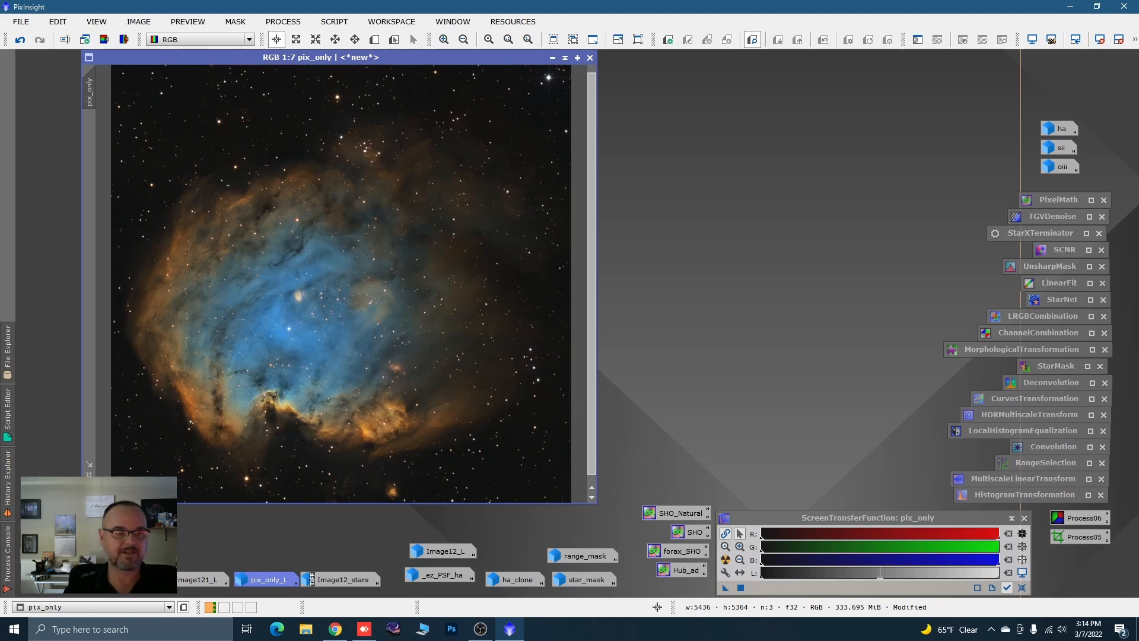
# Restore the minimized pix_ps image, place it beside pix_only, and show both images at 1:9 with fitted windows.
pyautogui.doubleClick(51, 517)
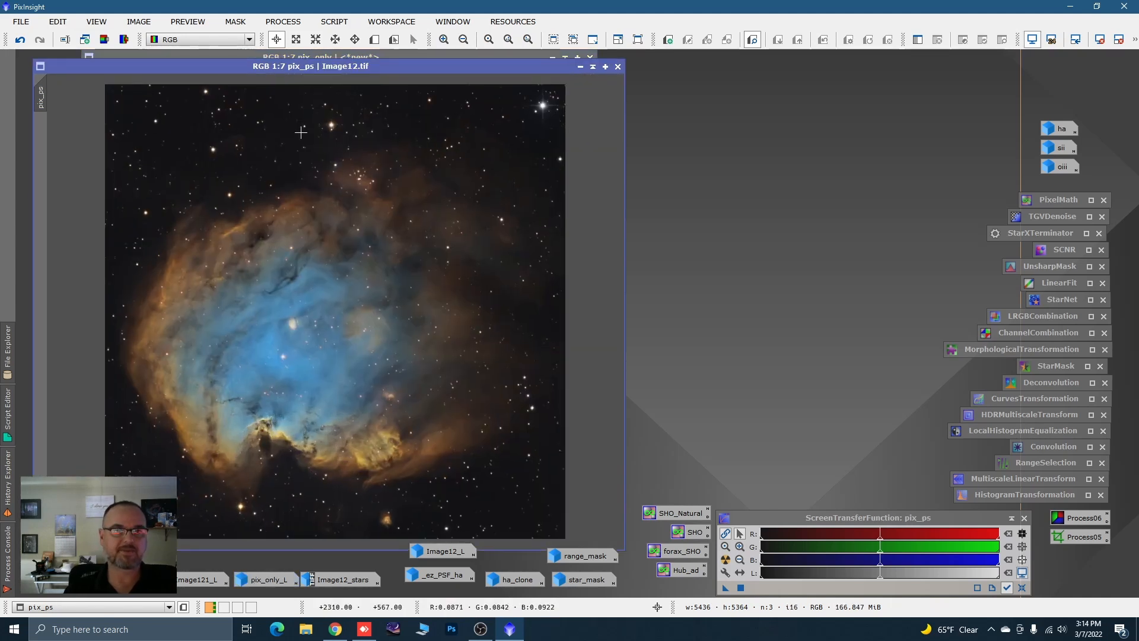
pyautogui.moveTo(222, 69); pyautogui.dragTo(658, 76)
pyautogui.click(348, 63)
pyautogui.moveTo(348, 62); pyautogui.dragTo(296, 73)
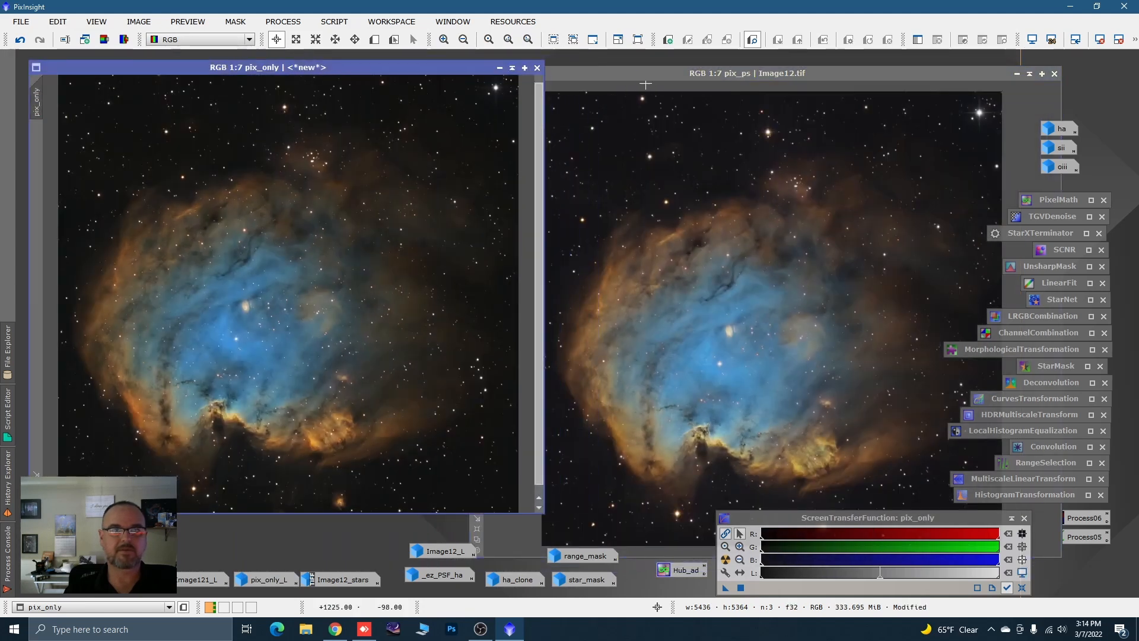
pyautogui.moveTo(648, 76); pyautogui.dragTo(716, 79)
pyautogui.click(509, 537)
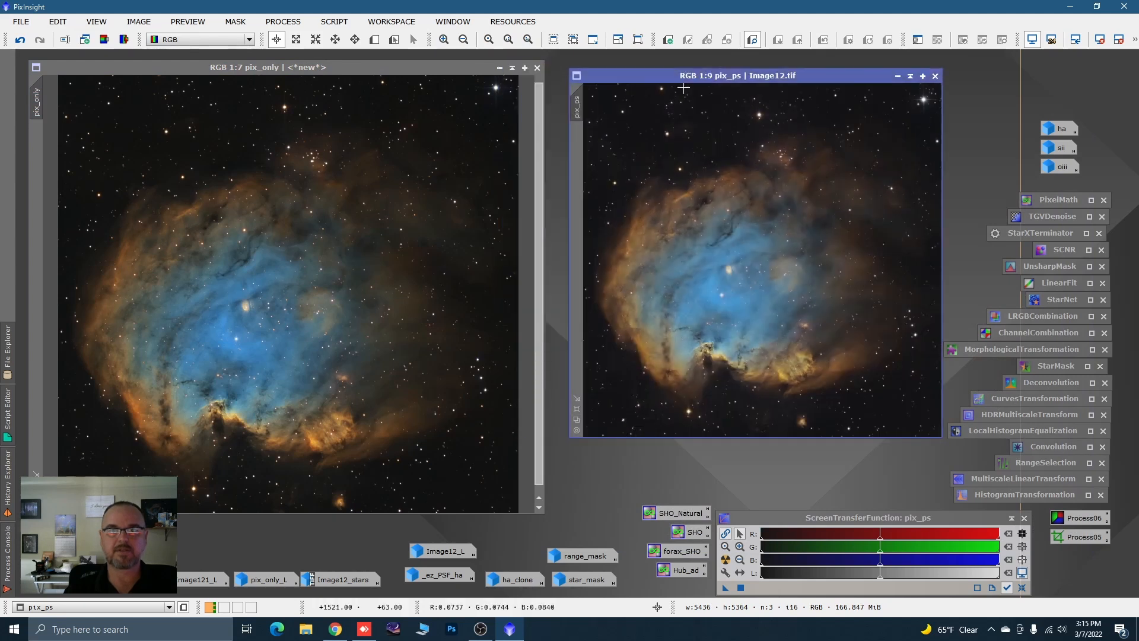
pyautogui.click(36, 485)
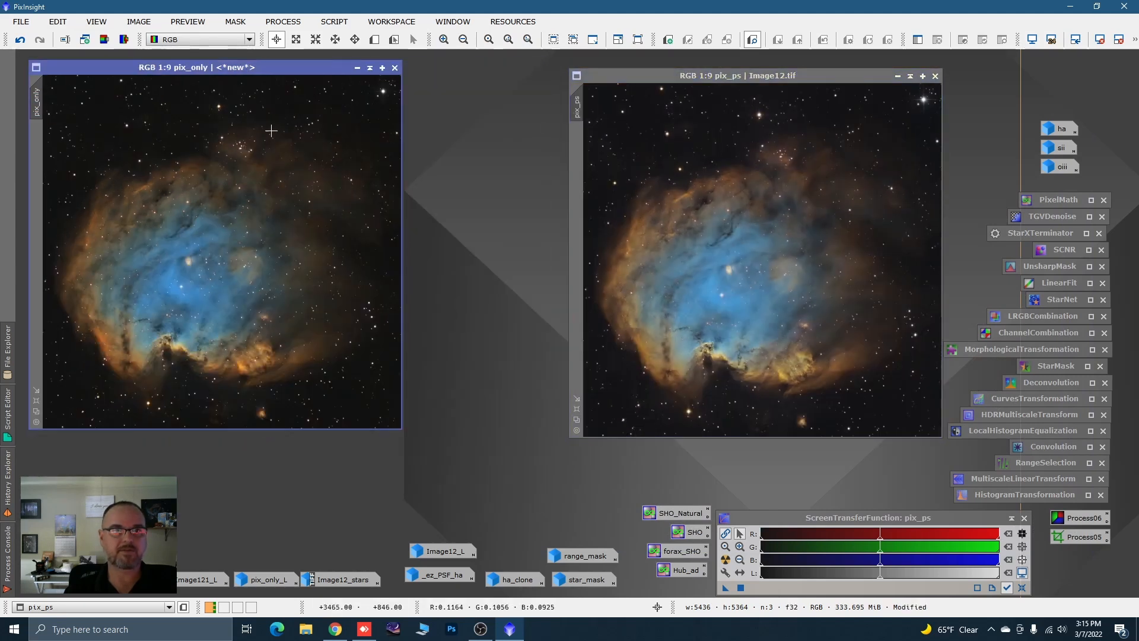
# Align the pix_only and pix_ps windows side by side at the same height and enlarge both slightly around their images.
pyautogui.moveTo(291, 69); pyautogui.dragTo(358, 70)
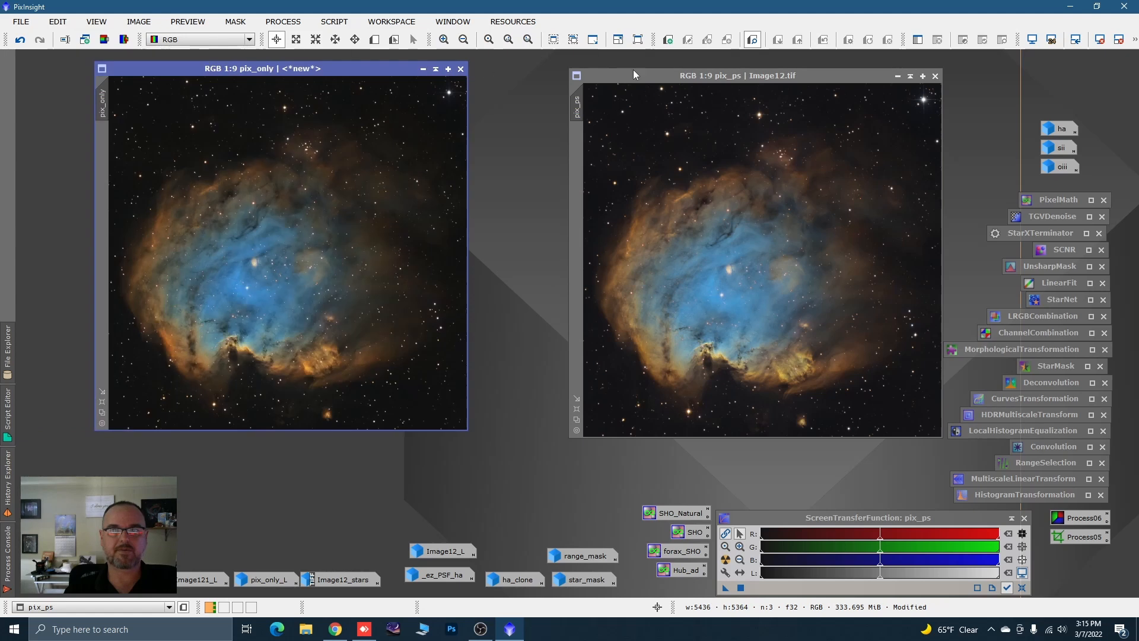
pyautogui.moveTo(648, 73); pyautogui.dragTo(613, 66)
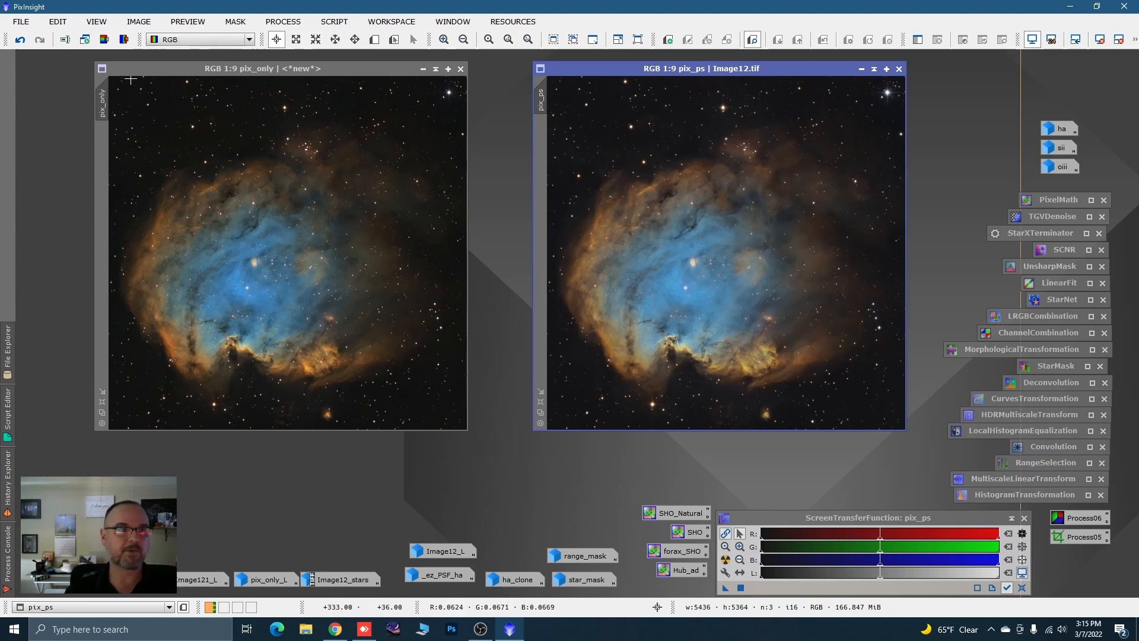
pyautogui.moveTo(113, 71); pyautogui.dragTo(88, 71)
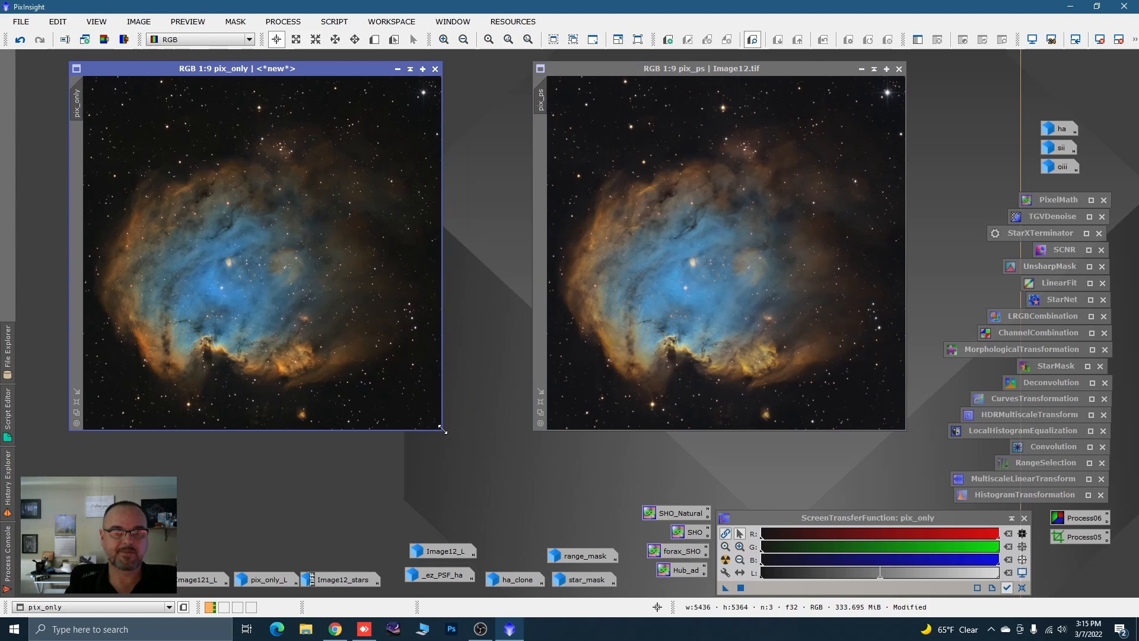
pyautogui.moveTo(443, 429); pyautogui.dragTo(485, 444)
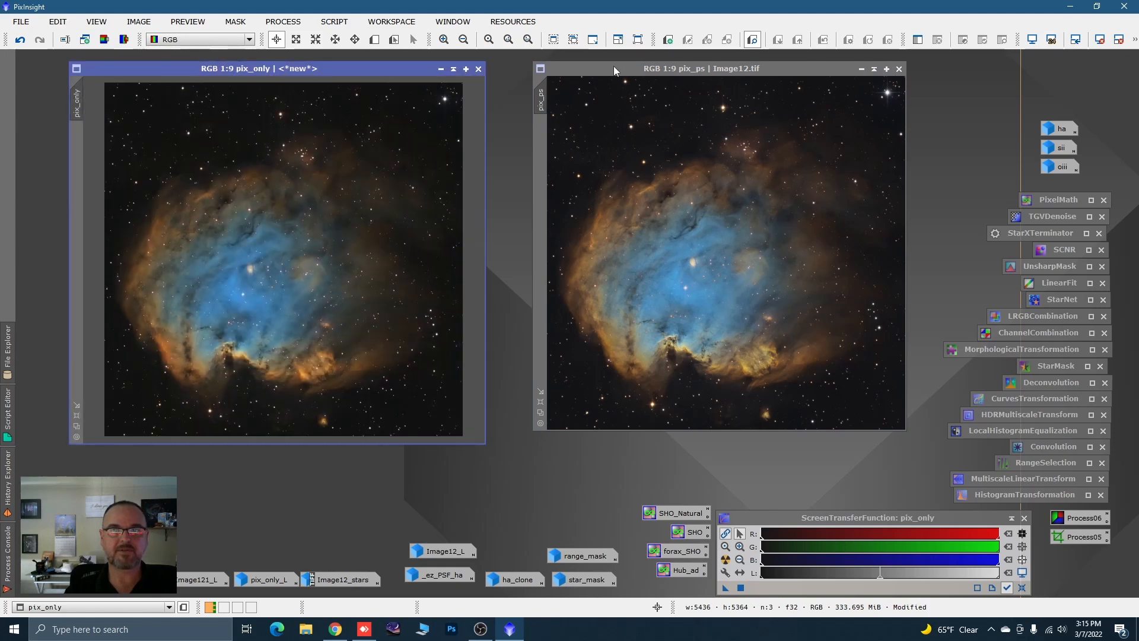
pyautogui.moveTo(613, 67); pyautogui.dragTo(585, 68)
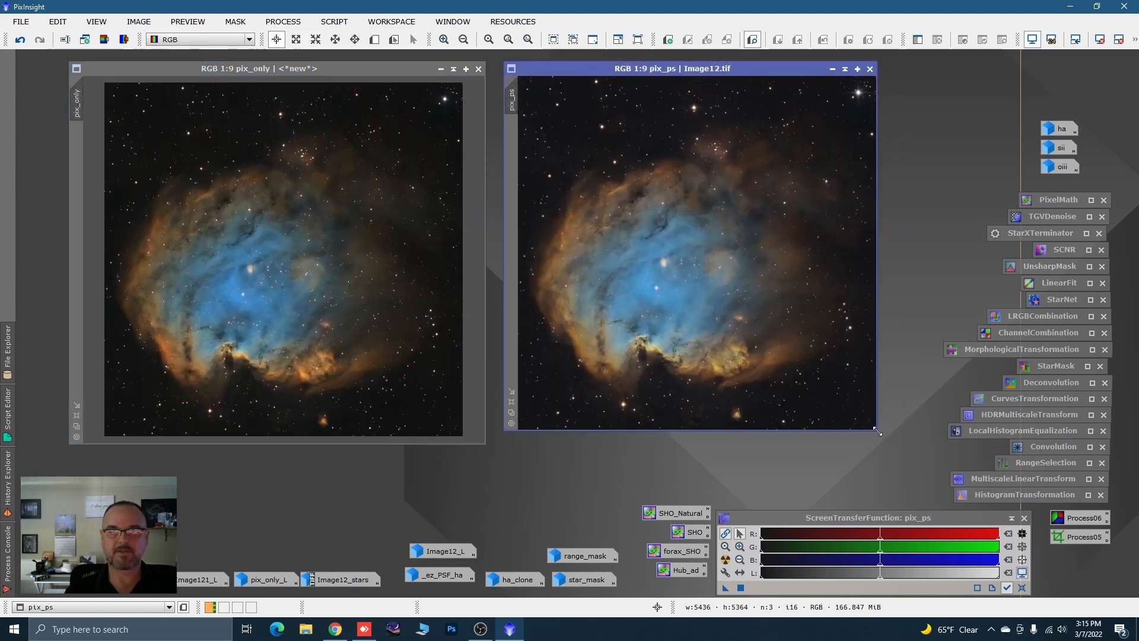
pyautogui.moveTo(877, 431); pyautogui.dragTo(903, 451)
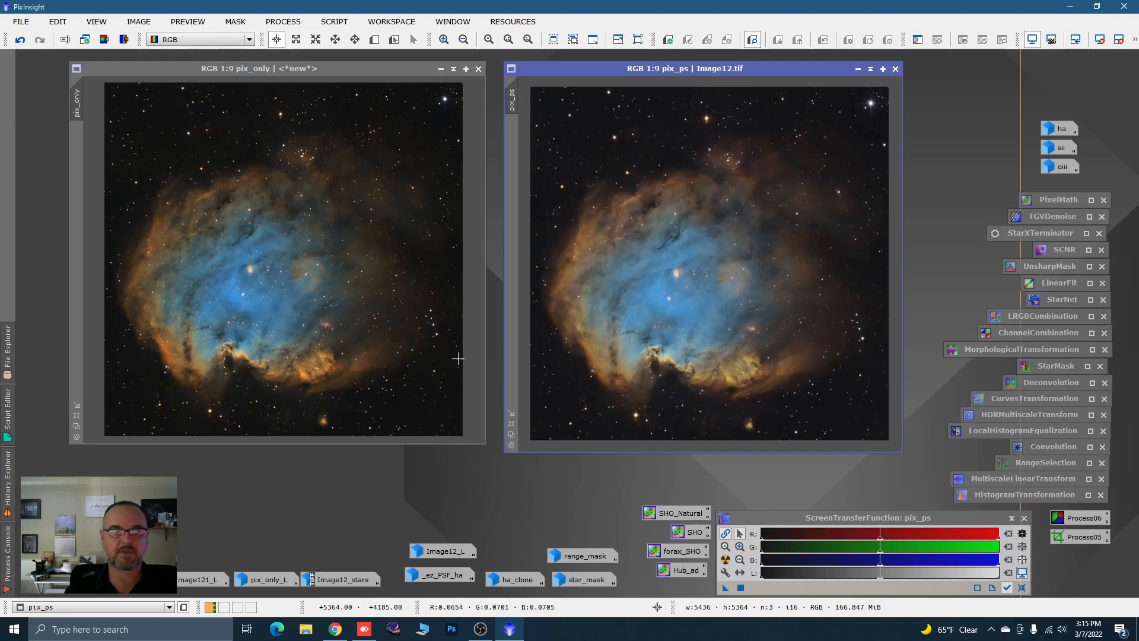
# Compare the nebula's lower bright rim at 1:5 in pix_only and pix_ps, applying pix_only's view to pix_ps.
pyautogui.scroll(3, 242, 289)
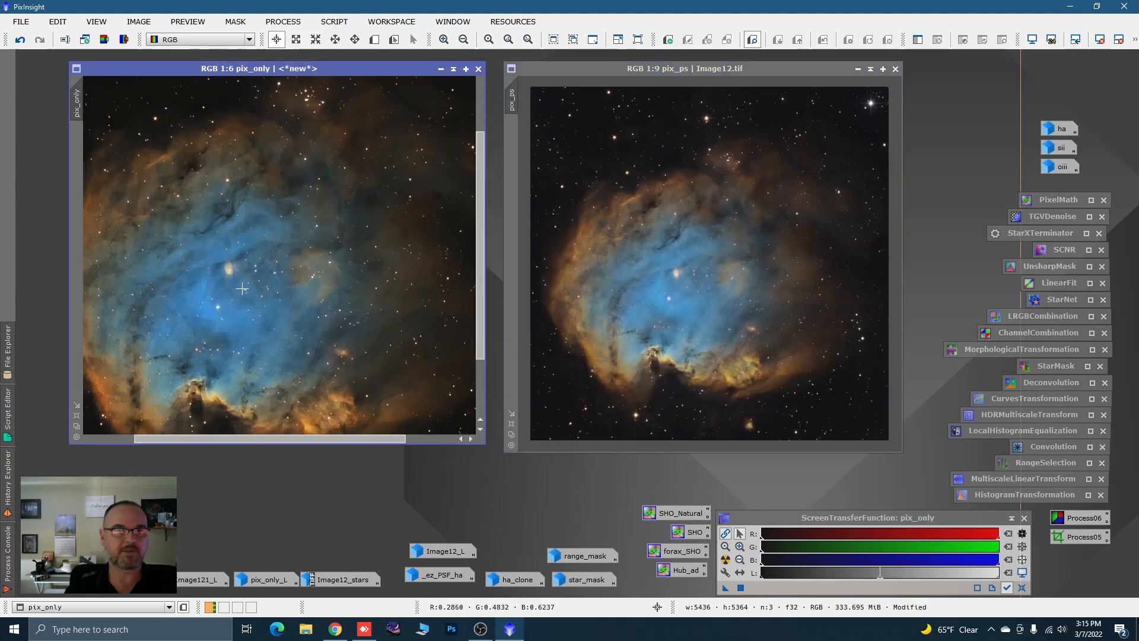
pyautogui.scroll(1, 242, 289)
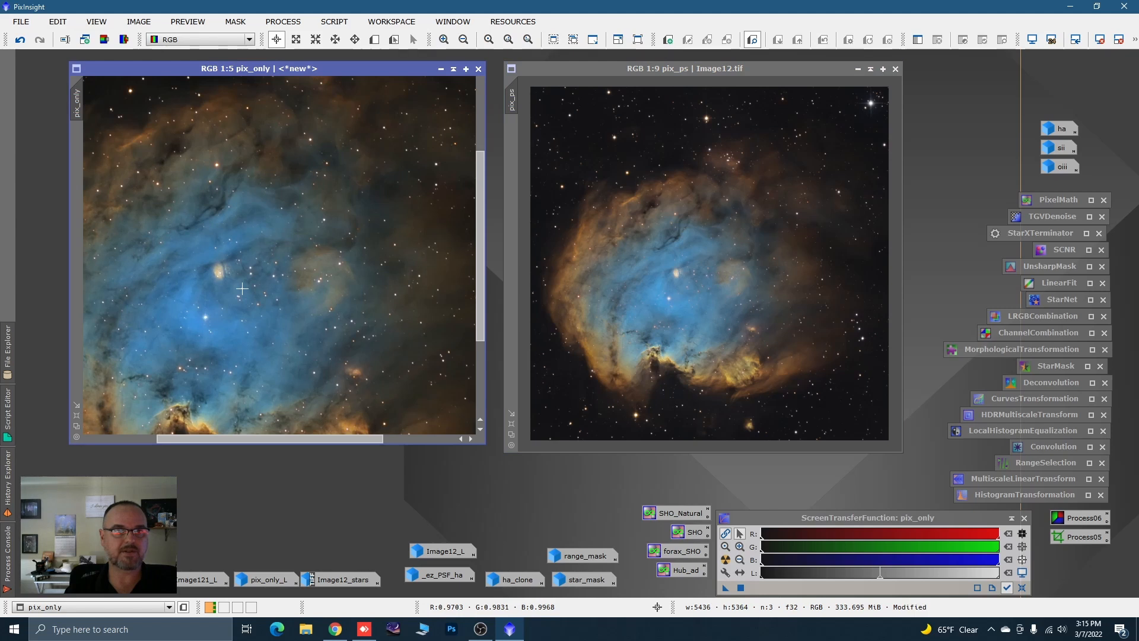
pyautogui.press('space')
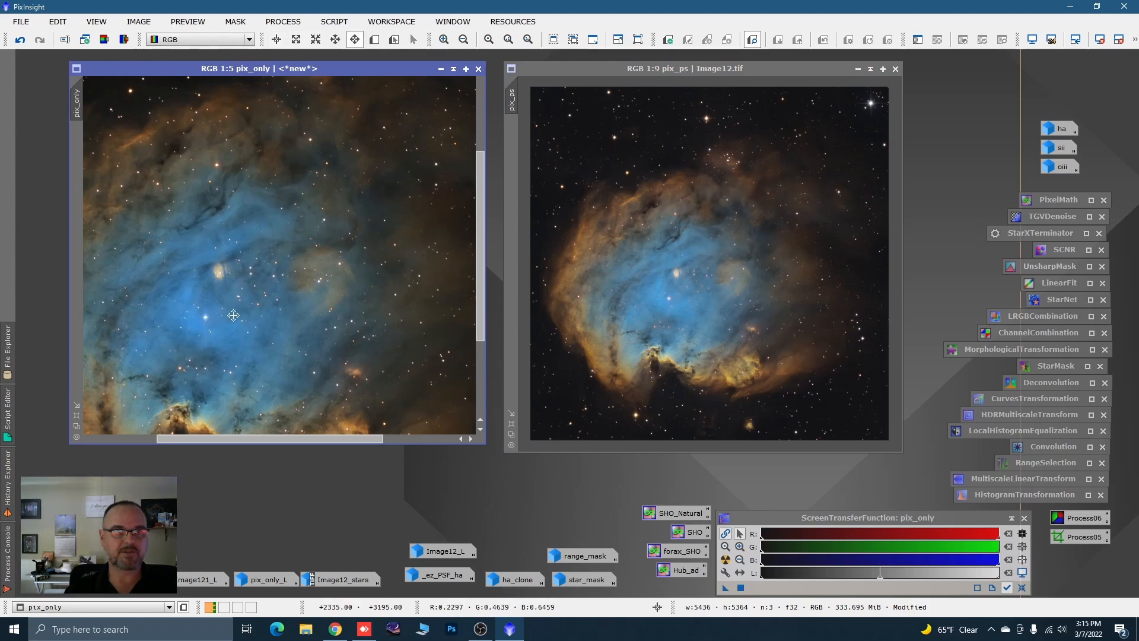
pyautogui.moveTo(234, 315); pyautogui.dragTo(324, 203)
pyautogui.moveTo(332, 249); pyautogui.dragTo(308, 214)
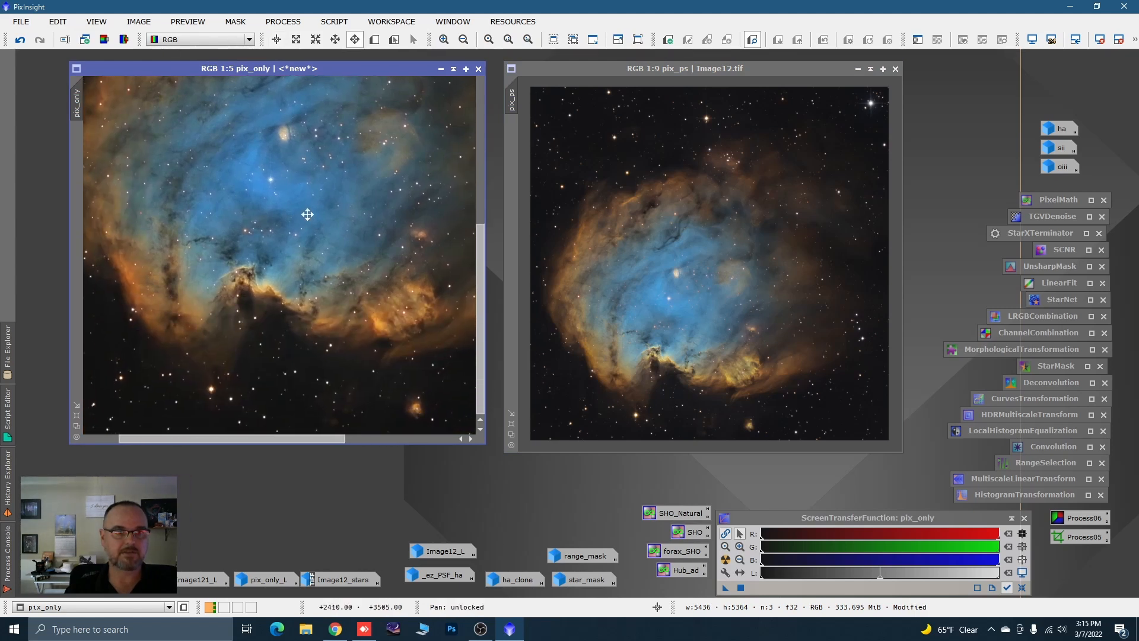
pyautogui.moveTo(76, 102); pyautogui.dragTo(512, 112)
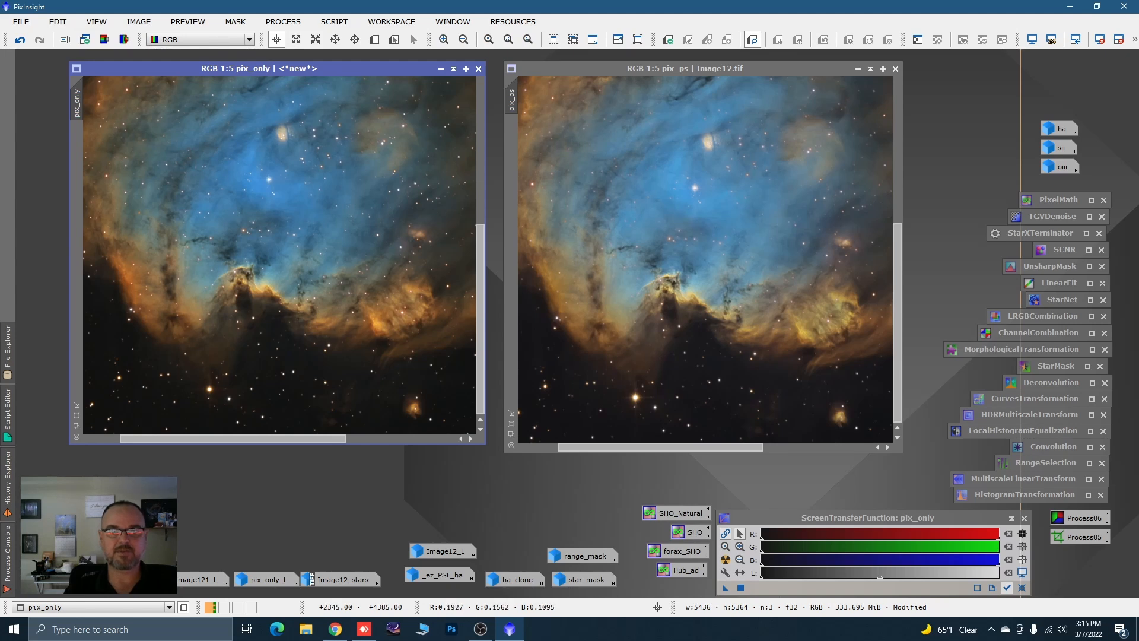
# Compare the overall colour and detail of pix_only and pix_ps at several zoom levels, ending with both whole images at 1:9.
pyautogui.scroll(-2, 298, 319)
pyautogui.scroll(-3, 690, 317)
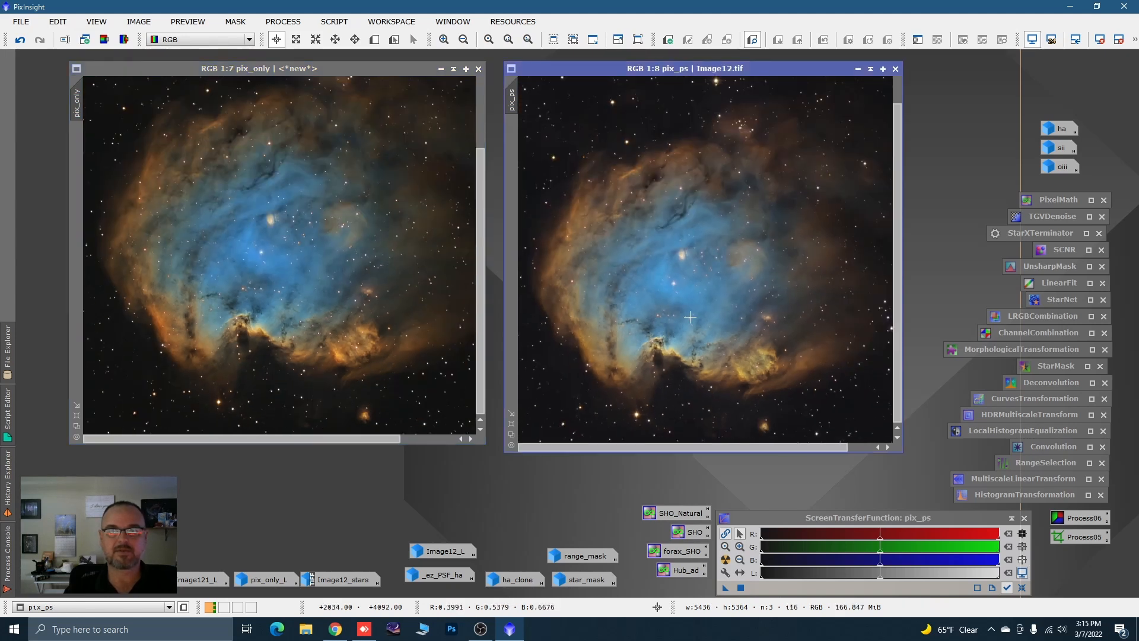
pyautogui.scroll(-1, 690, 318)
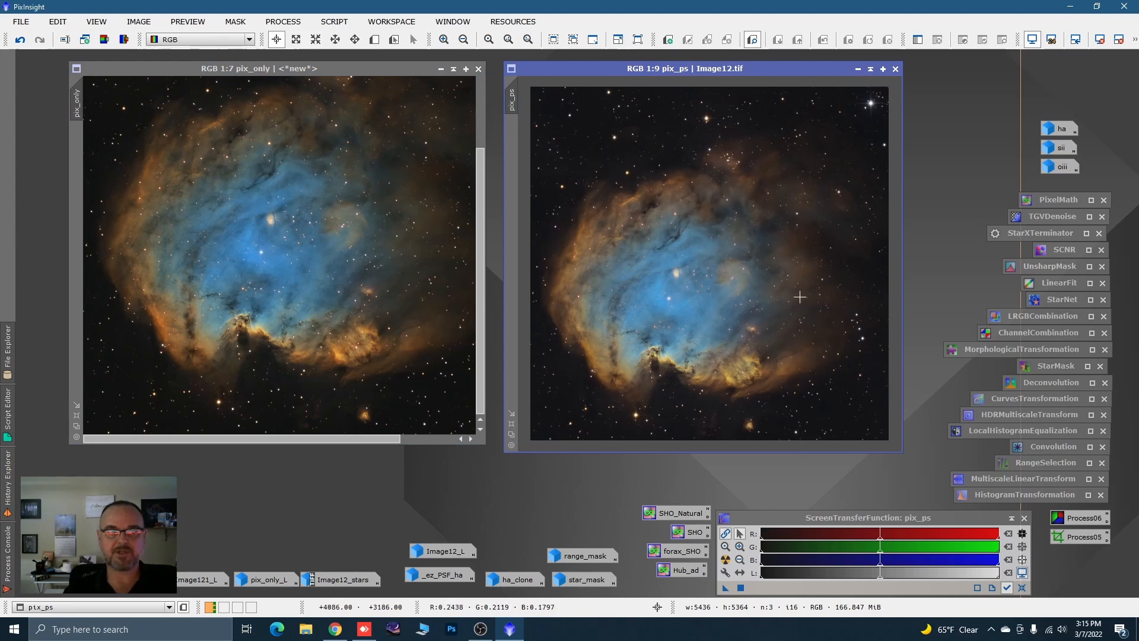
pyautogui.scroll(-1, 231, 253)
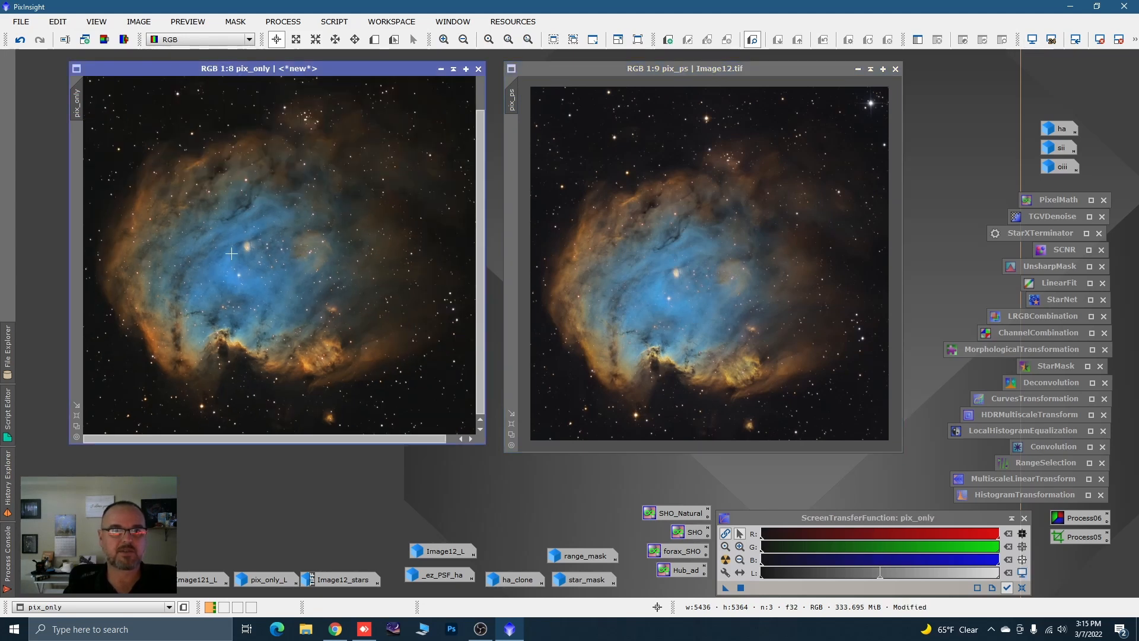
pyautogui.scroll(-1, 232, 254)
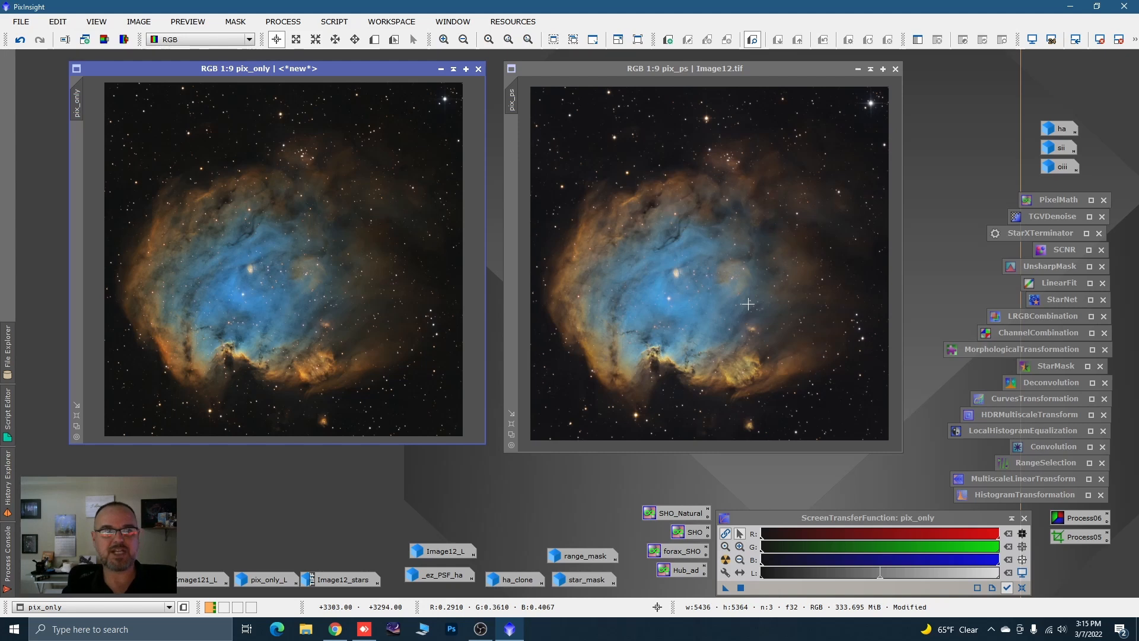
pyautogui.scroll(5, 271, 238)
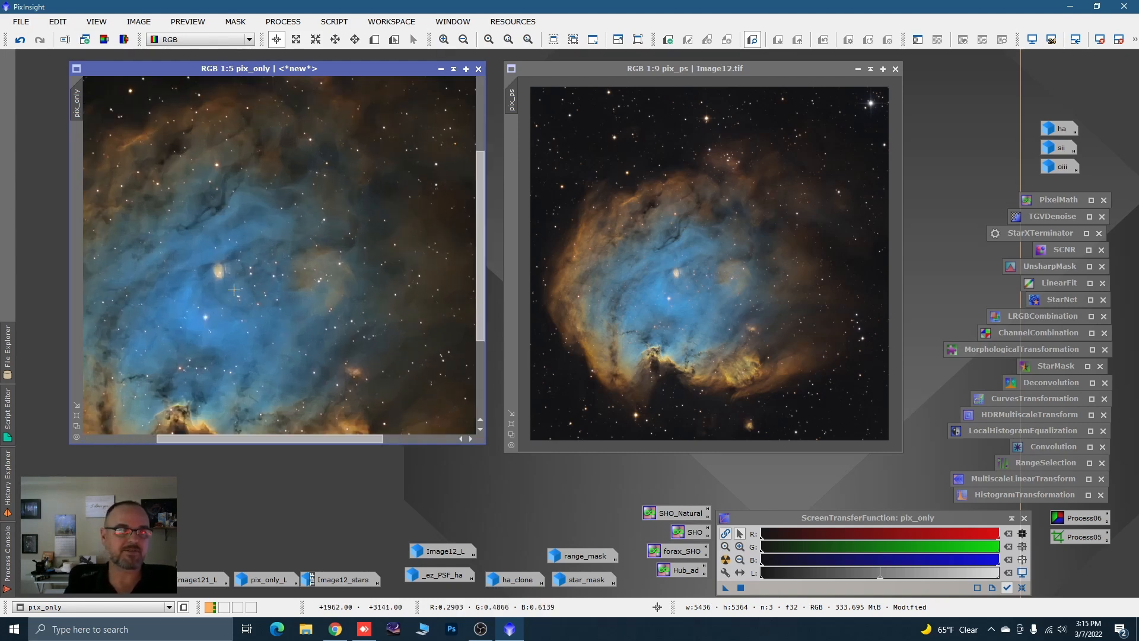
pyautogui.scroll(-3, 234, 290)
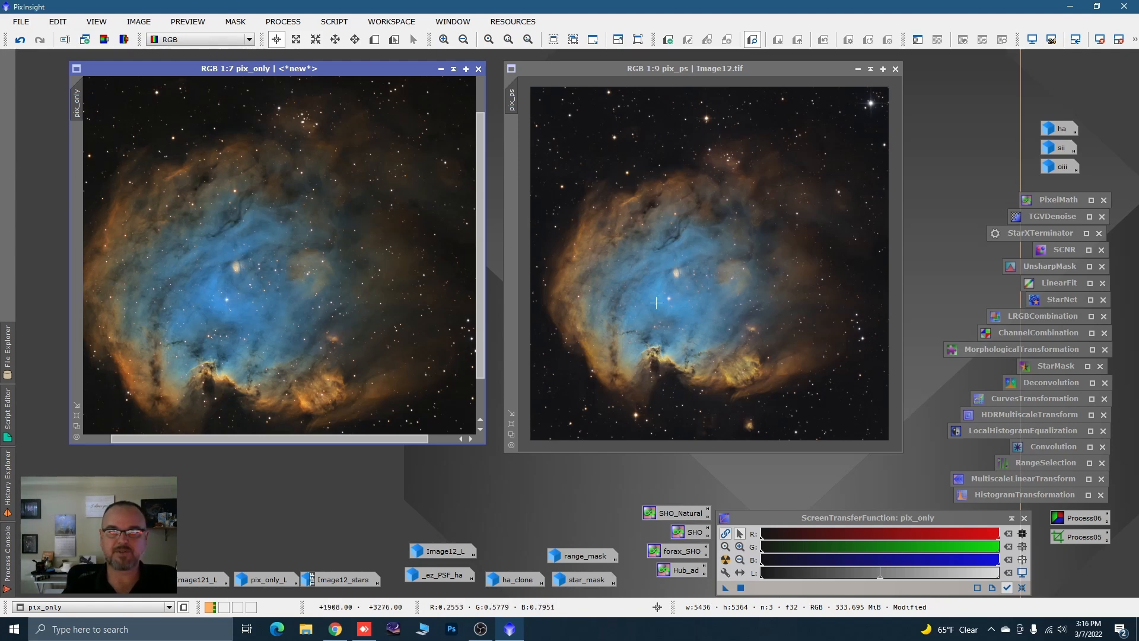
pyautogui.click(743, 264)
pyautogui.scroll(-1, 742, 264)
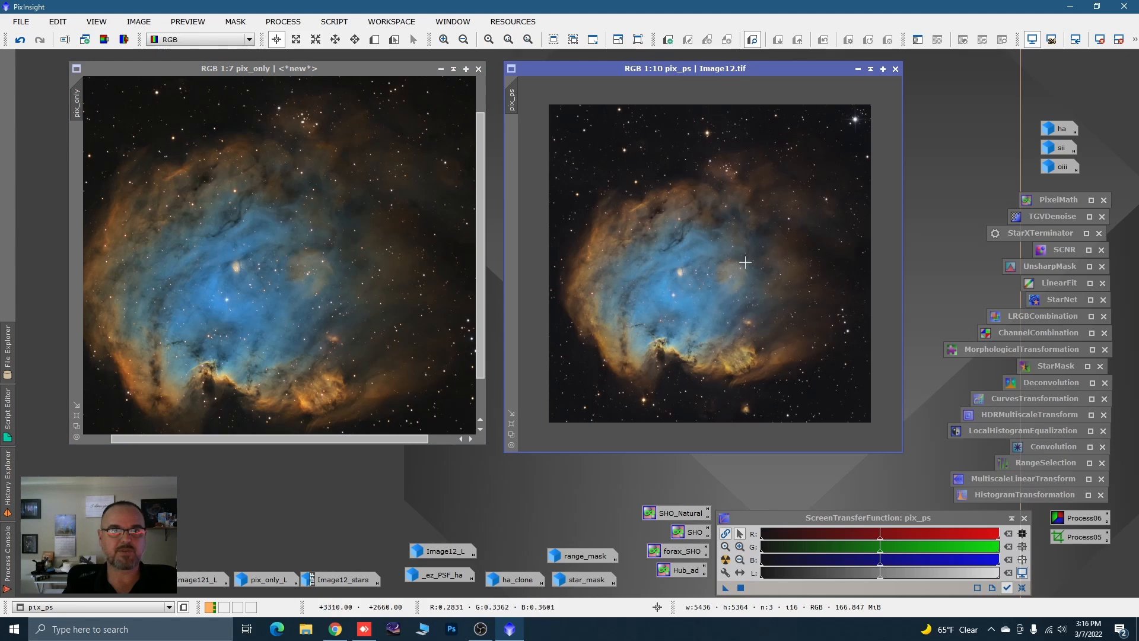
pyautogui.click(318, 248)
pyautogui.scroll(-2, 318, 249)
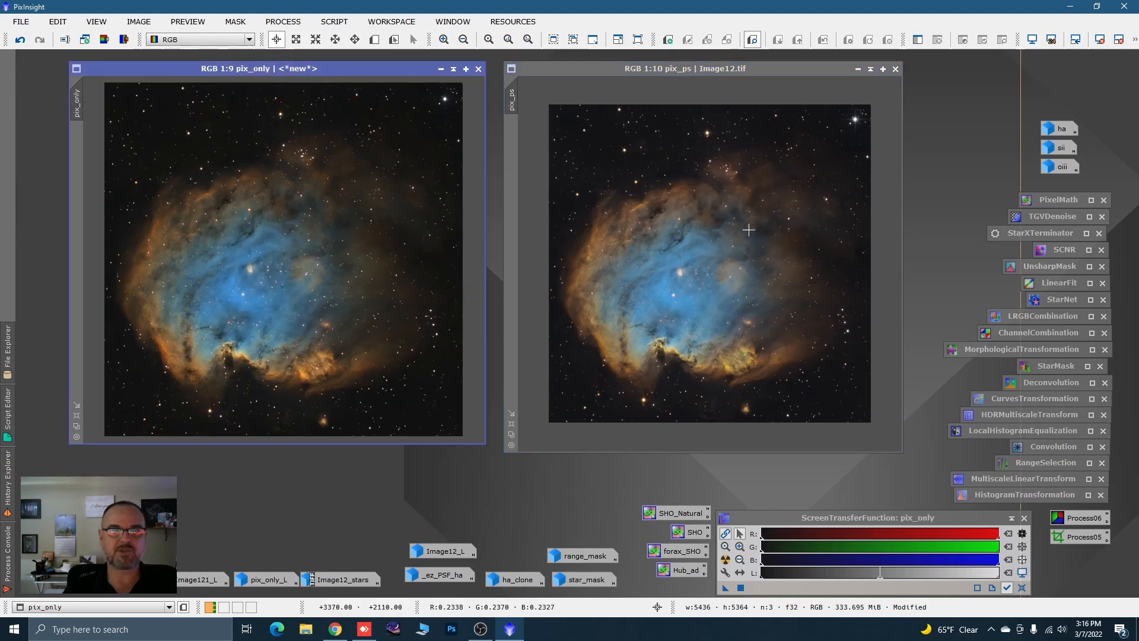
pyautogui.click(716, 255)
pyautogui.scroll(1, 716, 255)
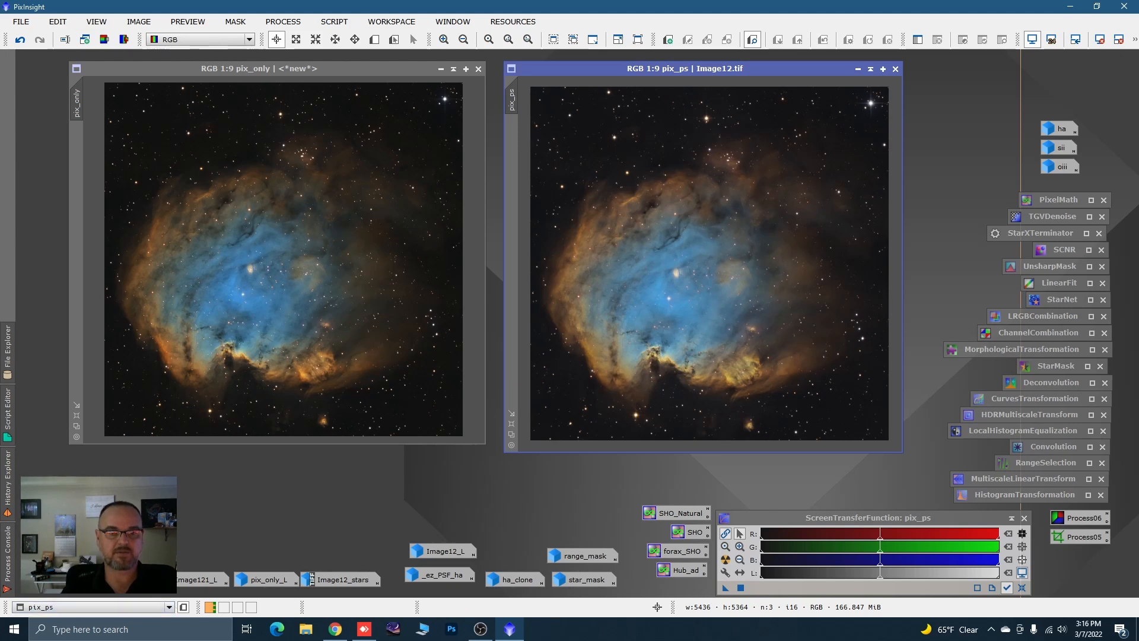
# Restore Image18 to compare it with pix_only, and minimize it again.
pyautogui.doubleClick(120, 555)
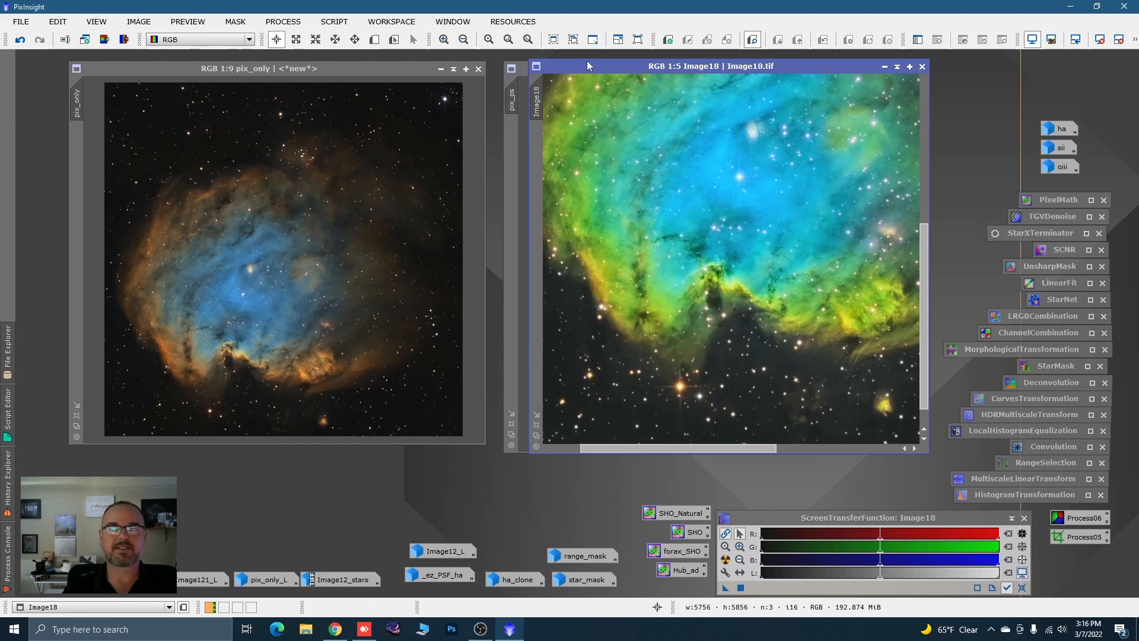
pyautogui.click(884, 68)
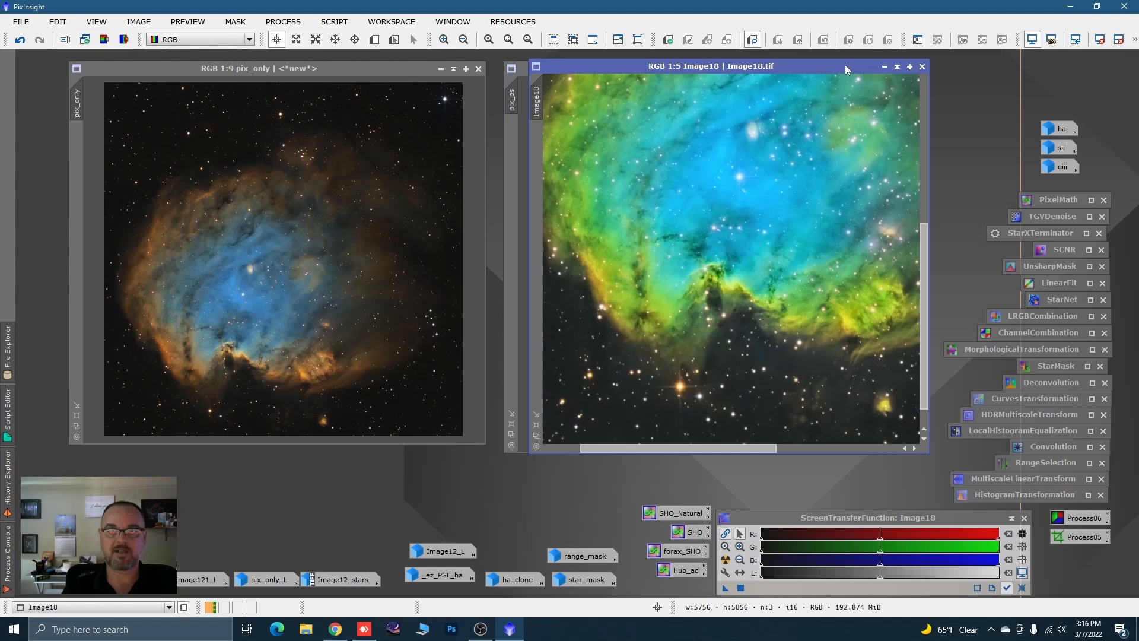
pyautogui.click(884, 68)
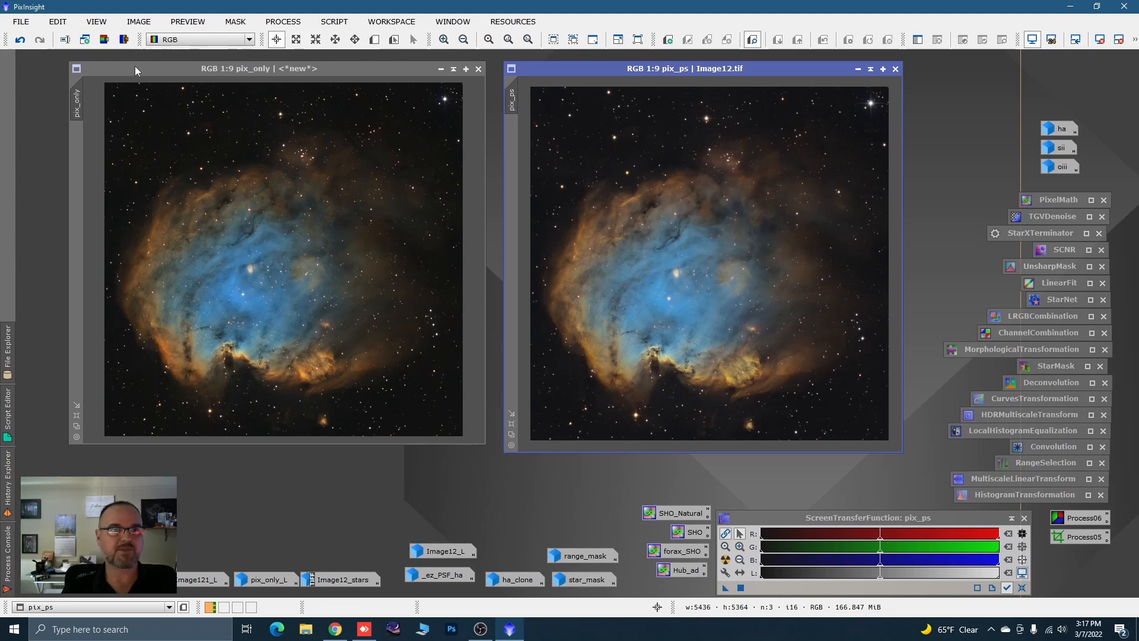
pyautogui.moveTo(134, 66); pyautogui.dragTo(128, 66)
pyautogui.moveTo(557, 67); pyautogui.dragTo(552, 67)
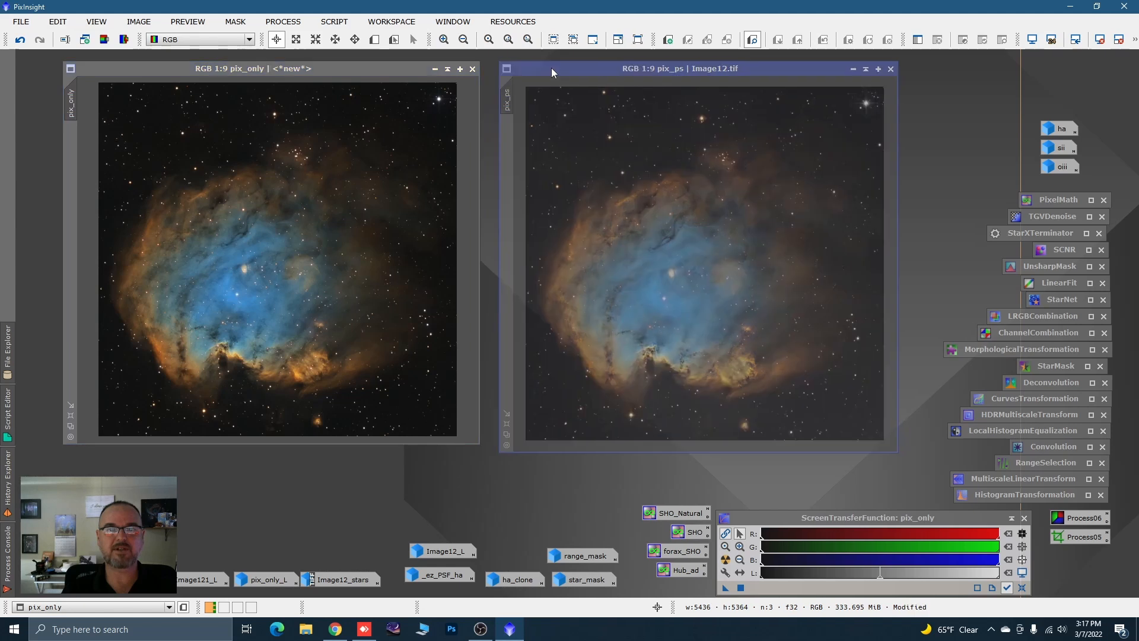